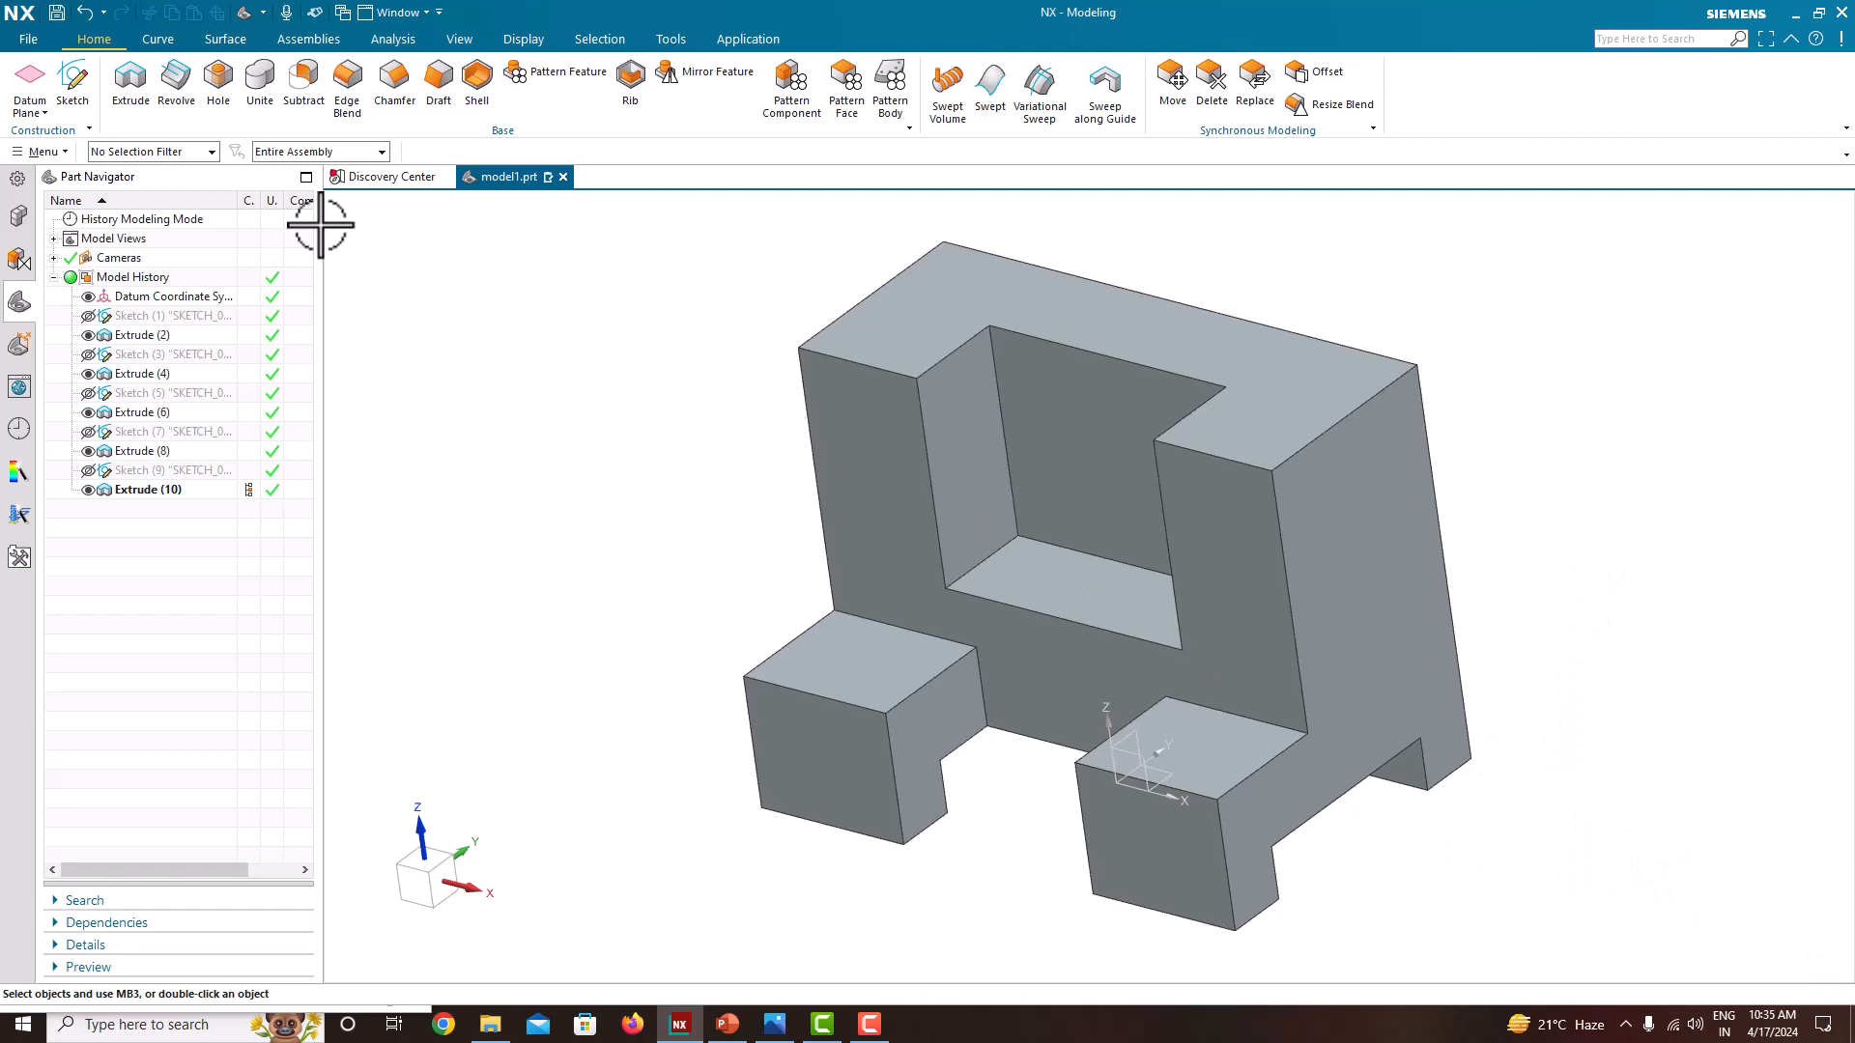
Create a new part file model2.prt from the Model template in millimetres
left_click(36, 40)
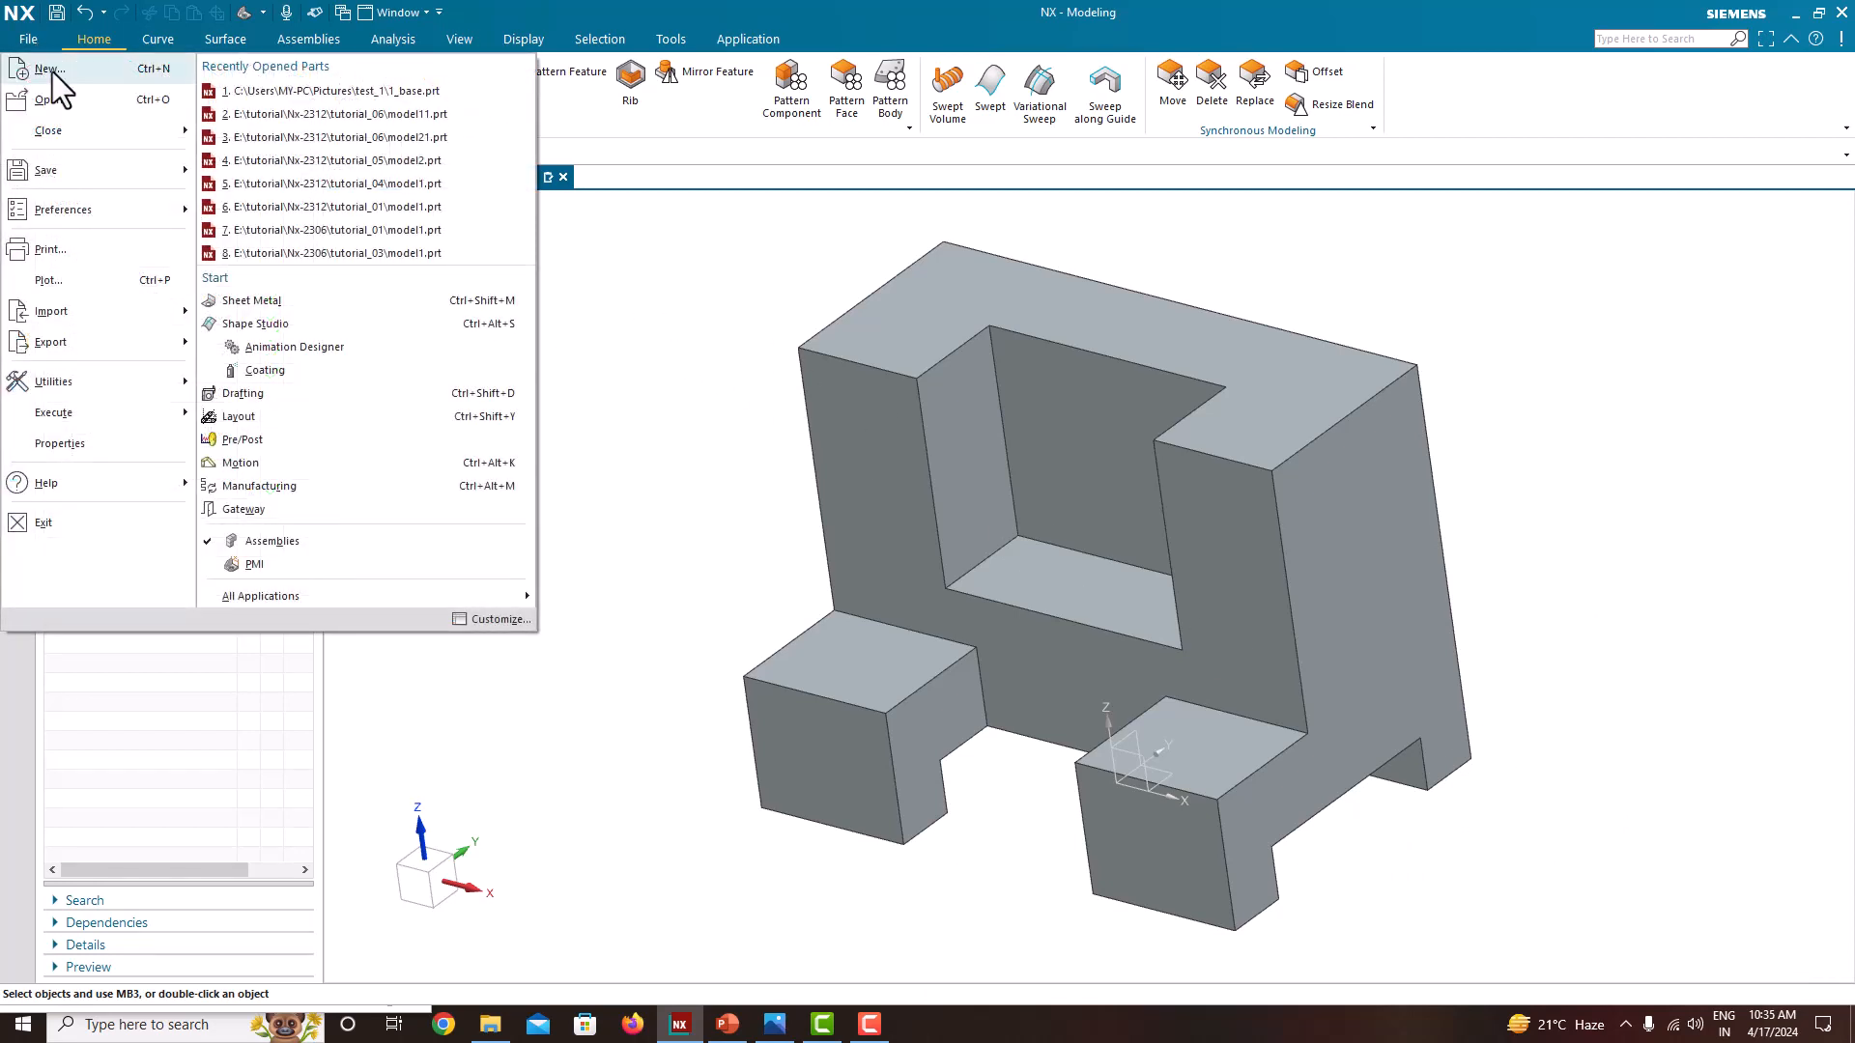
left_click(53, 70)
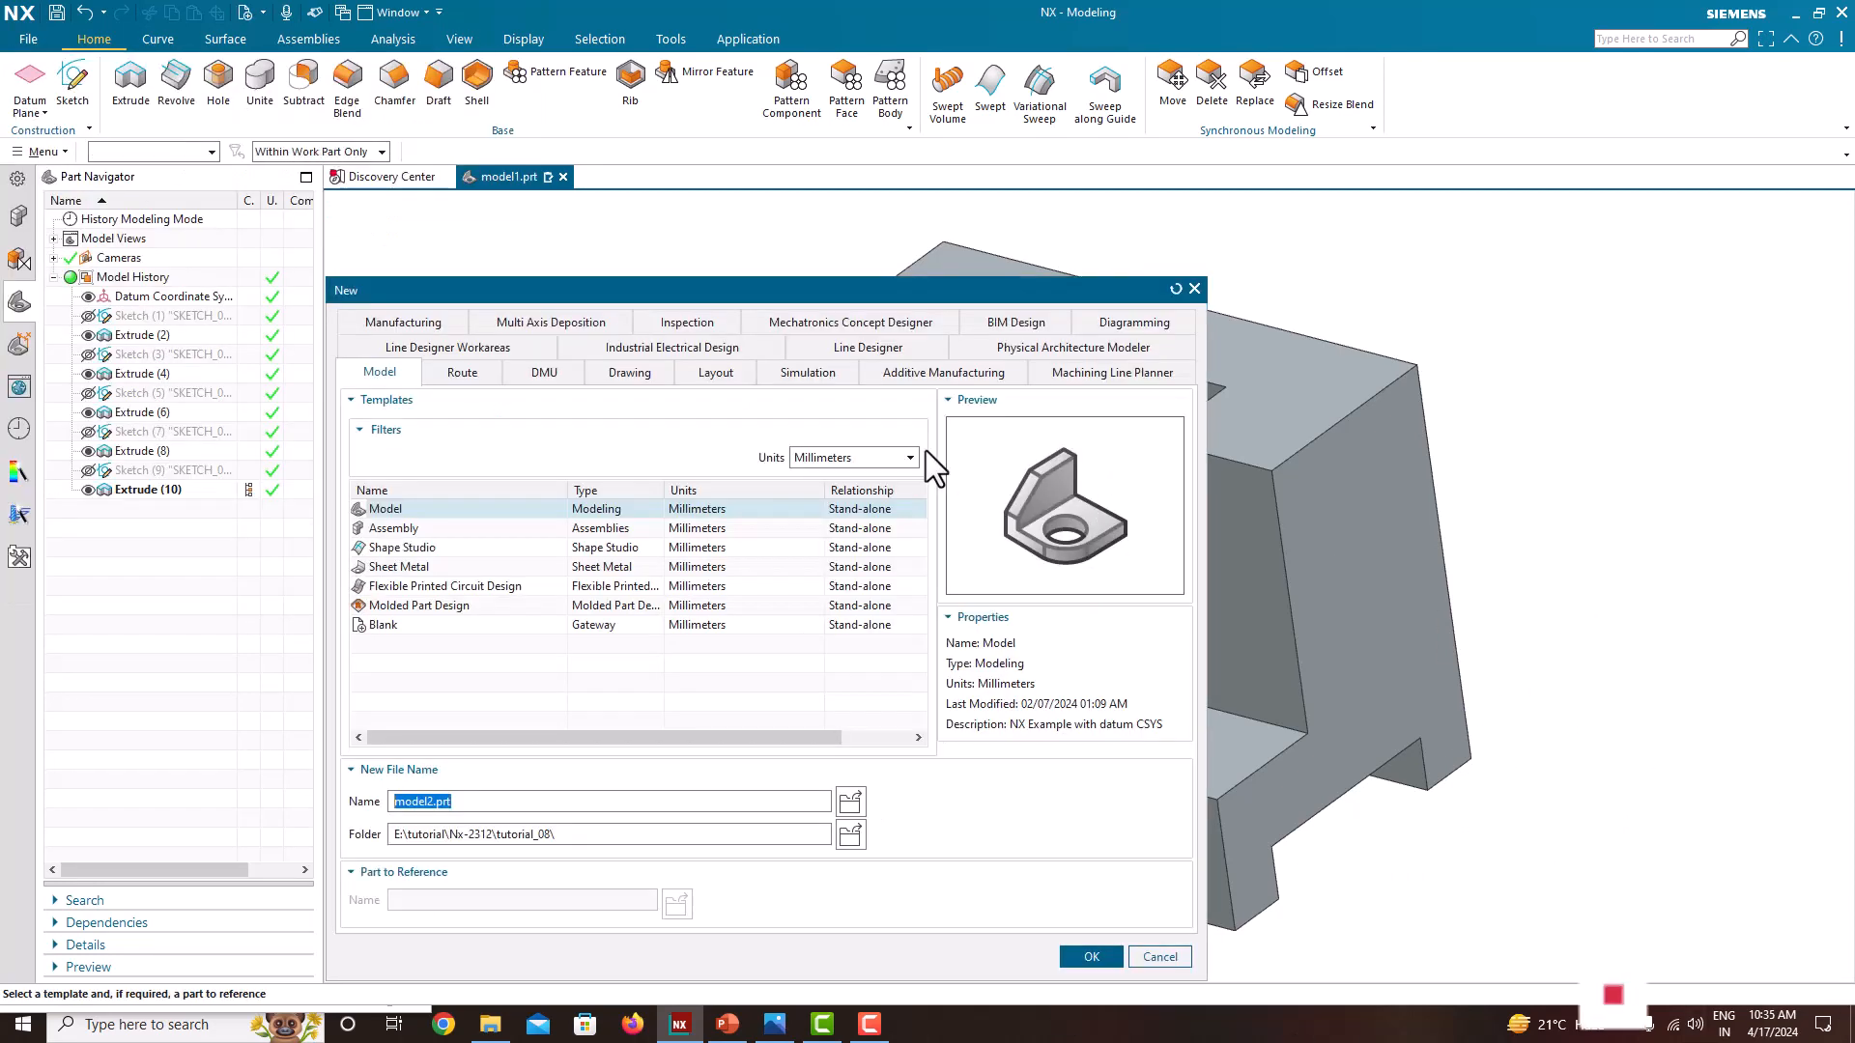
left_click(444, 517)
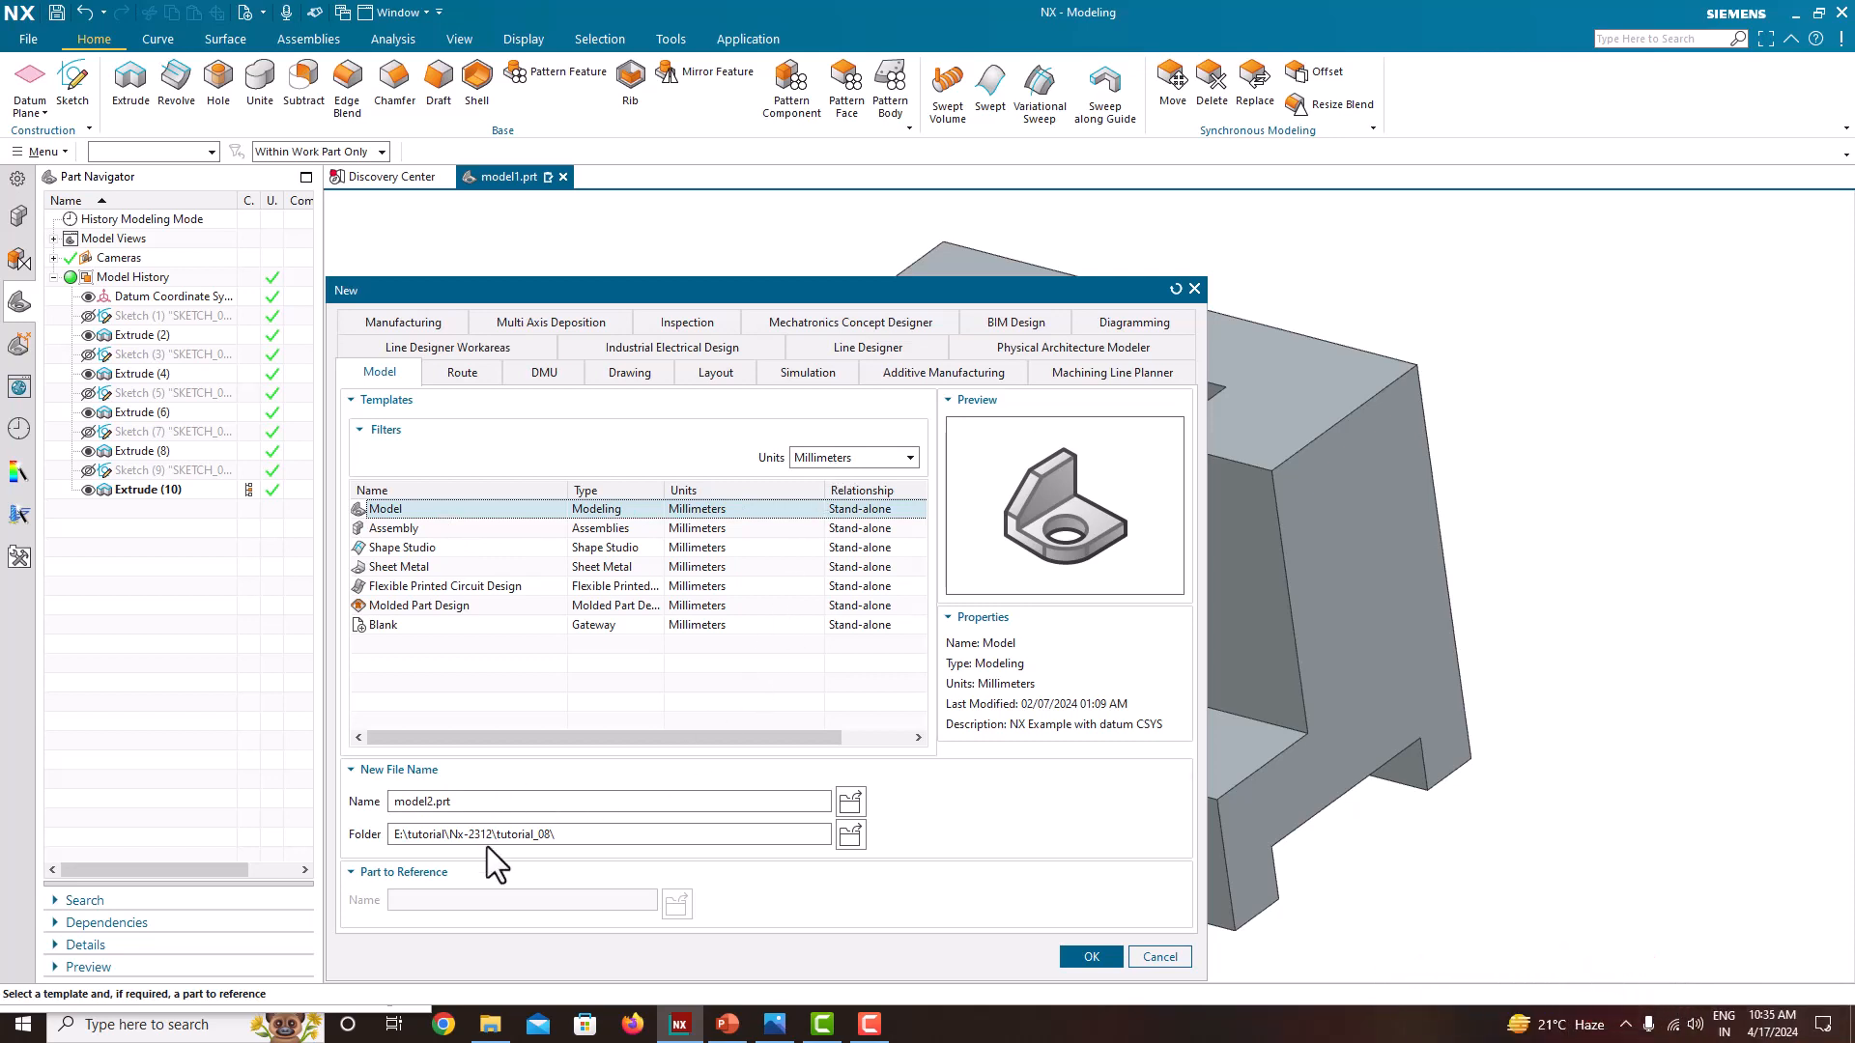
left_click(1075, 954)
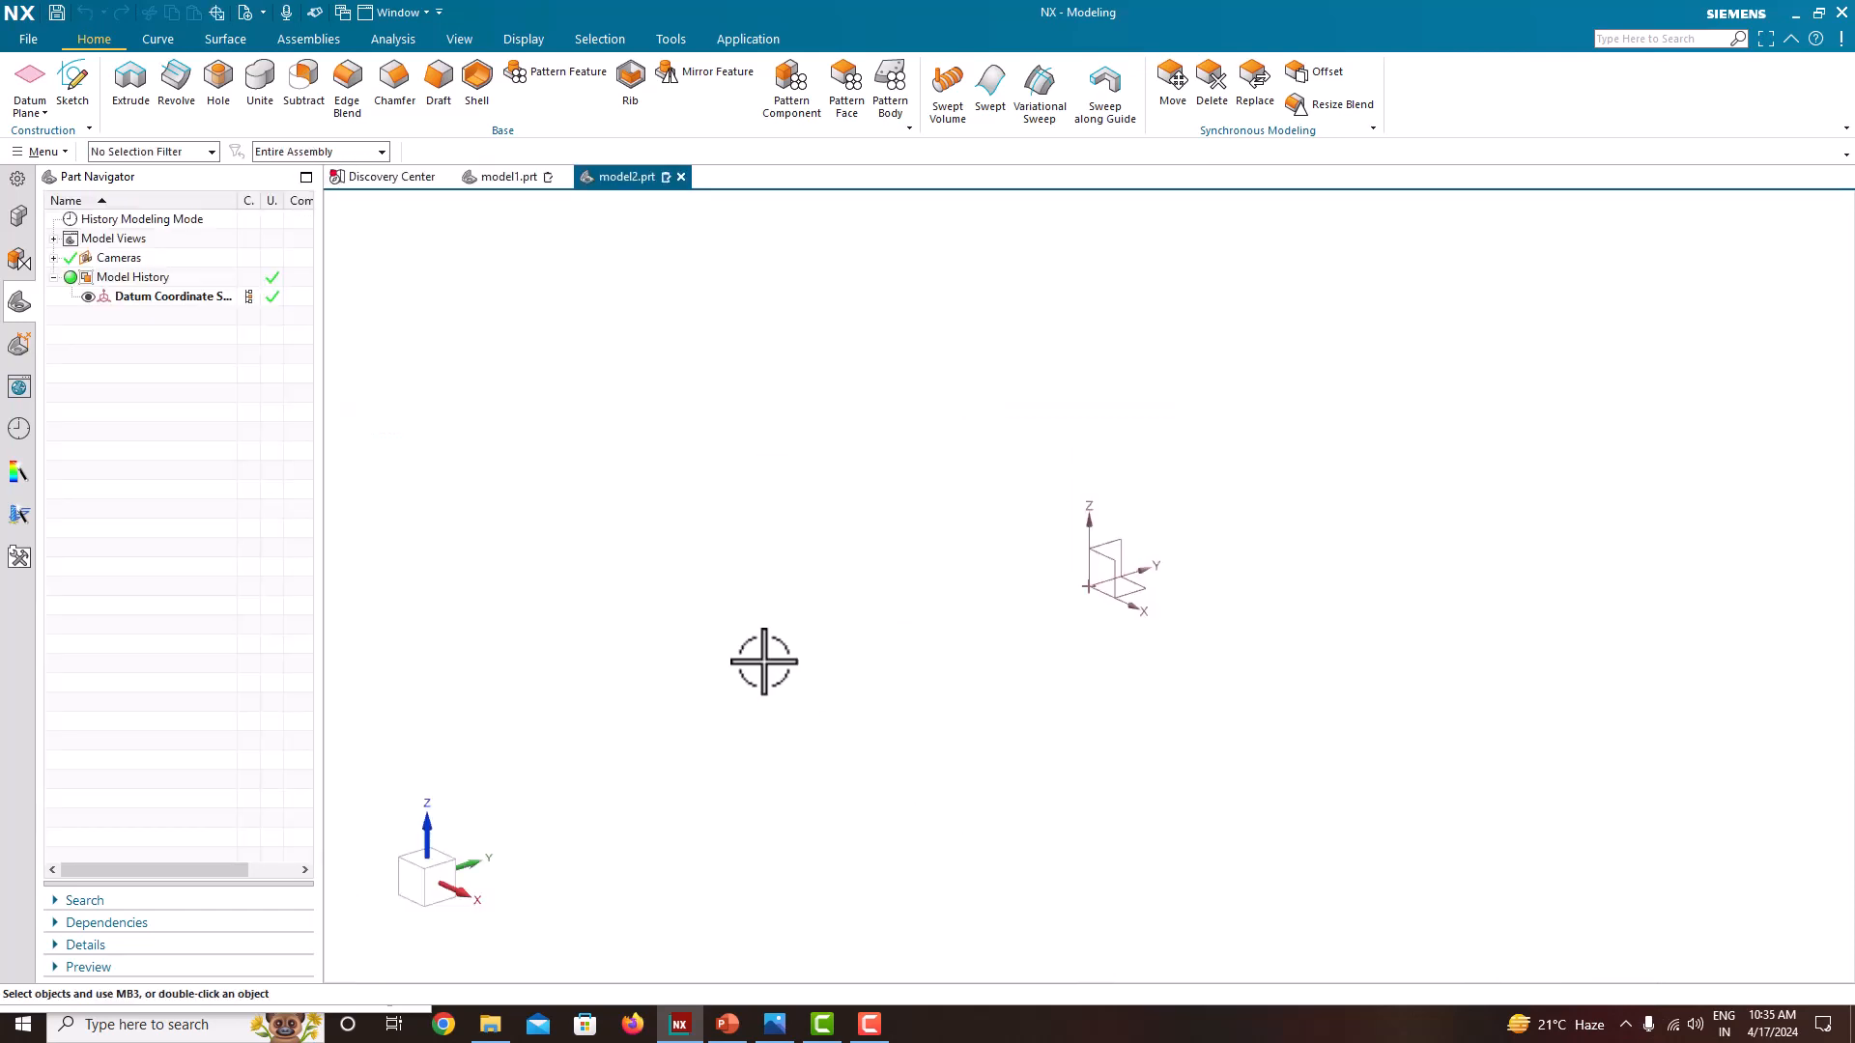
Place the reference drawing Untitled.png side by side with the modelling window, giving the modelling window most of the screen
left_click(775, 1024)
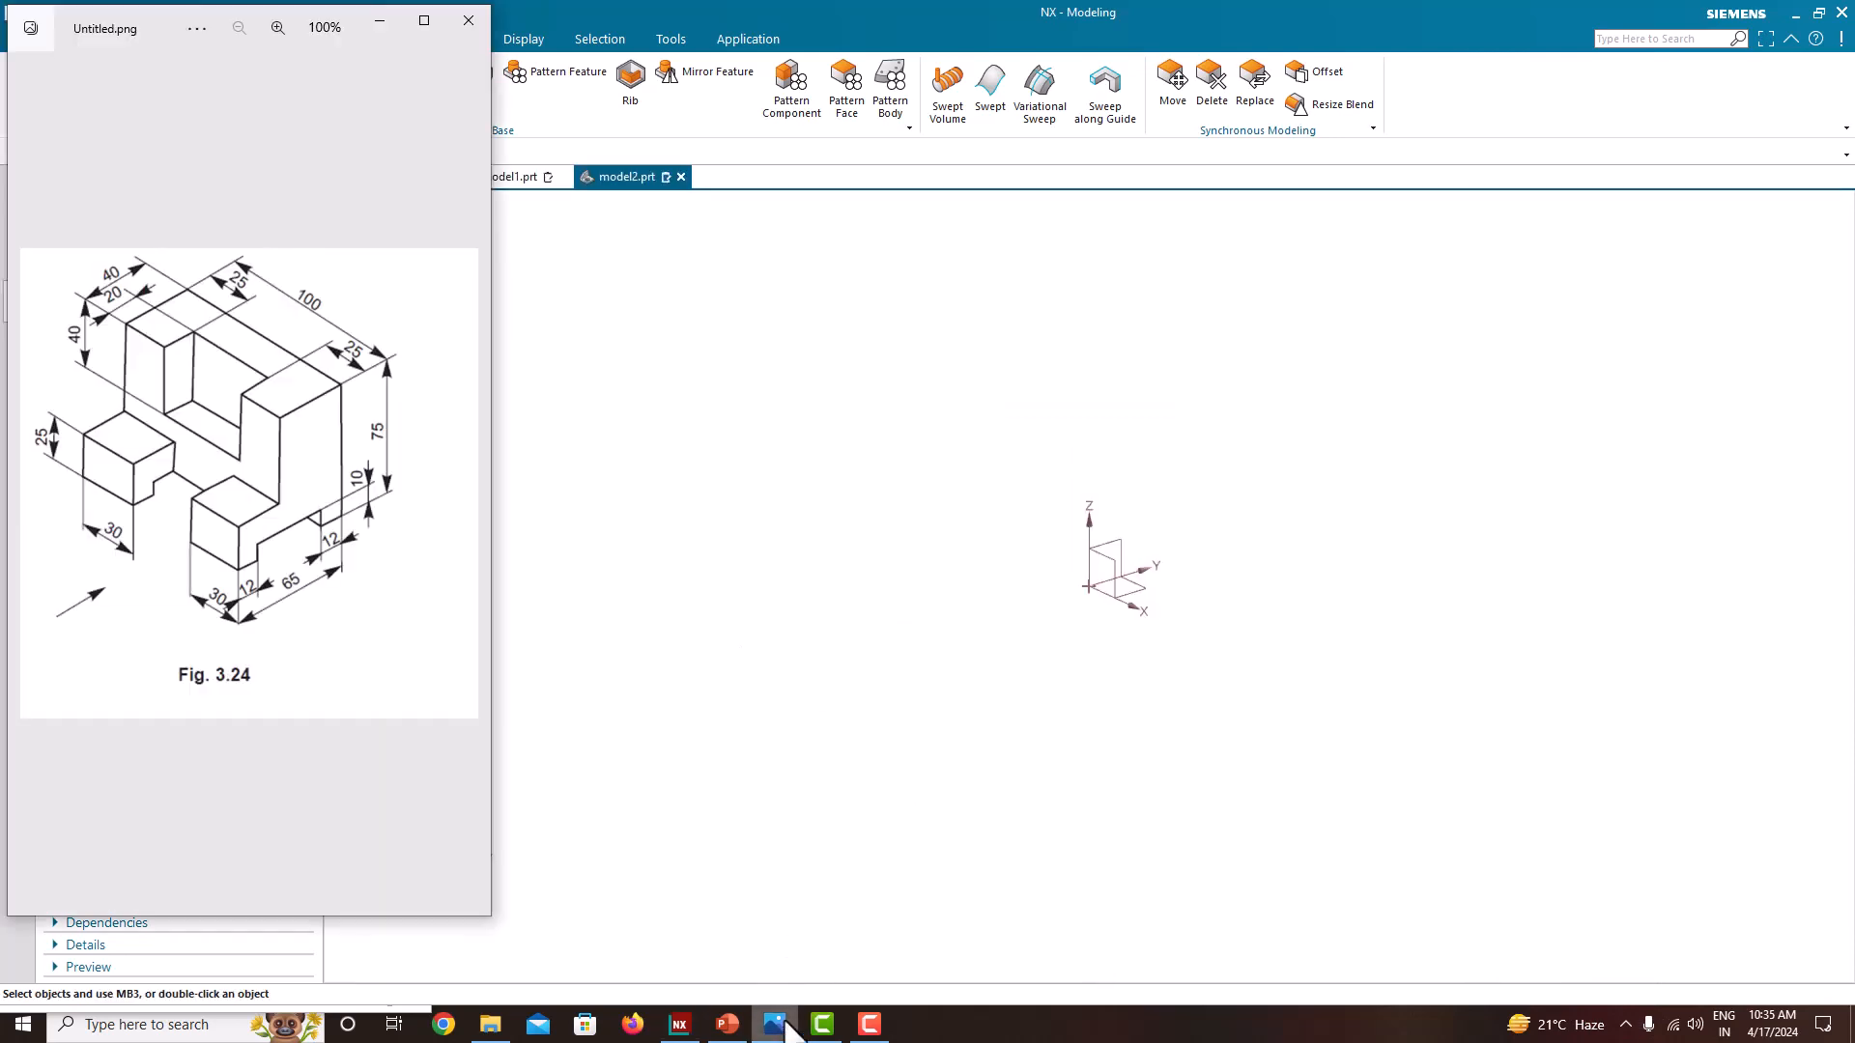
left_click(716, 689)
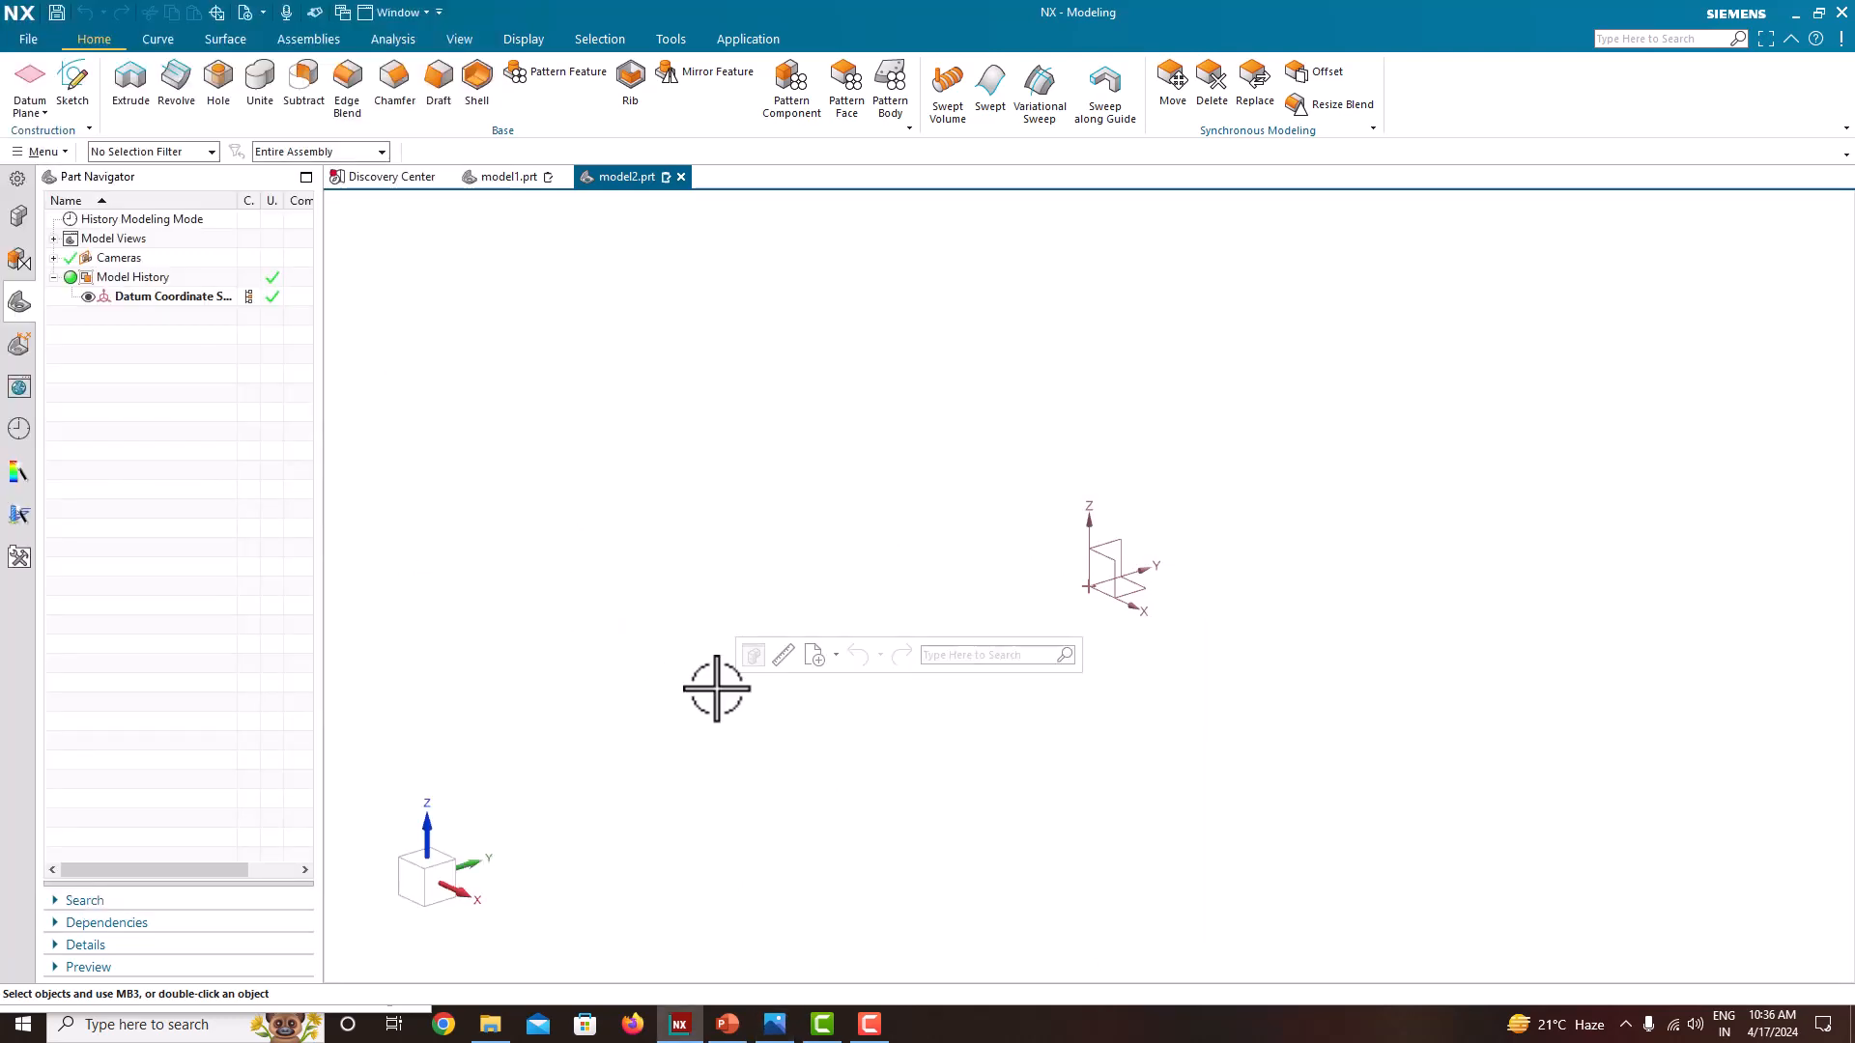
key("super+Right")
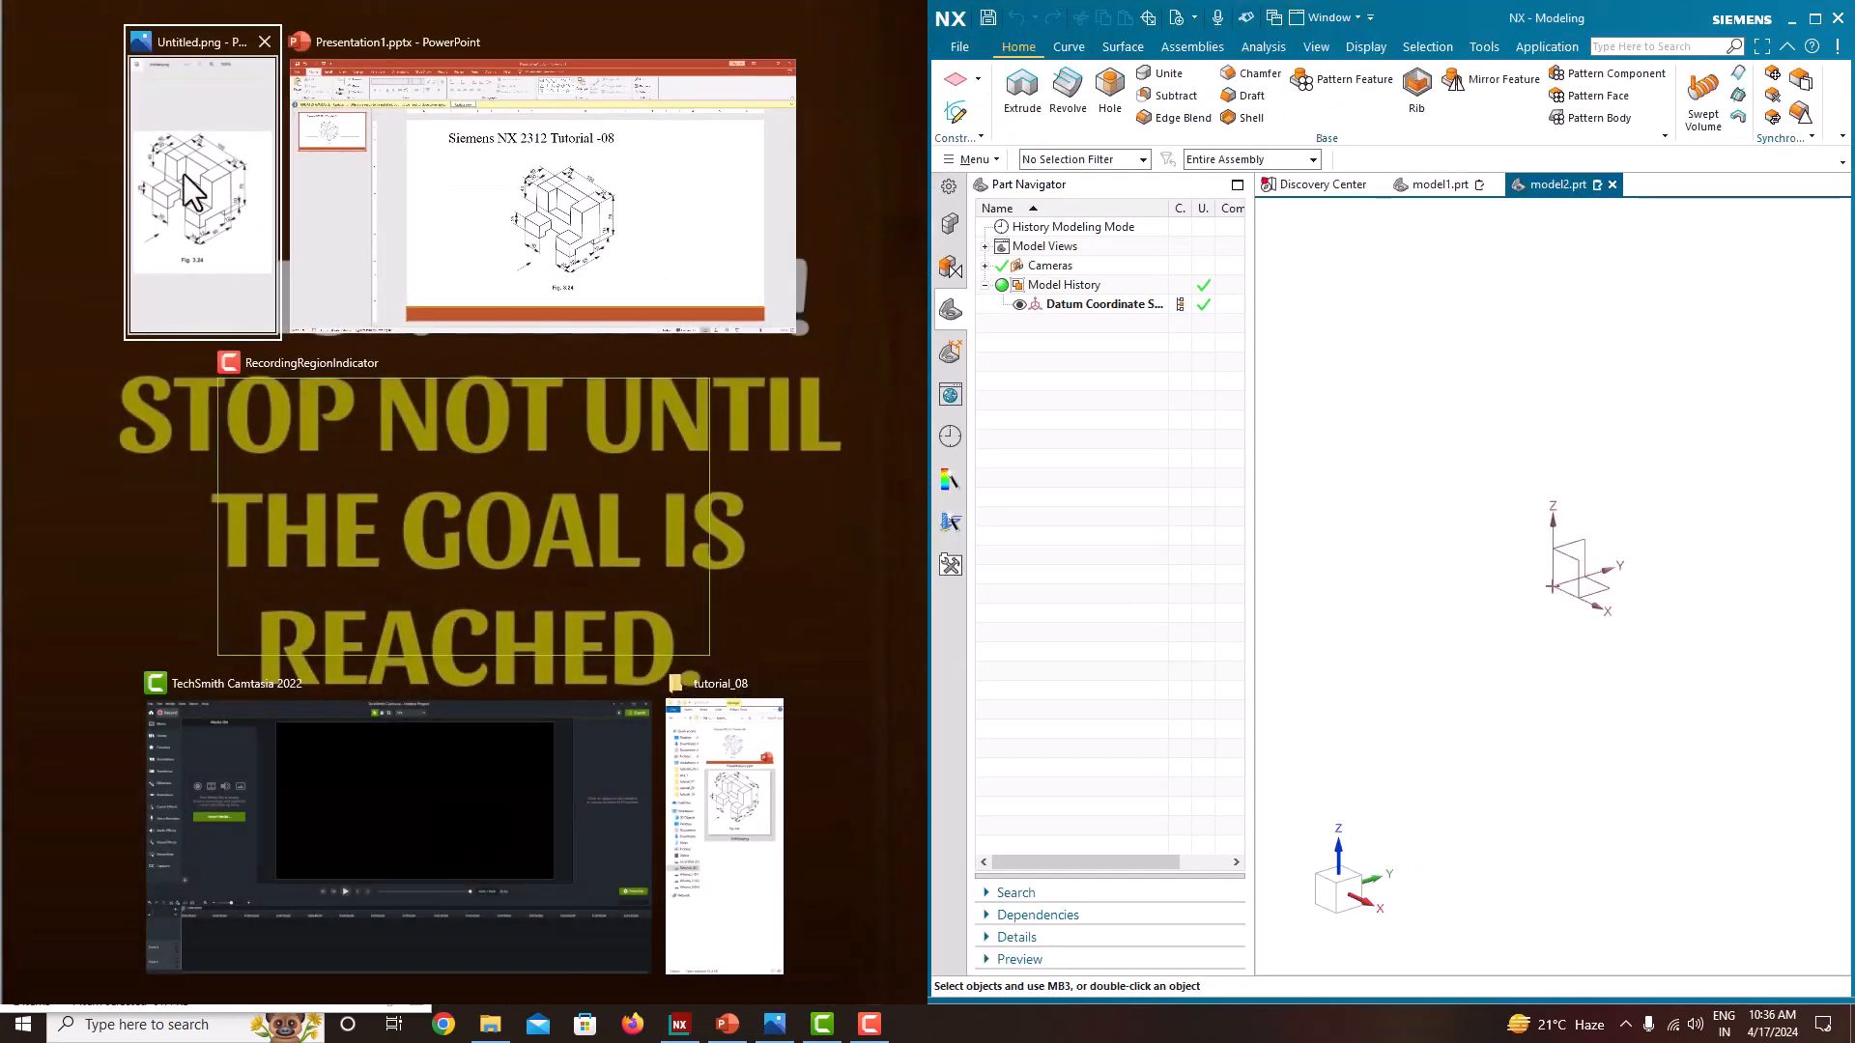
left_click(187, 188)
left_click_drag(928, 484, 250, 407)
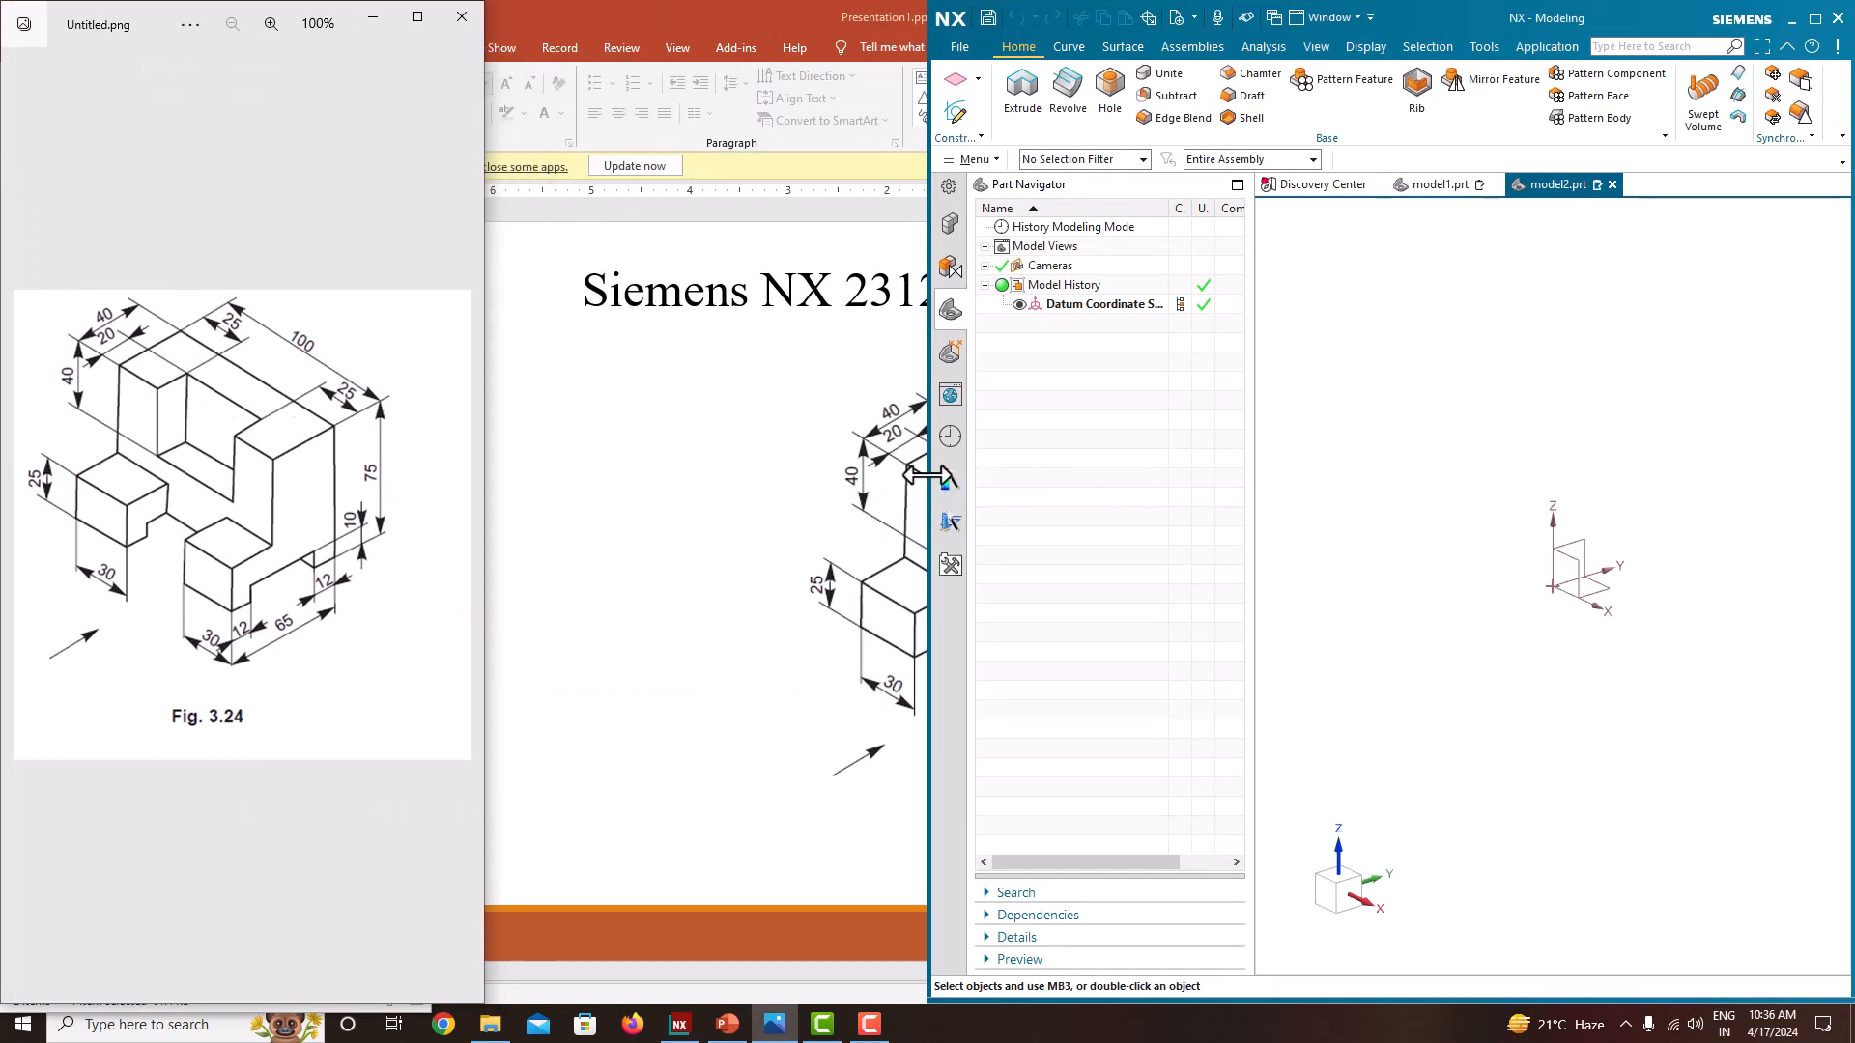
left_click_drag(928, 475, 467, 485)
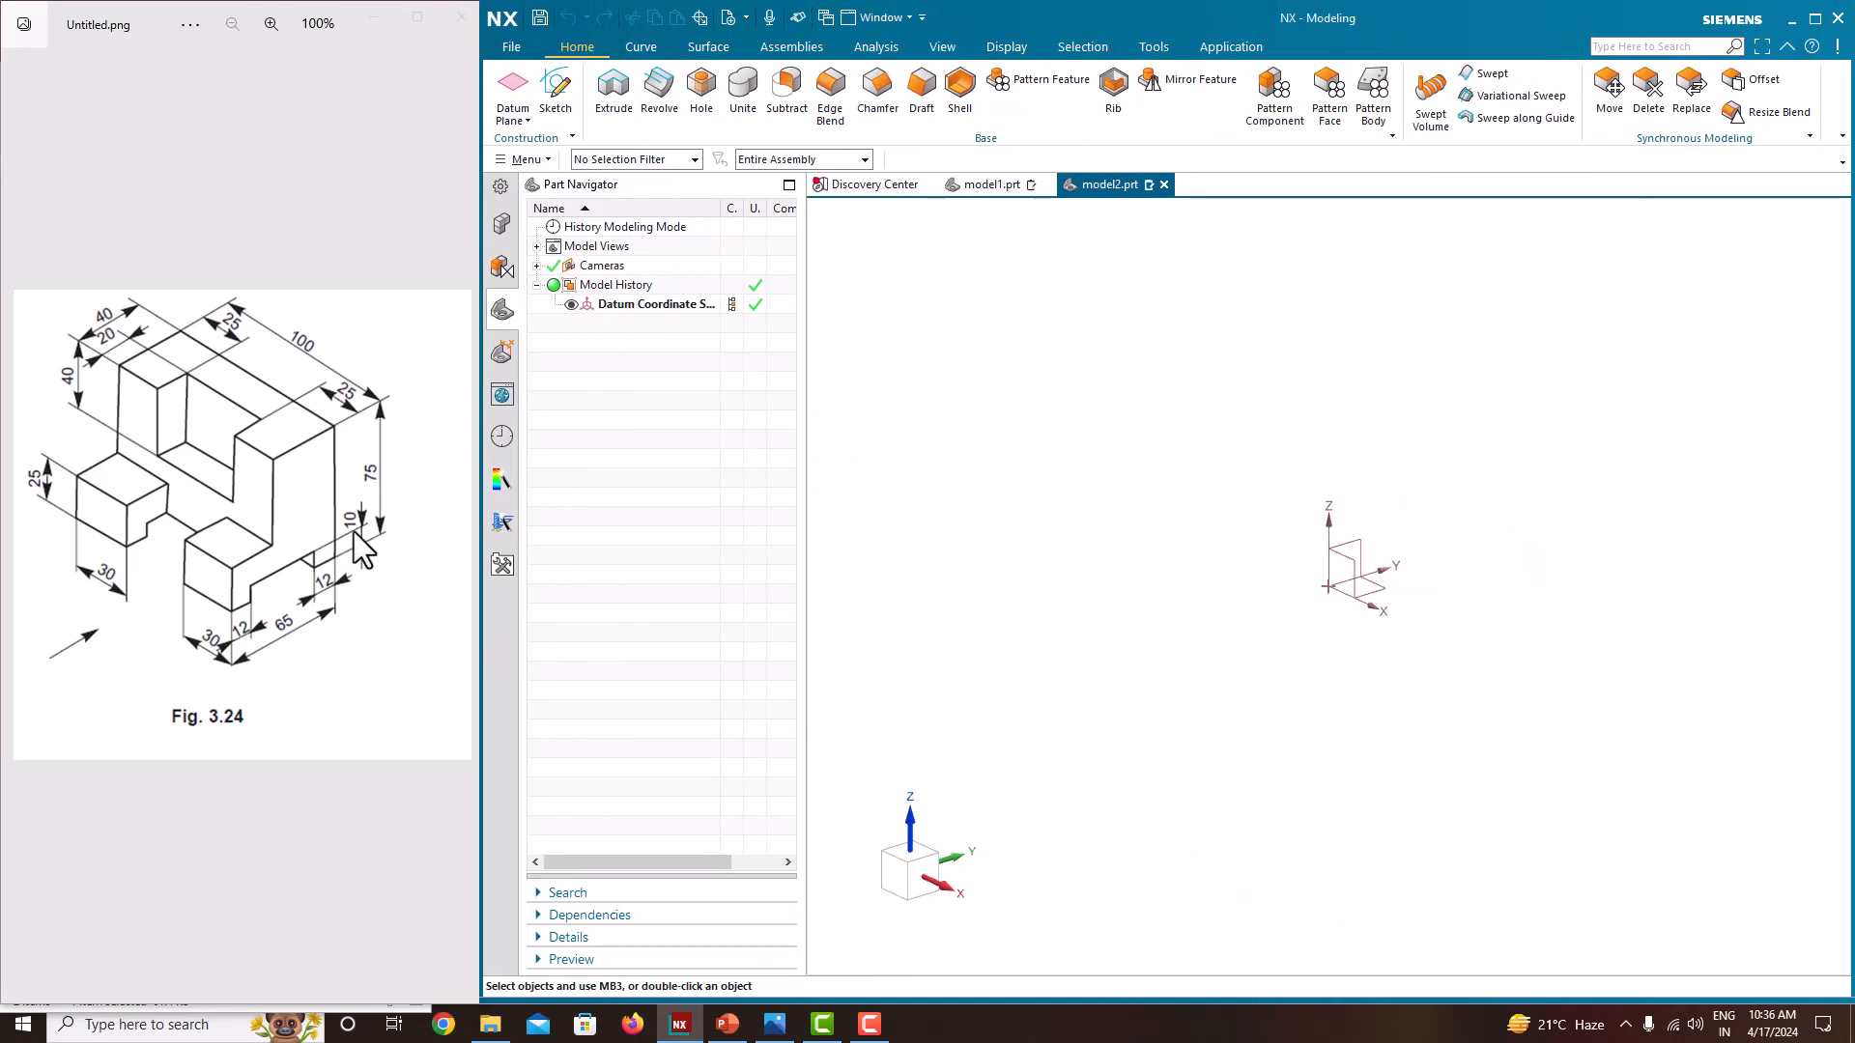
Start a sketch on the Front plane and draw a rectangle across the vertical axis with its lower edge on the horizontal axis
left_click(549, 79)
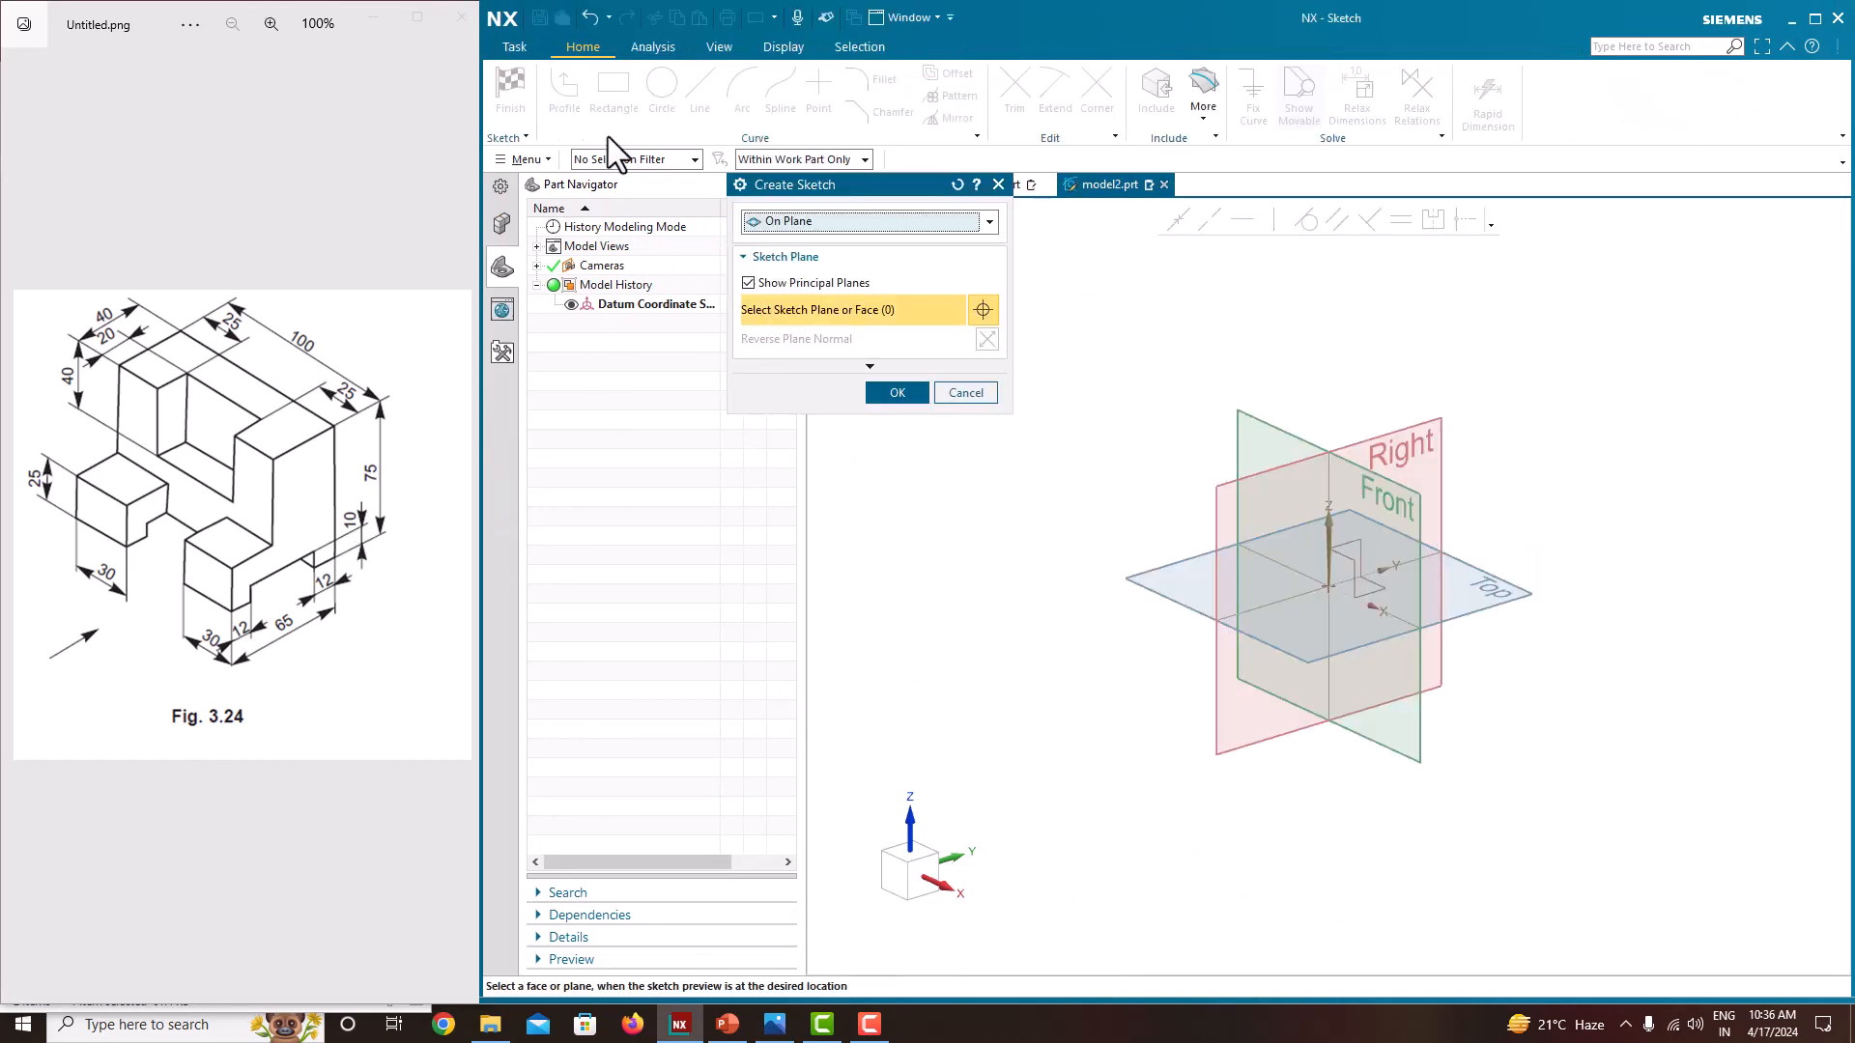
left_click(1419, 496)
left_click(910, 400)
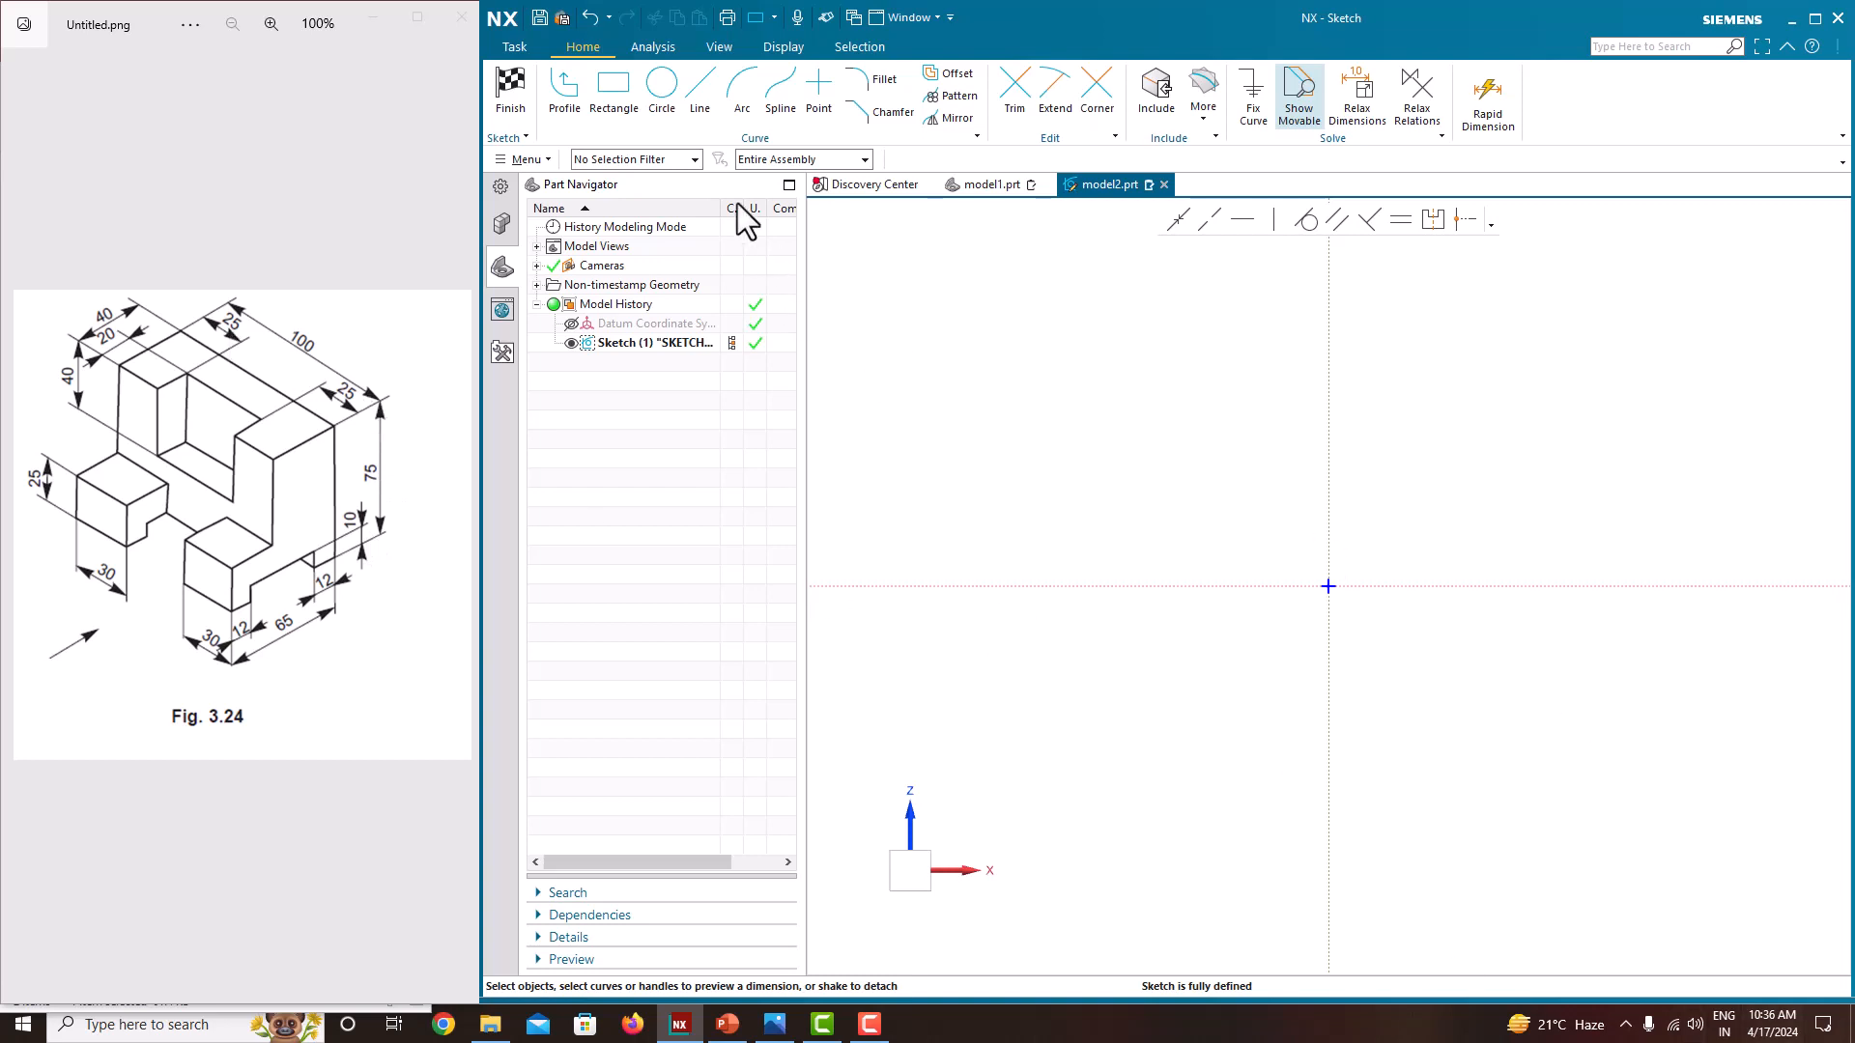
left_click(612, 92)
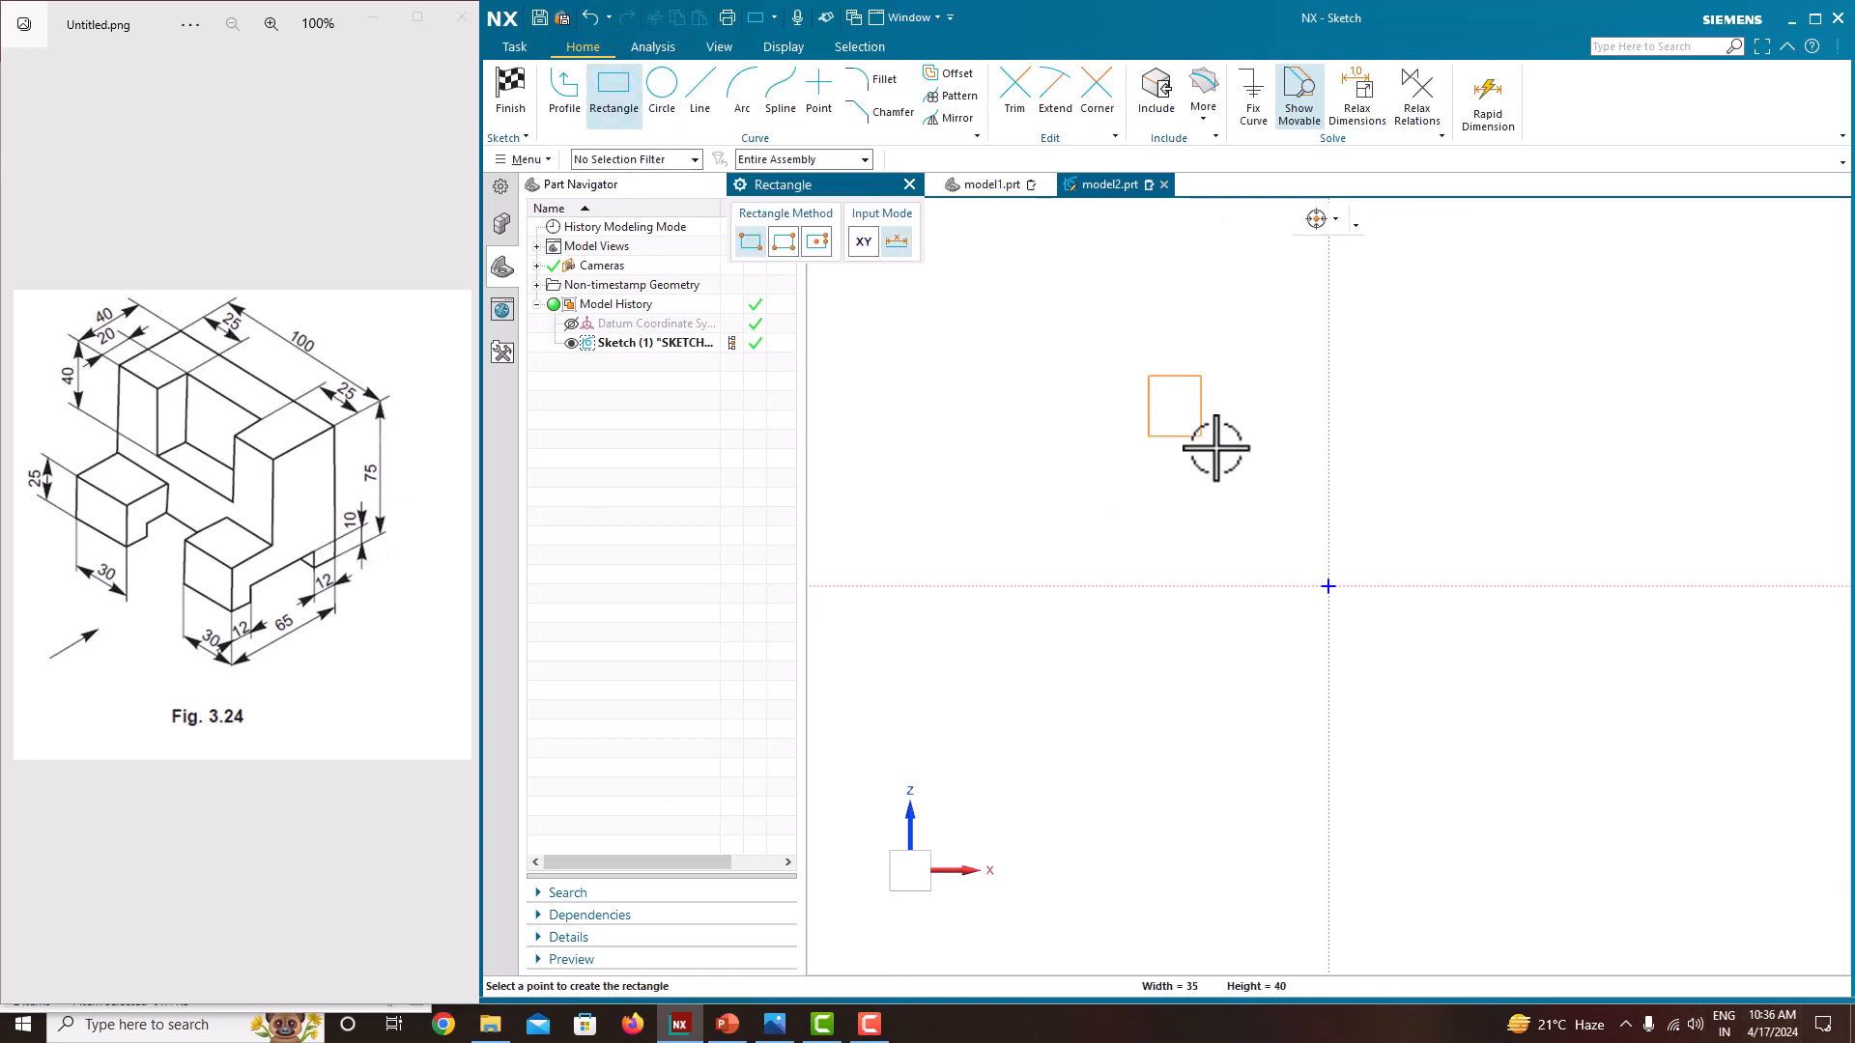
left_click(1508, 586)
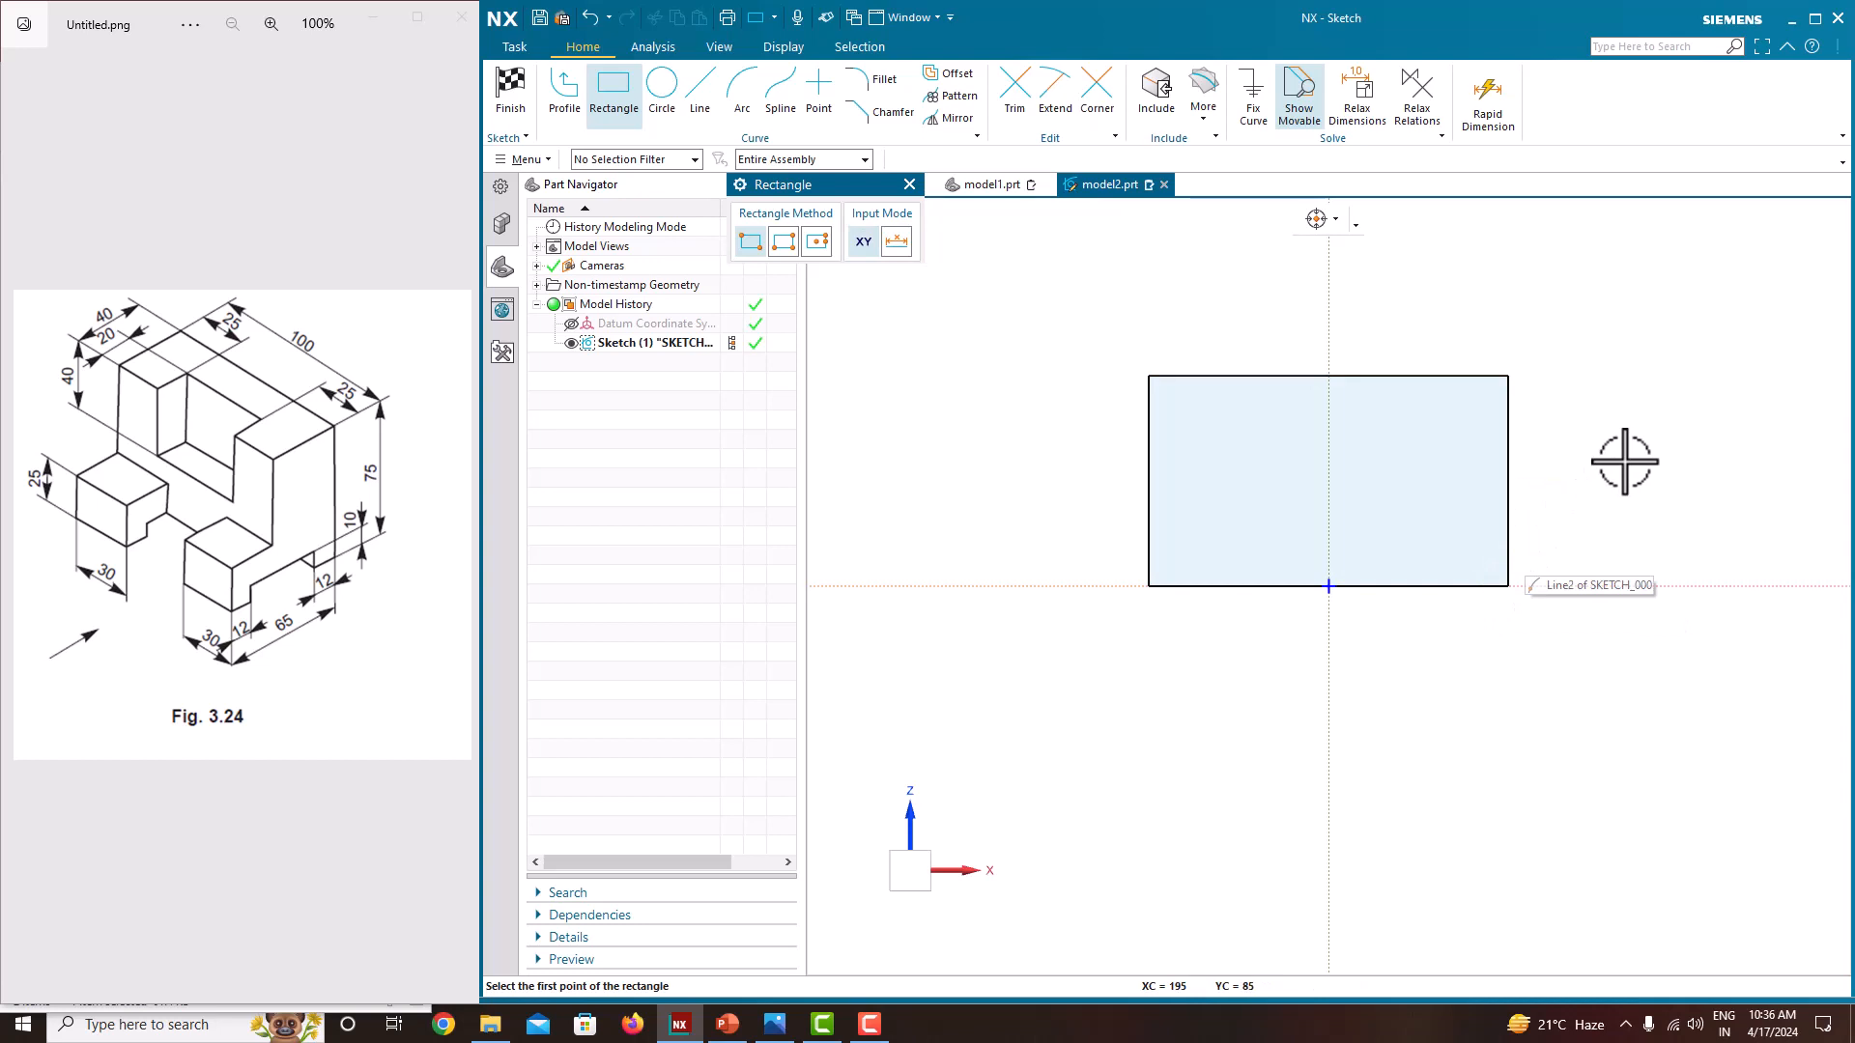
key("Escape")
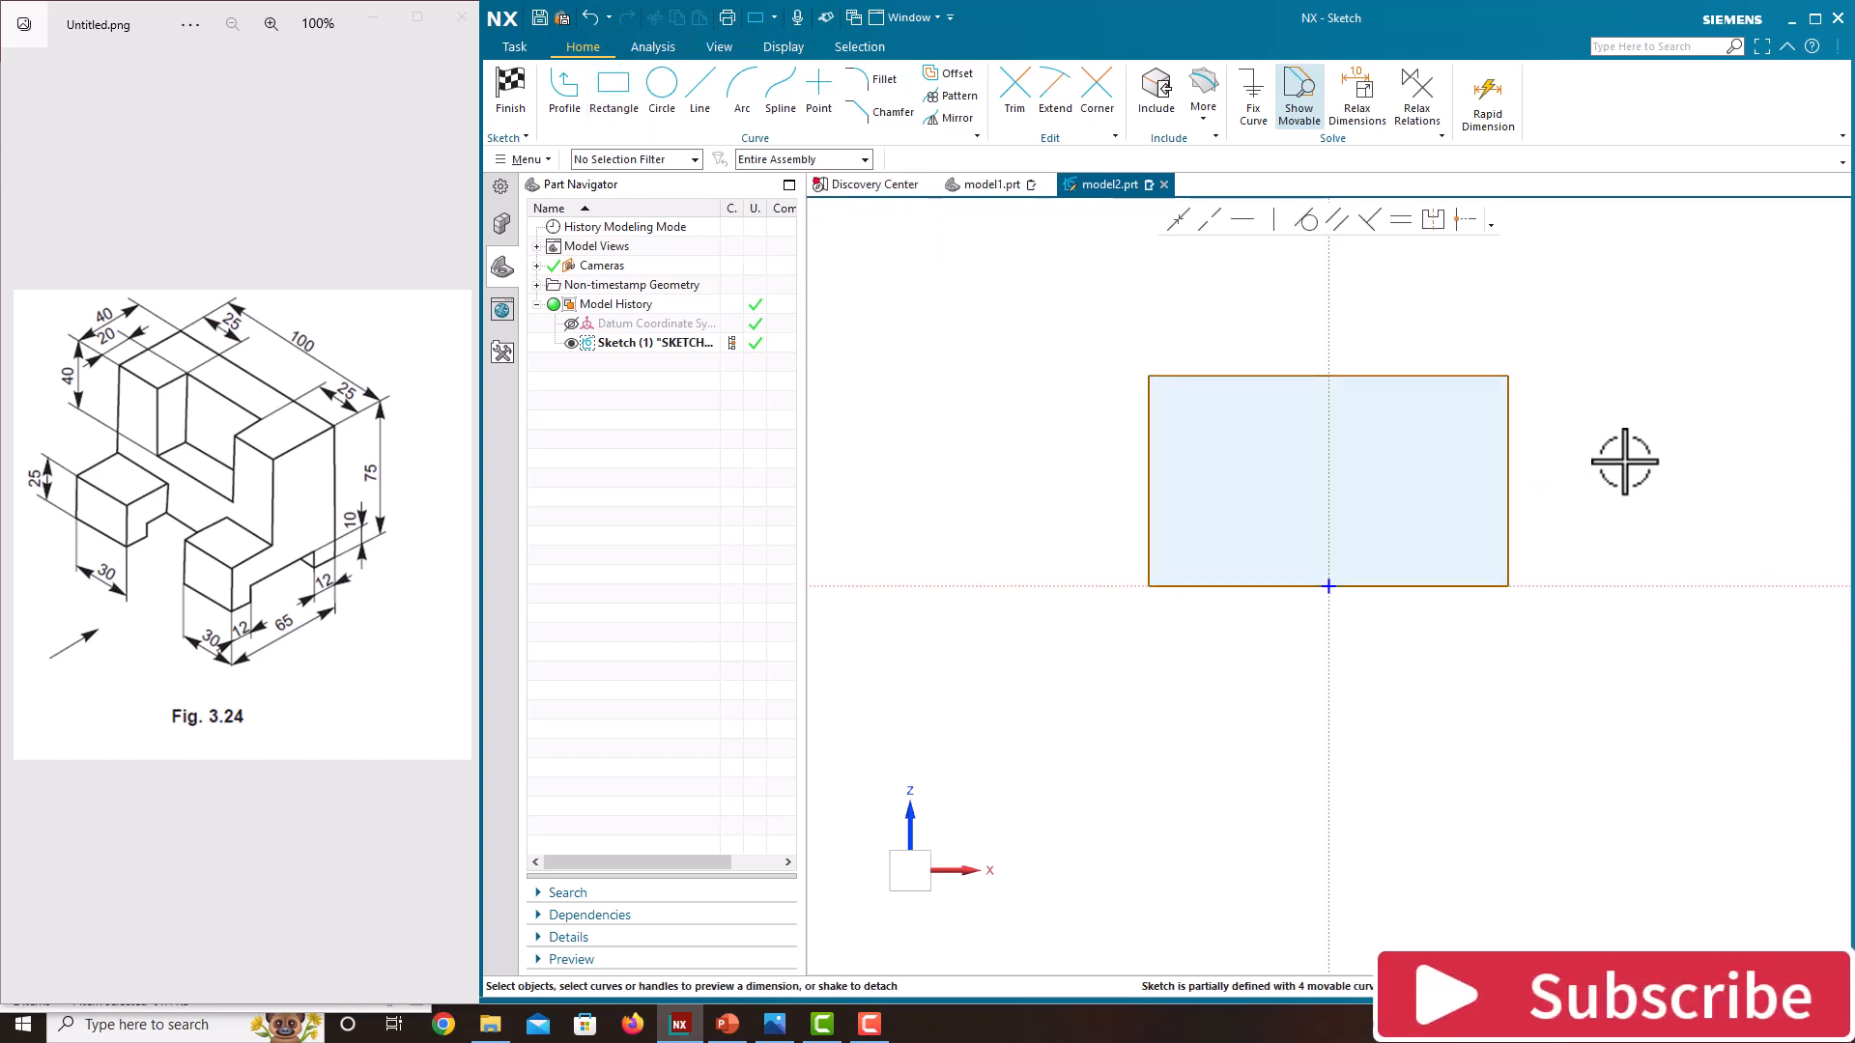
Dimension the rectangle 75 mm high, without scaling the entire sketch, and 100 mm wide
left_click(1147, 509)
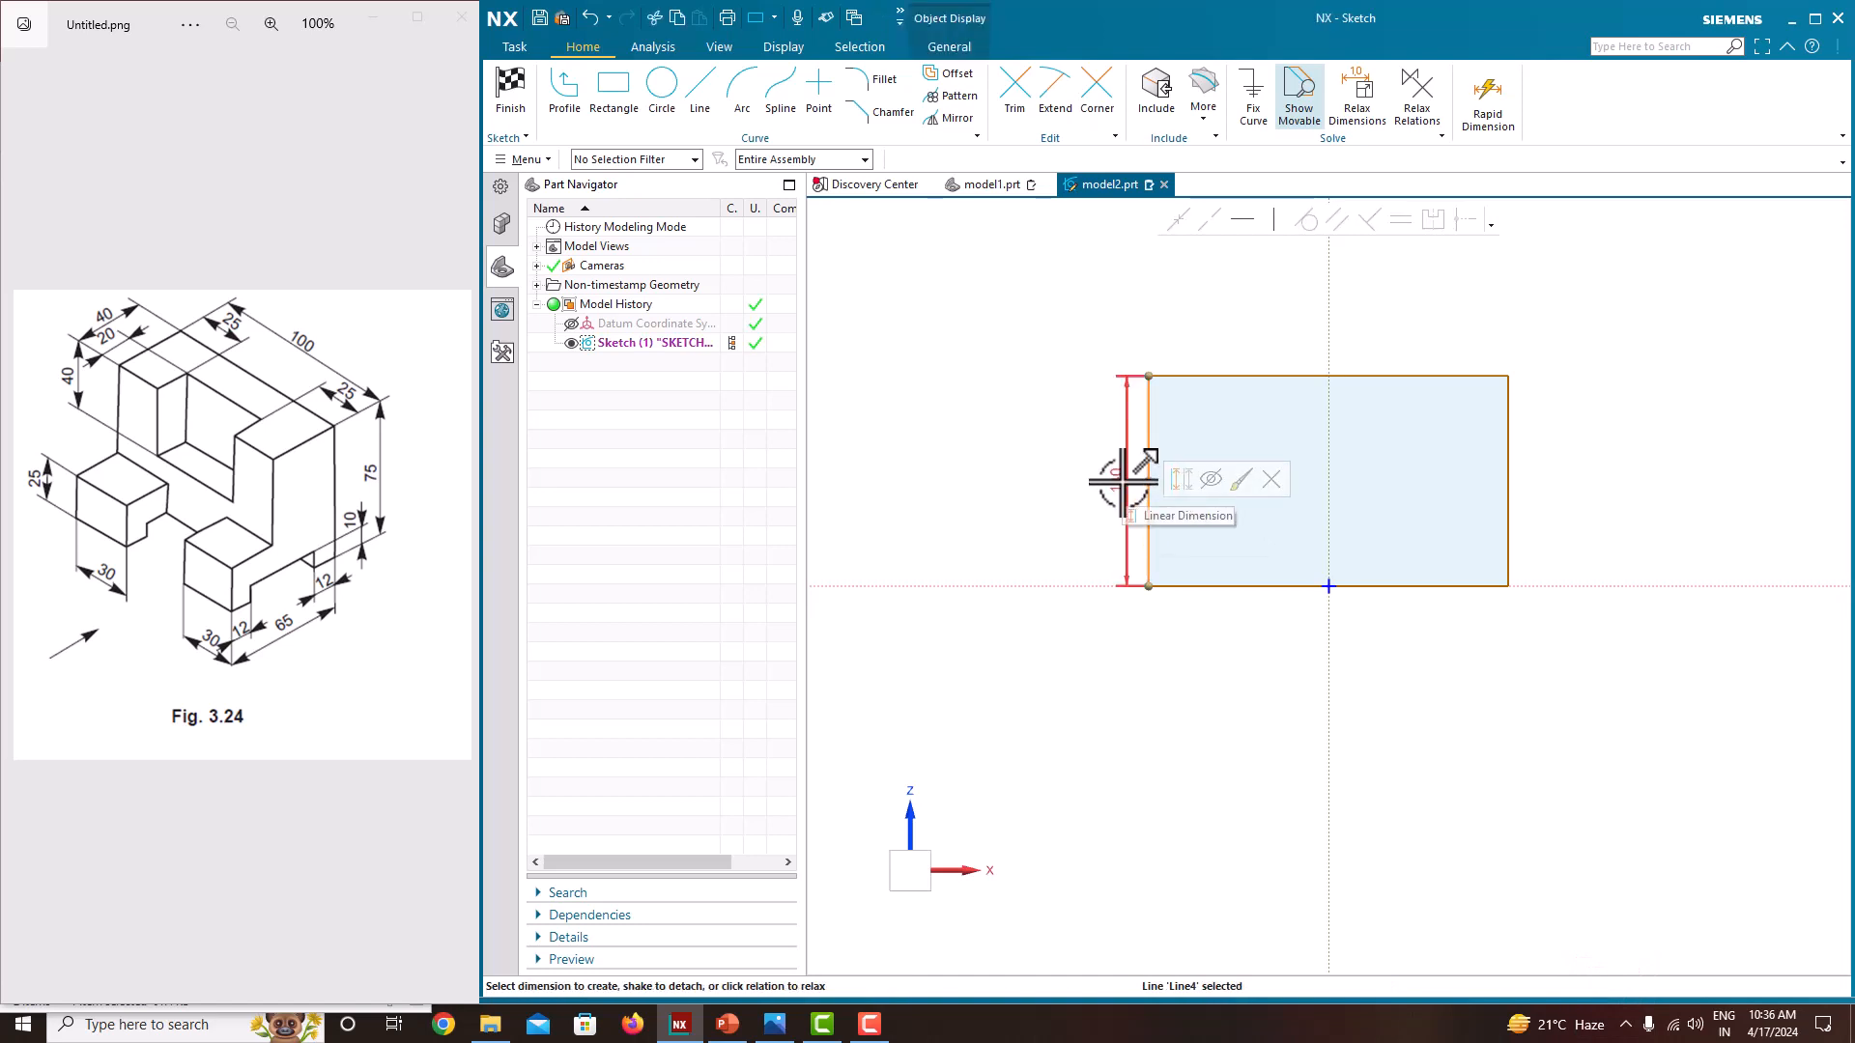
left_click(1123, 480)
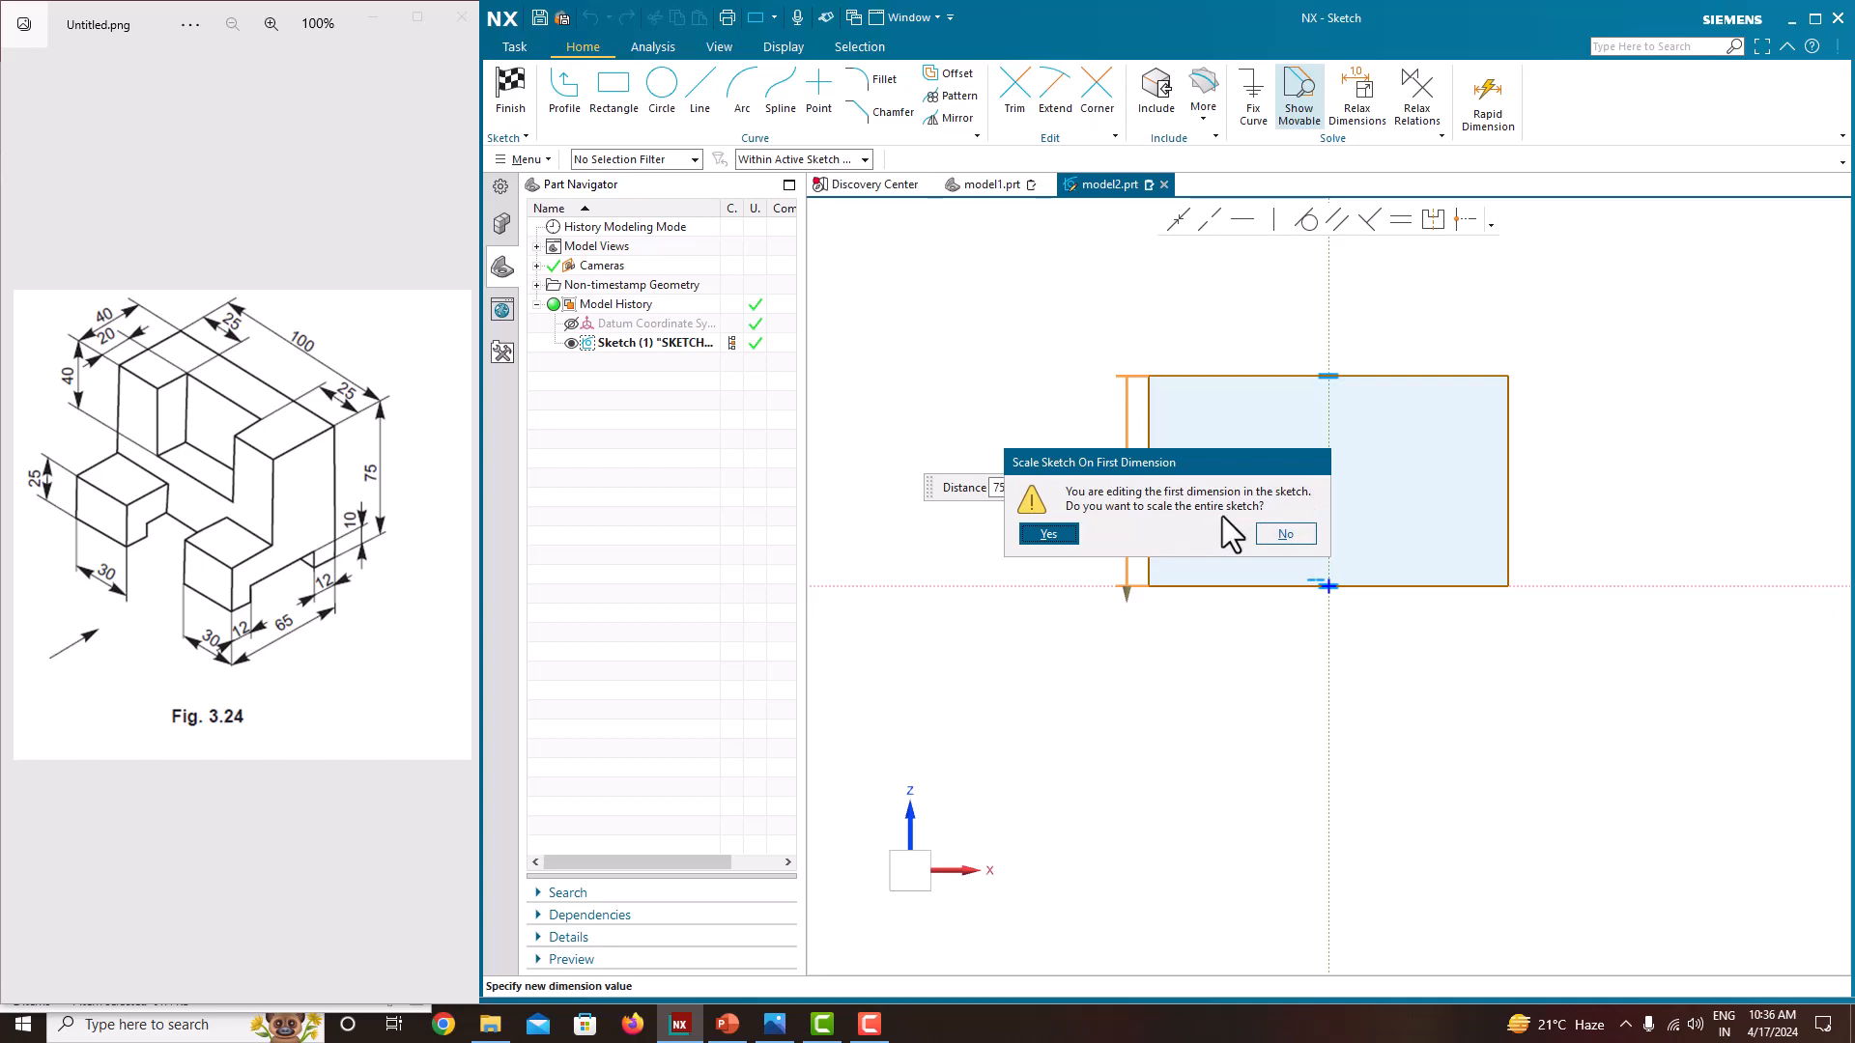
left_click(1283, 535)
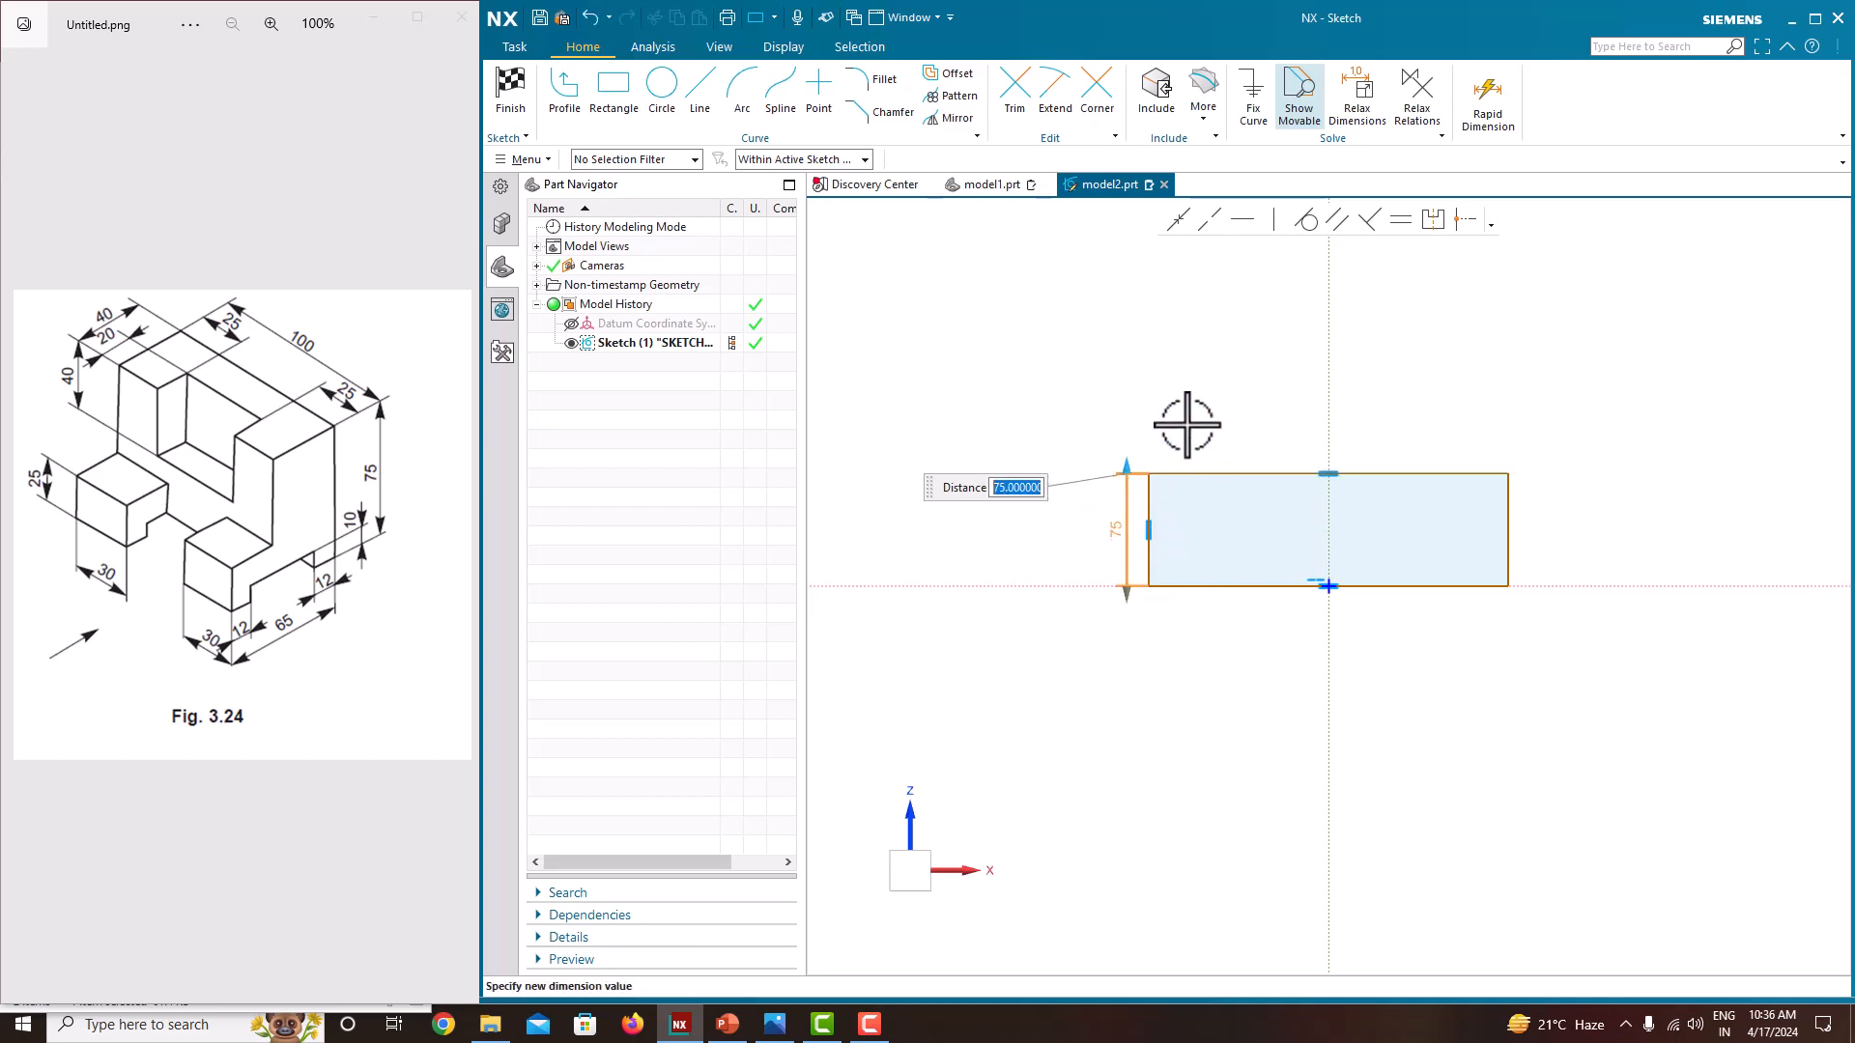
key("Escape")
left_click(1259, 474)
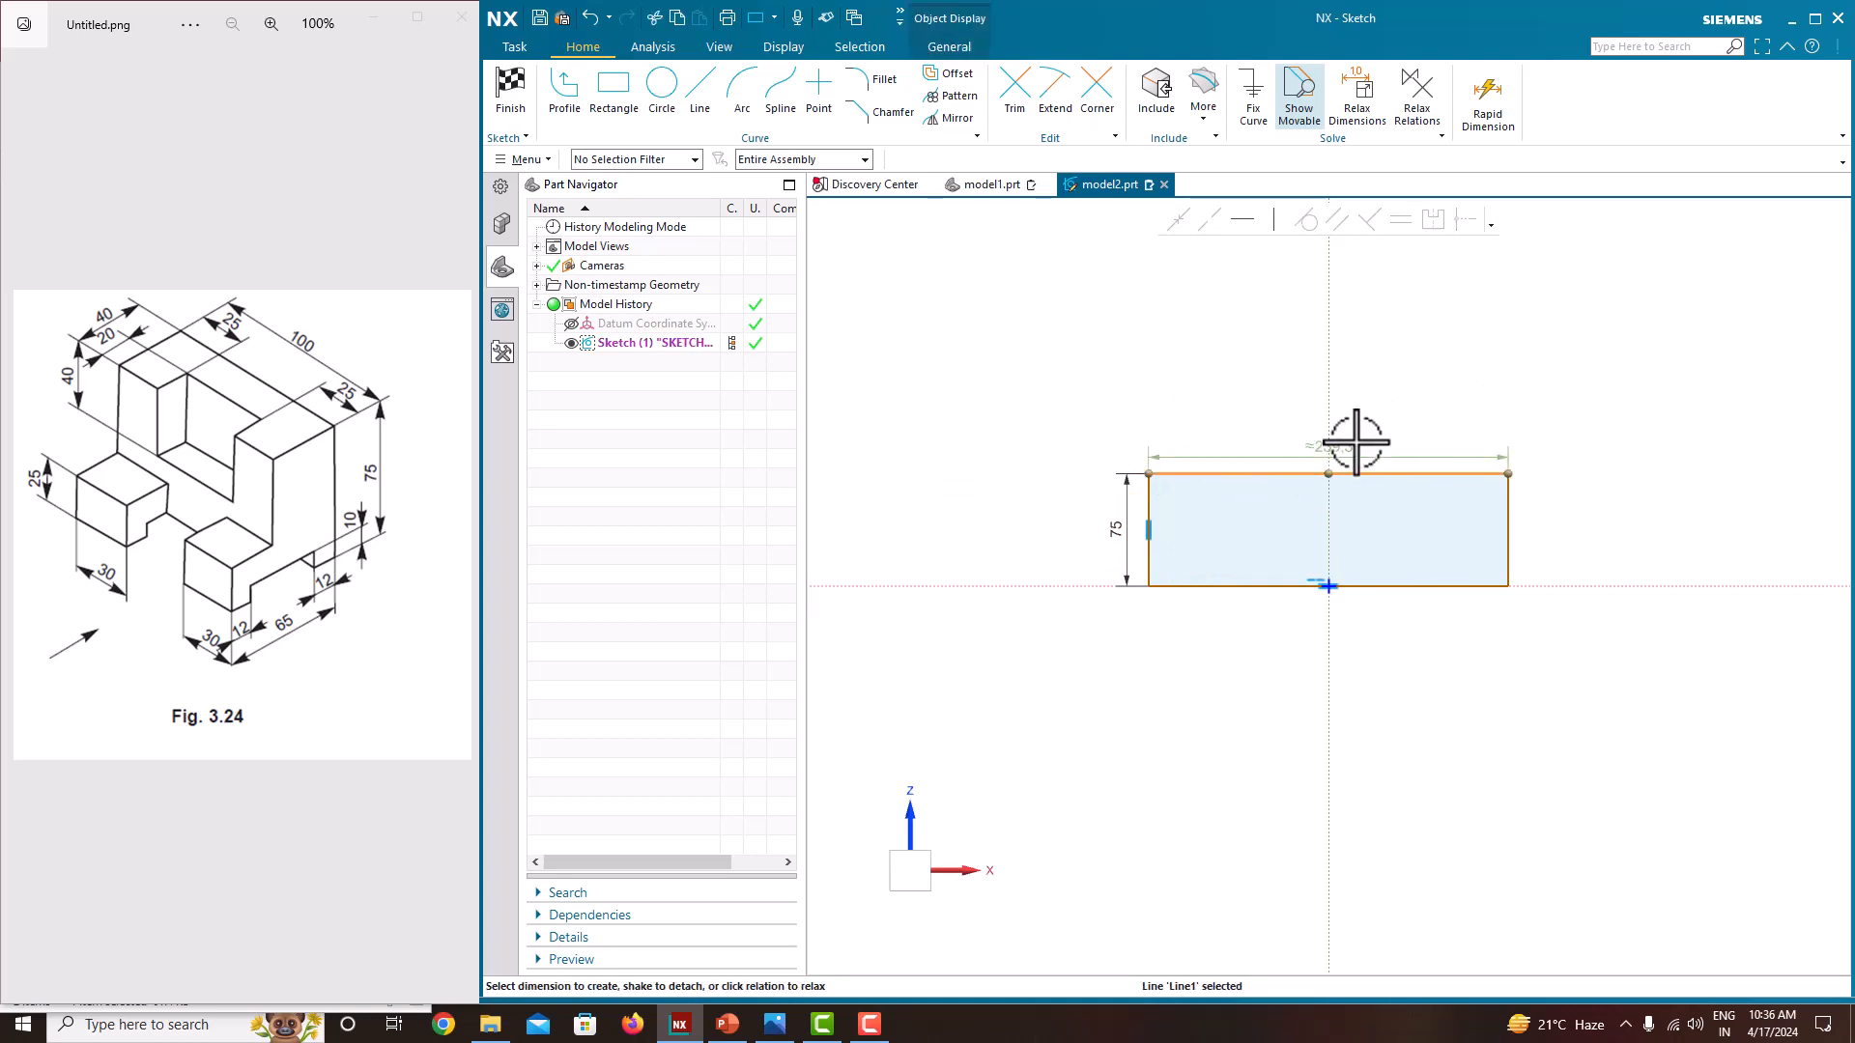
double_click(1353, 445)
type("10")
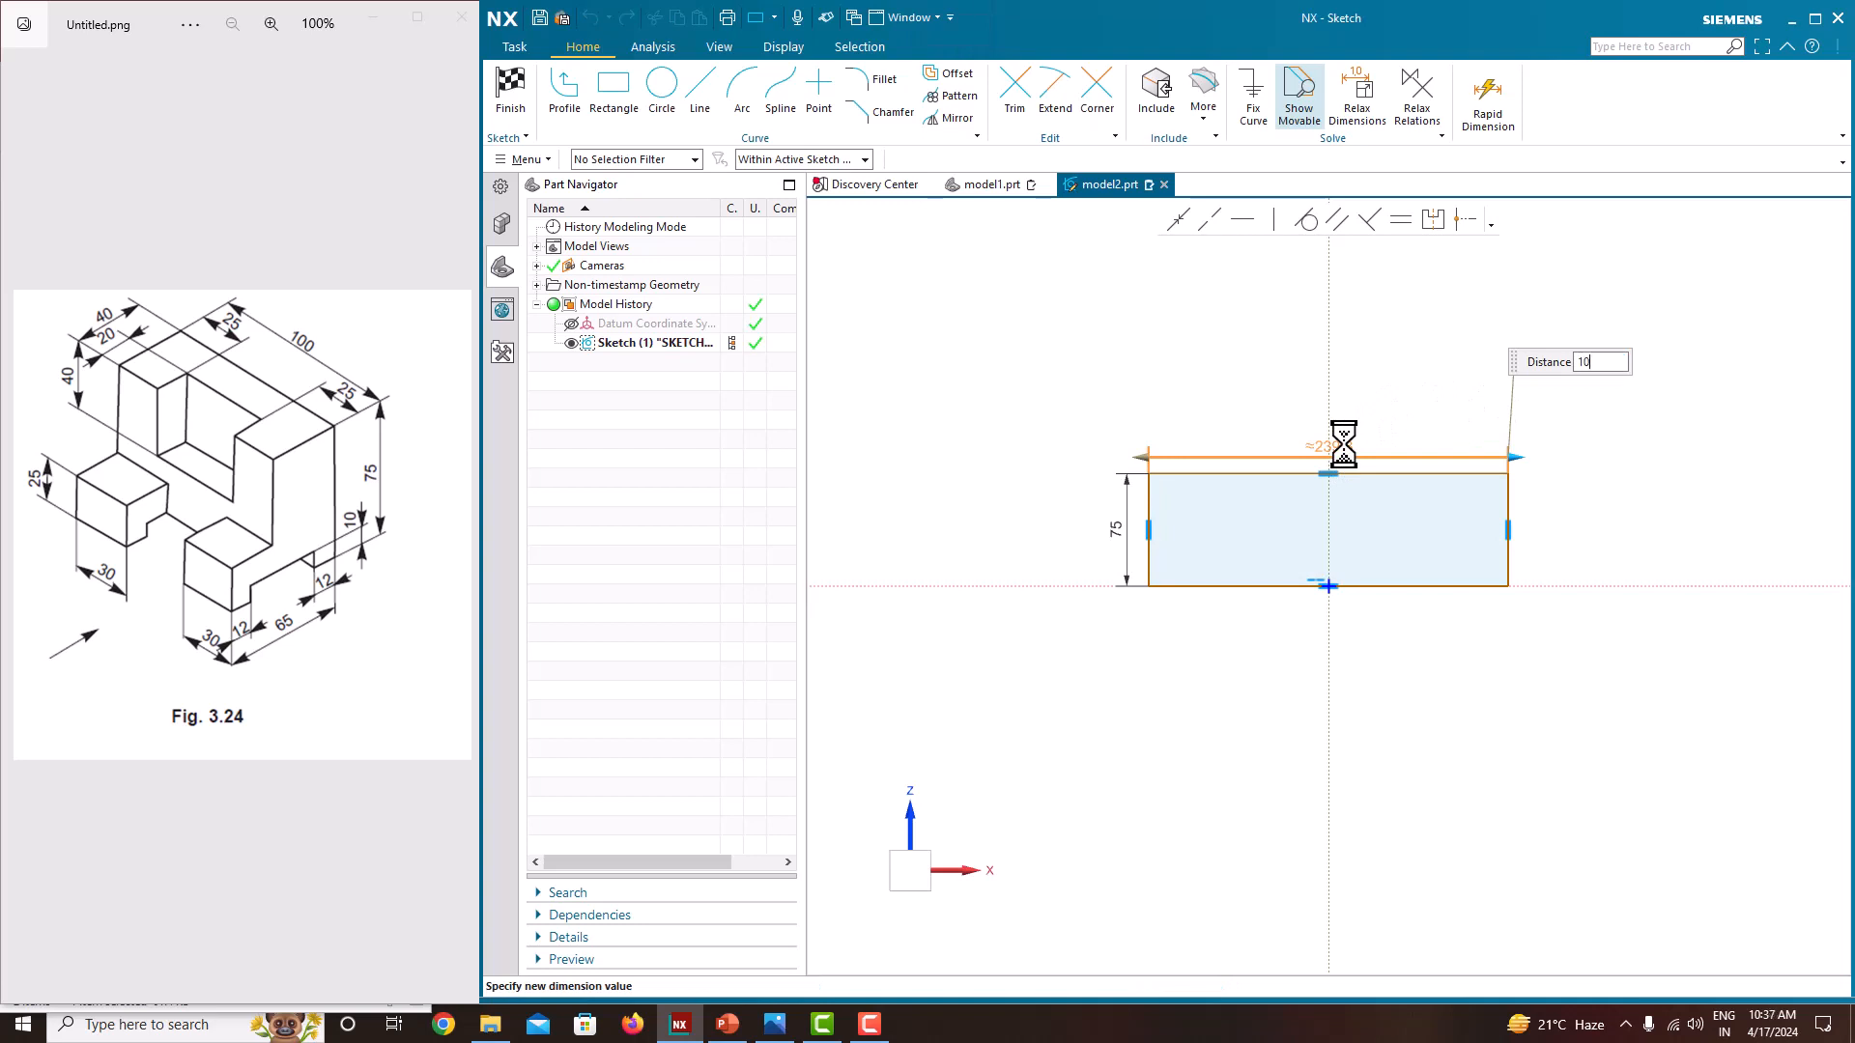
type("0")
key("Return")
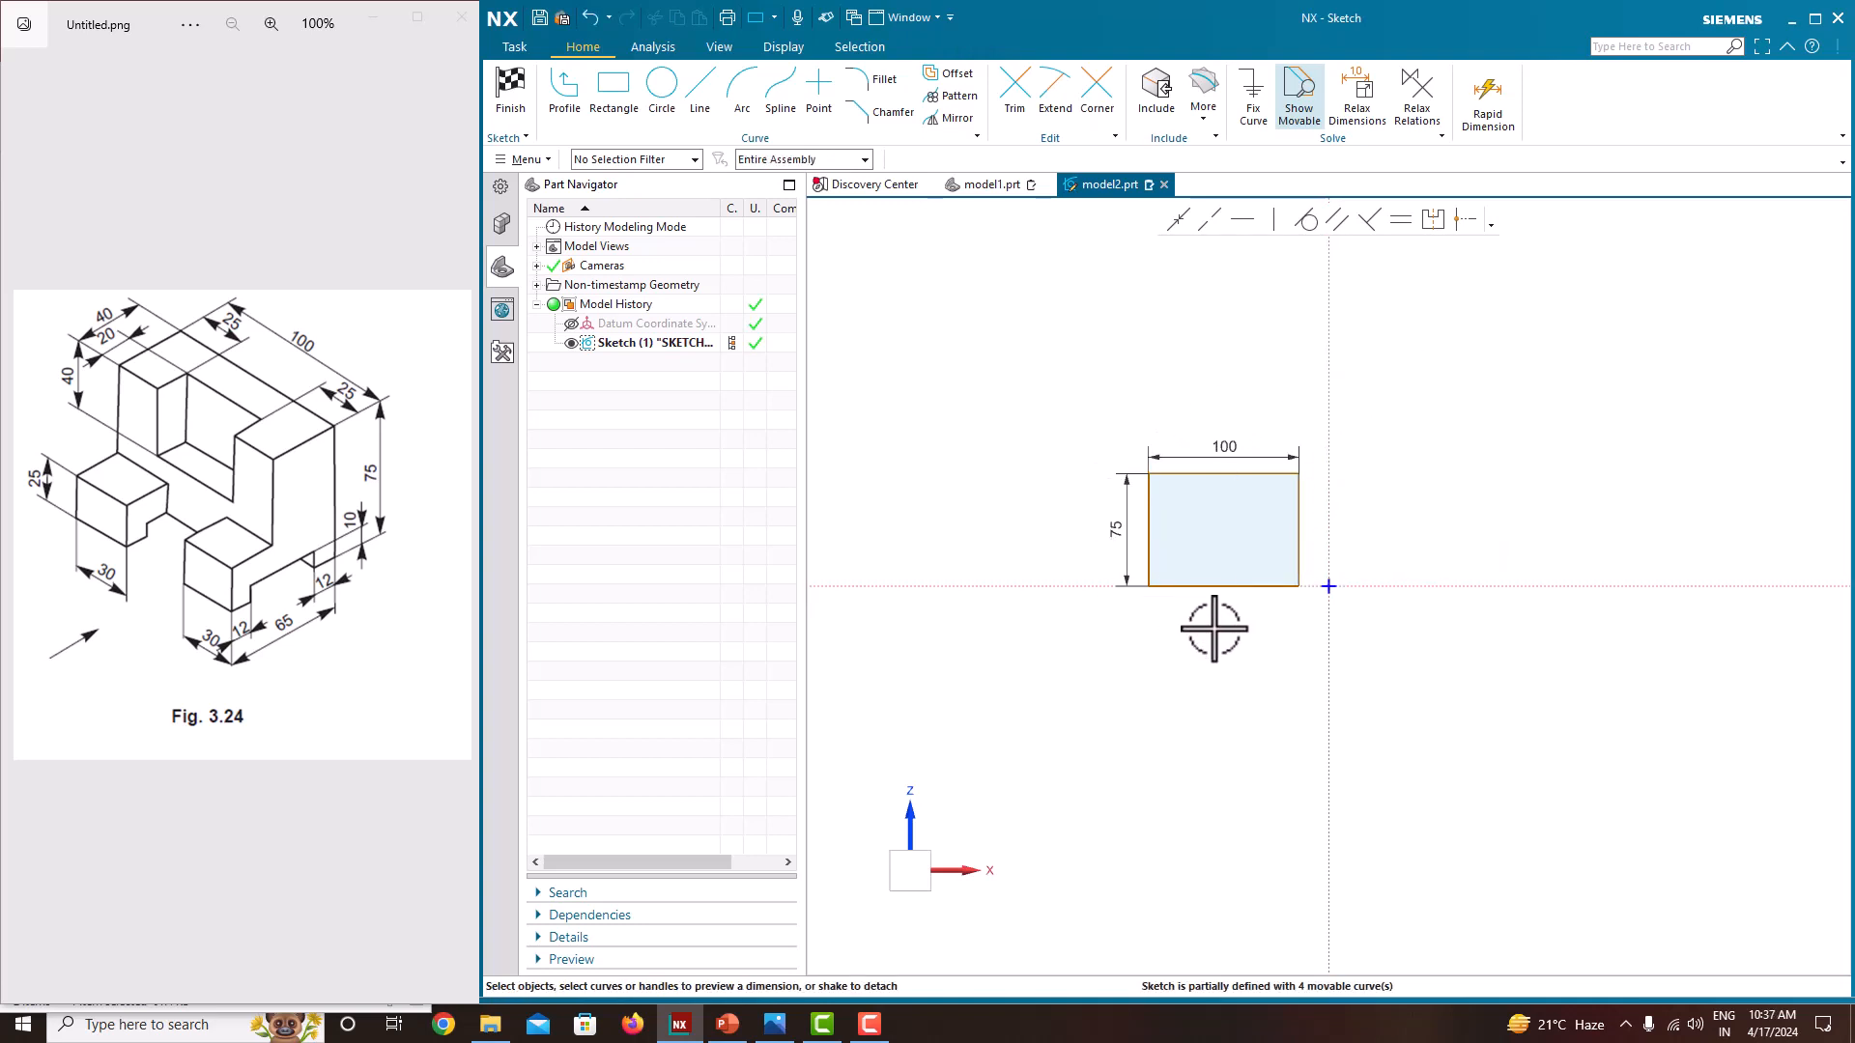
Make the rectangle's two upper corners symmetric about the sketch's vertical axis and finish the sketch
left_click(1440, 228)
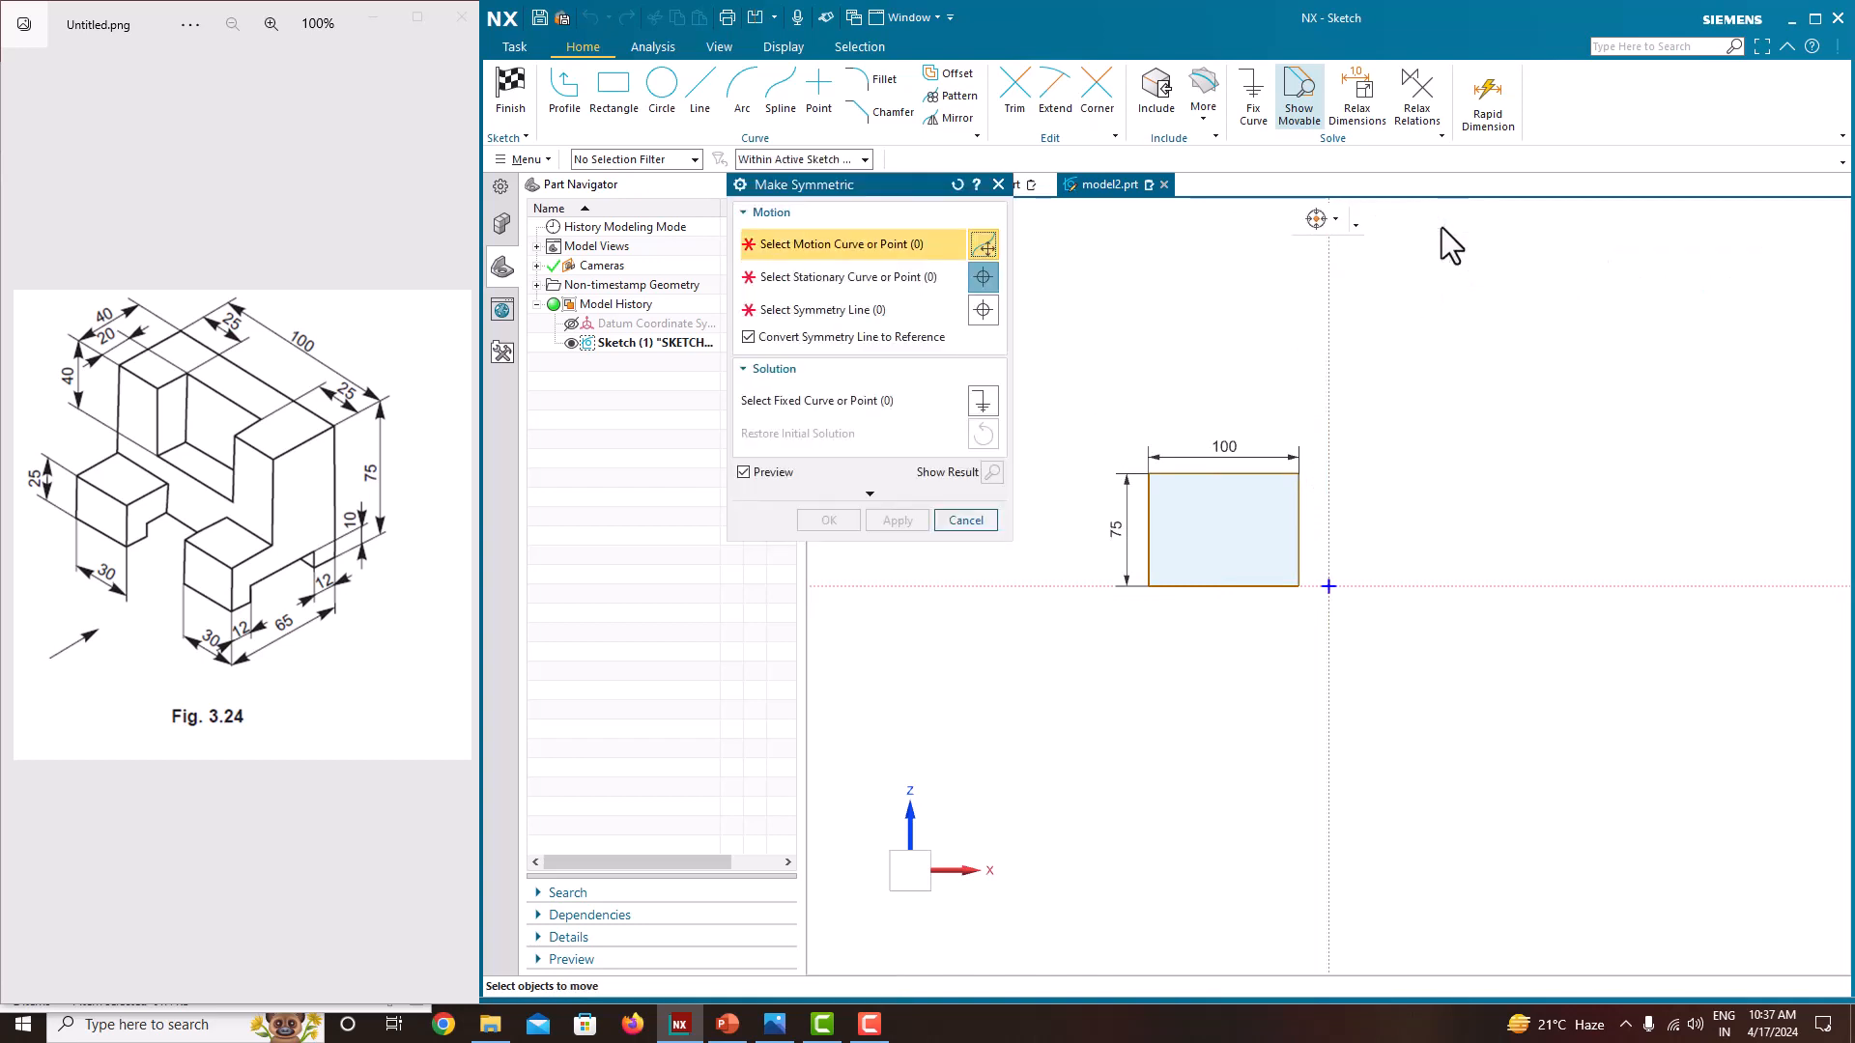
left_click(1149, 475)
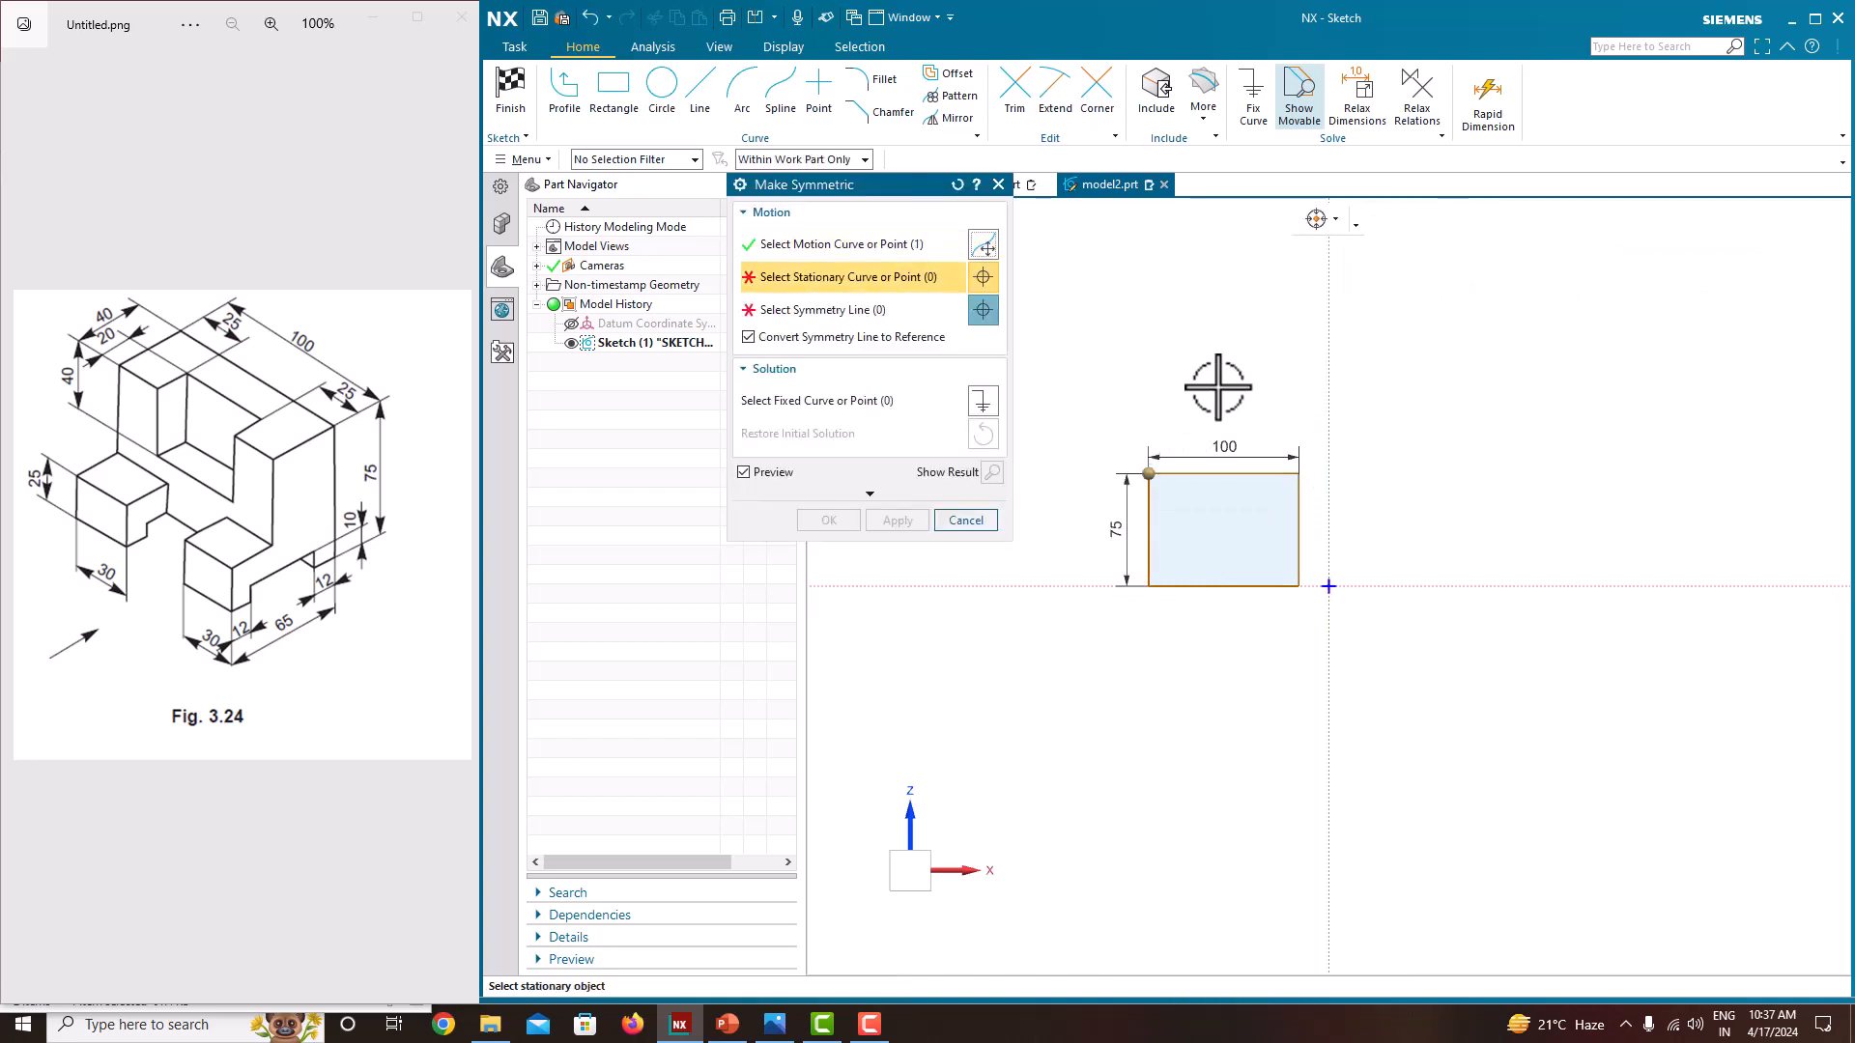
left_click(1299, 475)
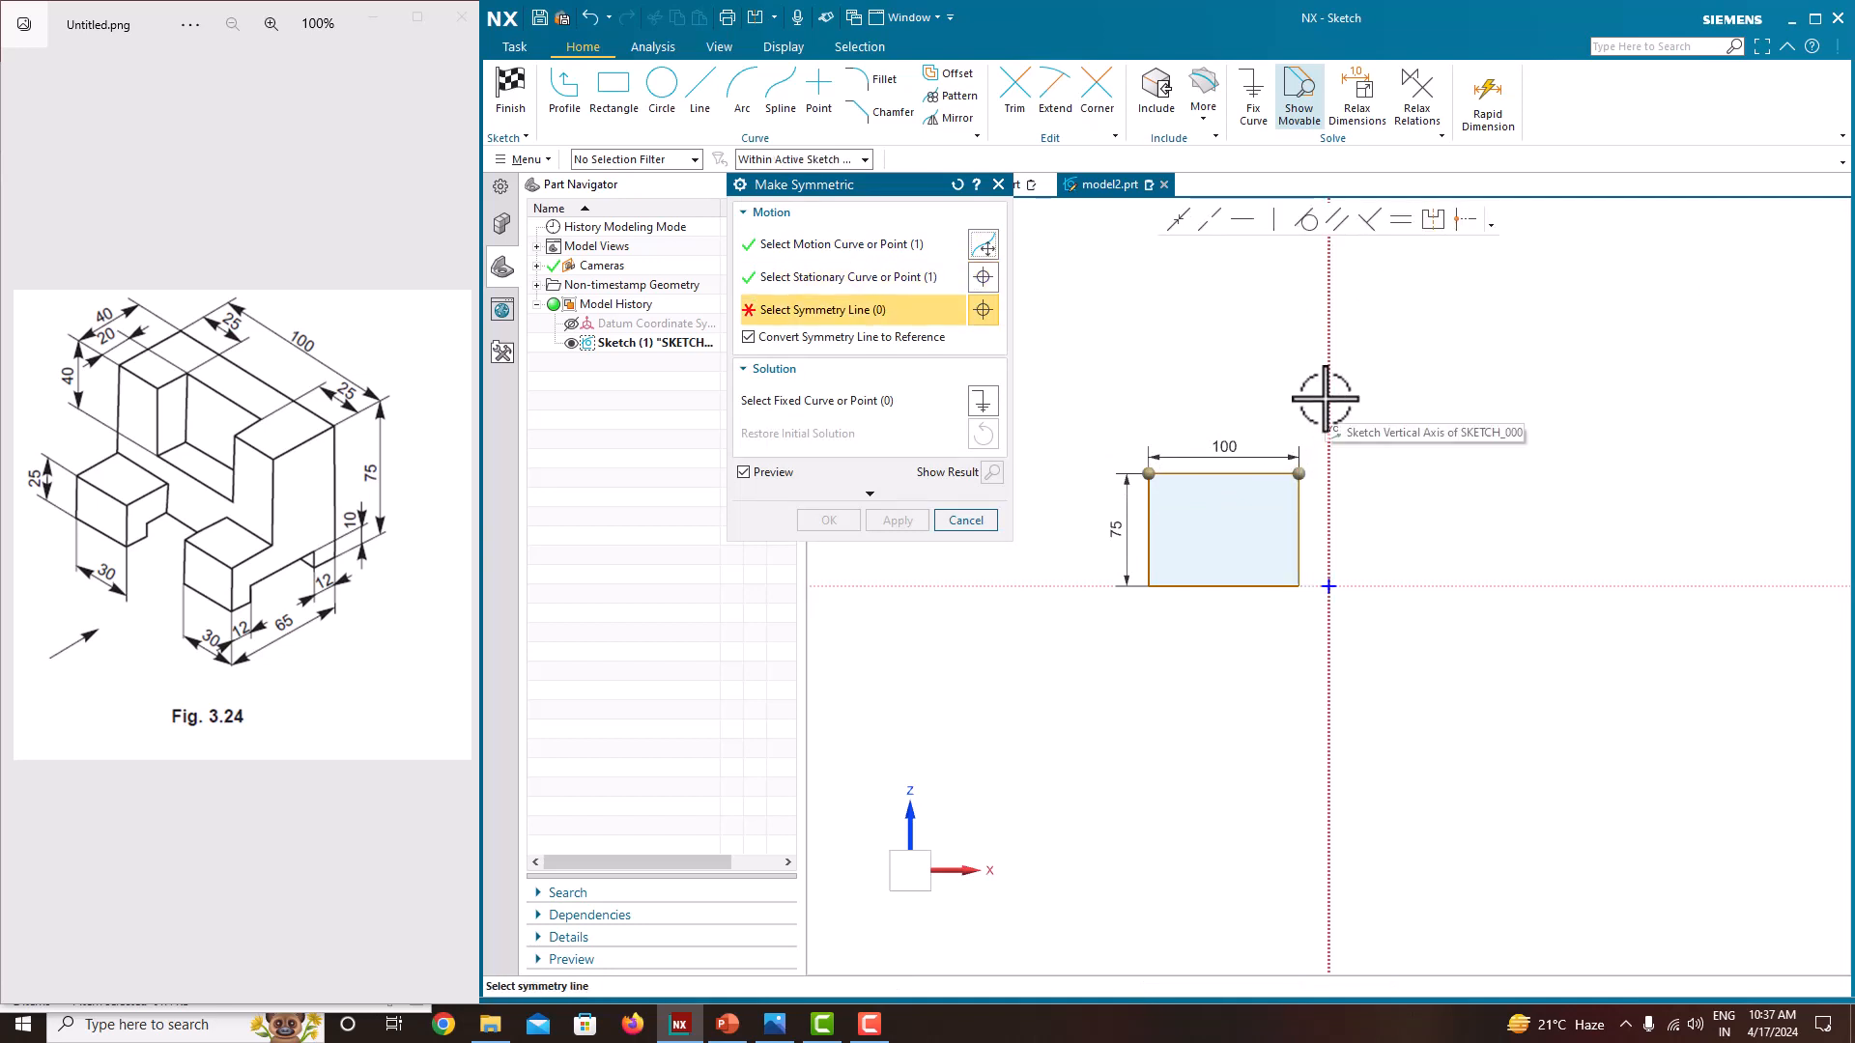
left_click(1328, 406)
left_click(841, 520)
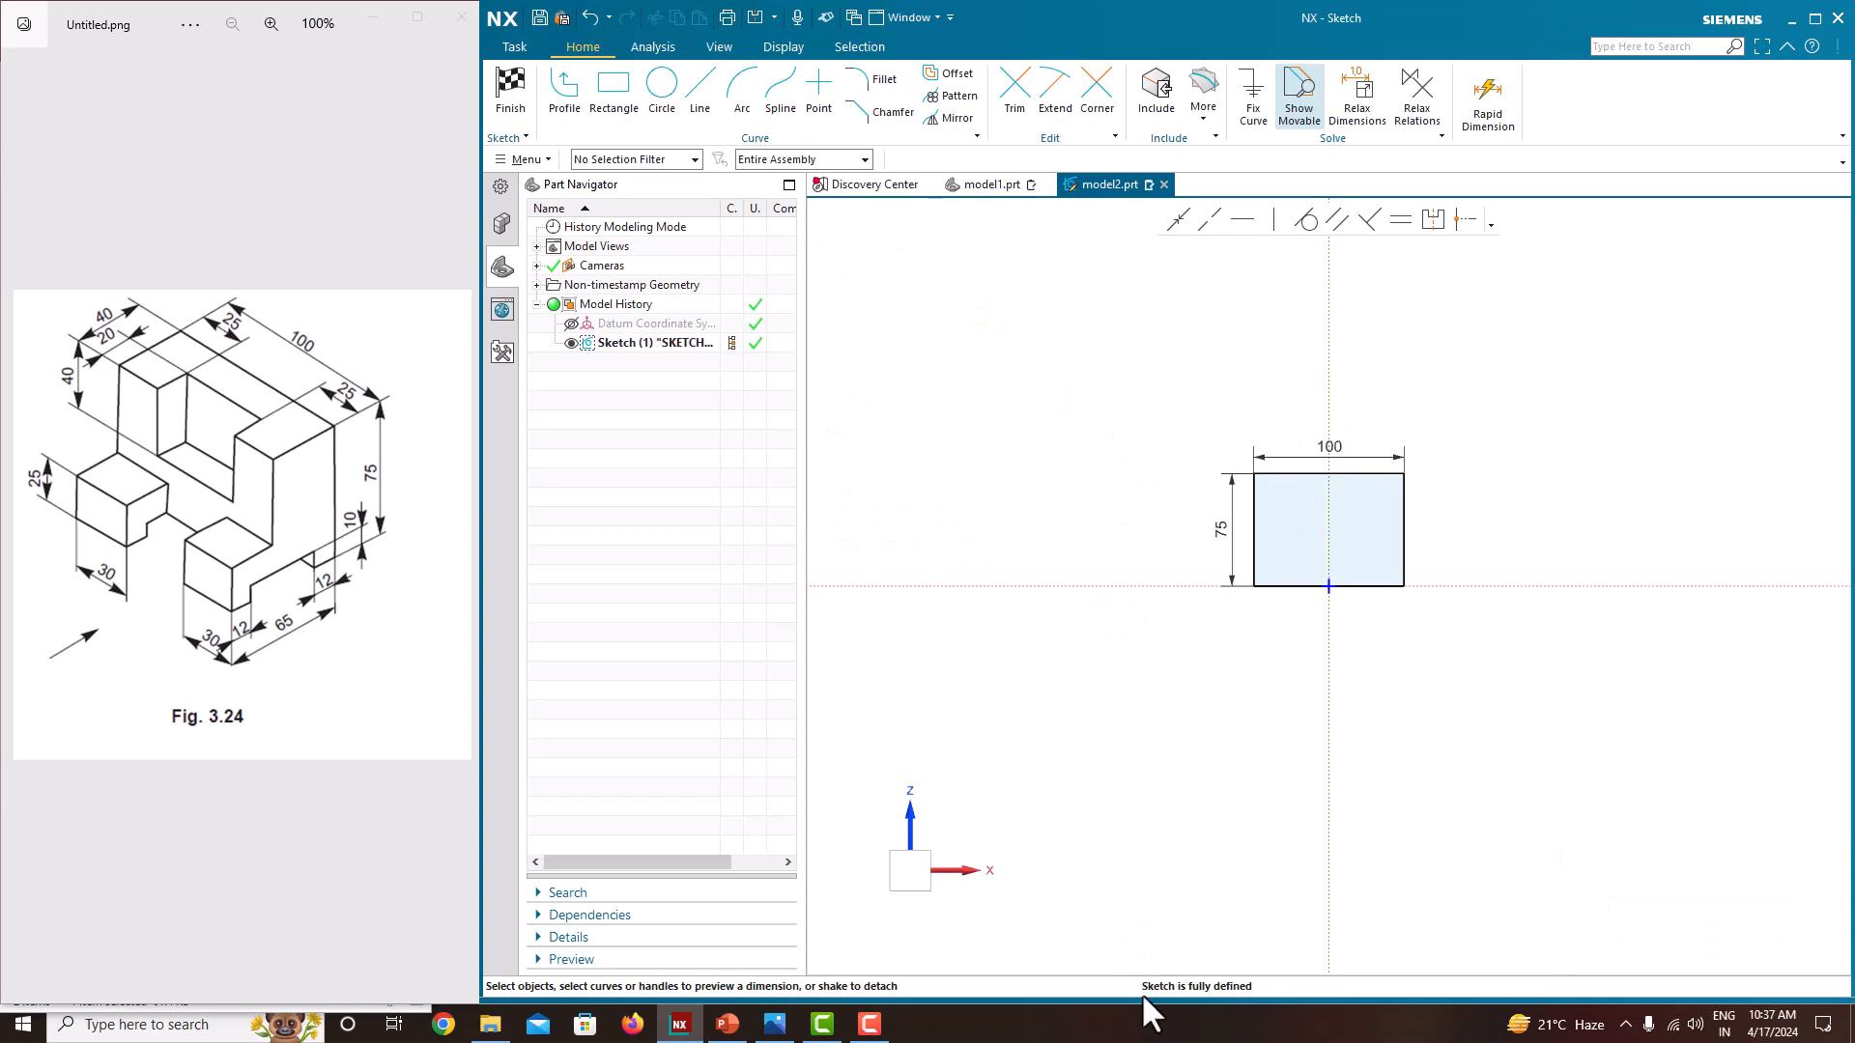
right_click(1030, 464)
left_click(1042, 475)
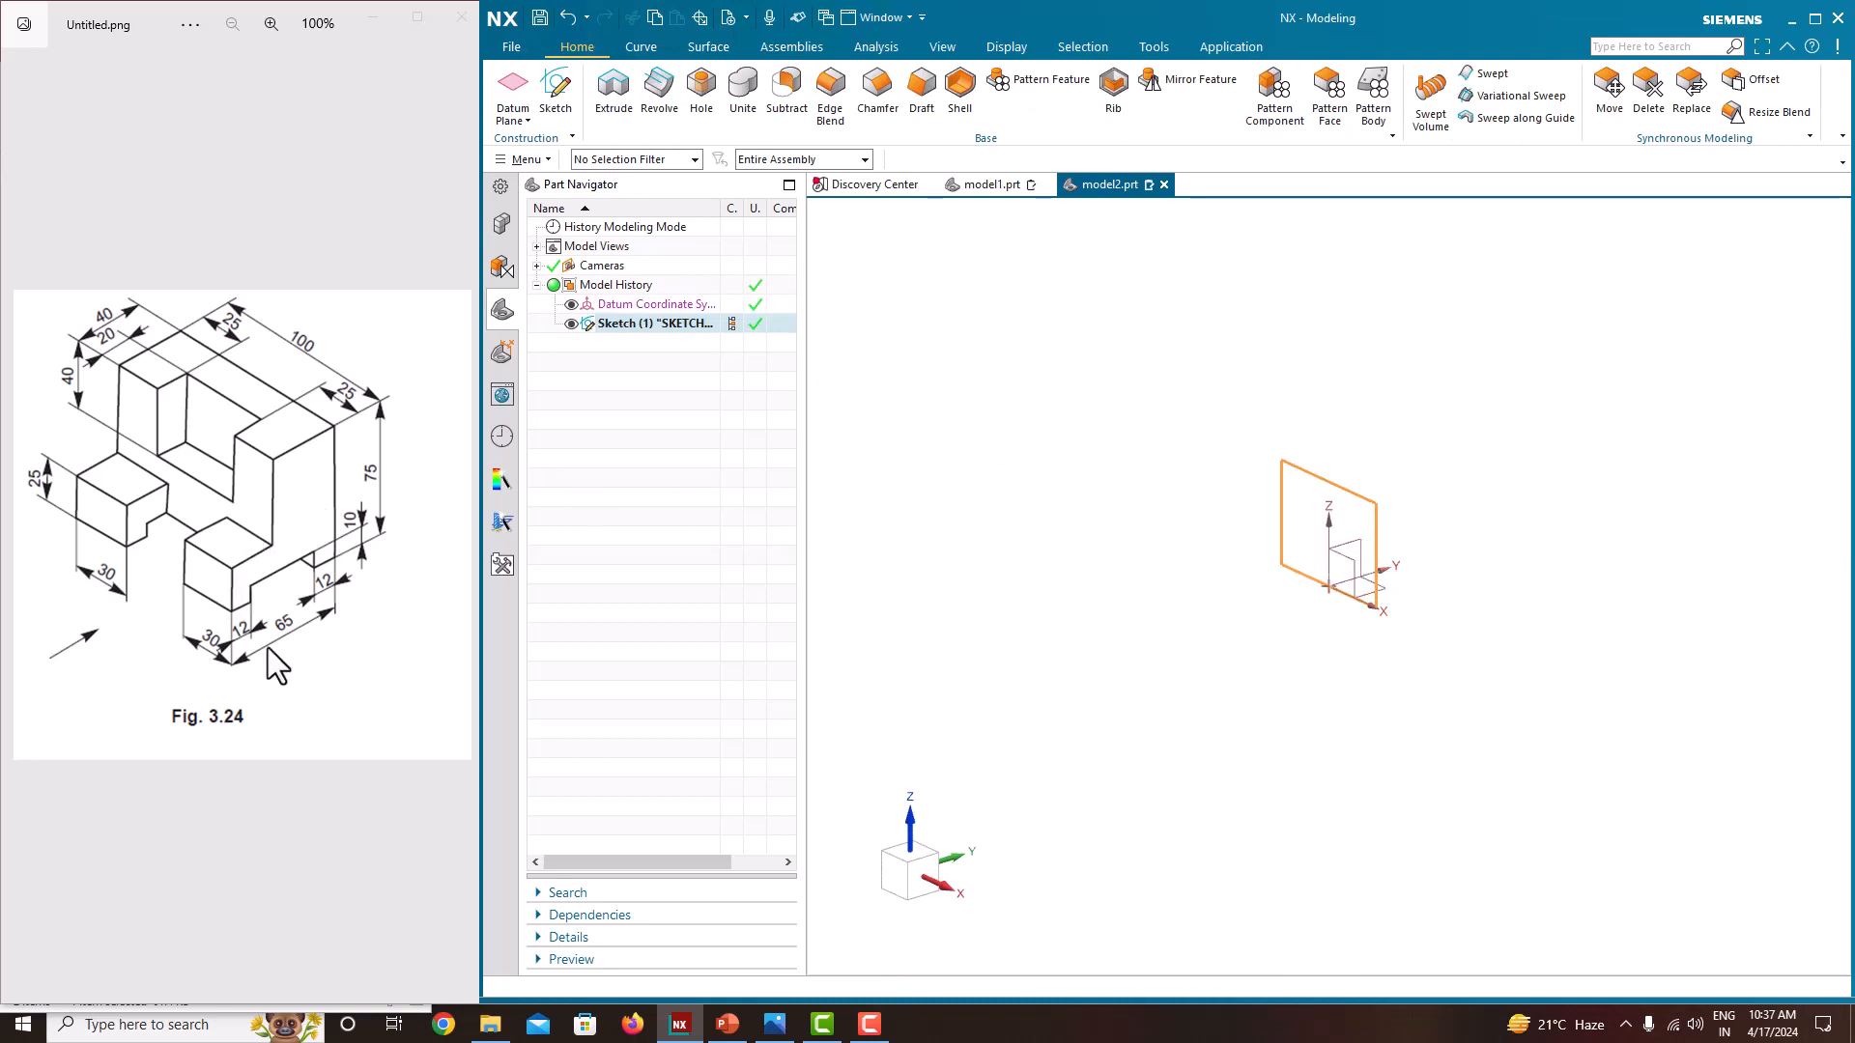
Extrude the rectangle symmetrically to a total width of 65 mm and hide its sketch
left_click(613, 97)
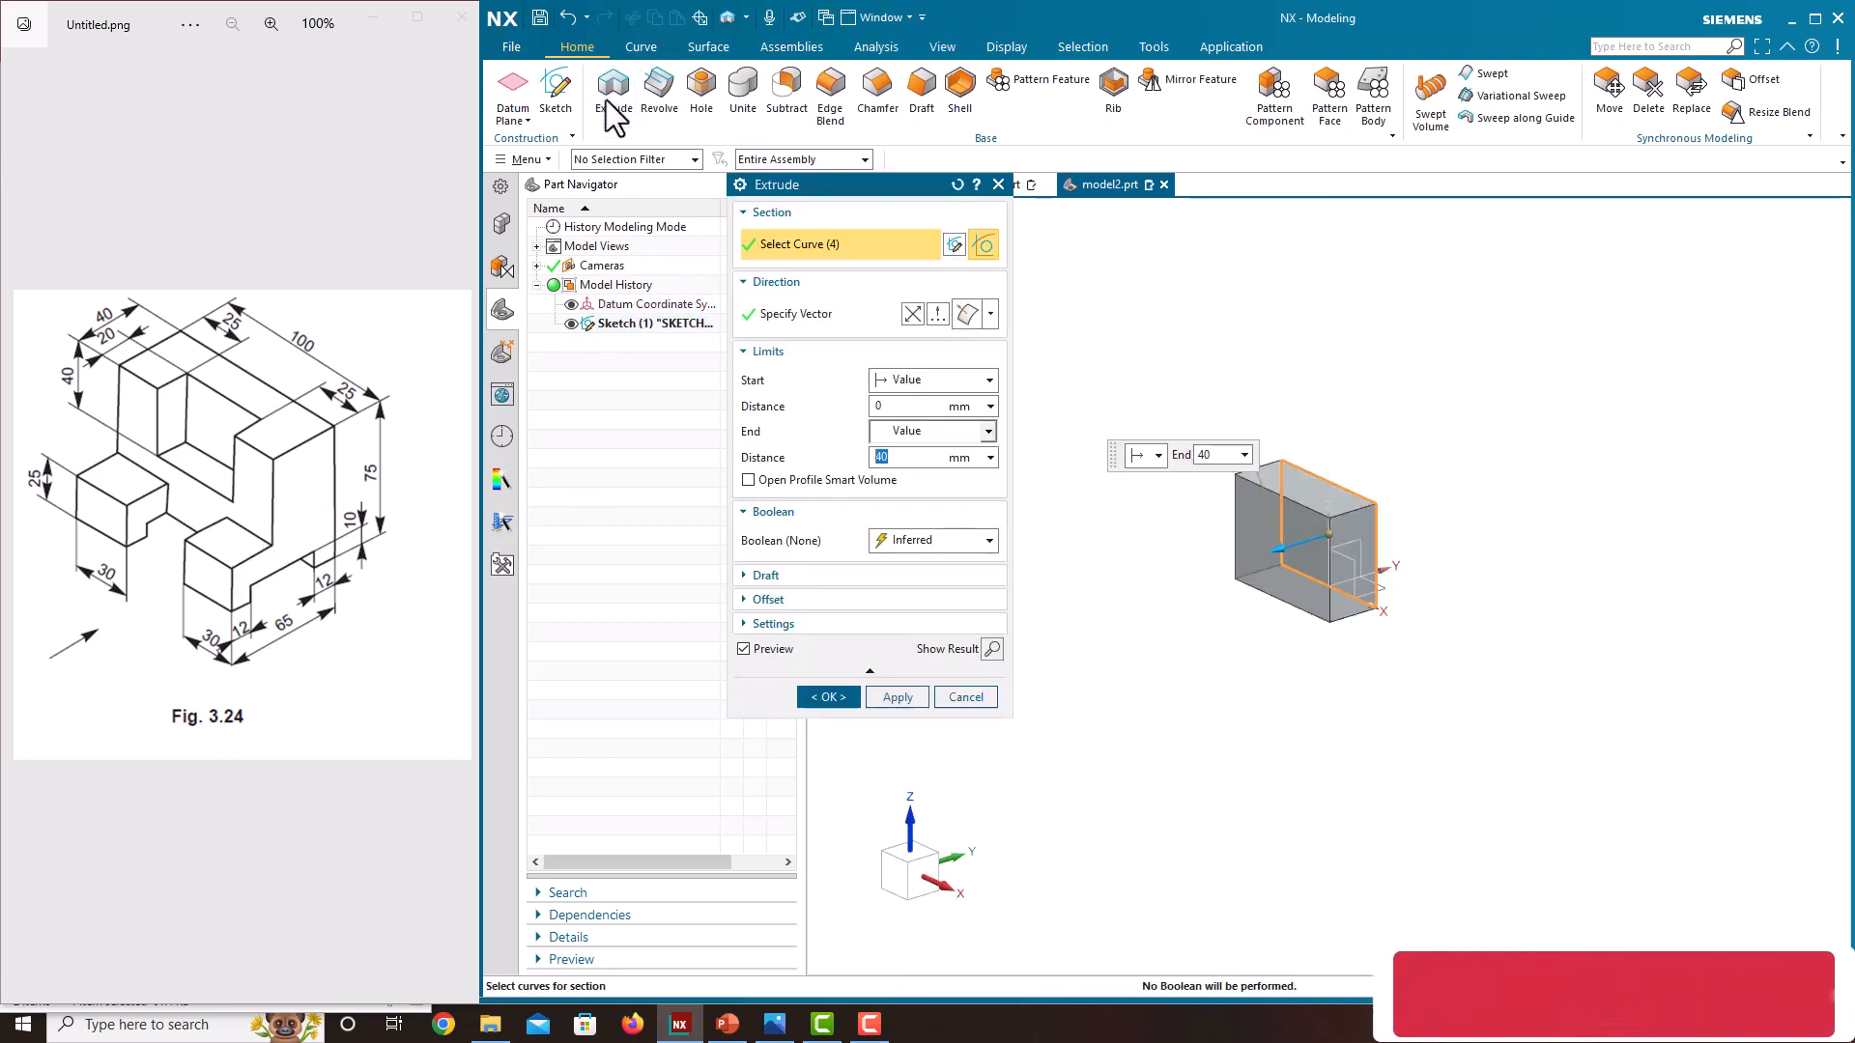
left_click(910, 431)
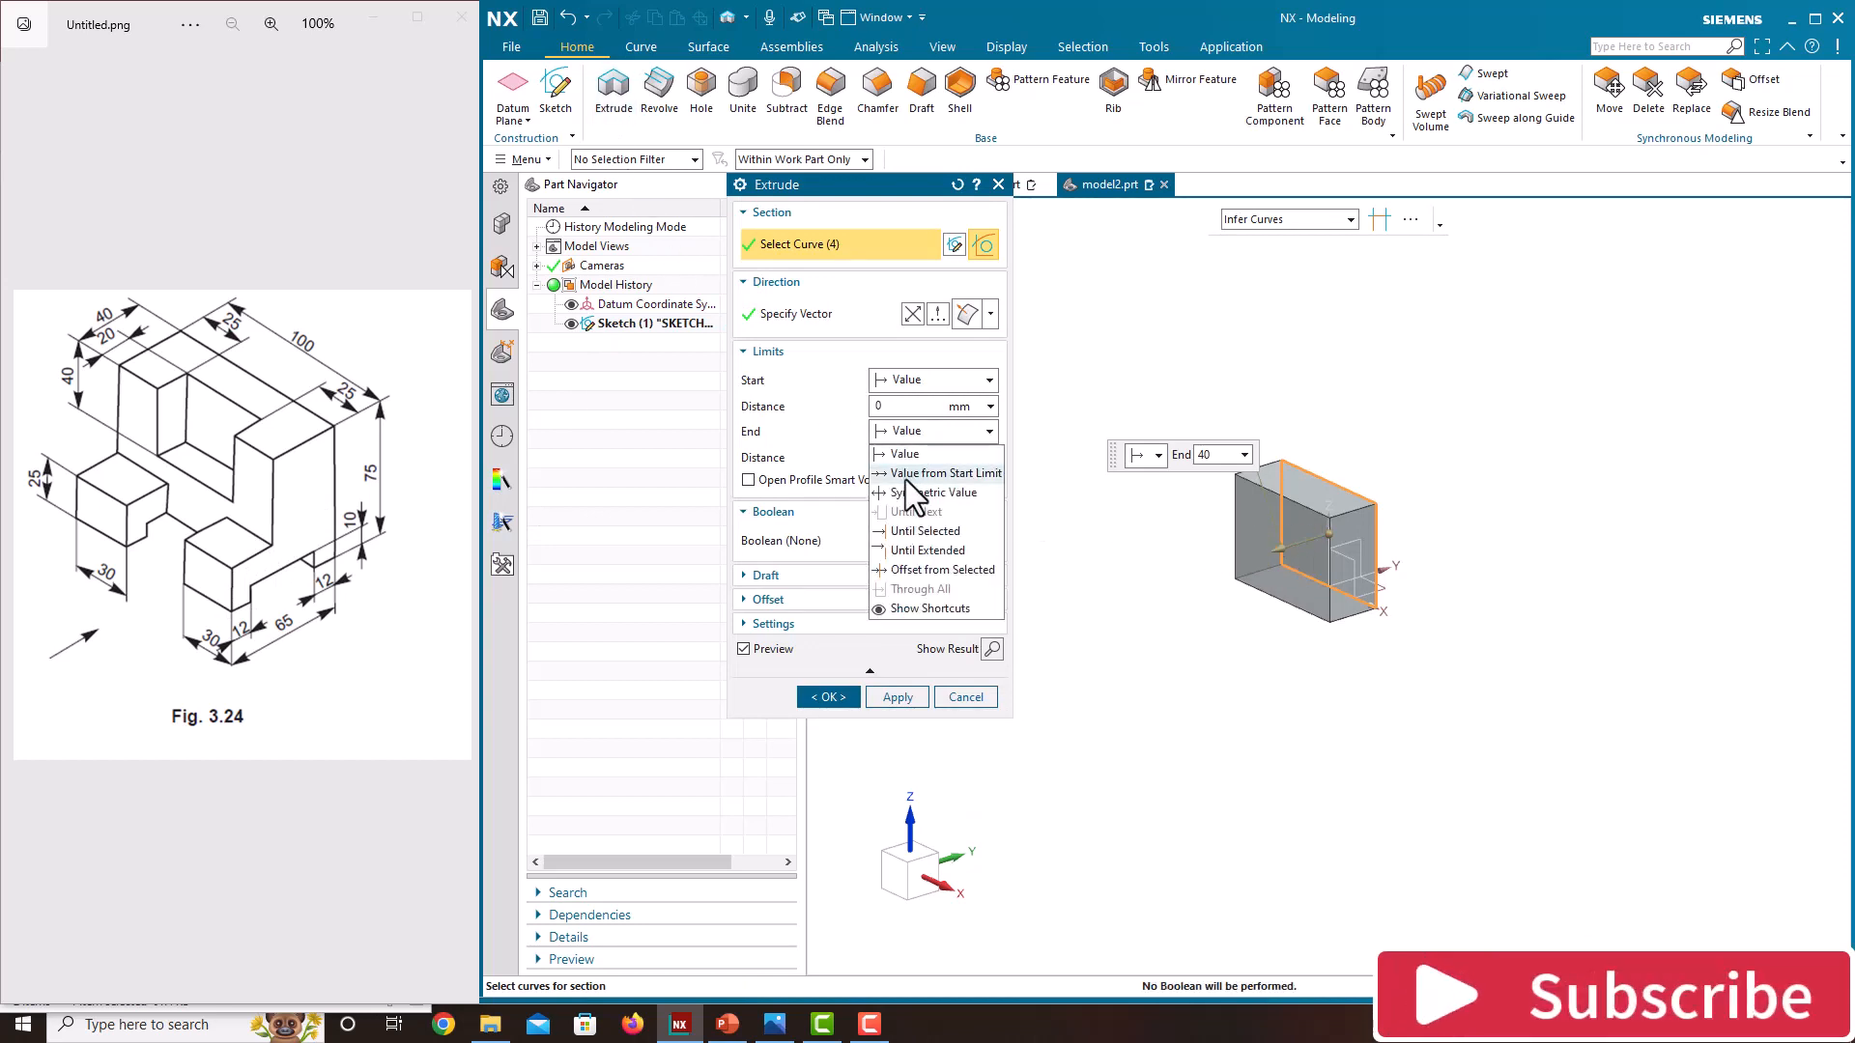
left_click(910, 494)
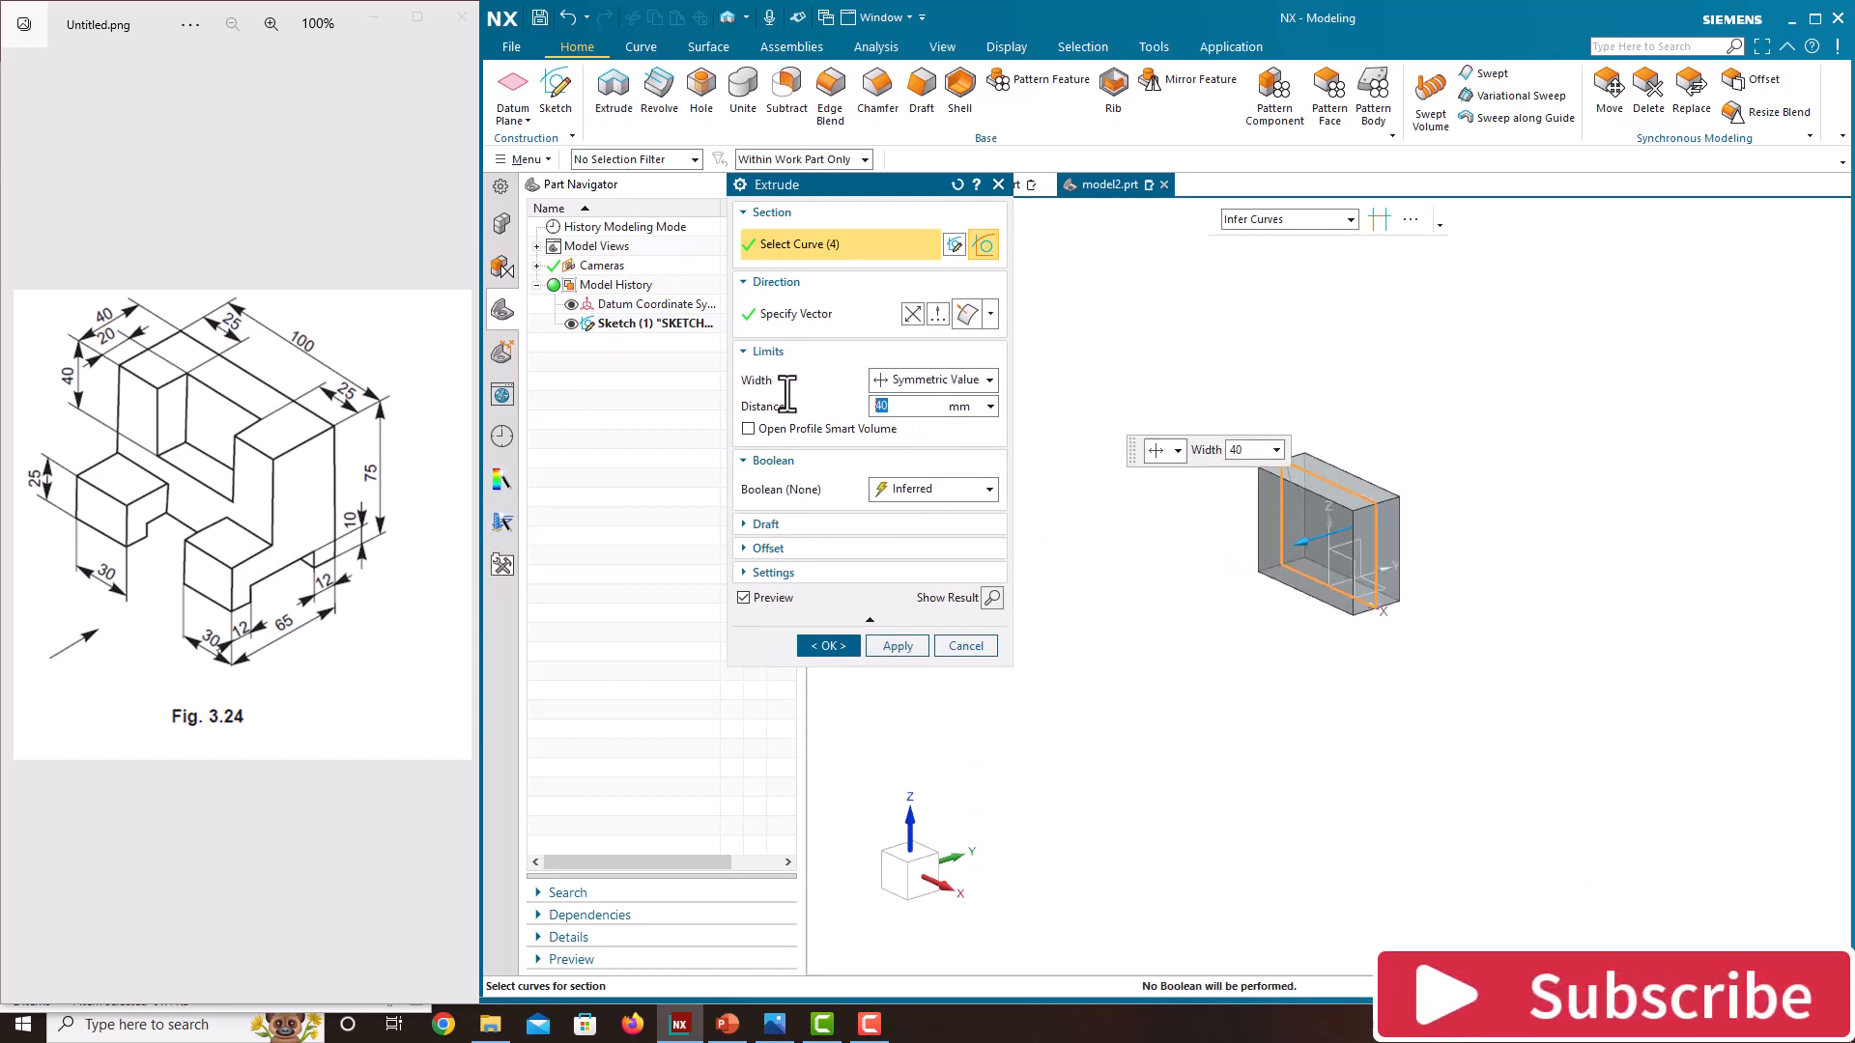
type("65")
key("Return")
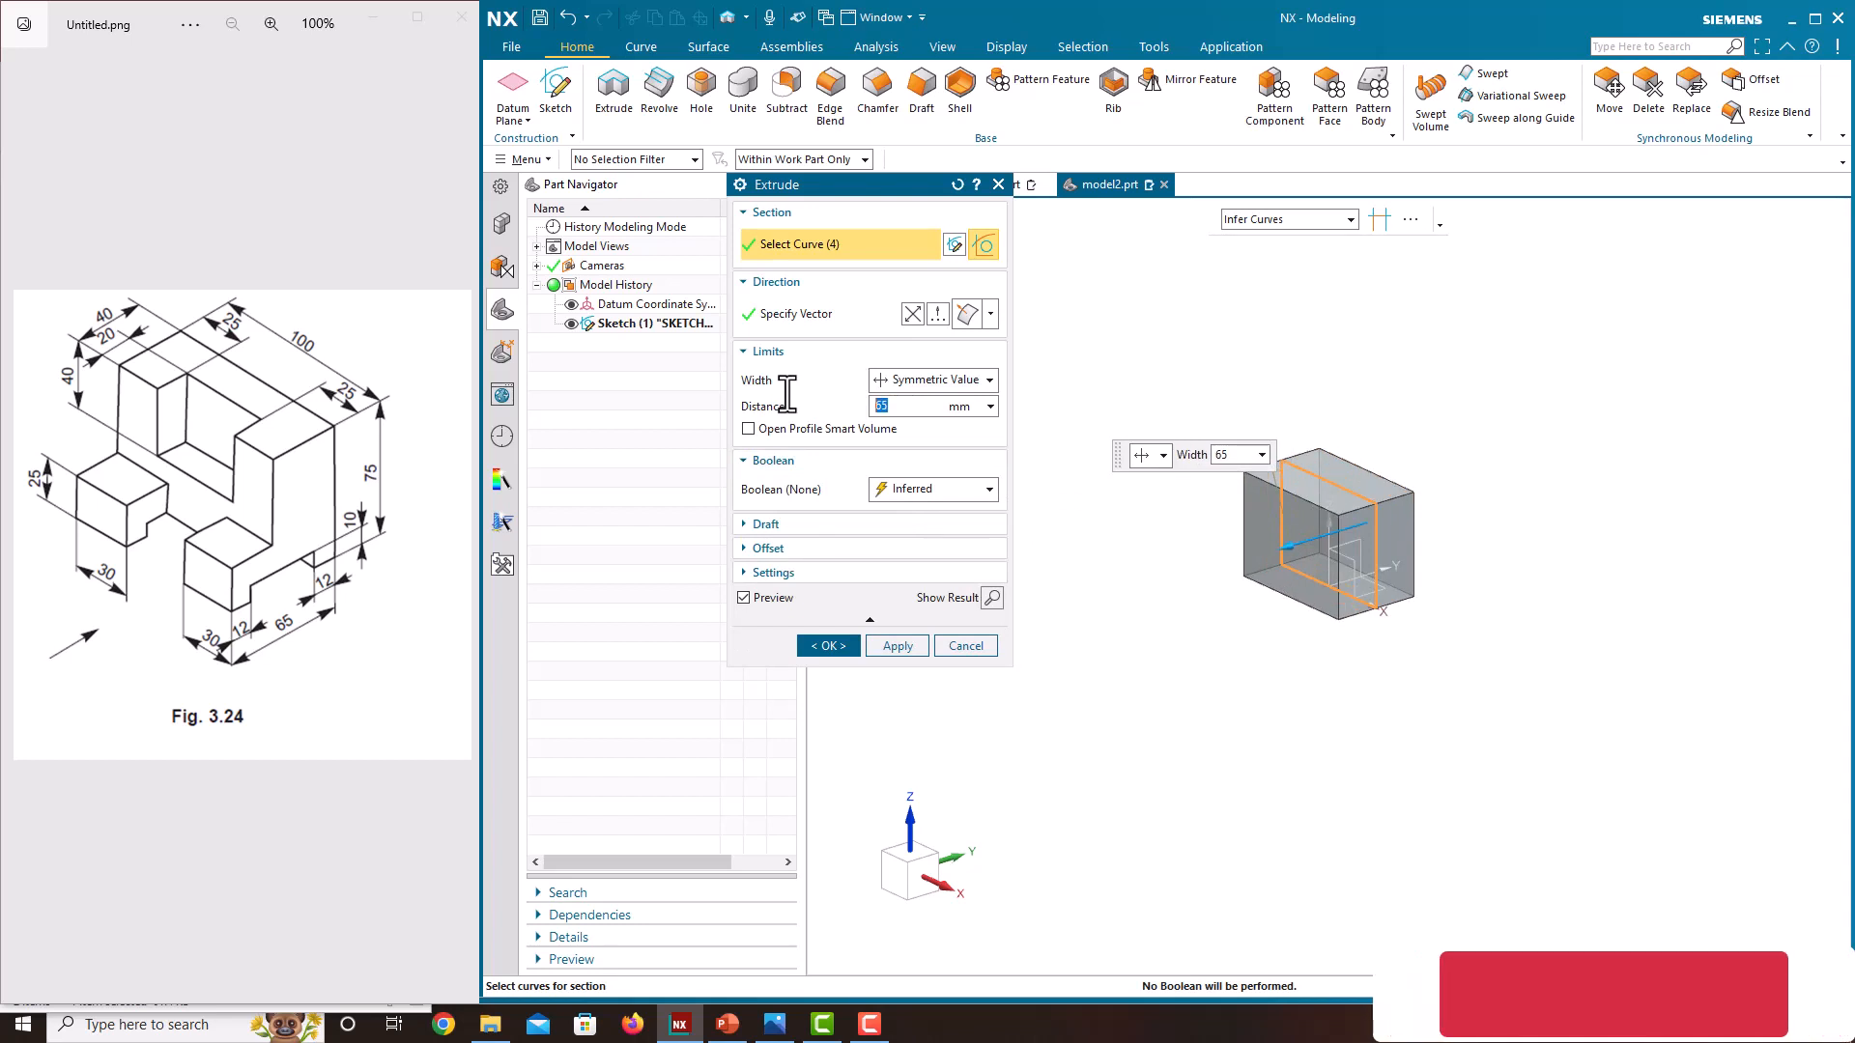
left_click(844, 646)
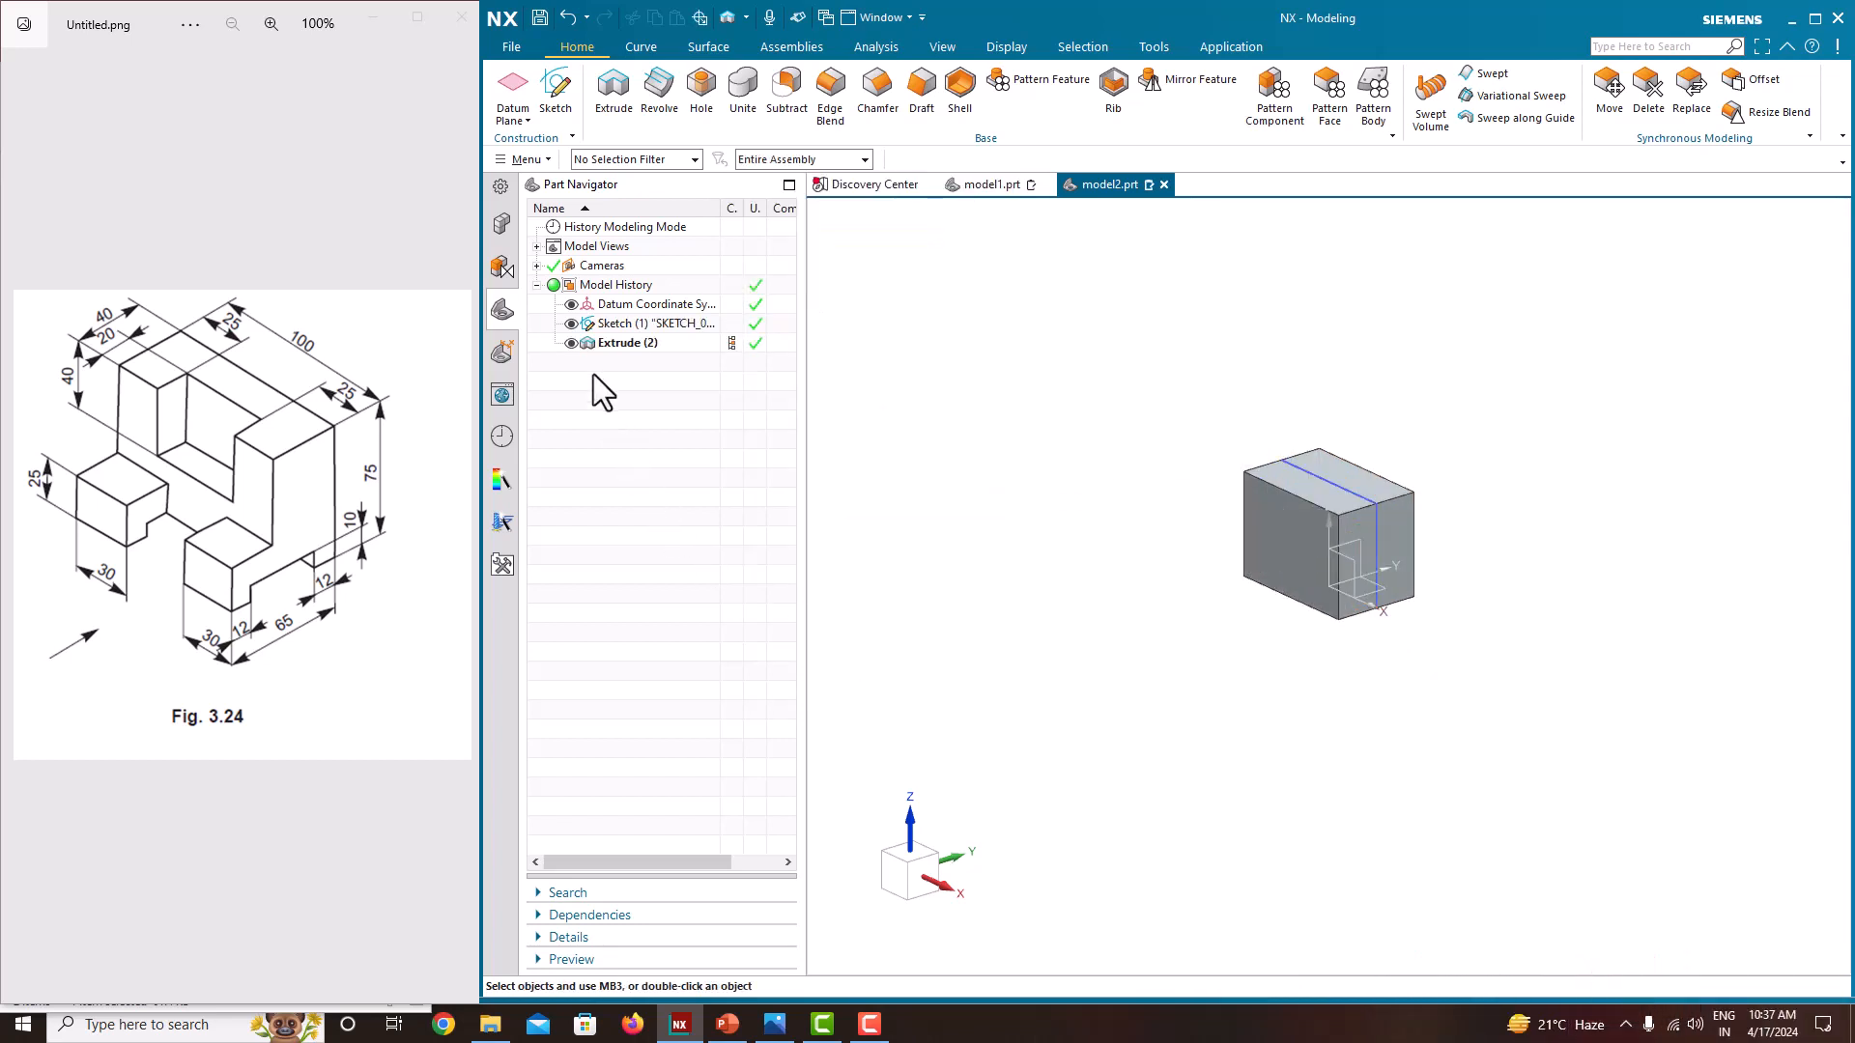
left_click(571, 331)
Start a new sketch on the top face of the extruded block
mouse_move(1015, 542)
middle_mouse_down()
mouse_move(1085, 551)
mouse_move(1066, 549)
middle_mouse_up()
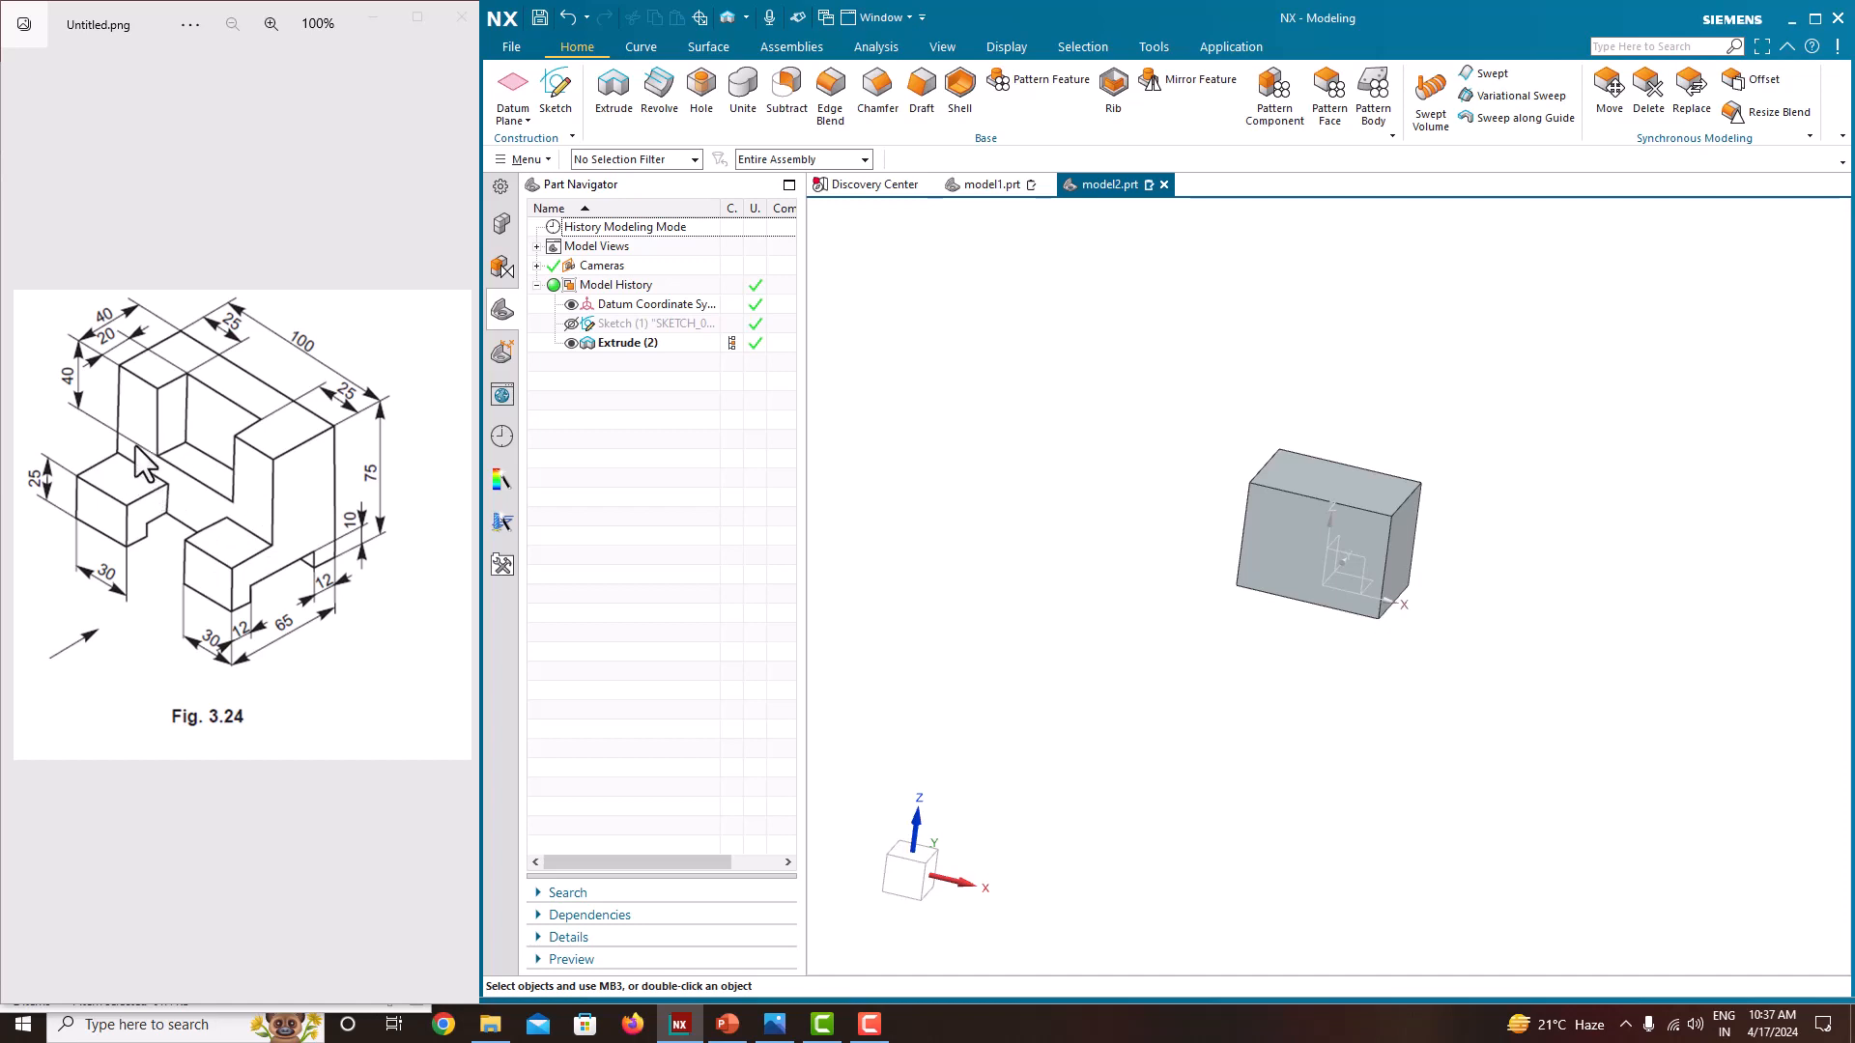
middle_click_drag(1164, 551, 1288, 515)
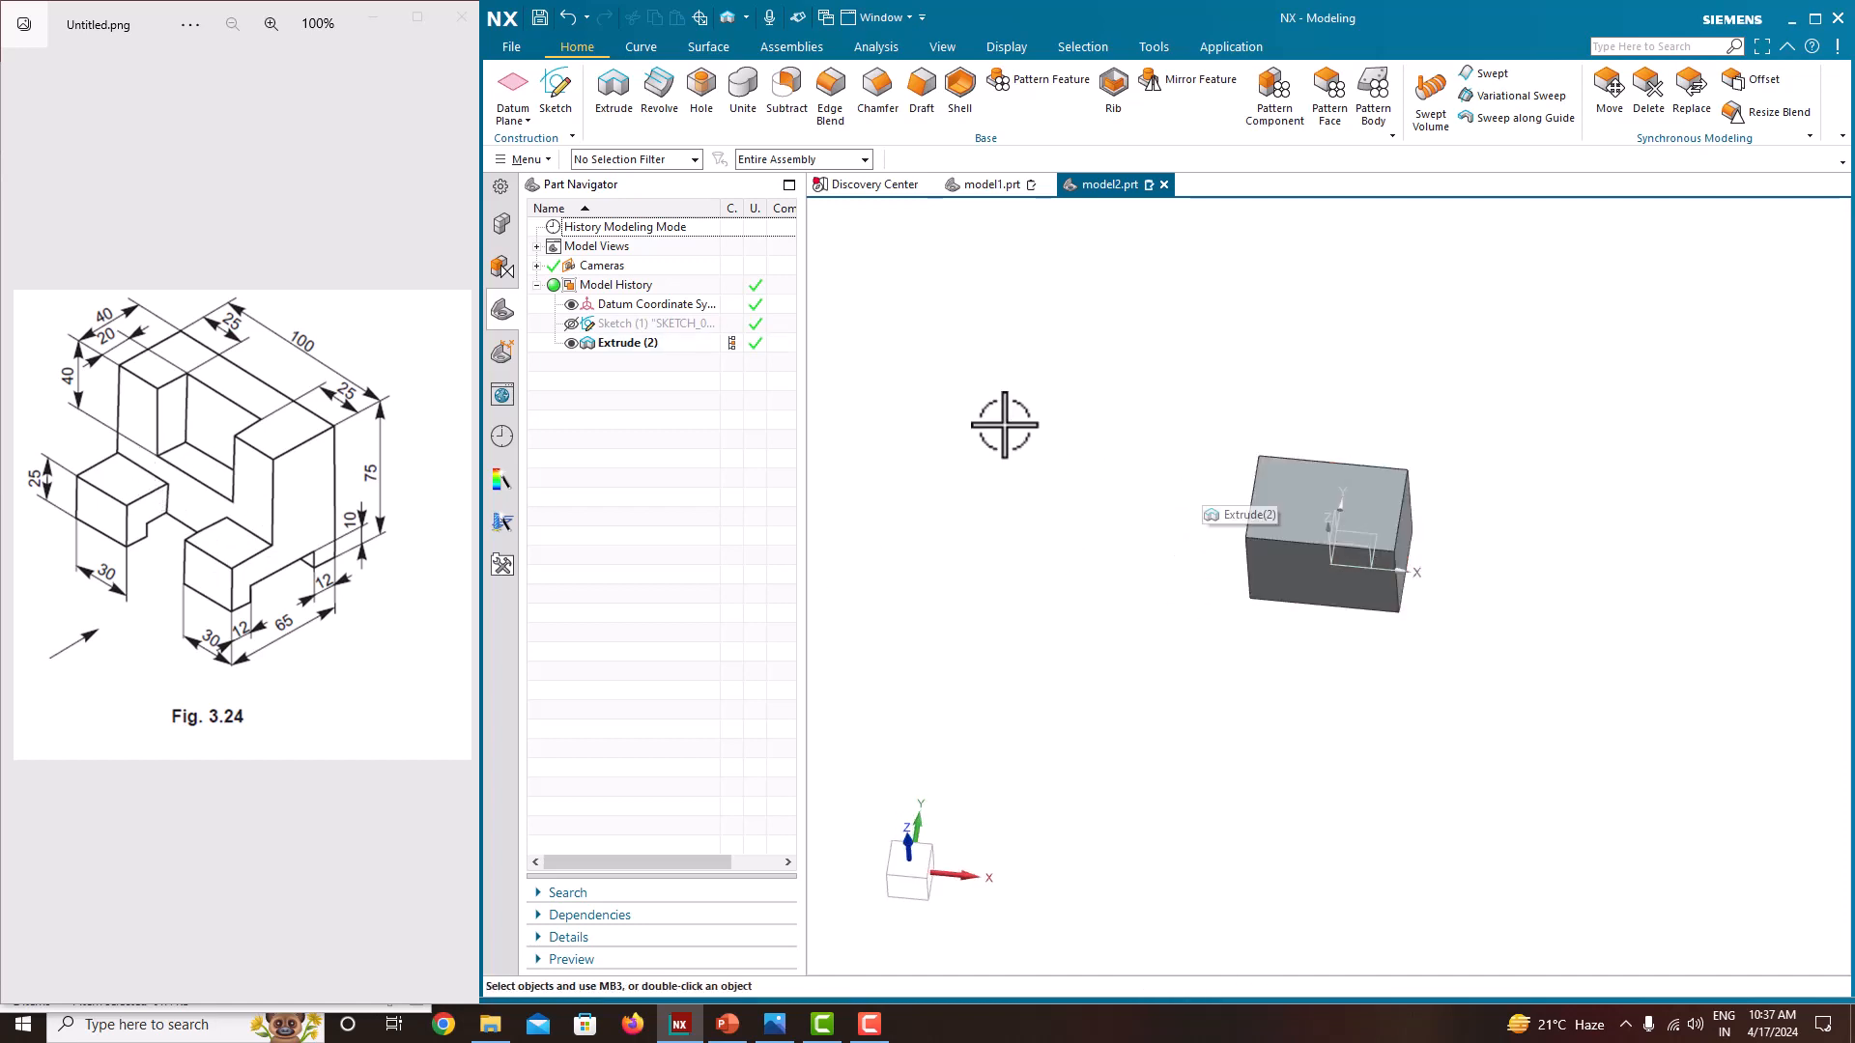
left_click(554, 97)
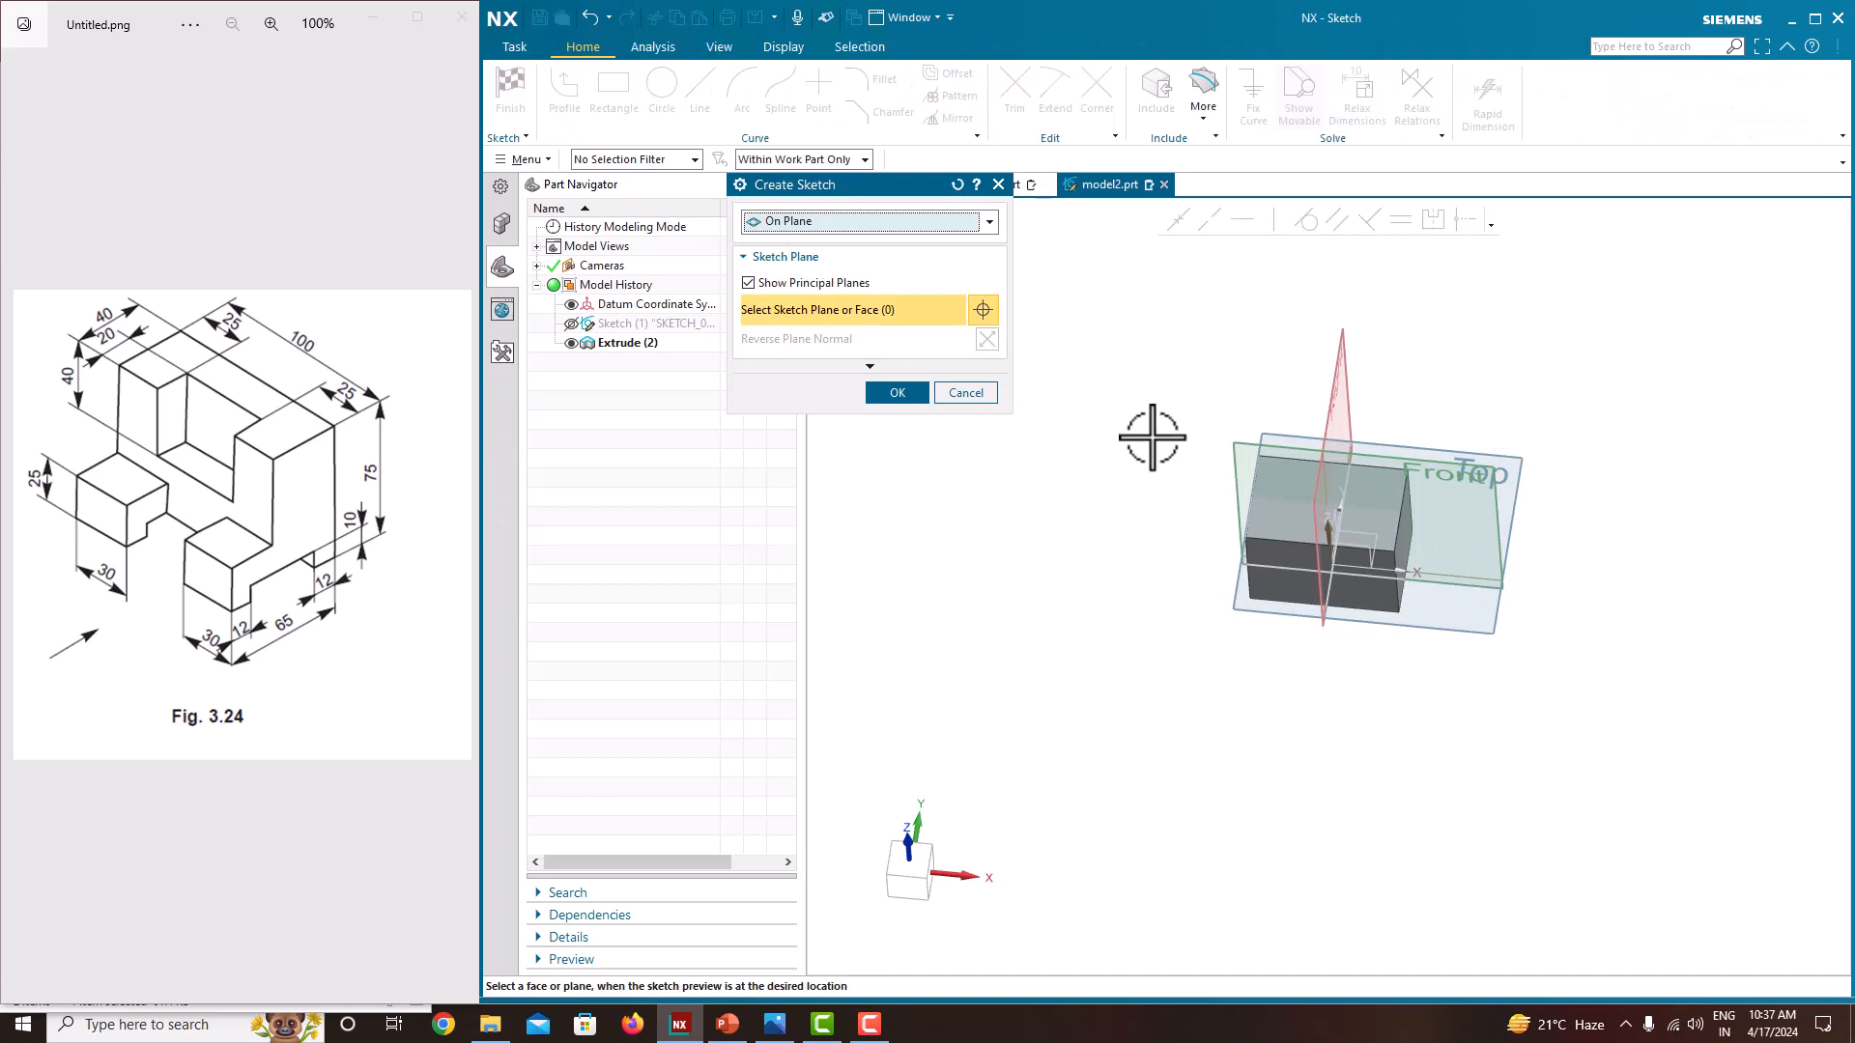
left_click(1292, 488)
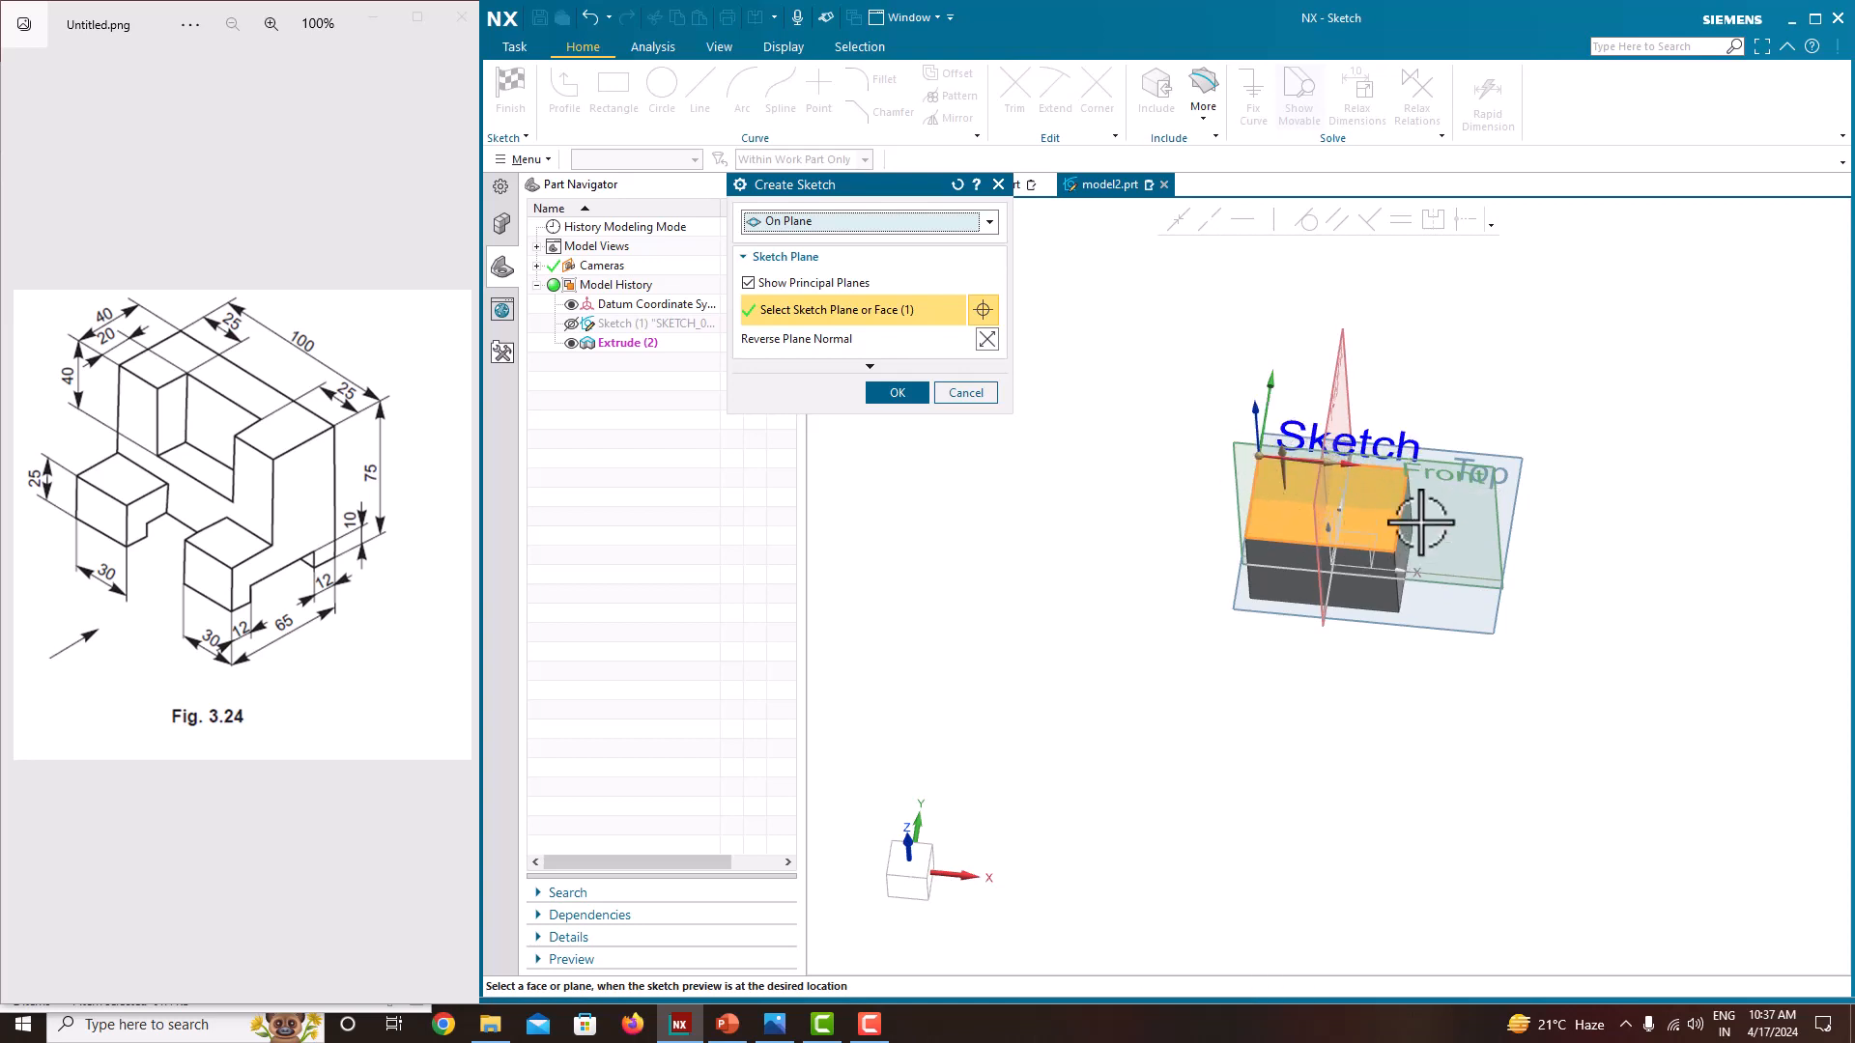
left_click(898, 392)
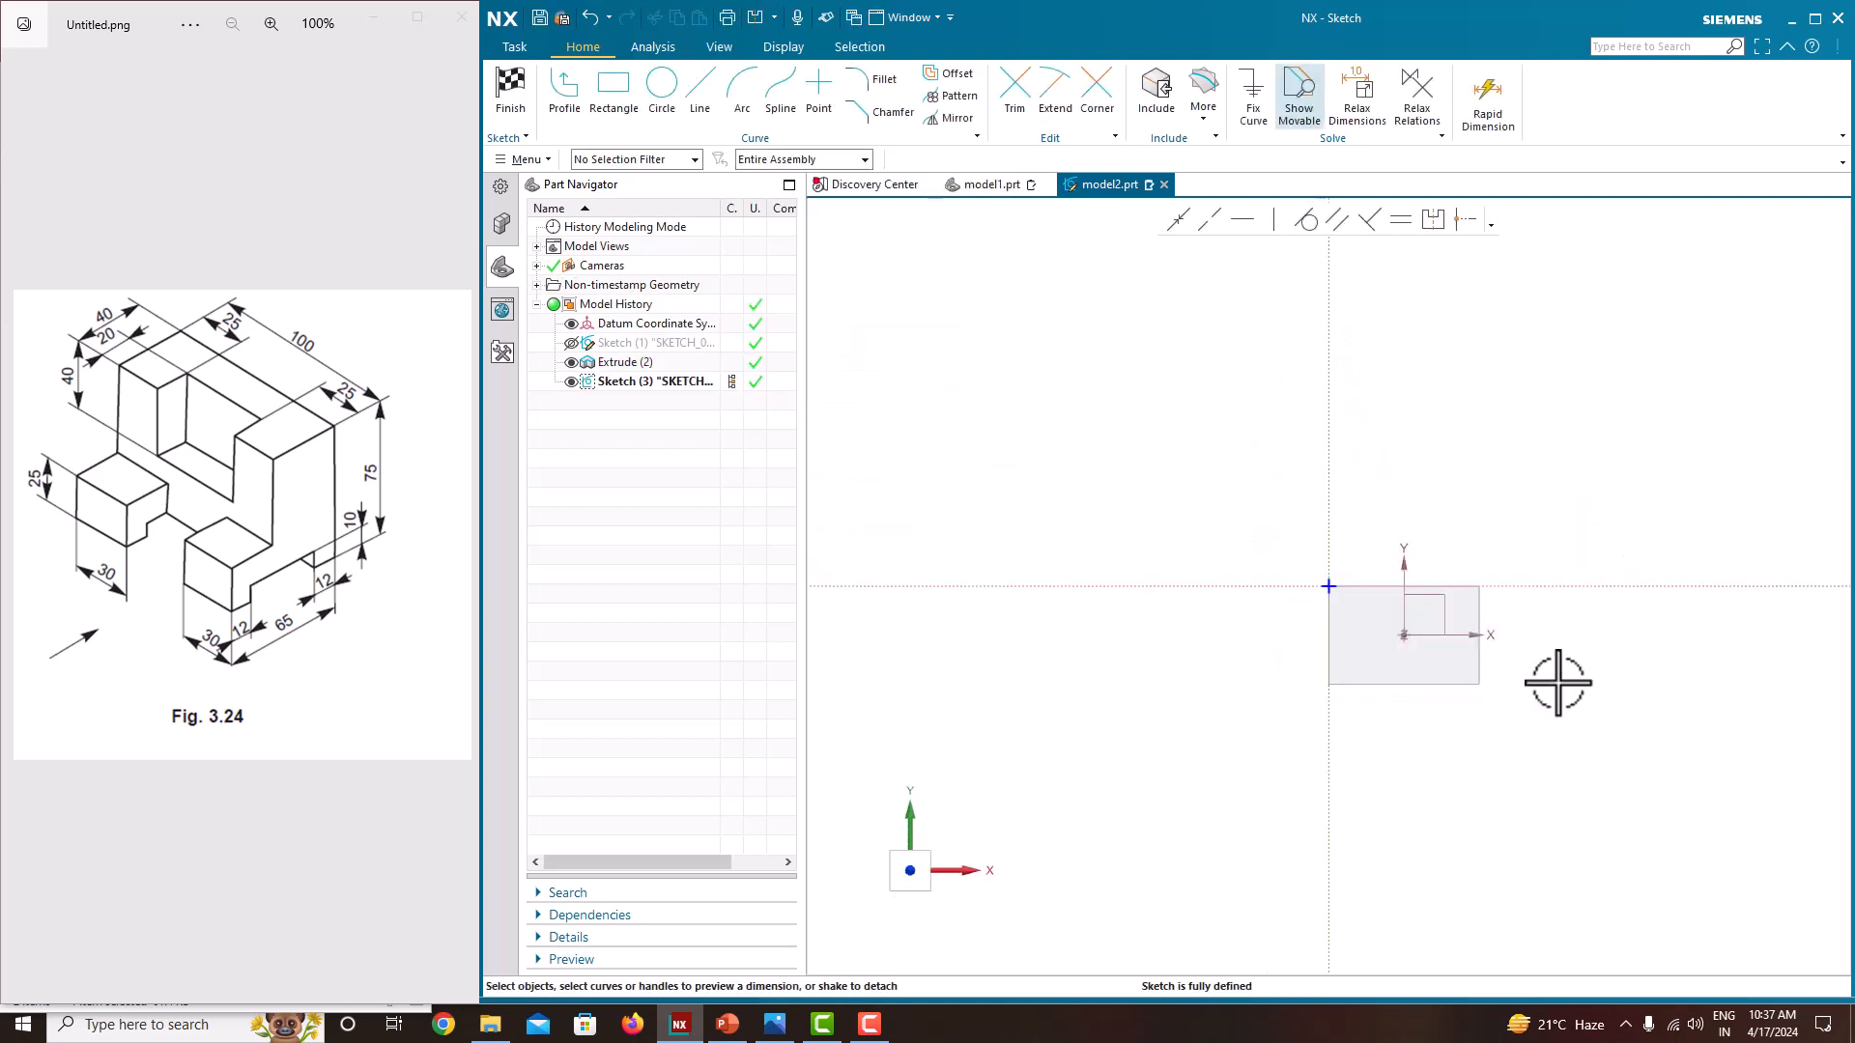
Sketch a rectangle about 100 x 26 mm across the front part of the block's top face, ending at the face's front corner
scroll(1373, 697, "up", 1)
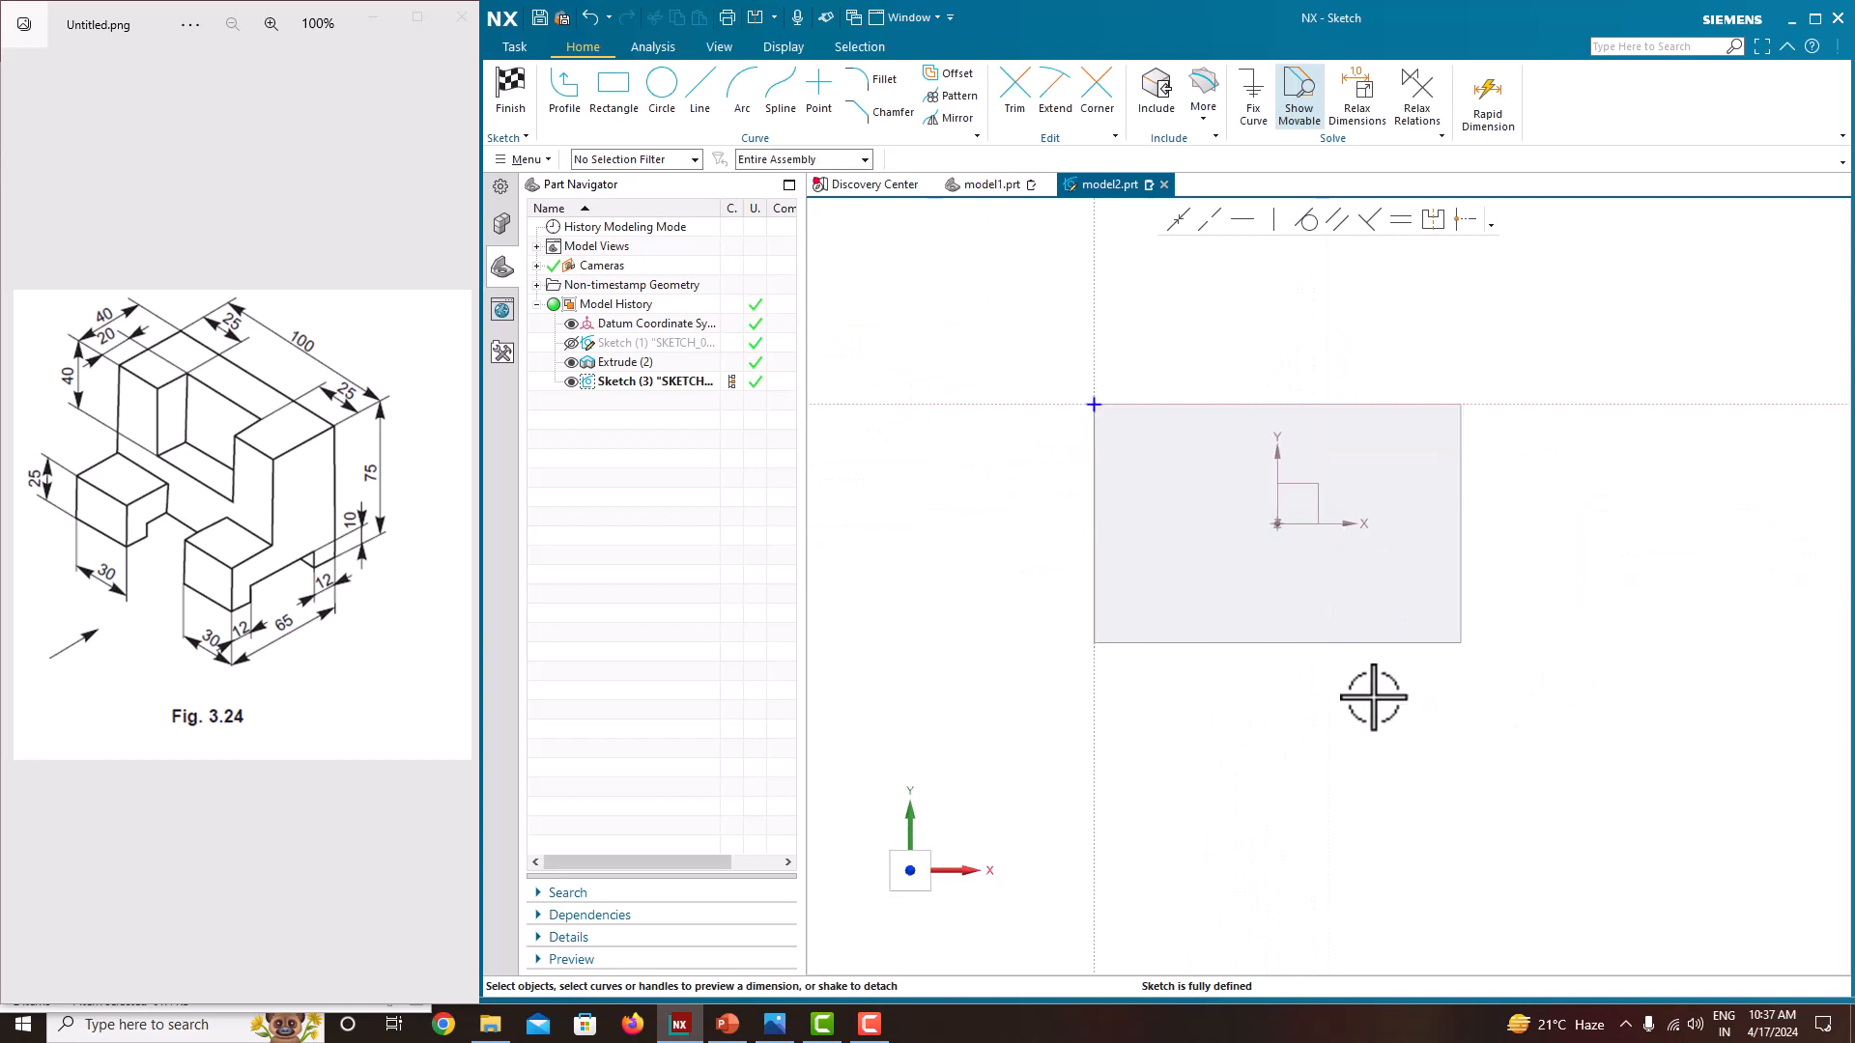
left_click(788, 161)
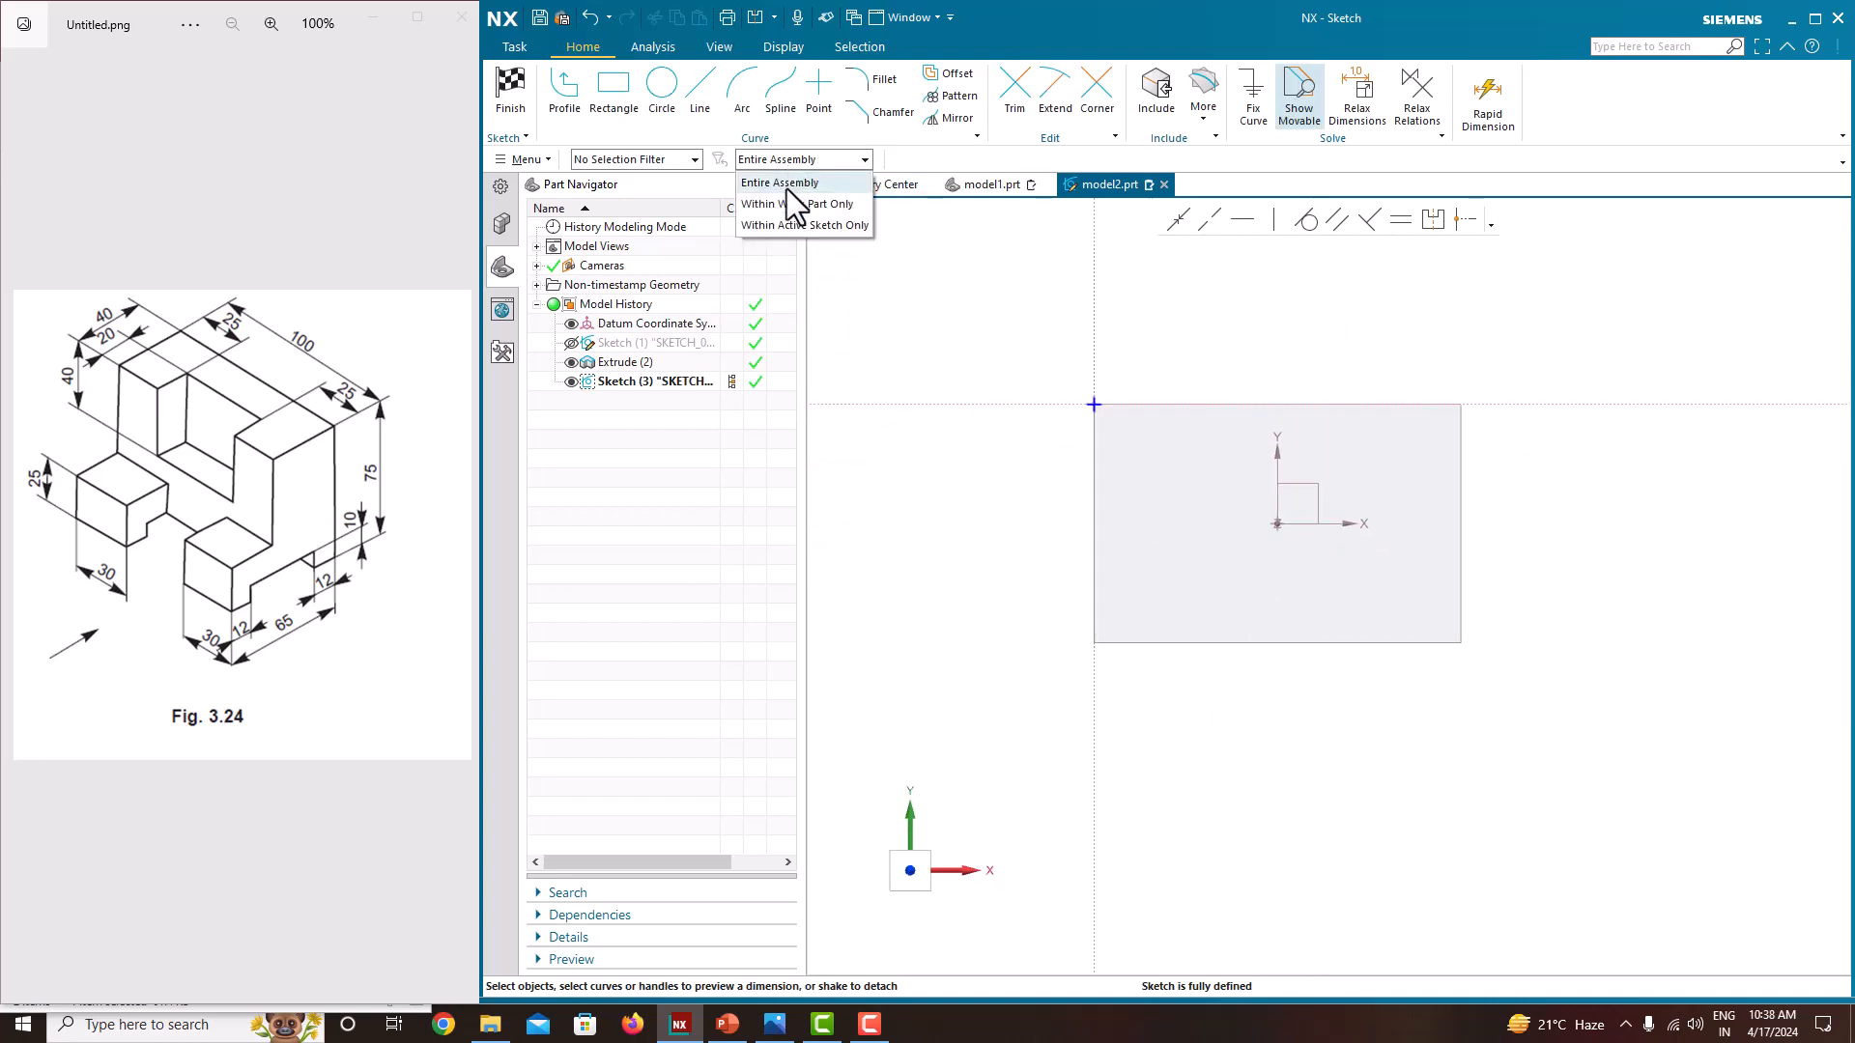
left_click(786, 185)
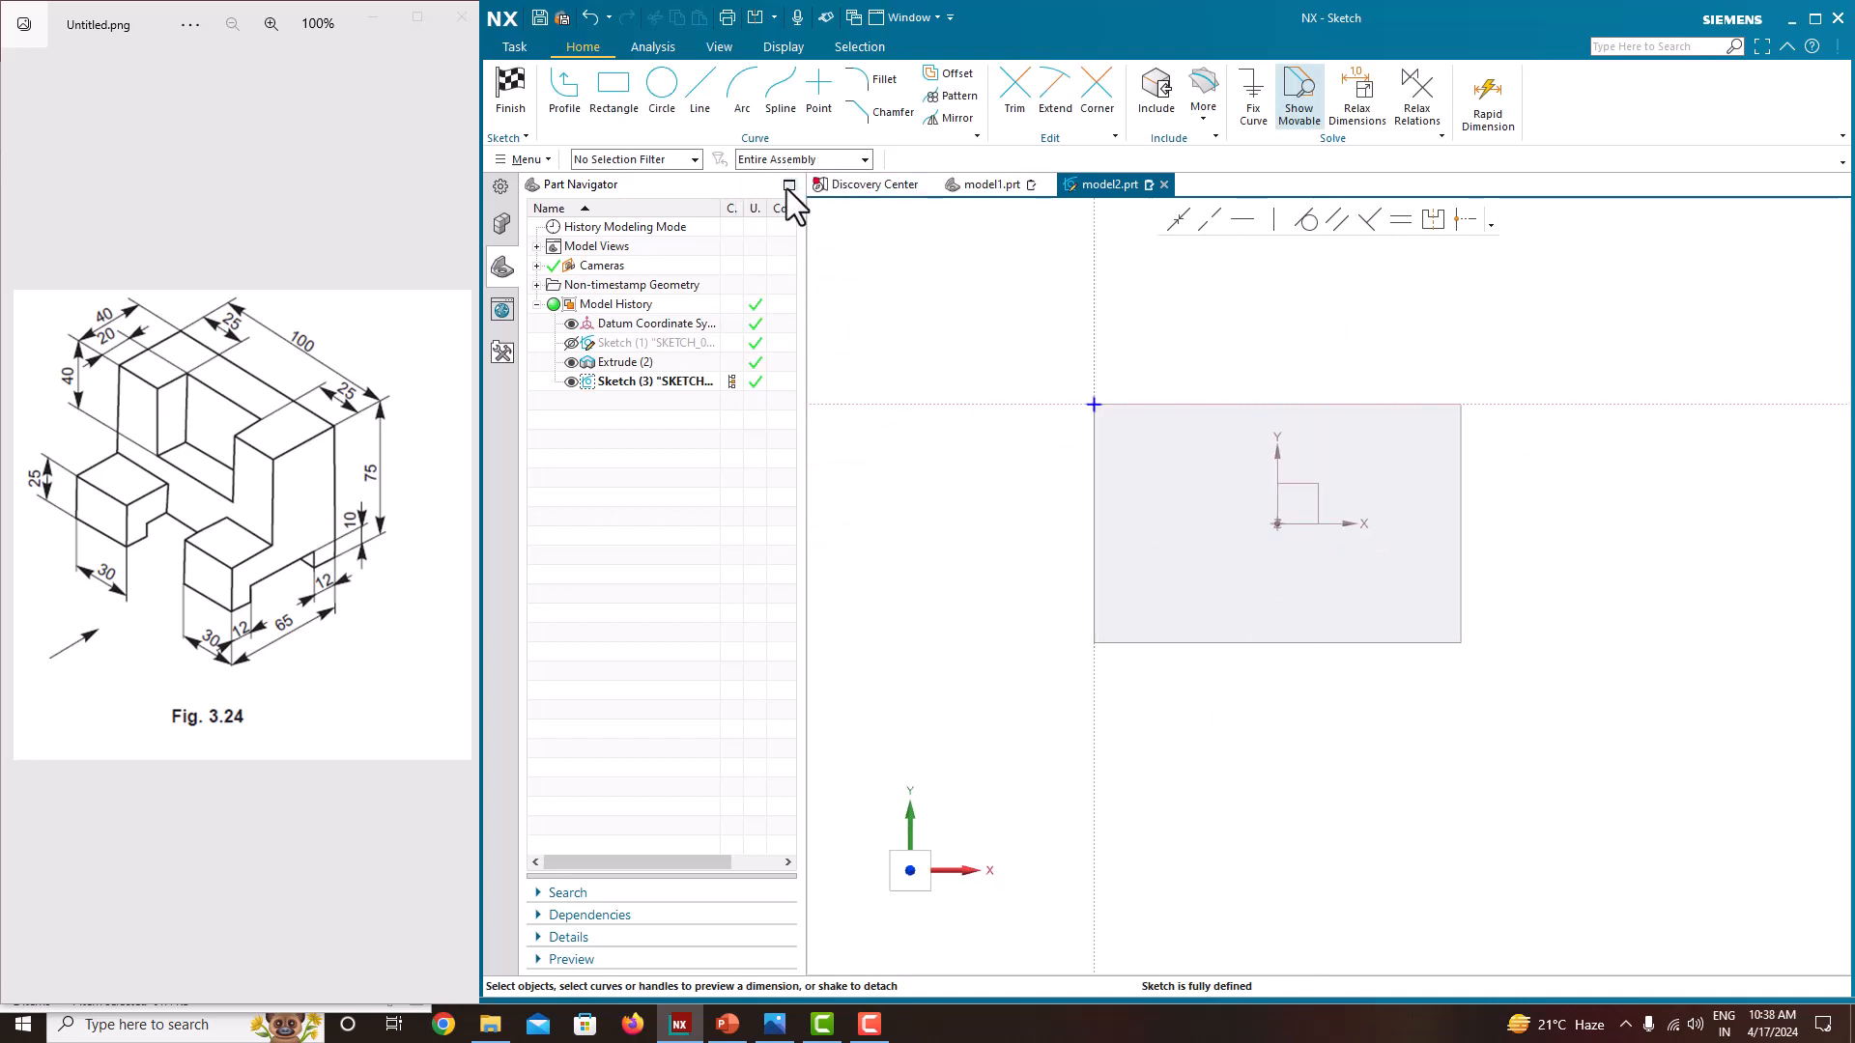
left_click(616, 113)
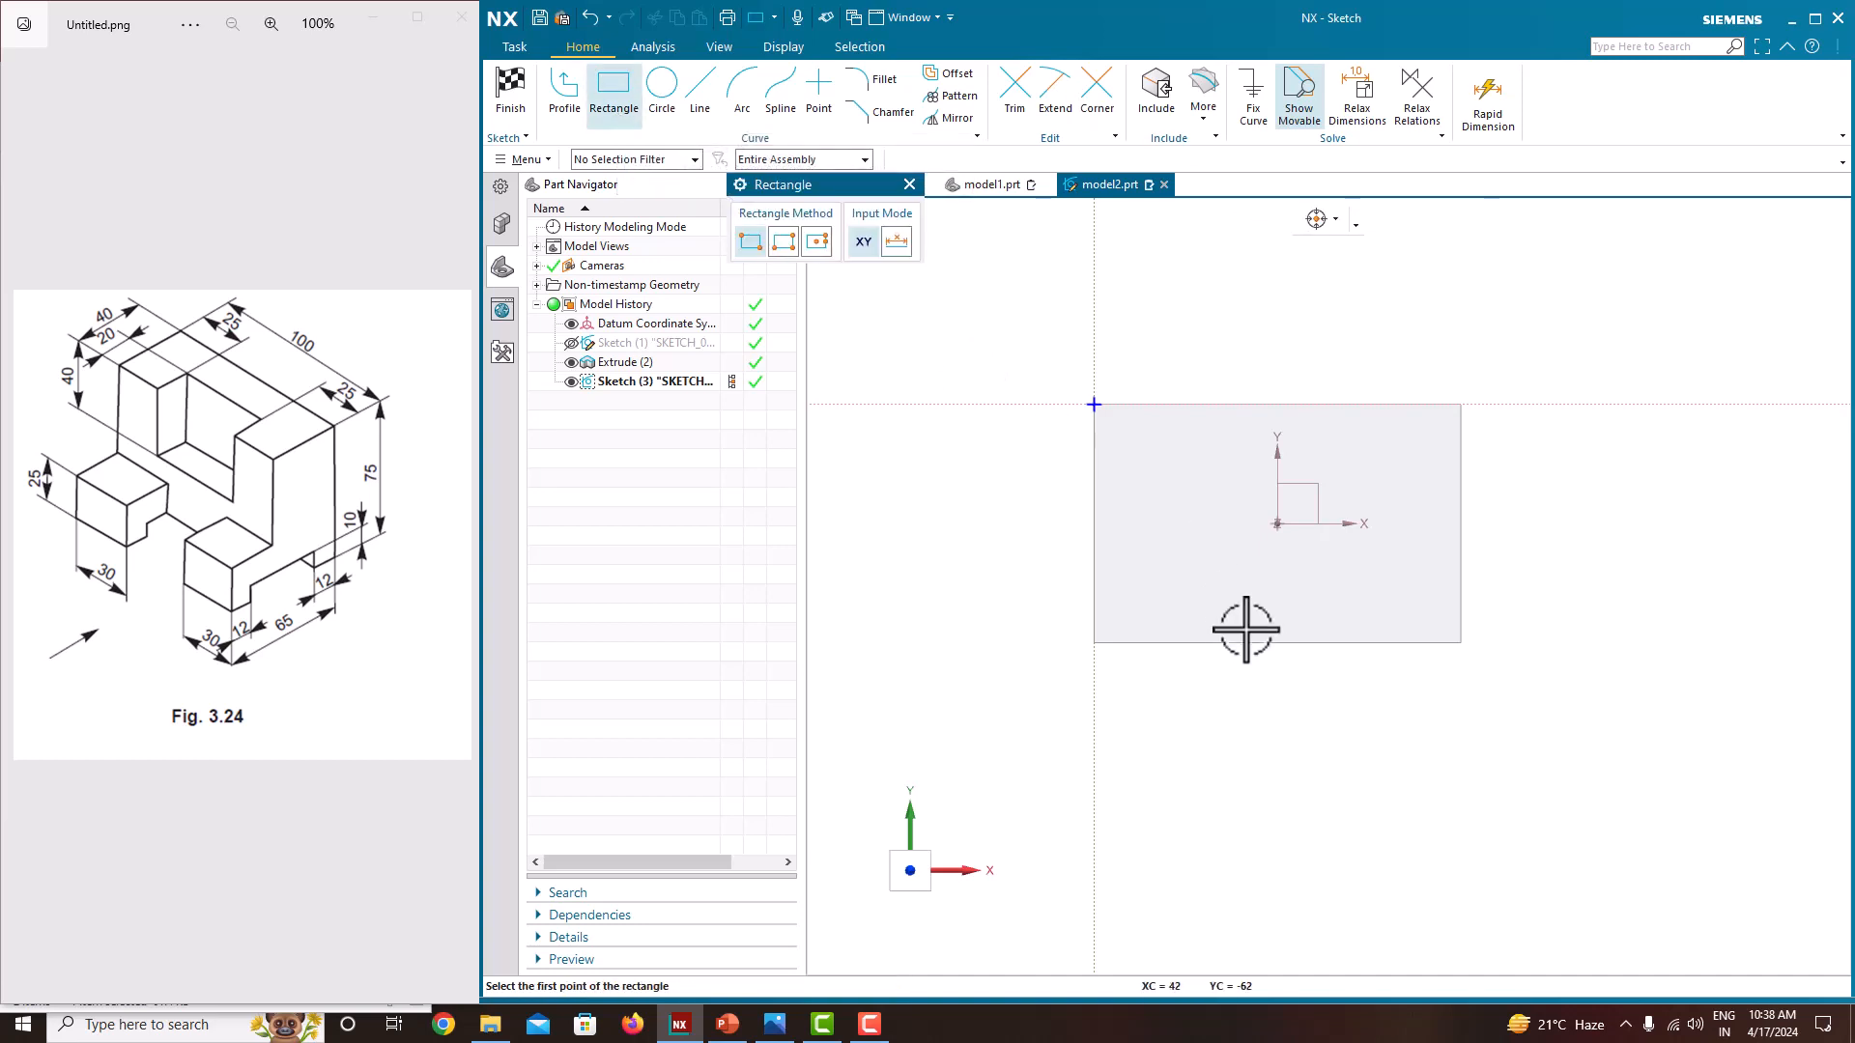
left_click(1095, 548)
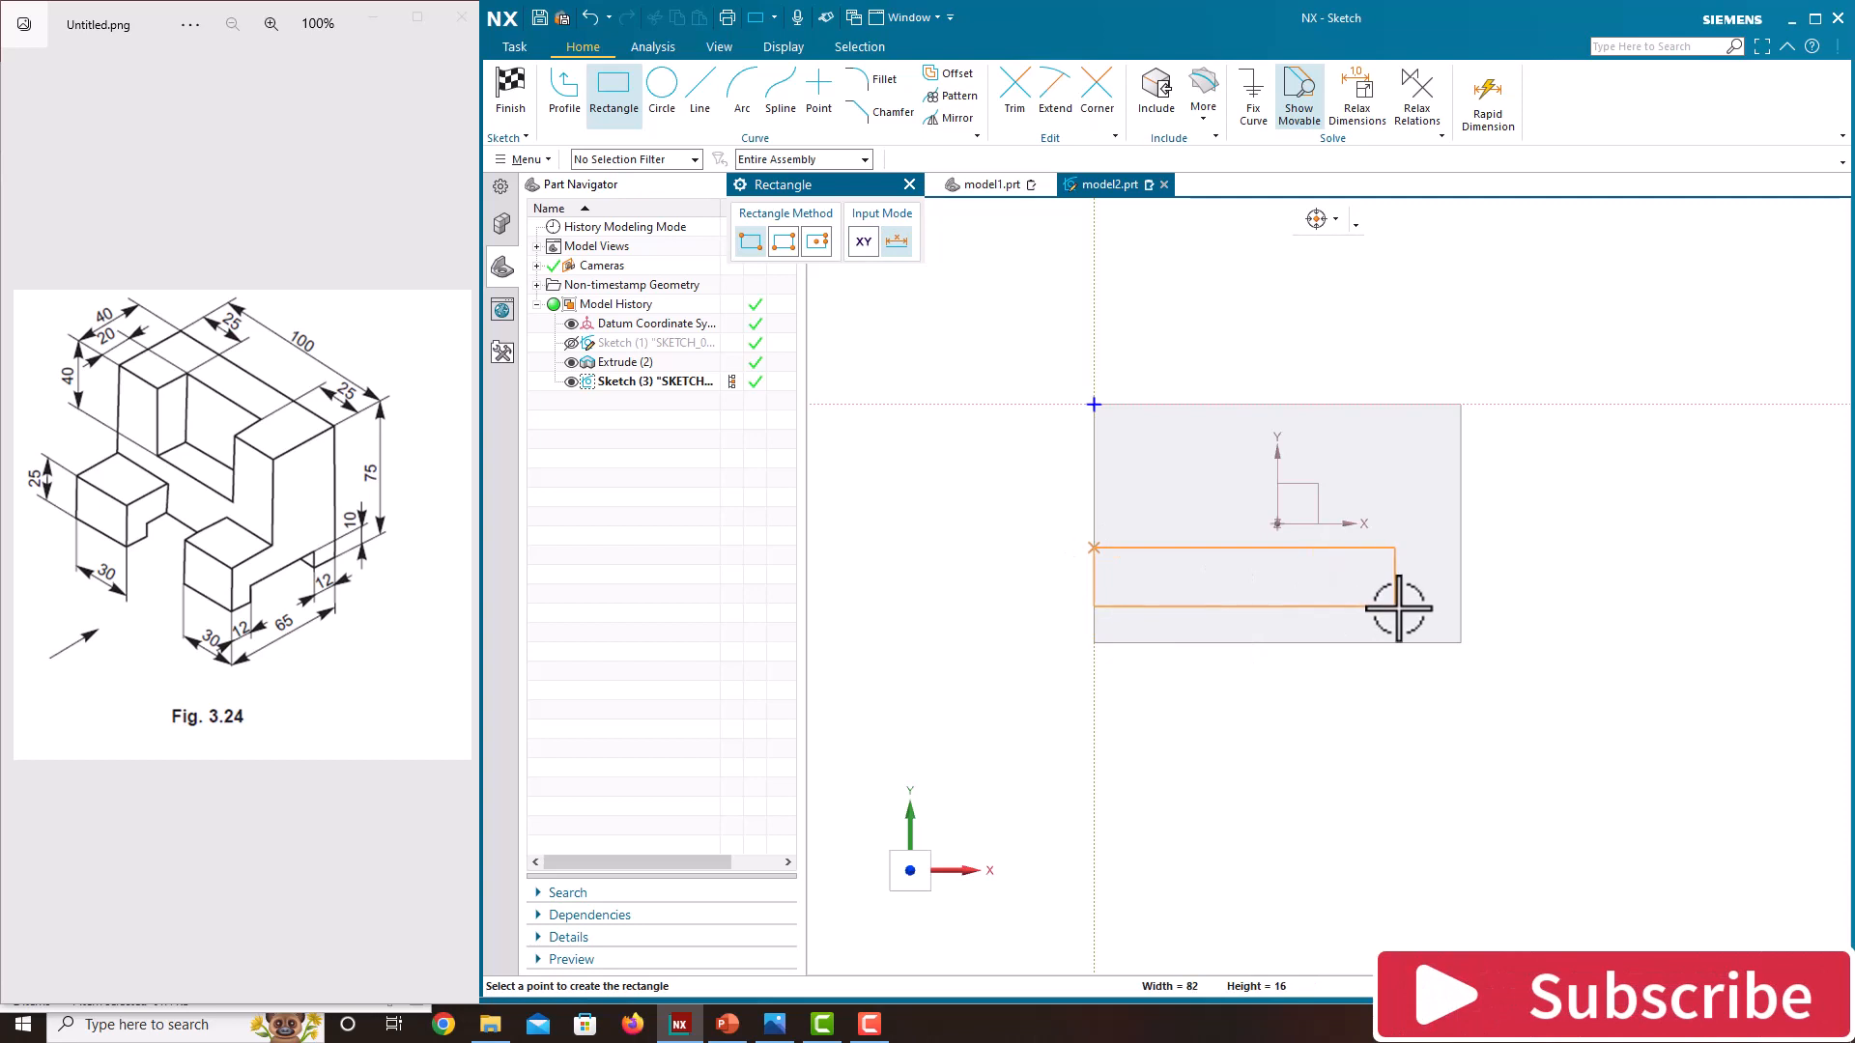
right_click(1463, 642)
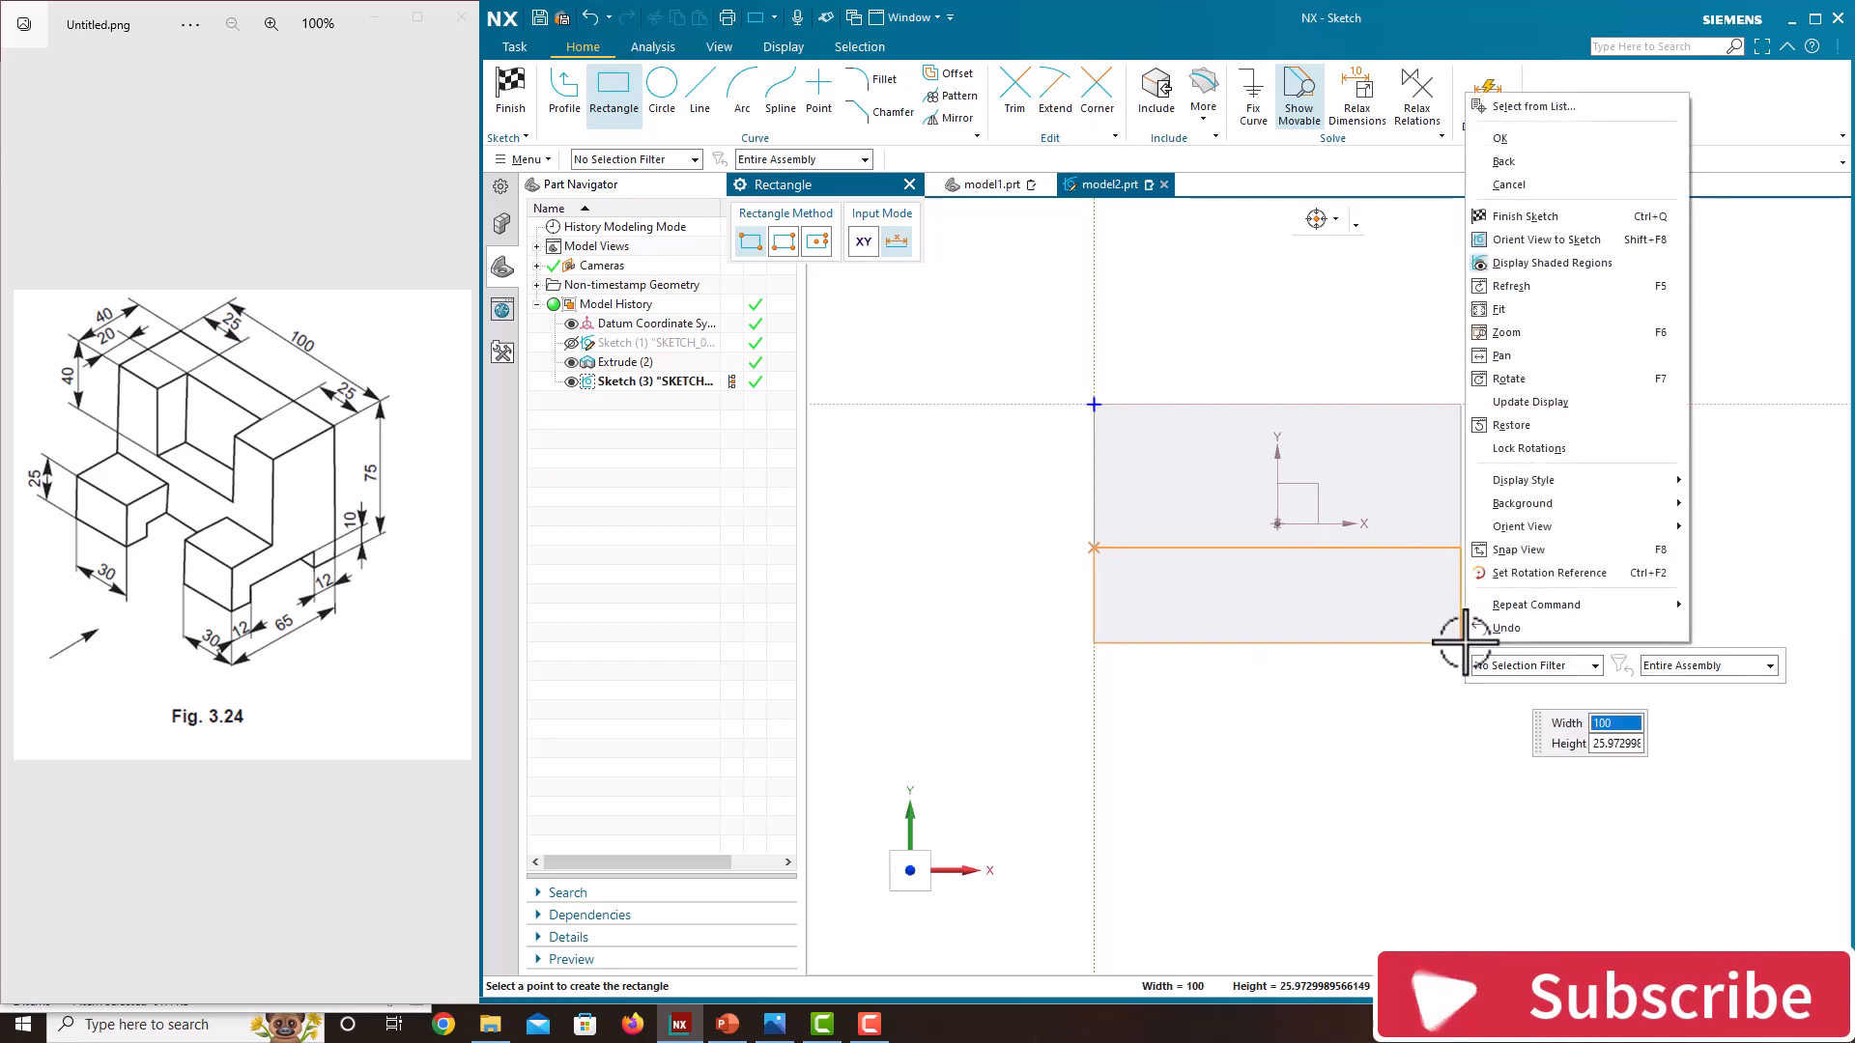
left_click(1547, 108)
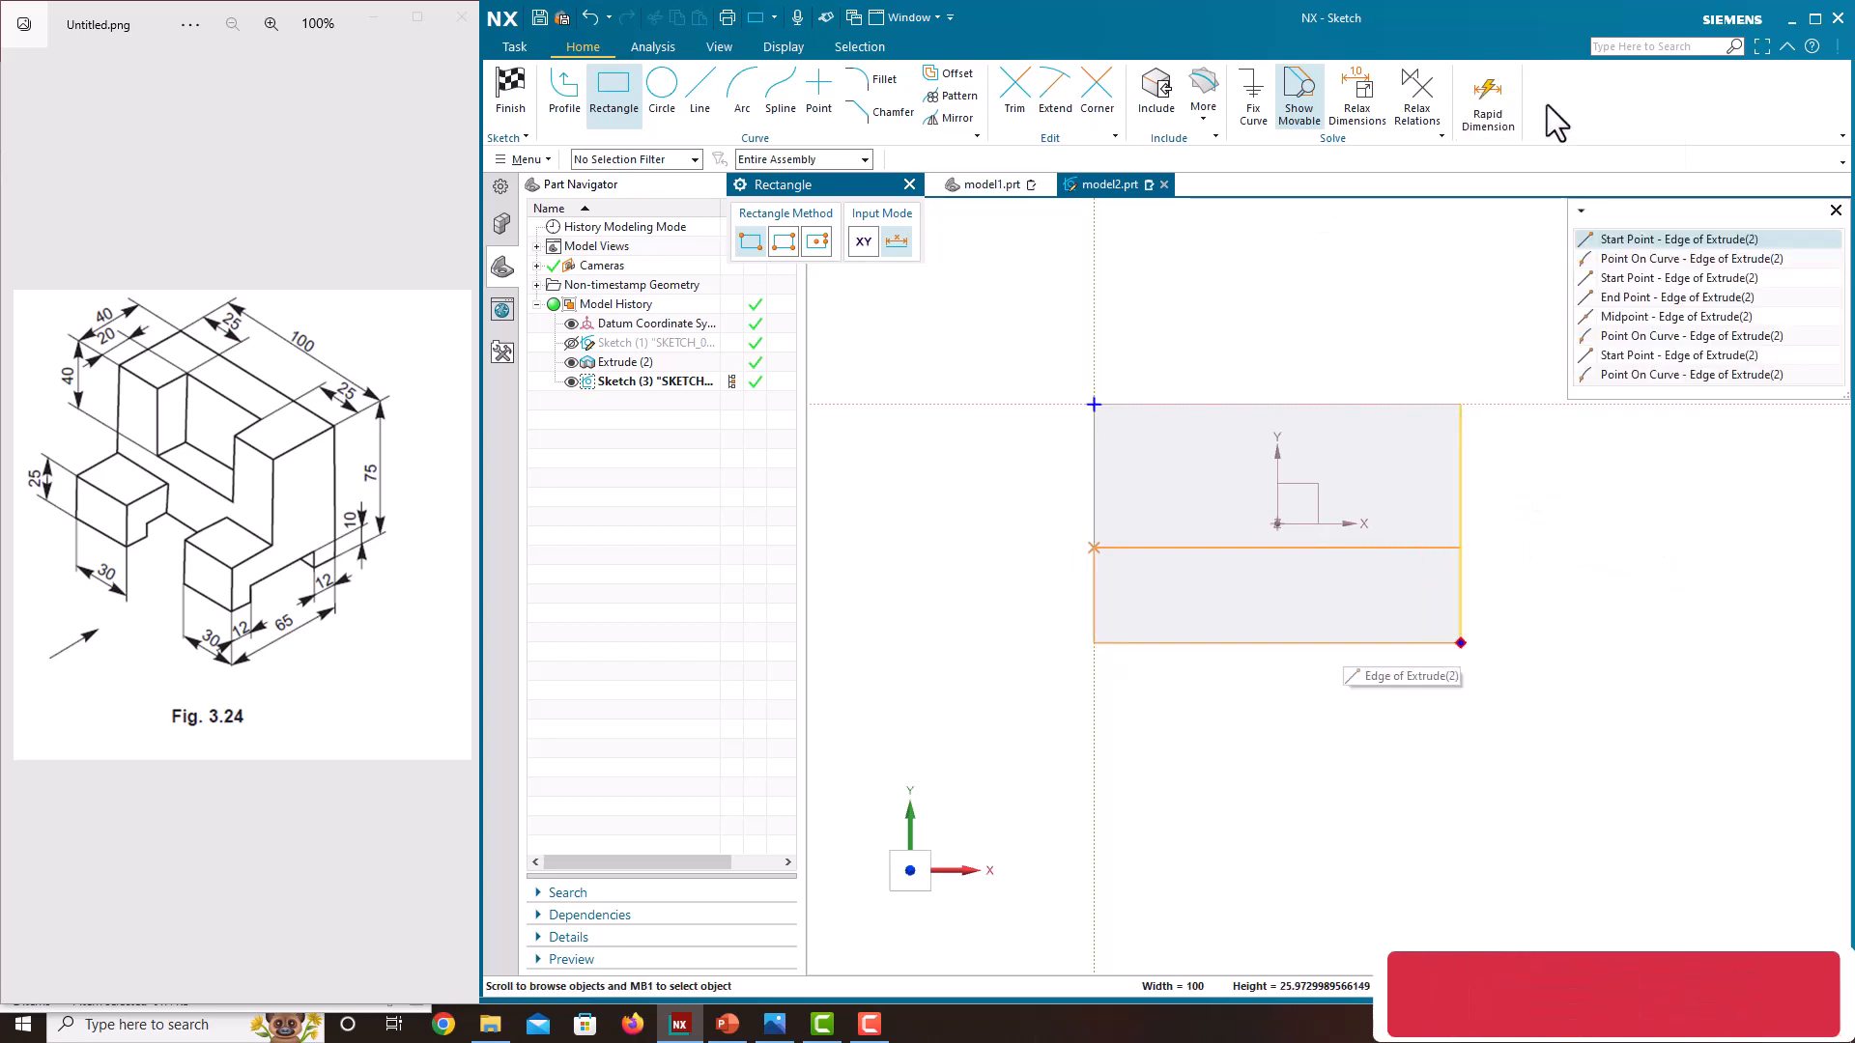
left_click(1678, 305)
key("Escape")
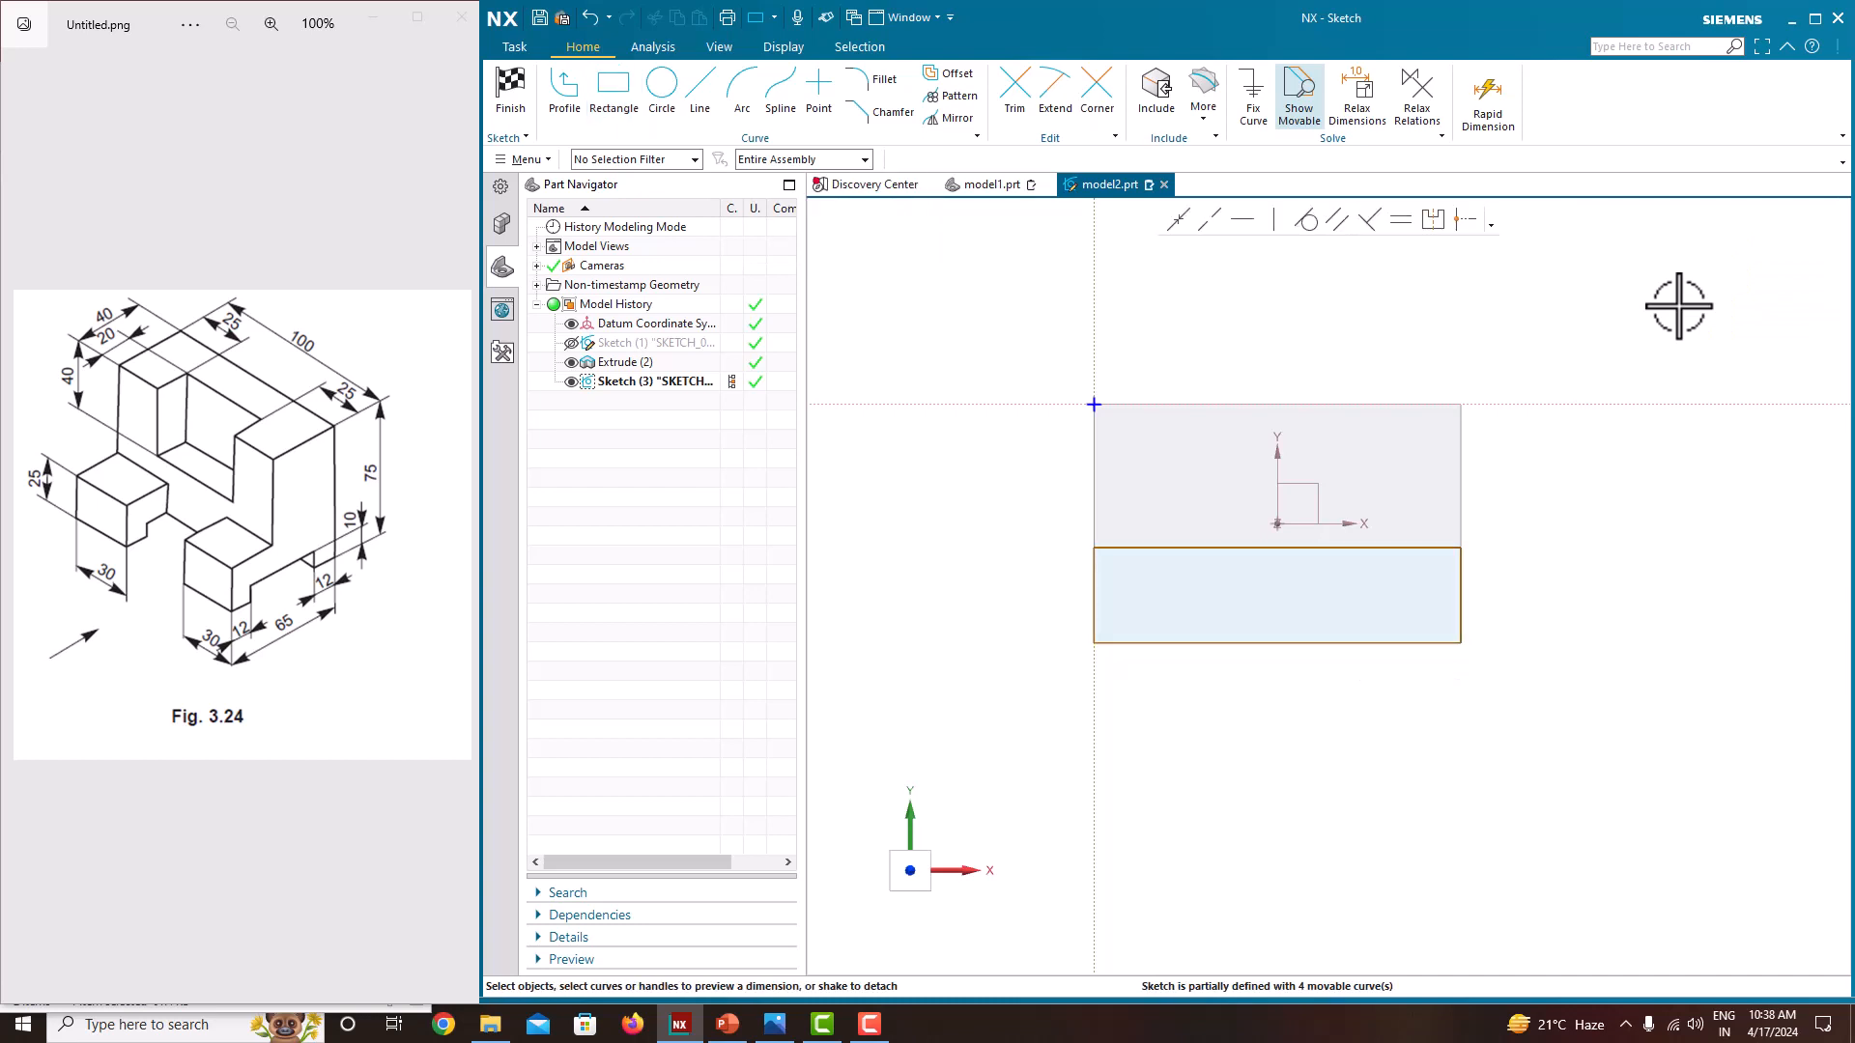
left_click(1331, 548)
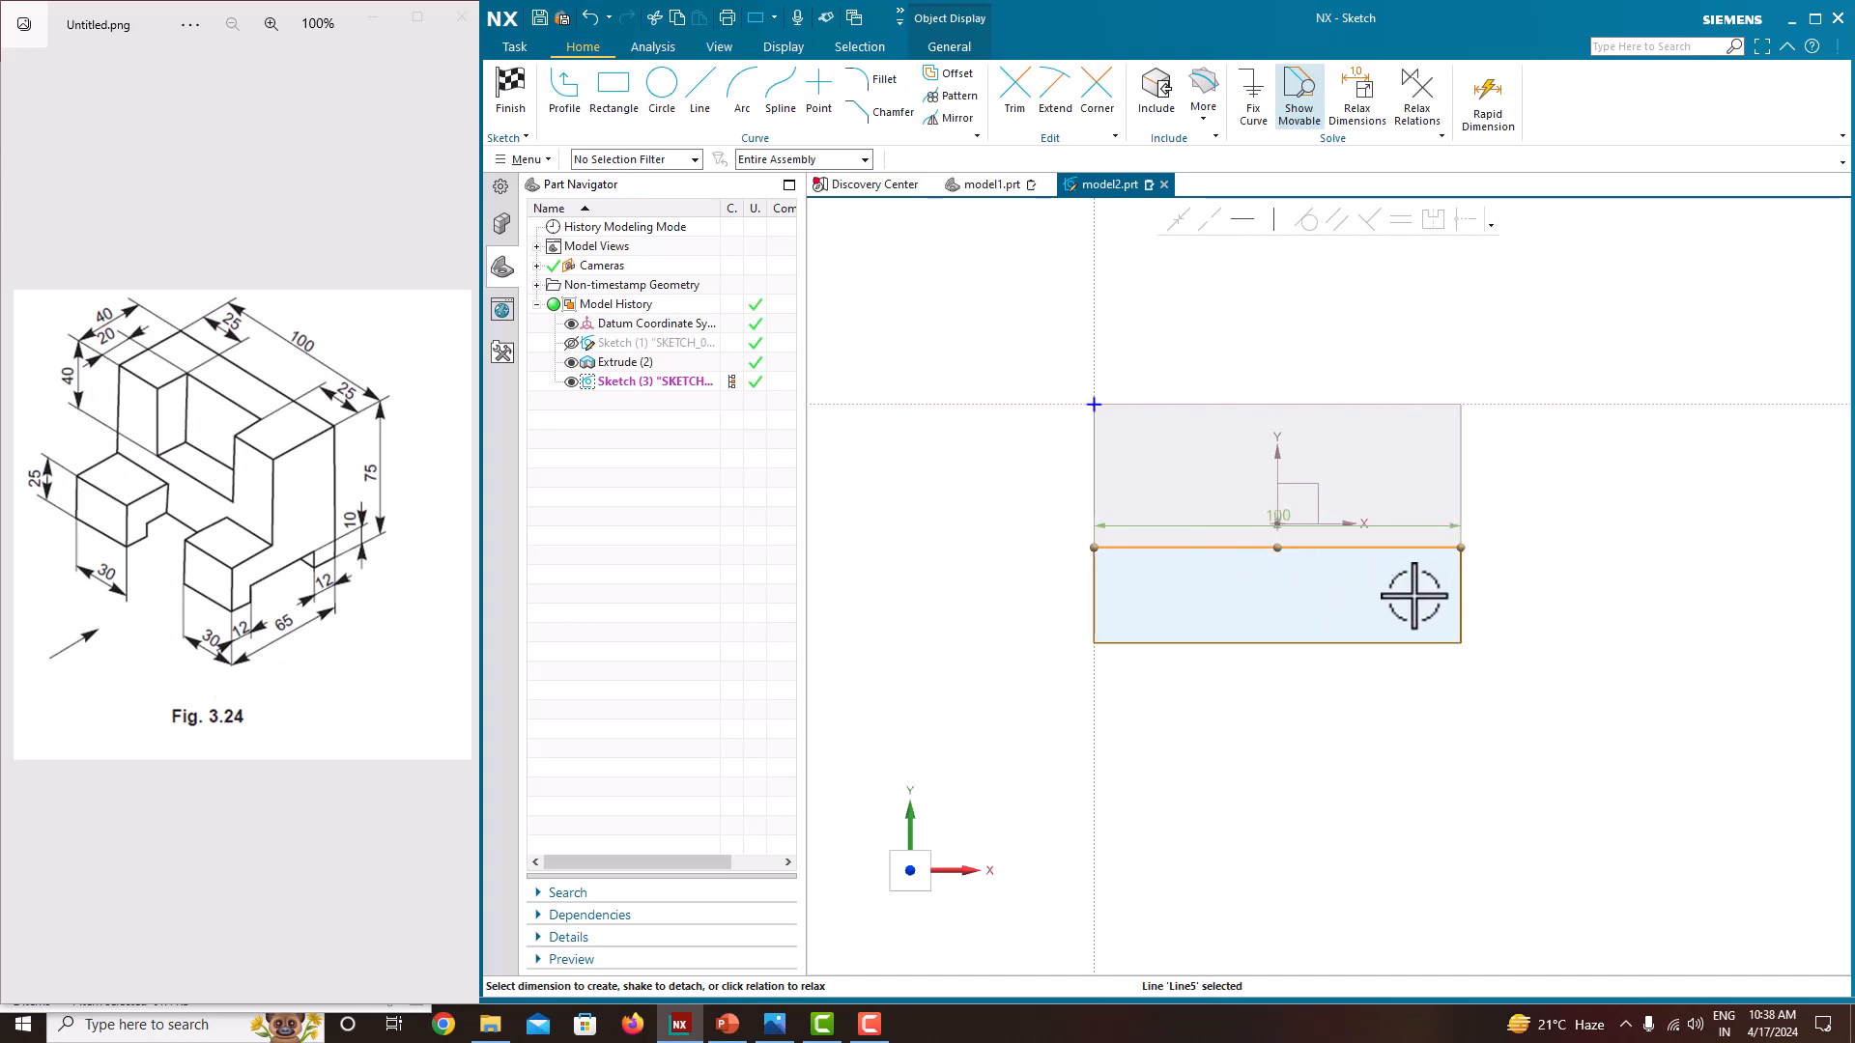
left_click(1464, 594)
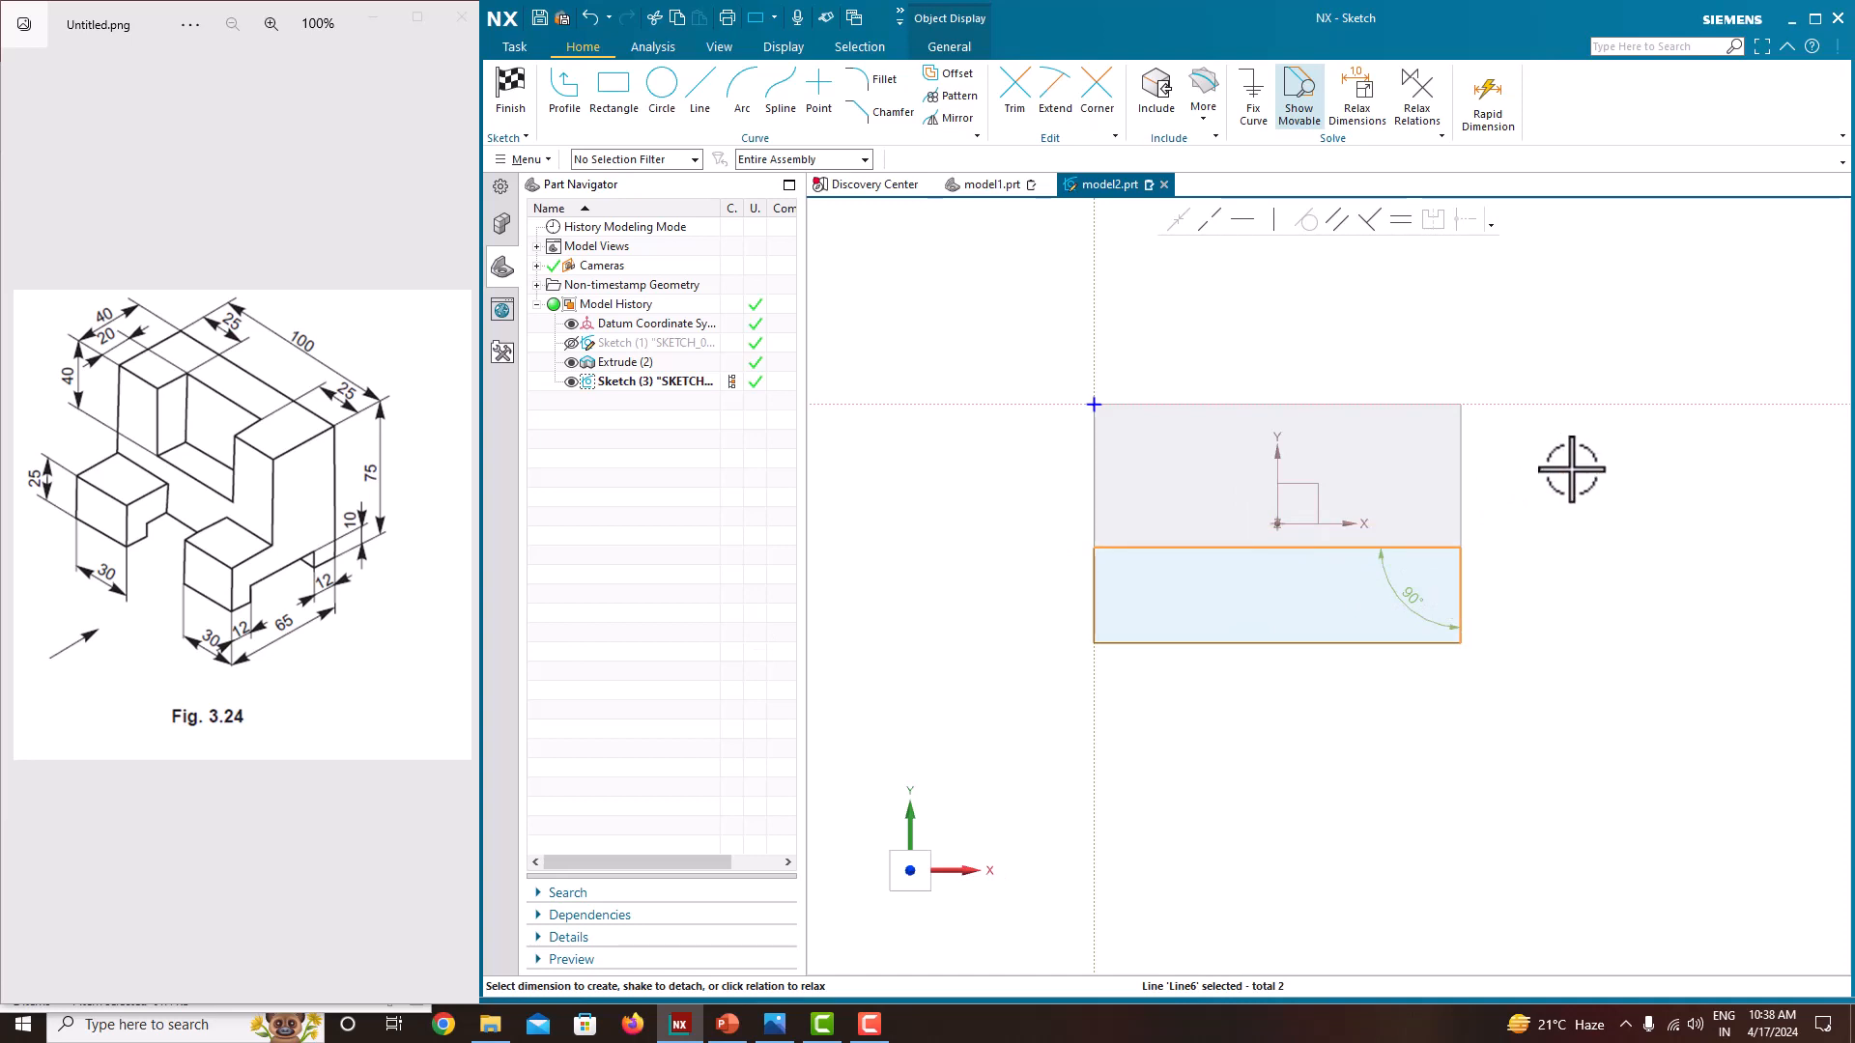
key("Escape")
Dimension the rectangle's short side as 65-40, without scaling the entire sketch, and keep the formula as an expression
left_click(1466, 577)
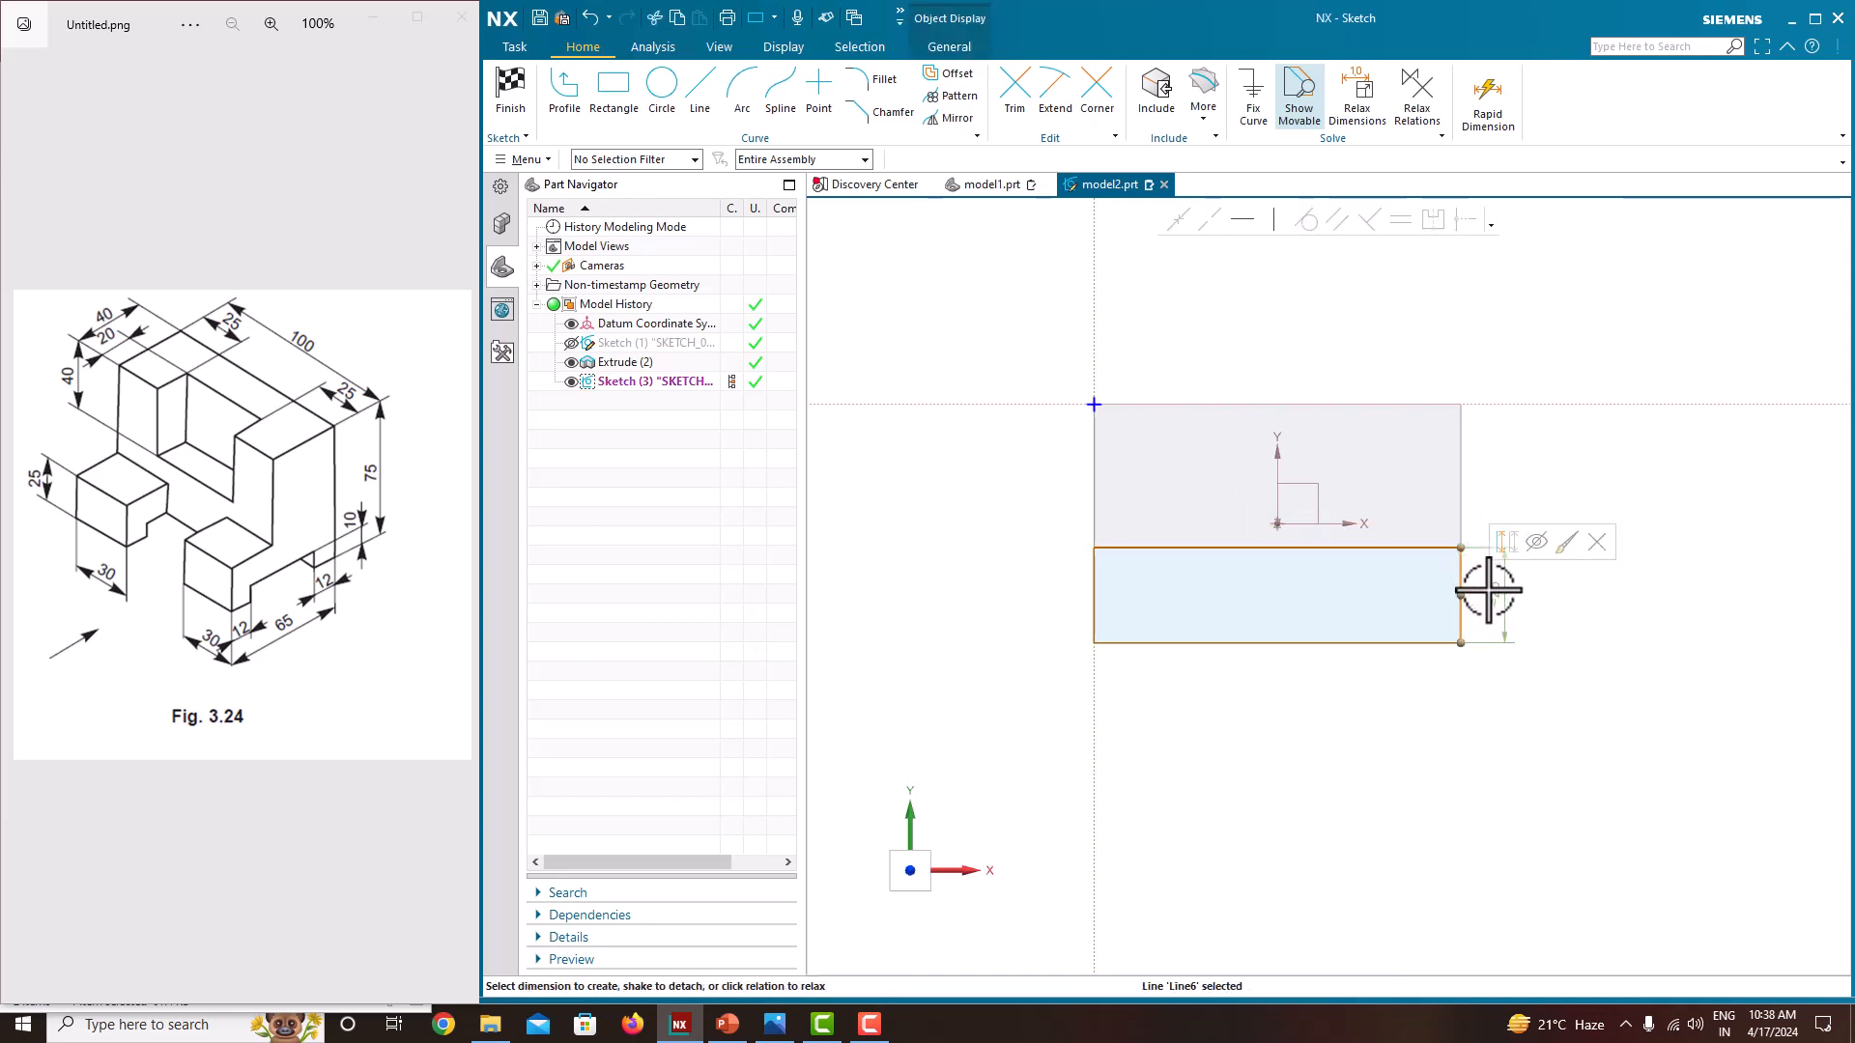
left_click(1491, 590)
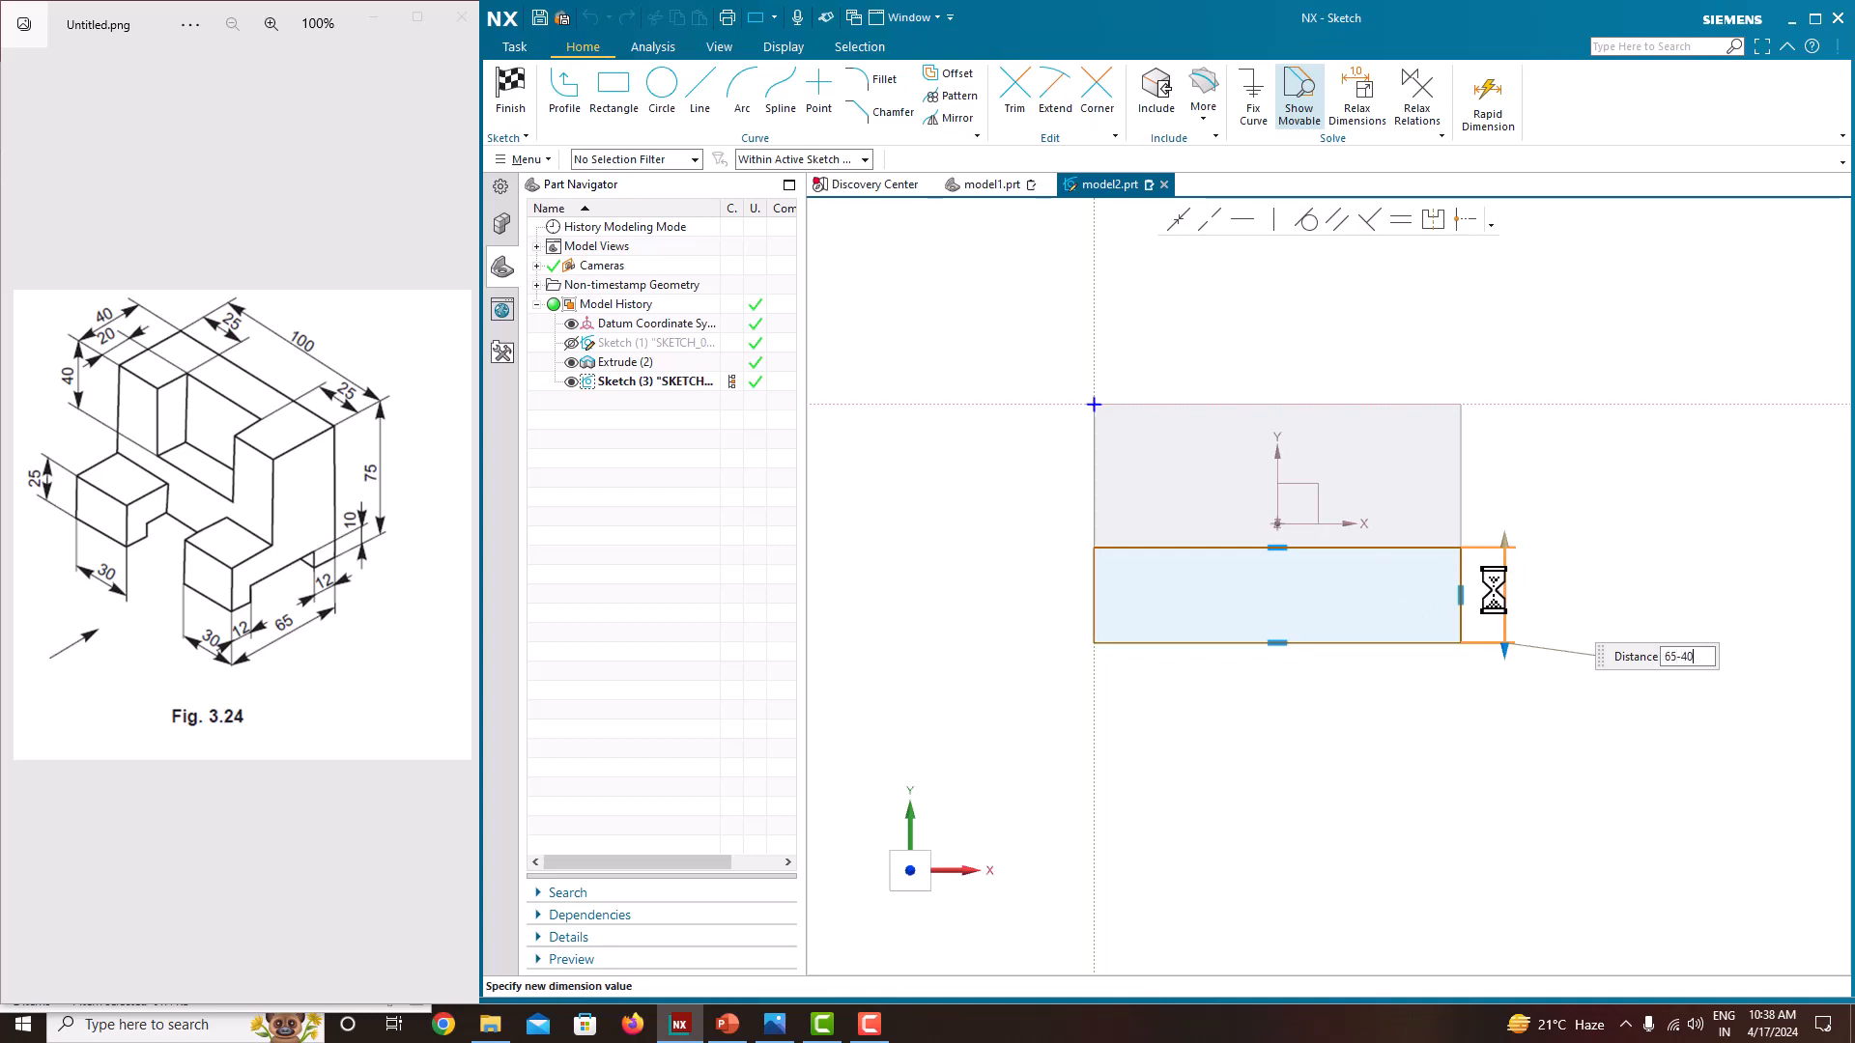
key("Return")
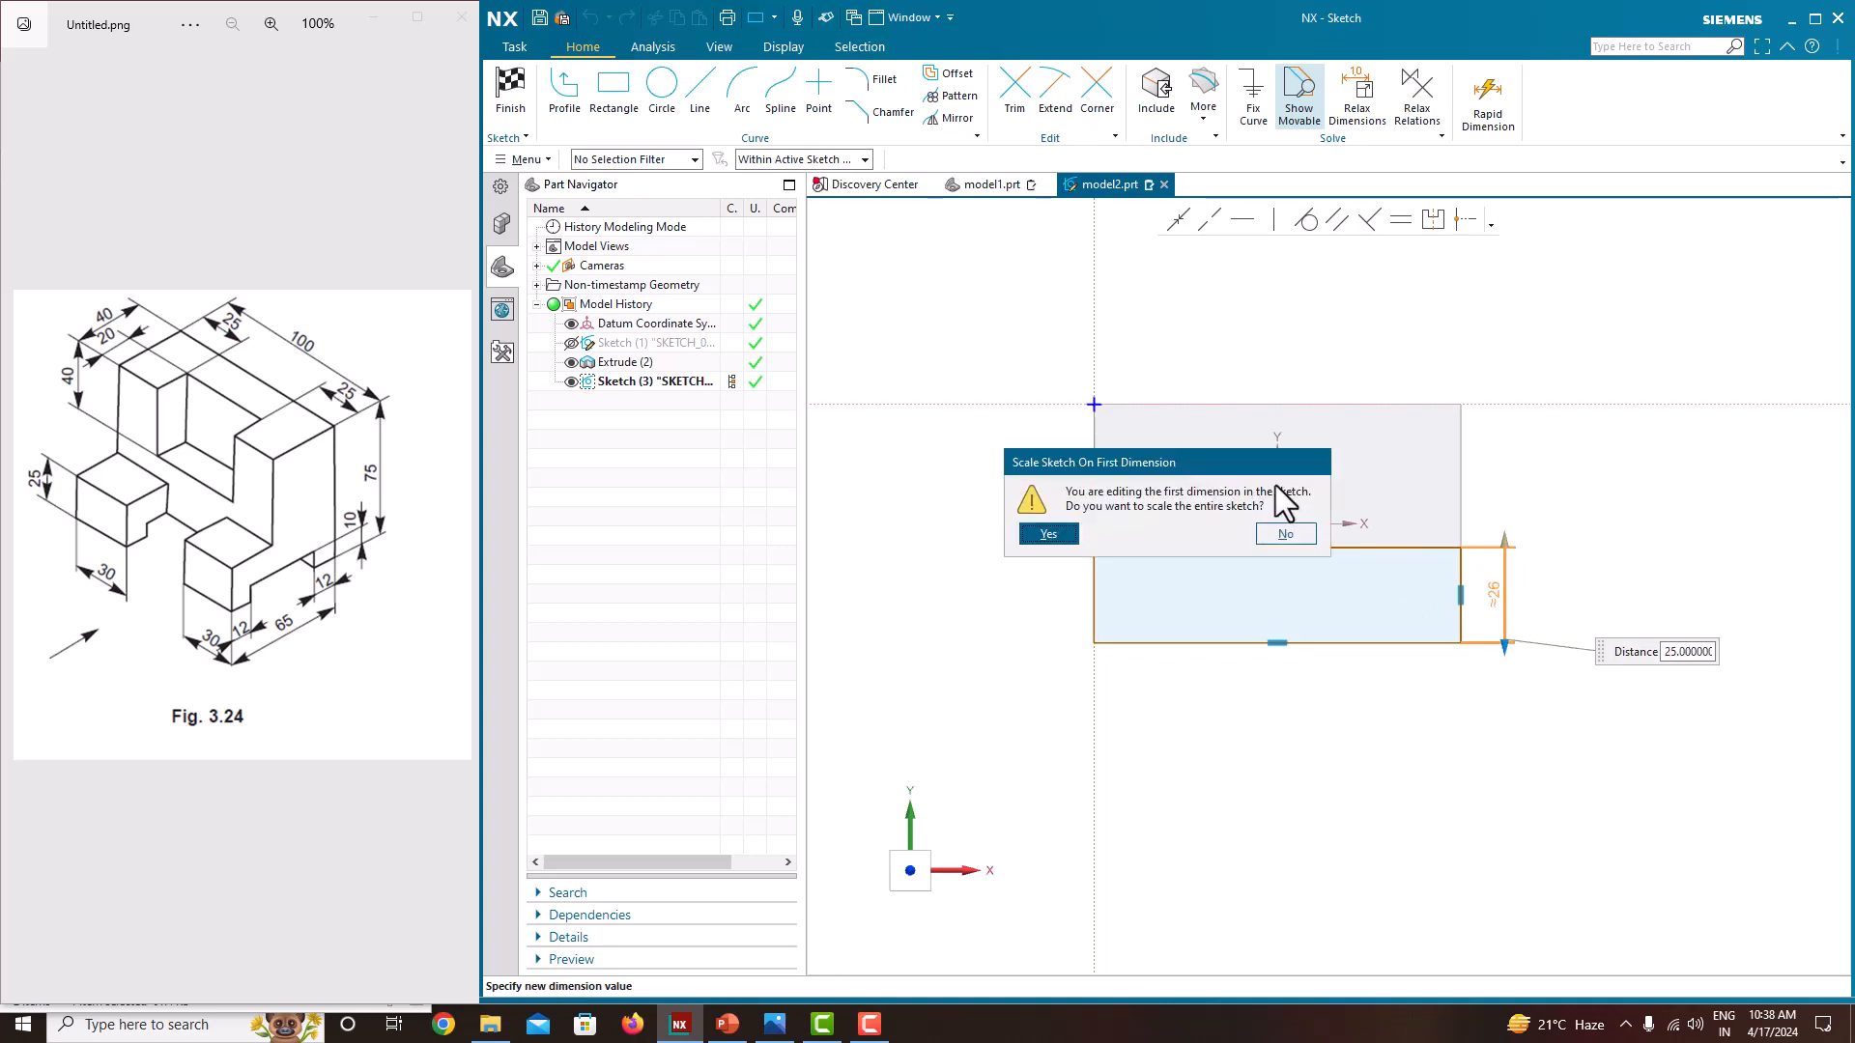
left_click(1291, 541)
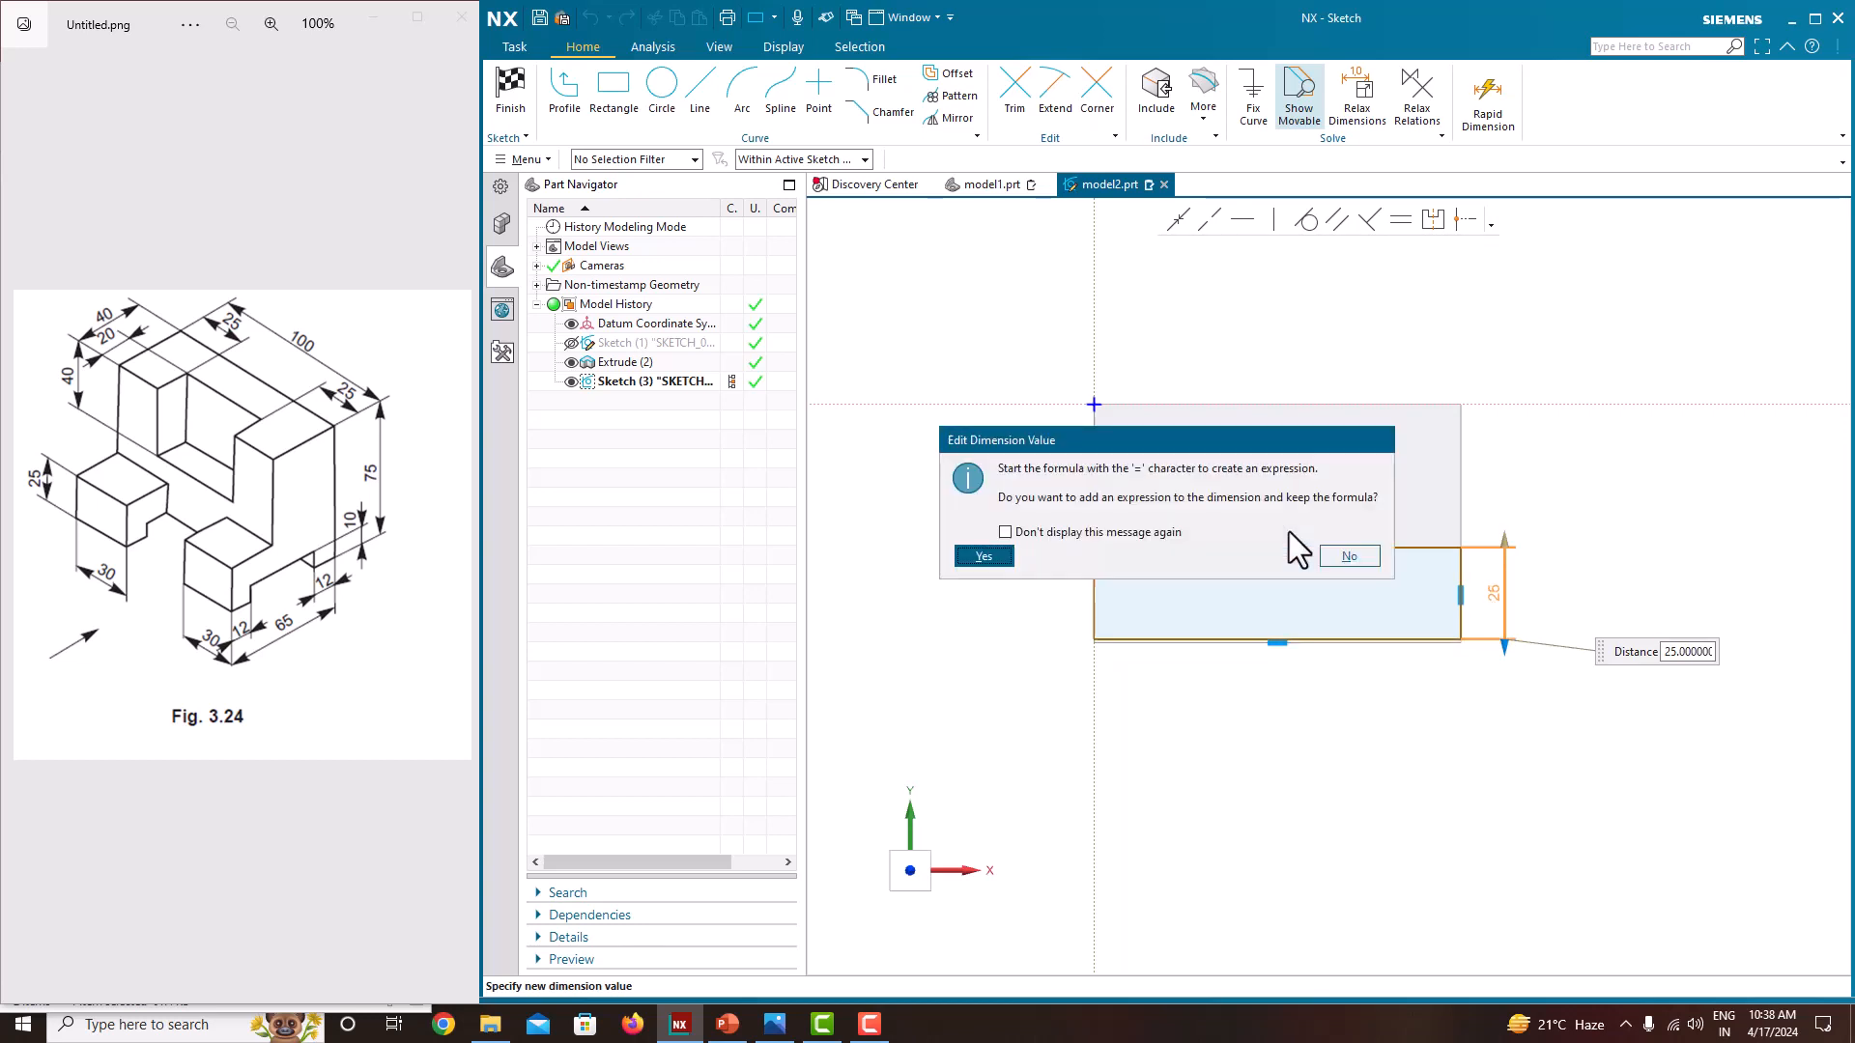
left_click(1004, 552)
scroll(1180, 600, "up", 3)
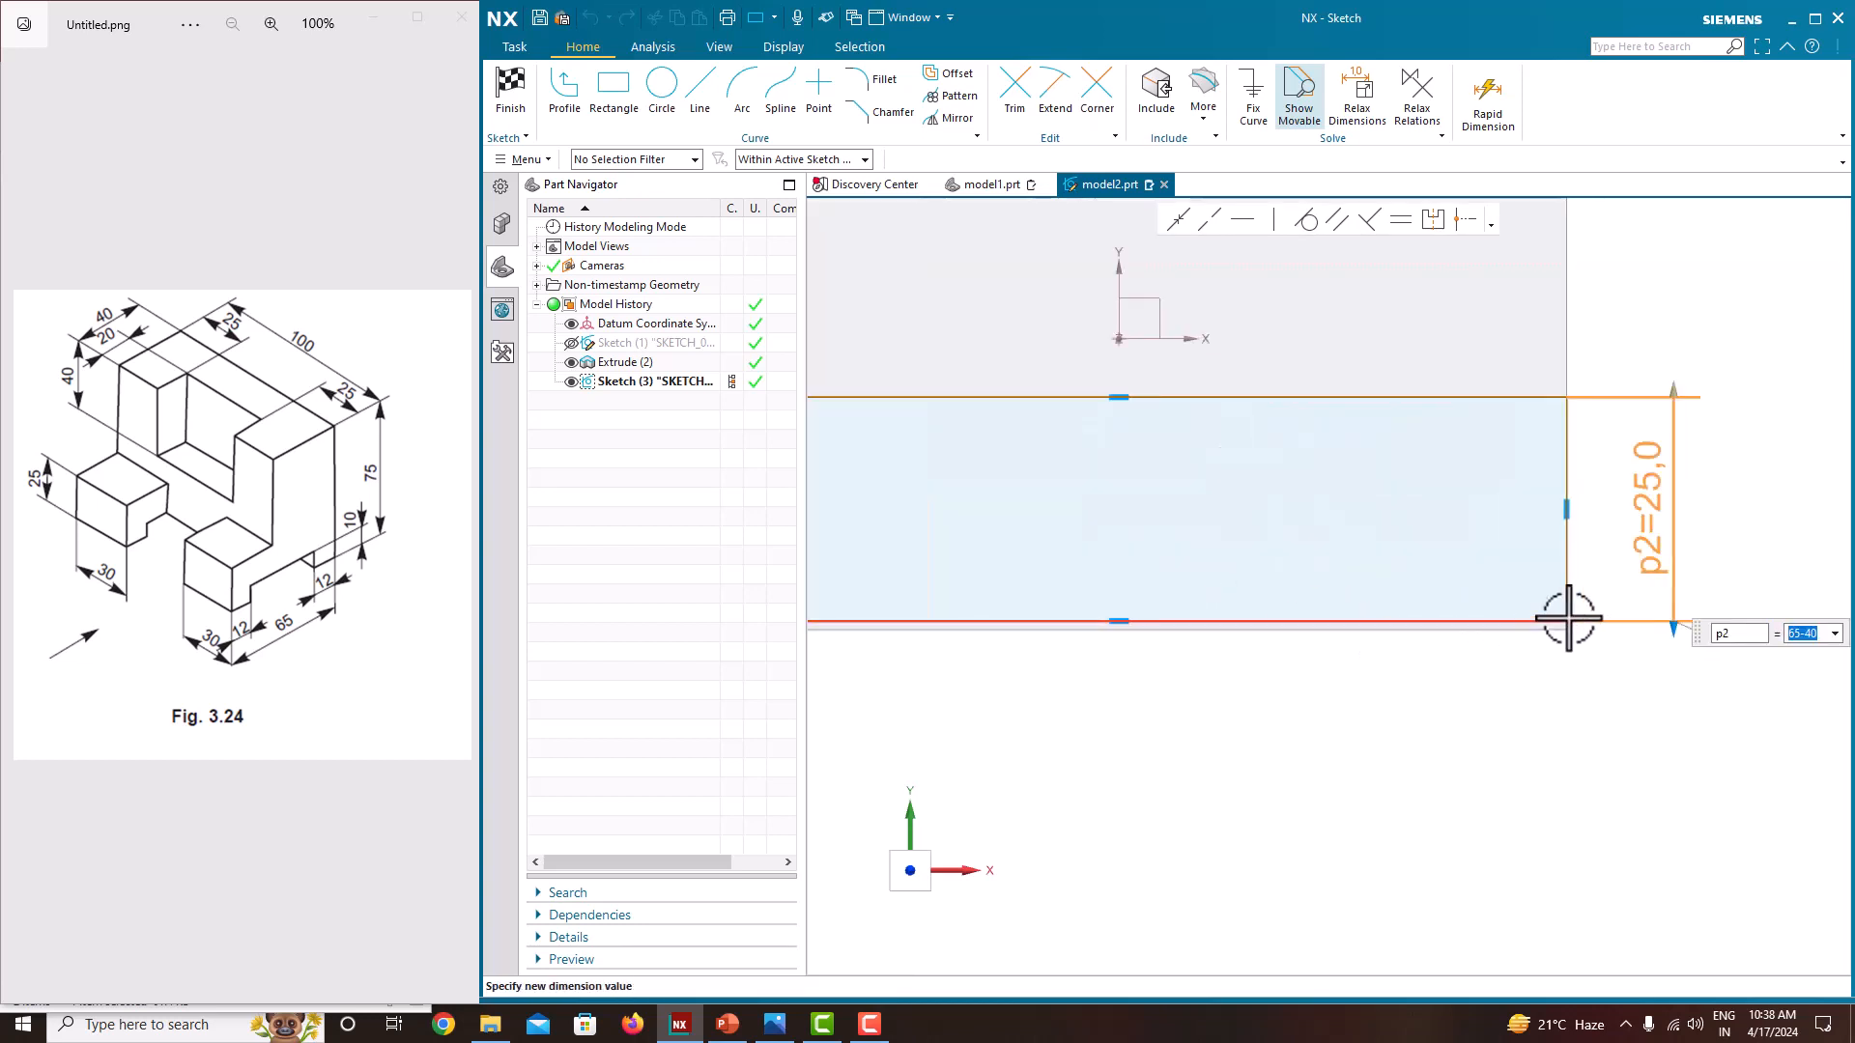
scroll(1570, 623, "up", 3)
scroll(1565, 642, "down", 5)
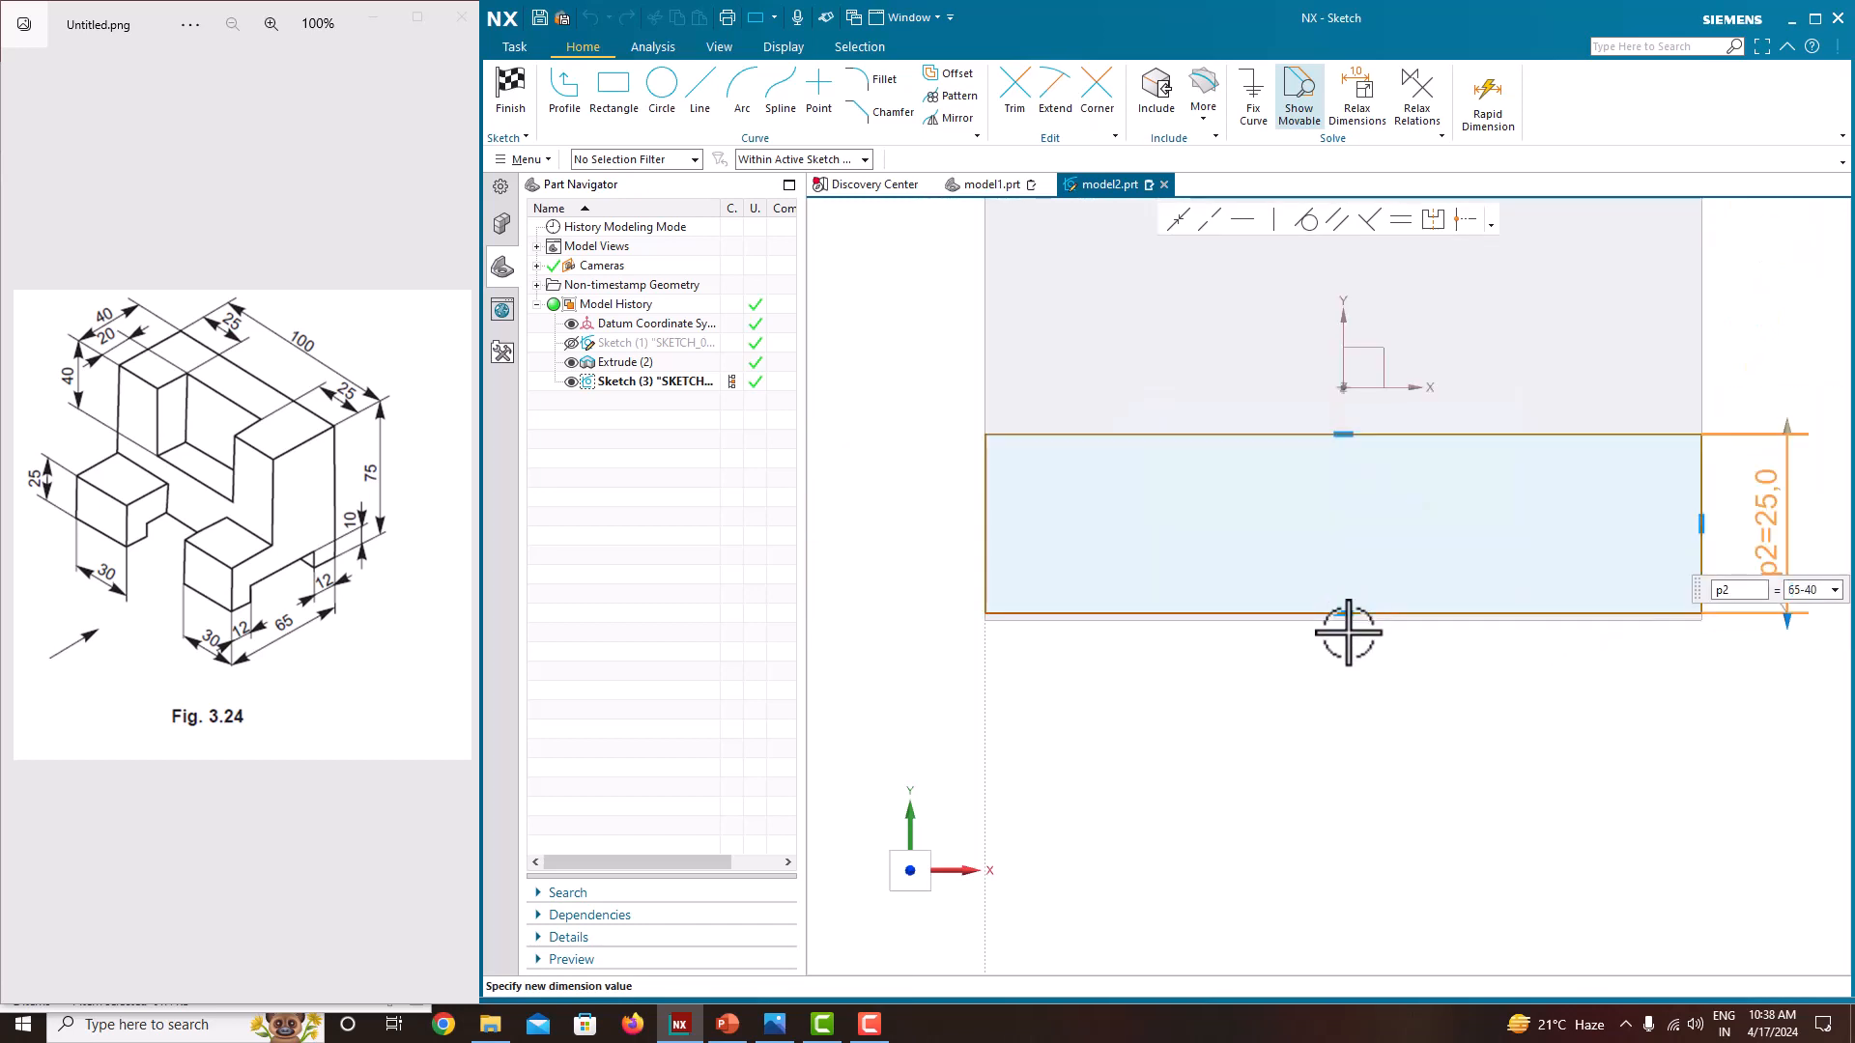
scroll(1343, 619, "up", 3)
scroll(1454, 579, "down", 3)
scroll(1681, 516, "up", 3)
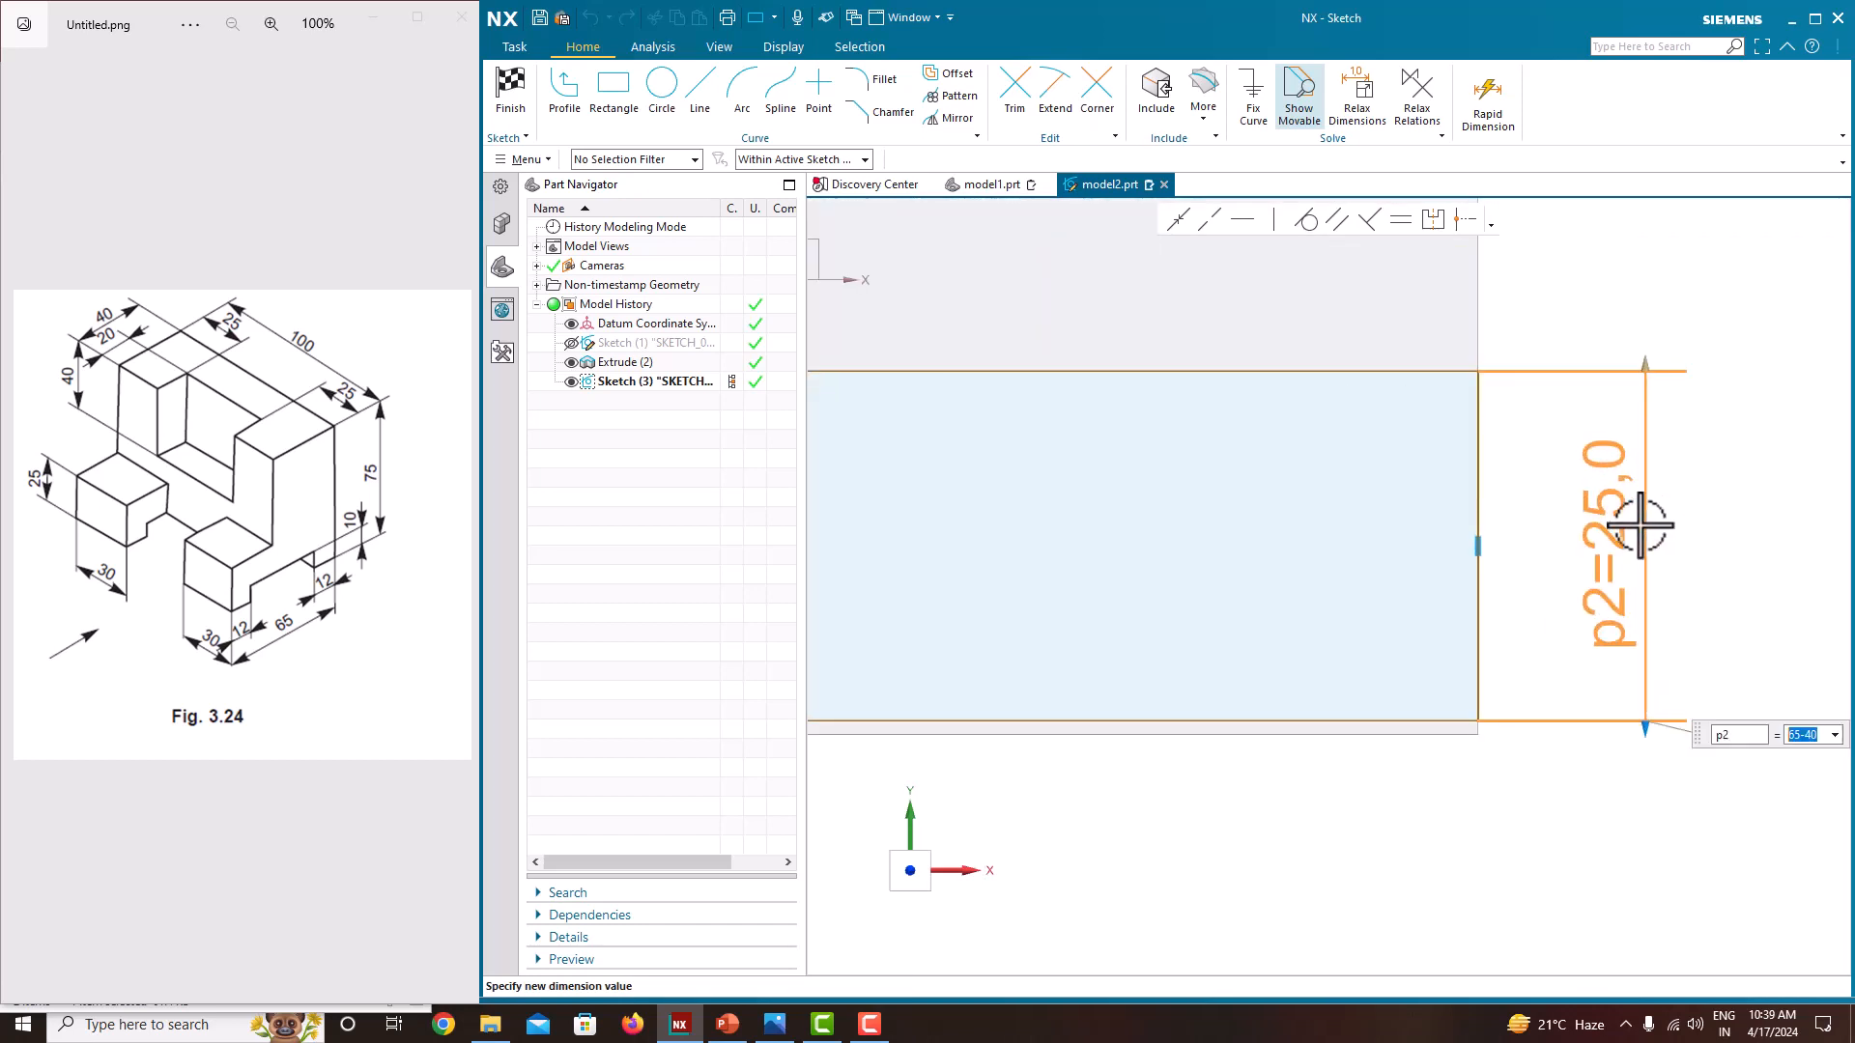
scroll(1641, 526, "down", 4)
key("Return")
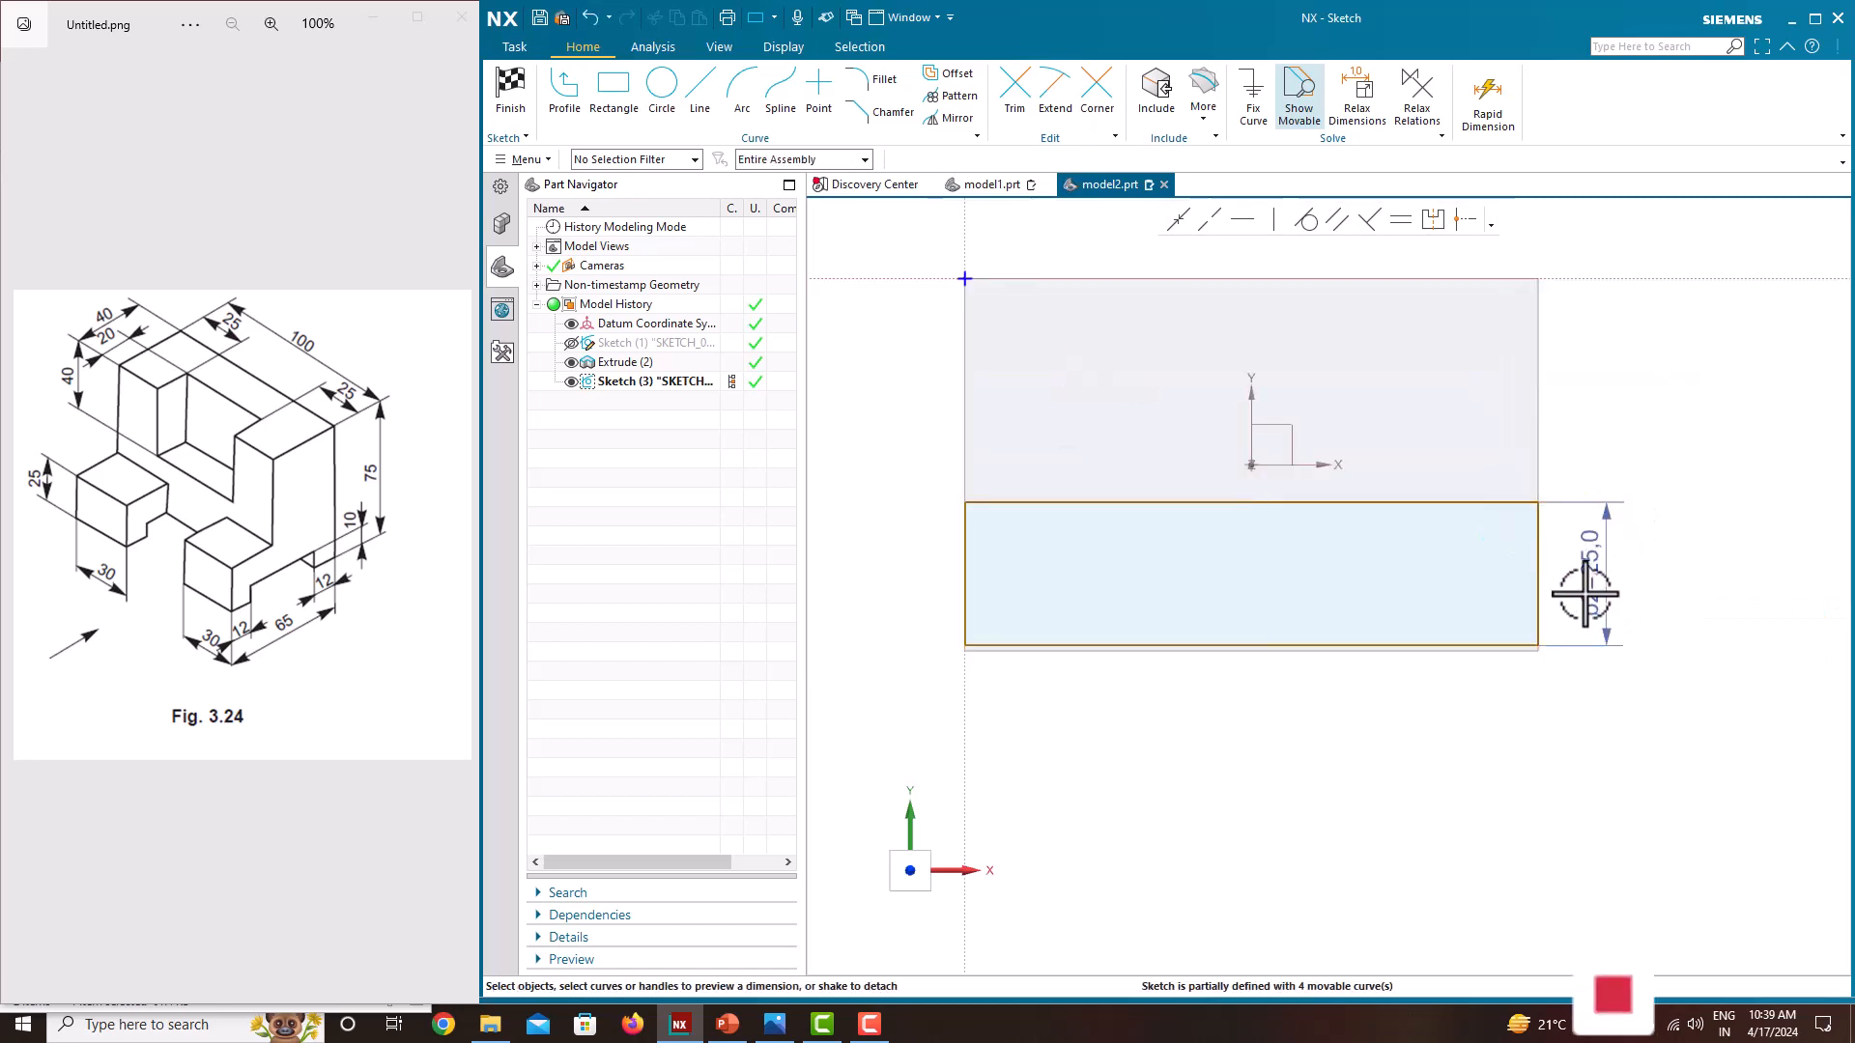
Make the rectangle's front line coincident with the front corner point of the block's top face
scroll(1584, 580, "up", 3)
scroll(1256, 585, "down", 3)
scroll(1069, 613, "up", 4)
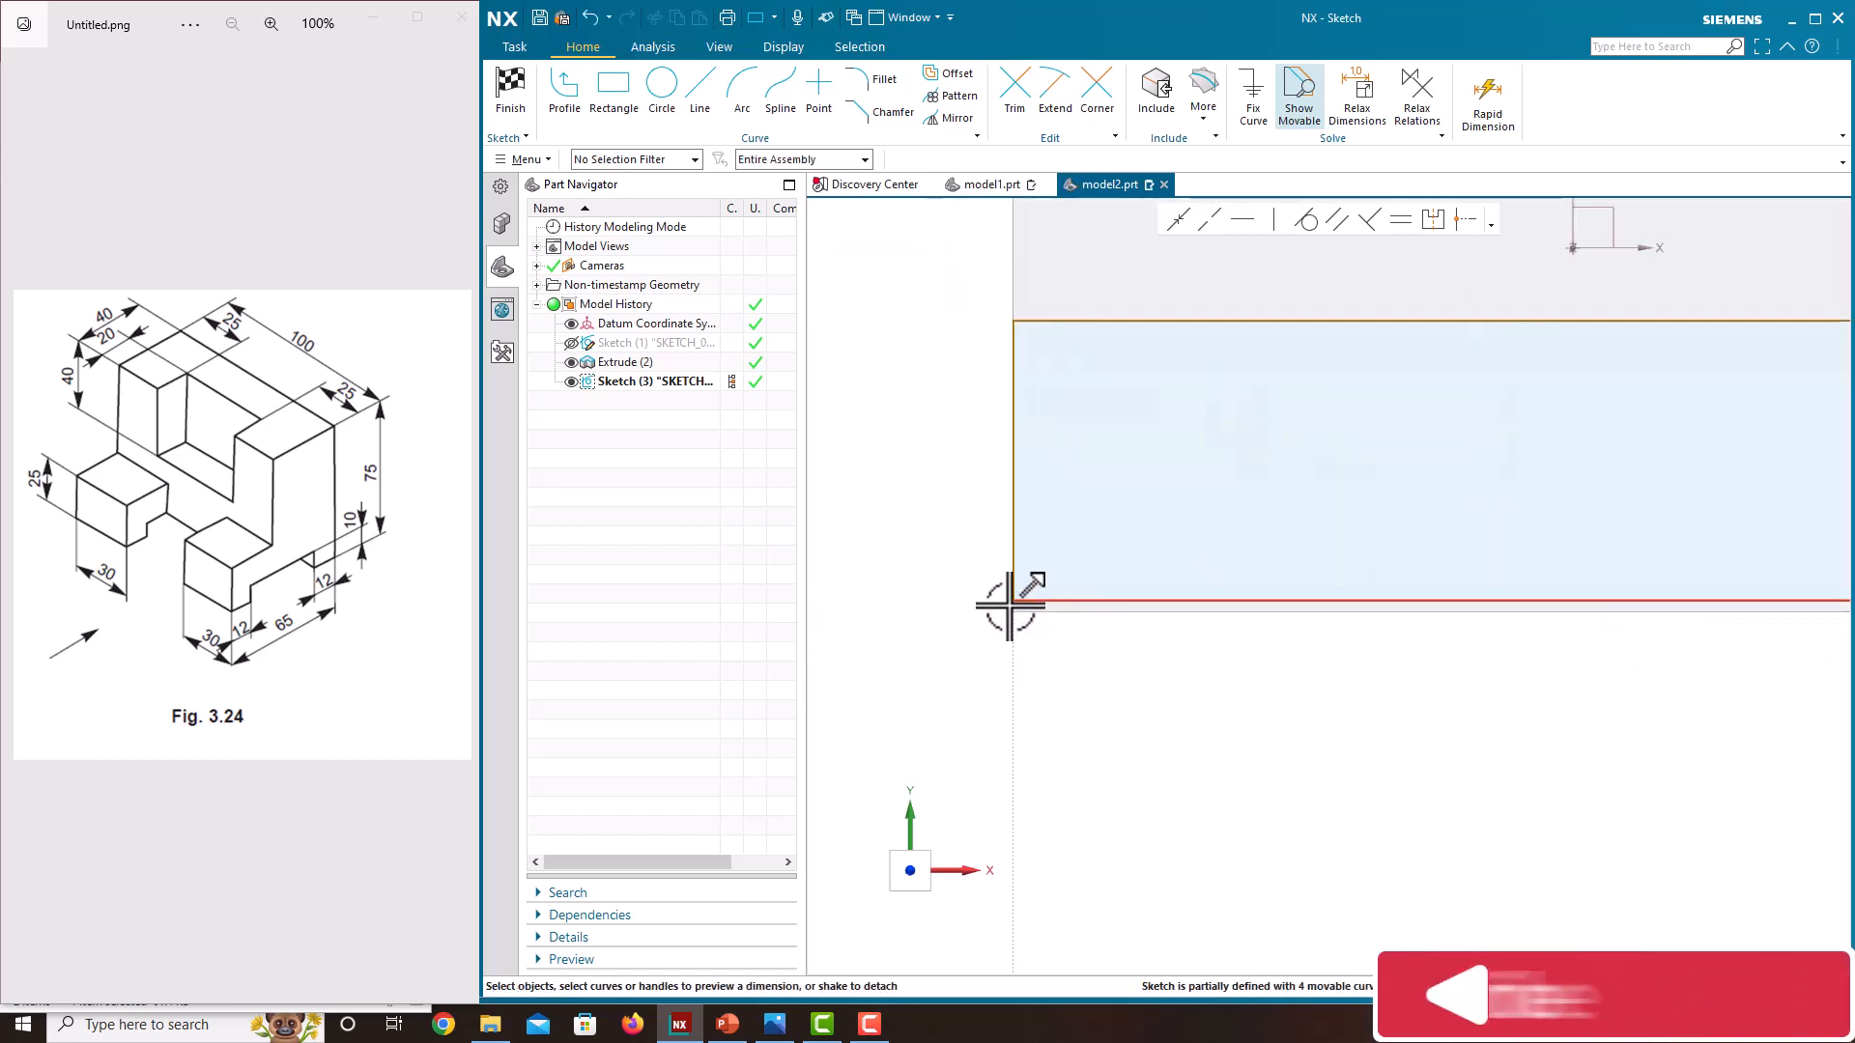
scroll(1009, 607, "up", 2)
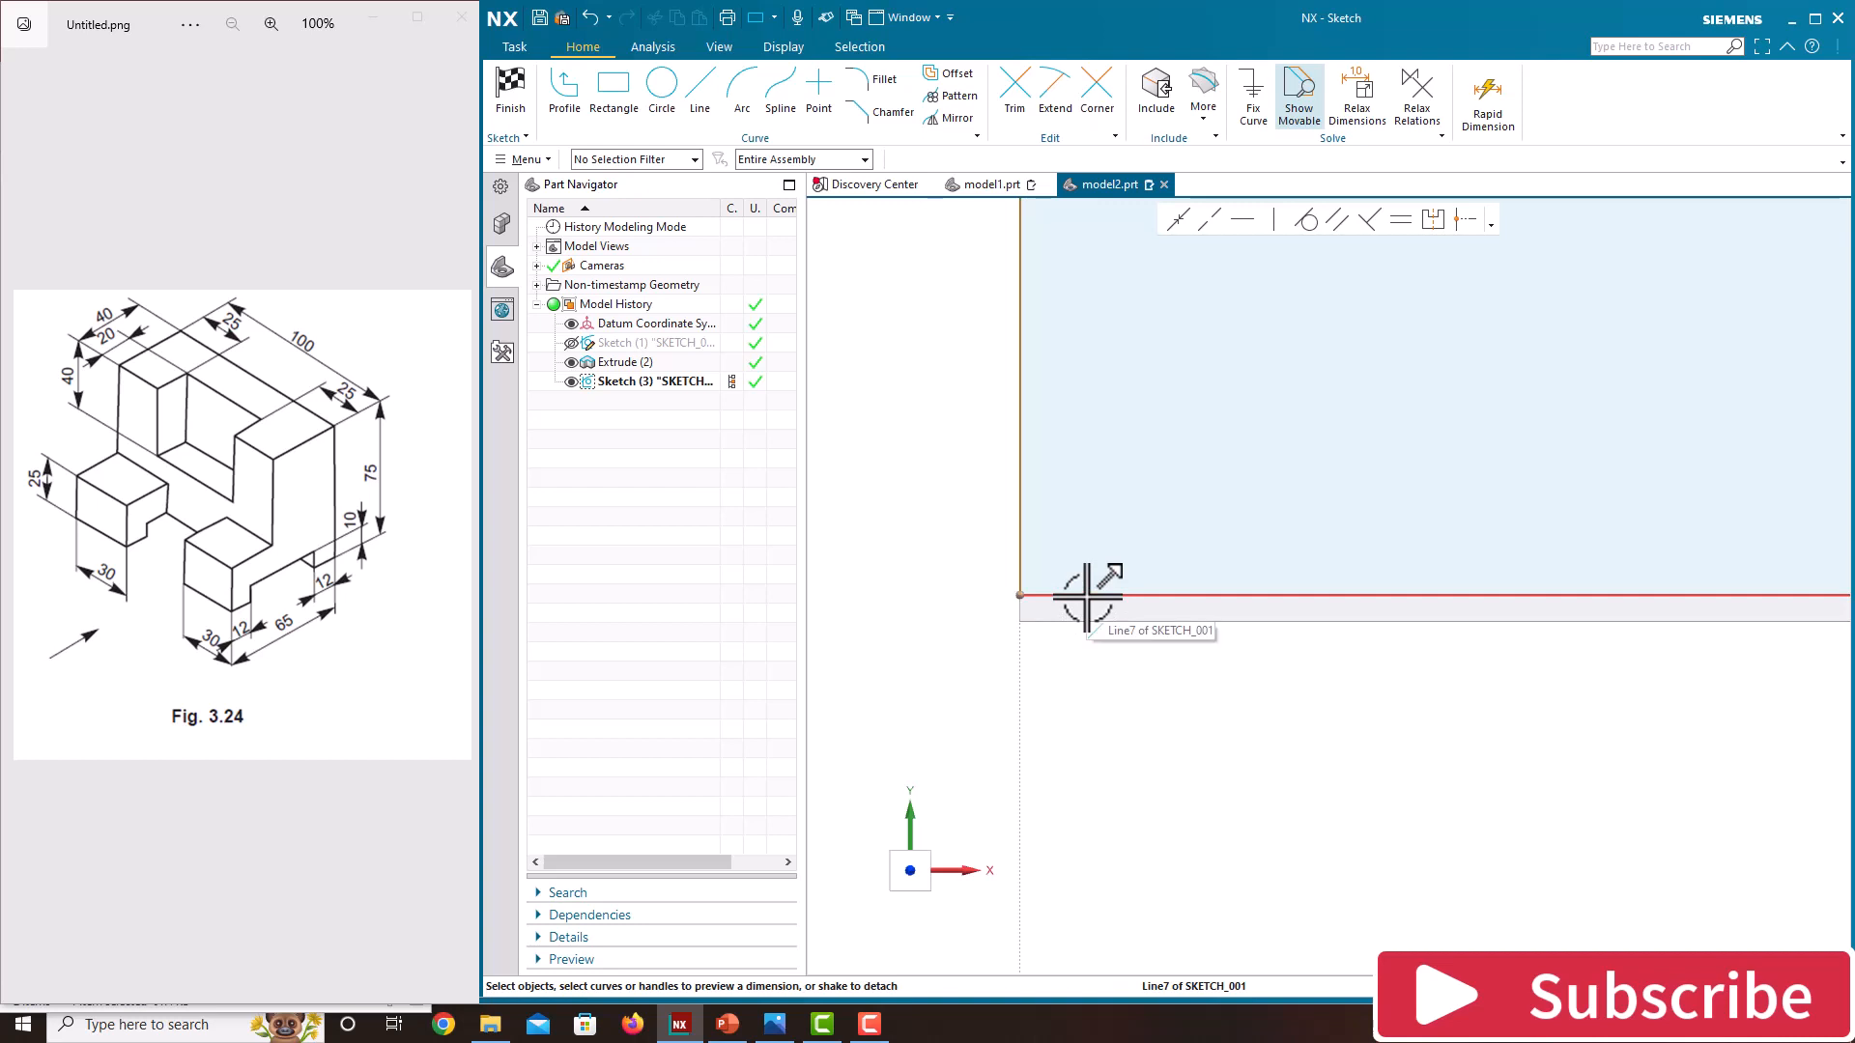
left_click(1177, 220)
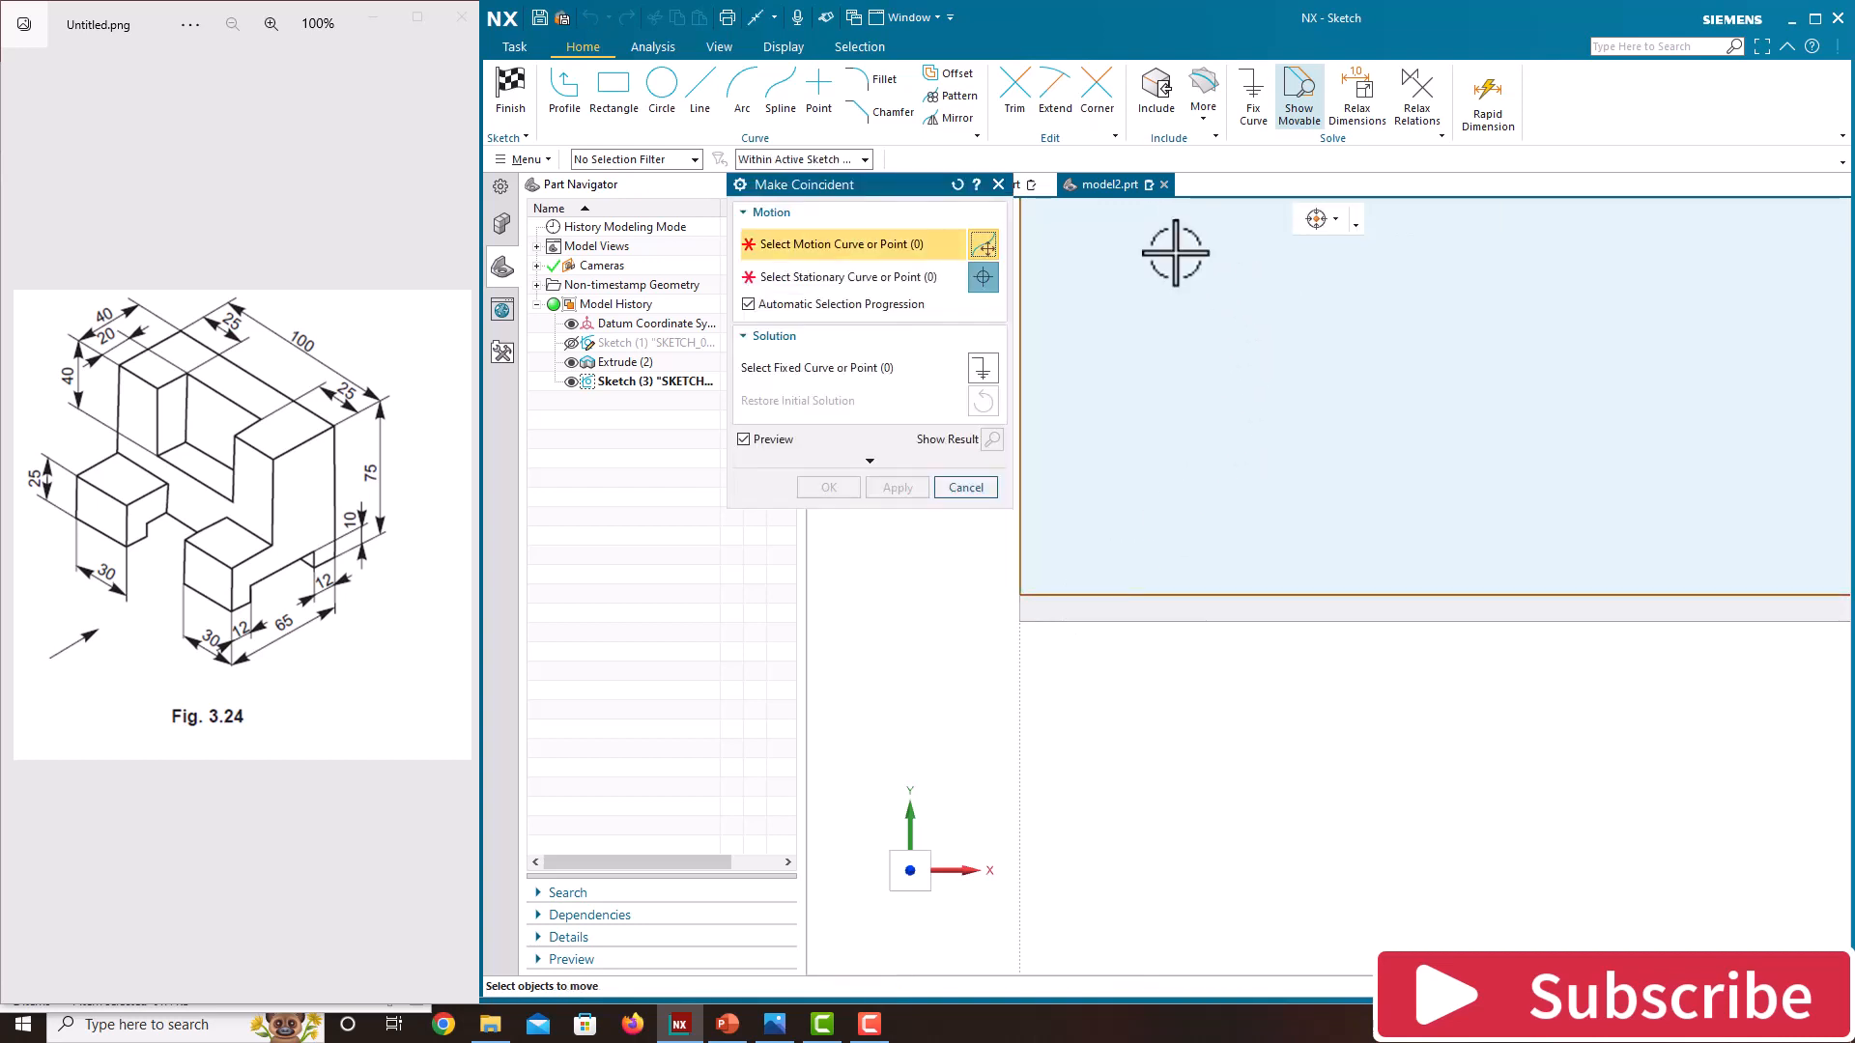
left_click(1218, 596)
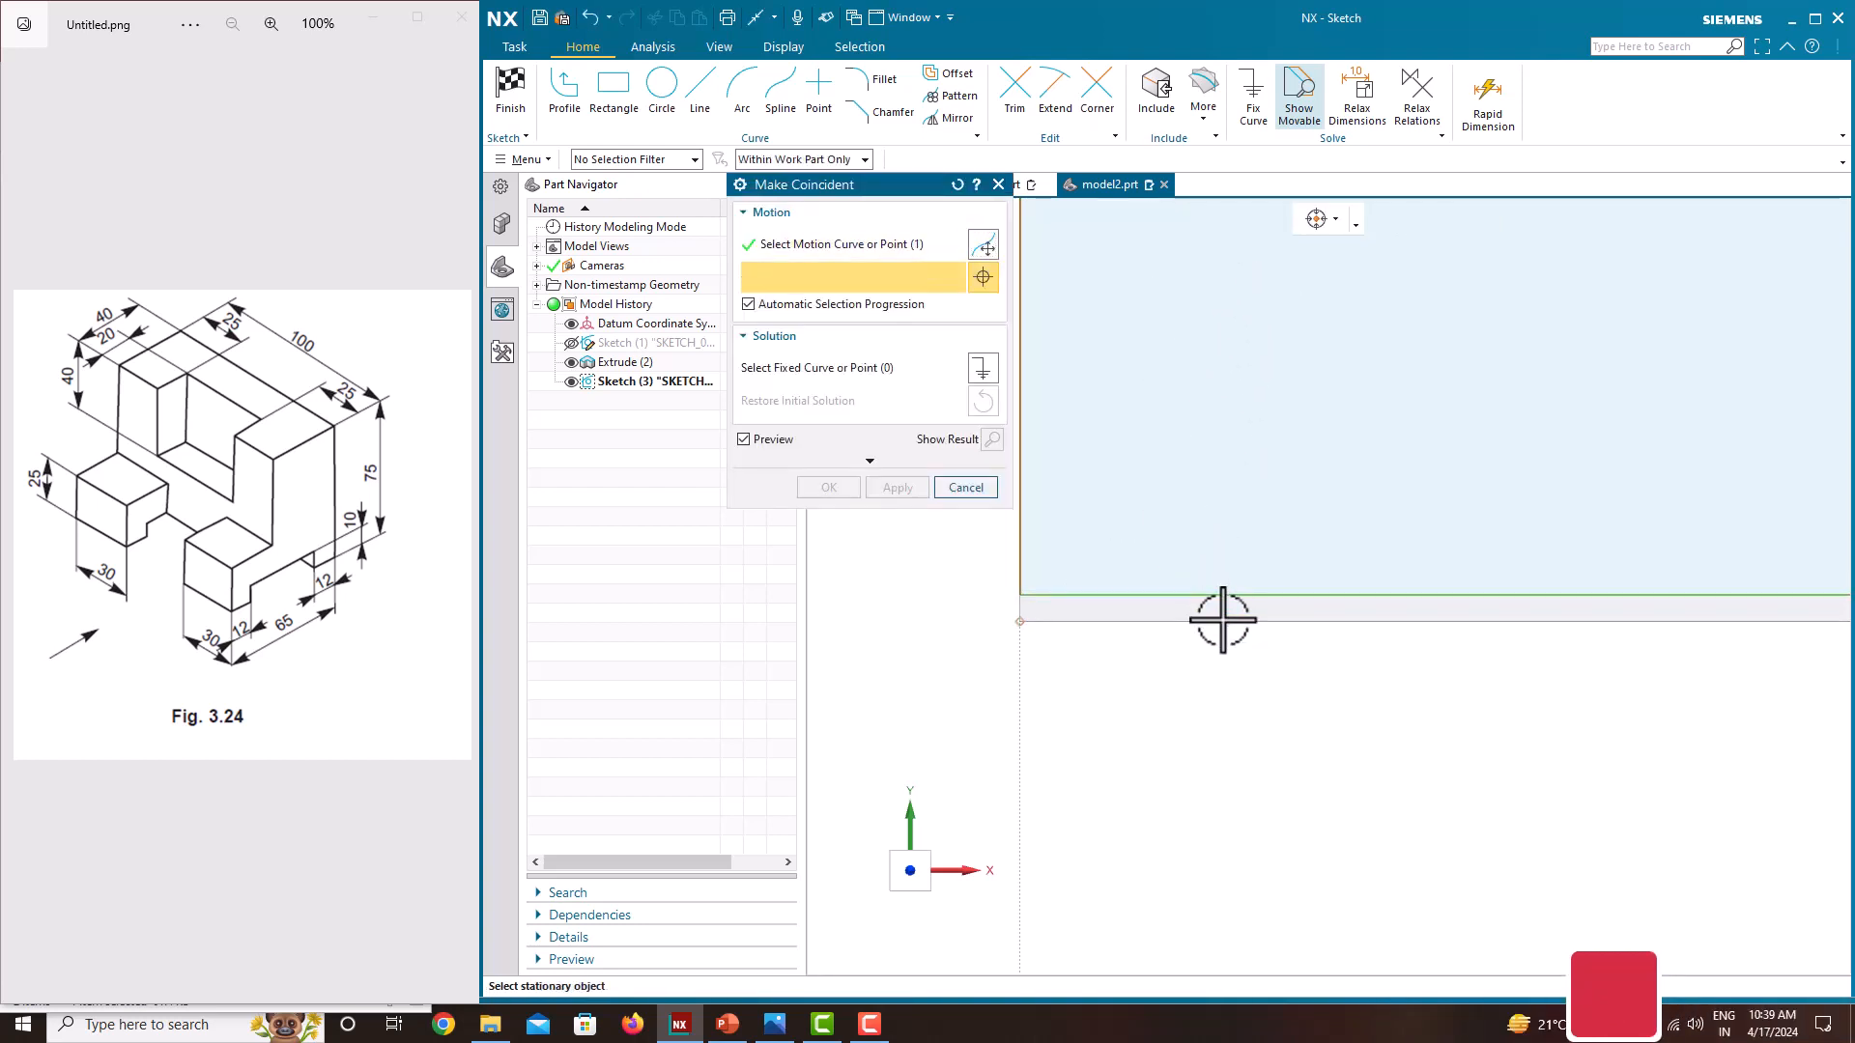
left_click(1020, 621)
left_click(829, 487)
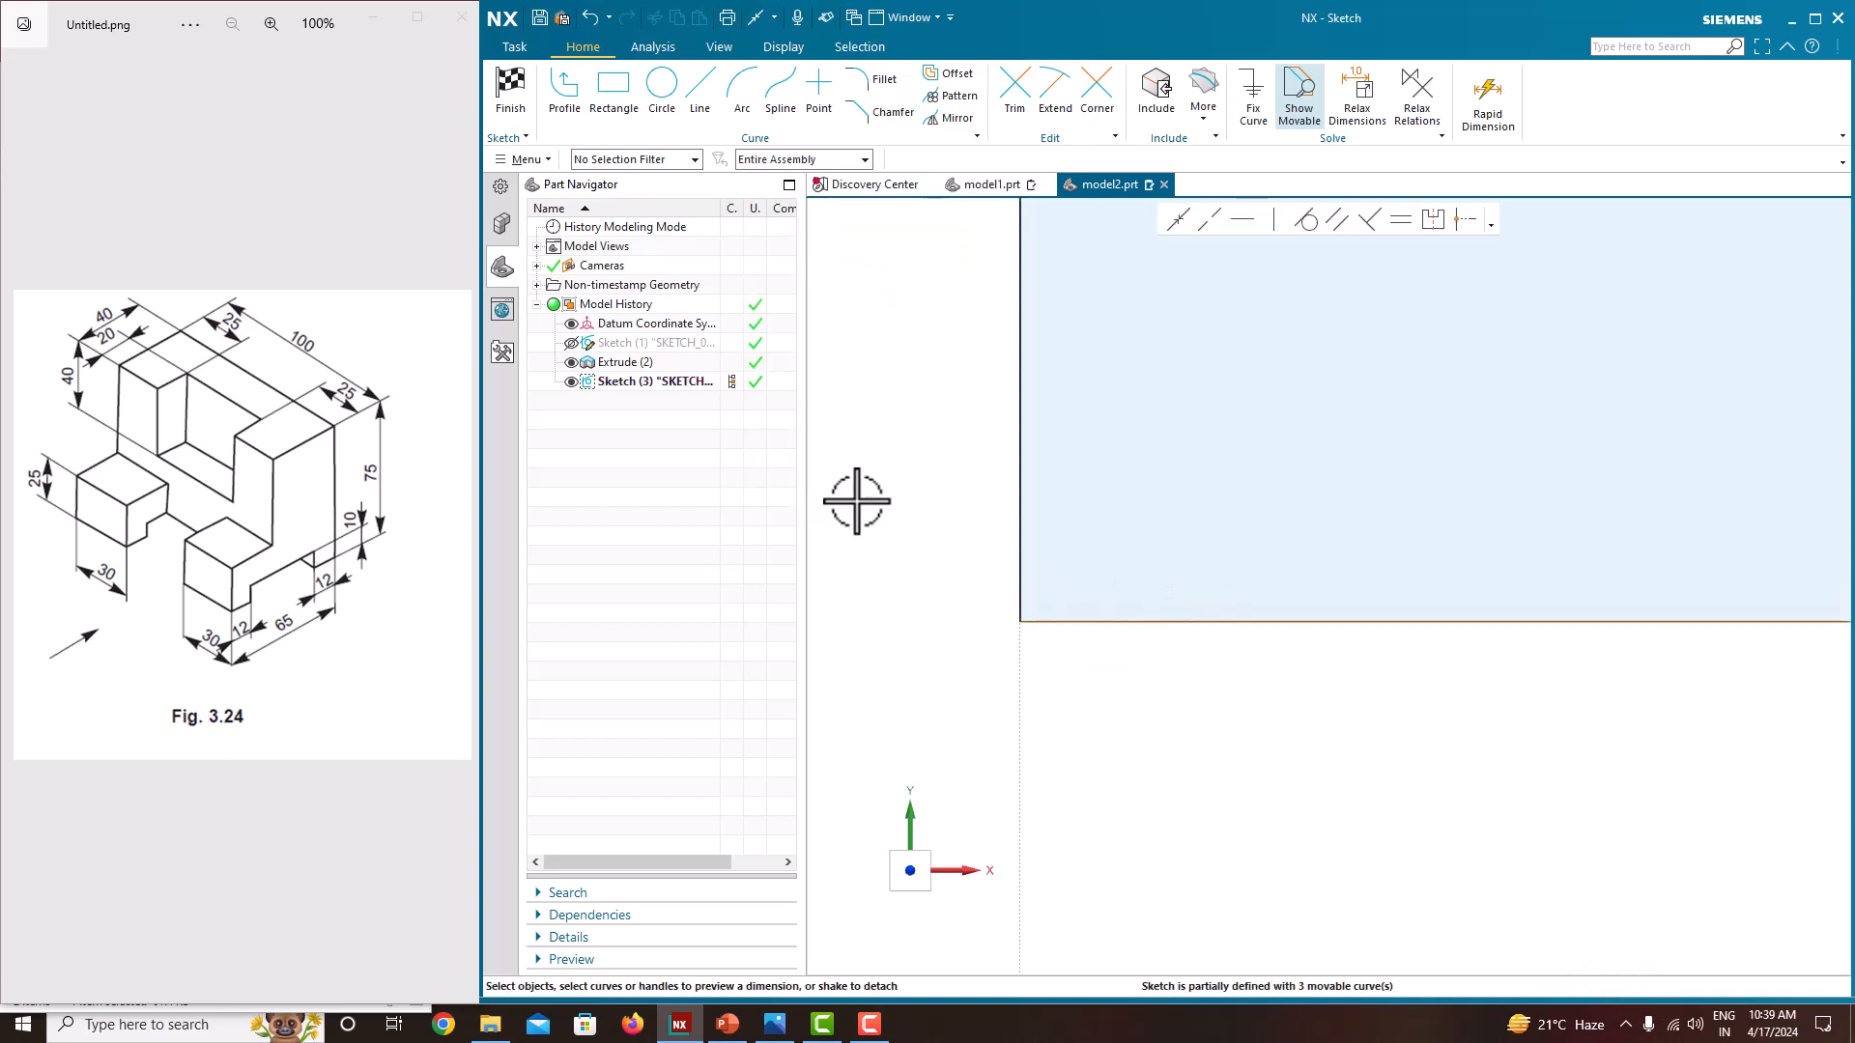
Dimension the rectangle's long side as 100 mm and finish the sketch
scroll(911, 530, "down", 3)
scroll(1407, 531, "up", 5)
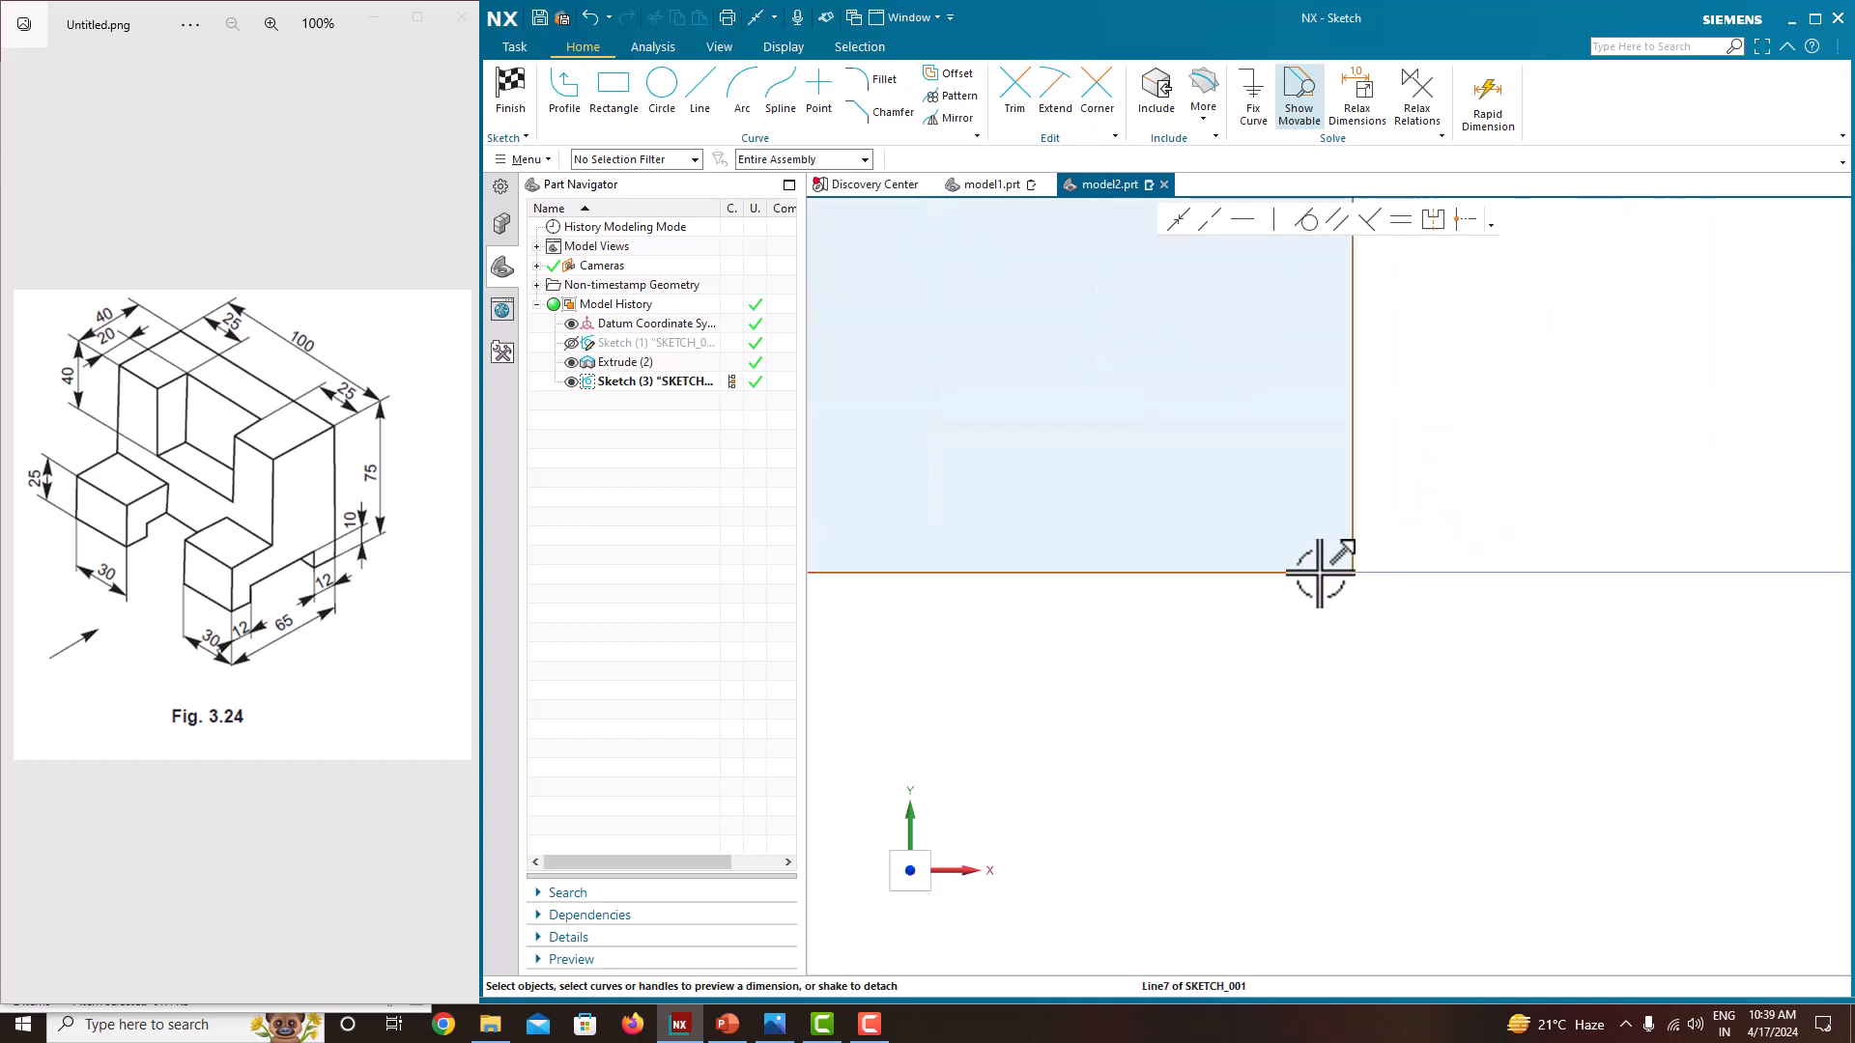
scroll(1316, 570, "down", 5)
key("d")
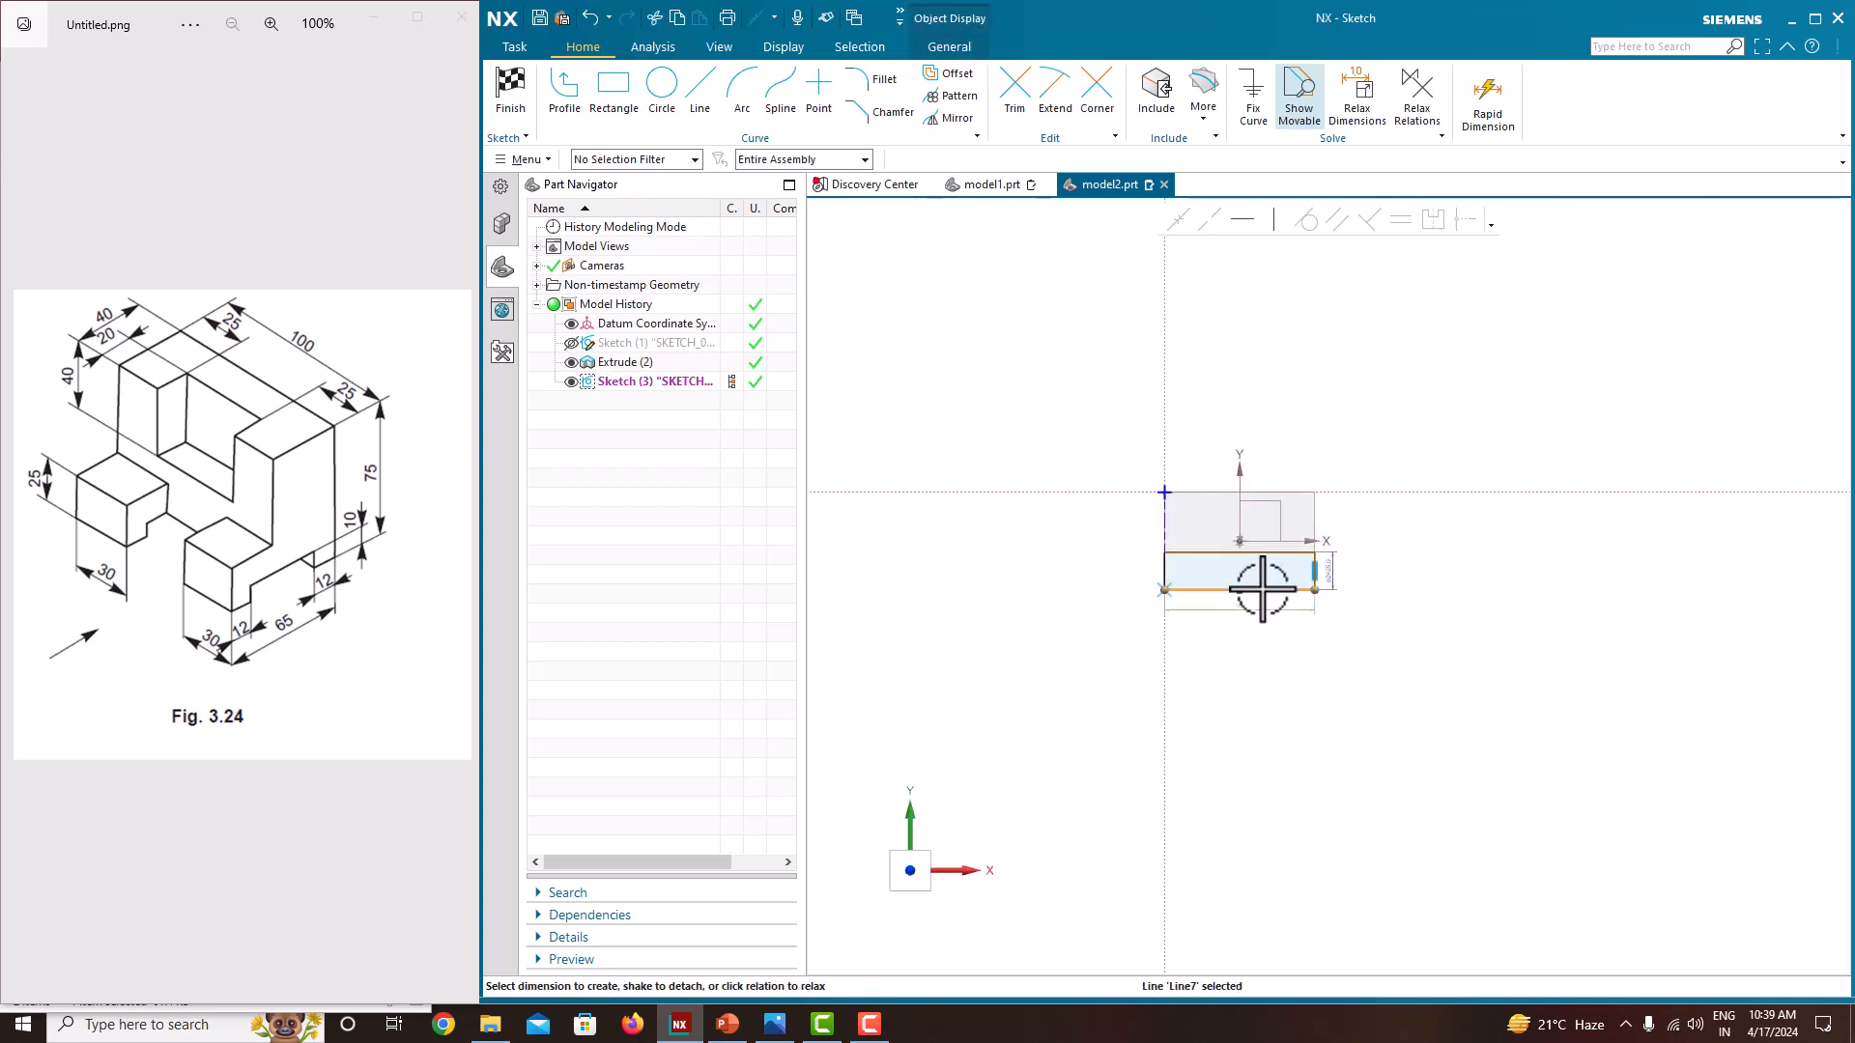
left_click(1246, 589)
left_click(1327, 710)
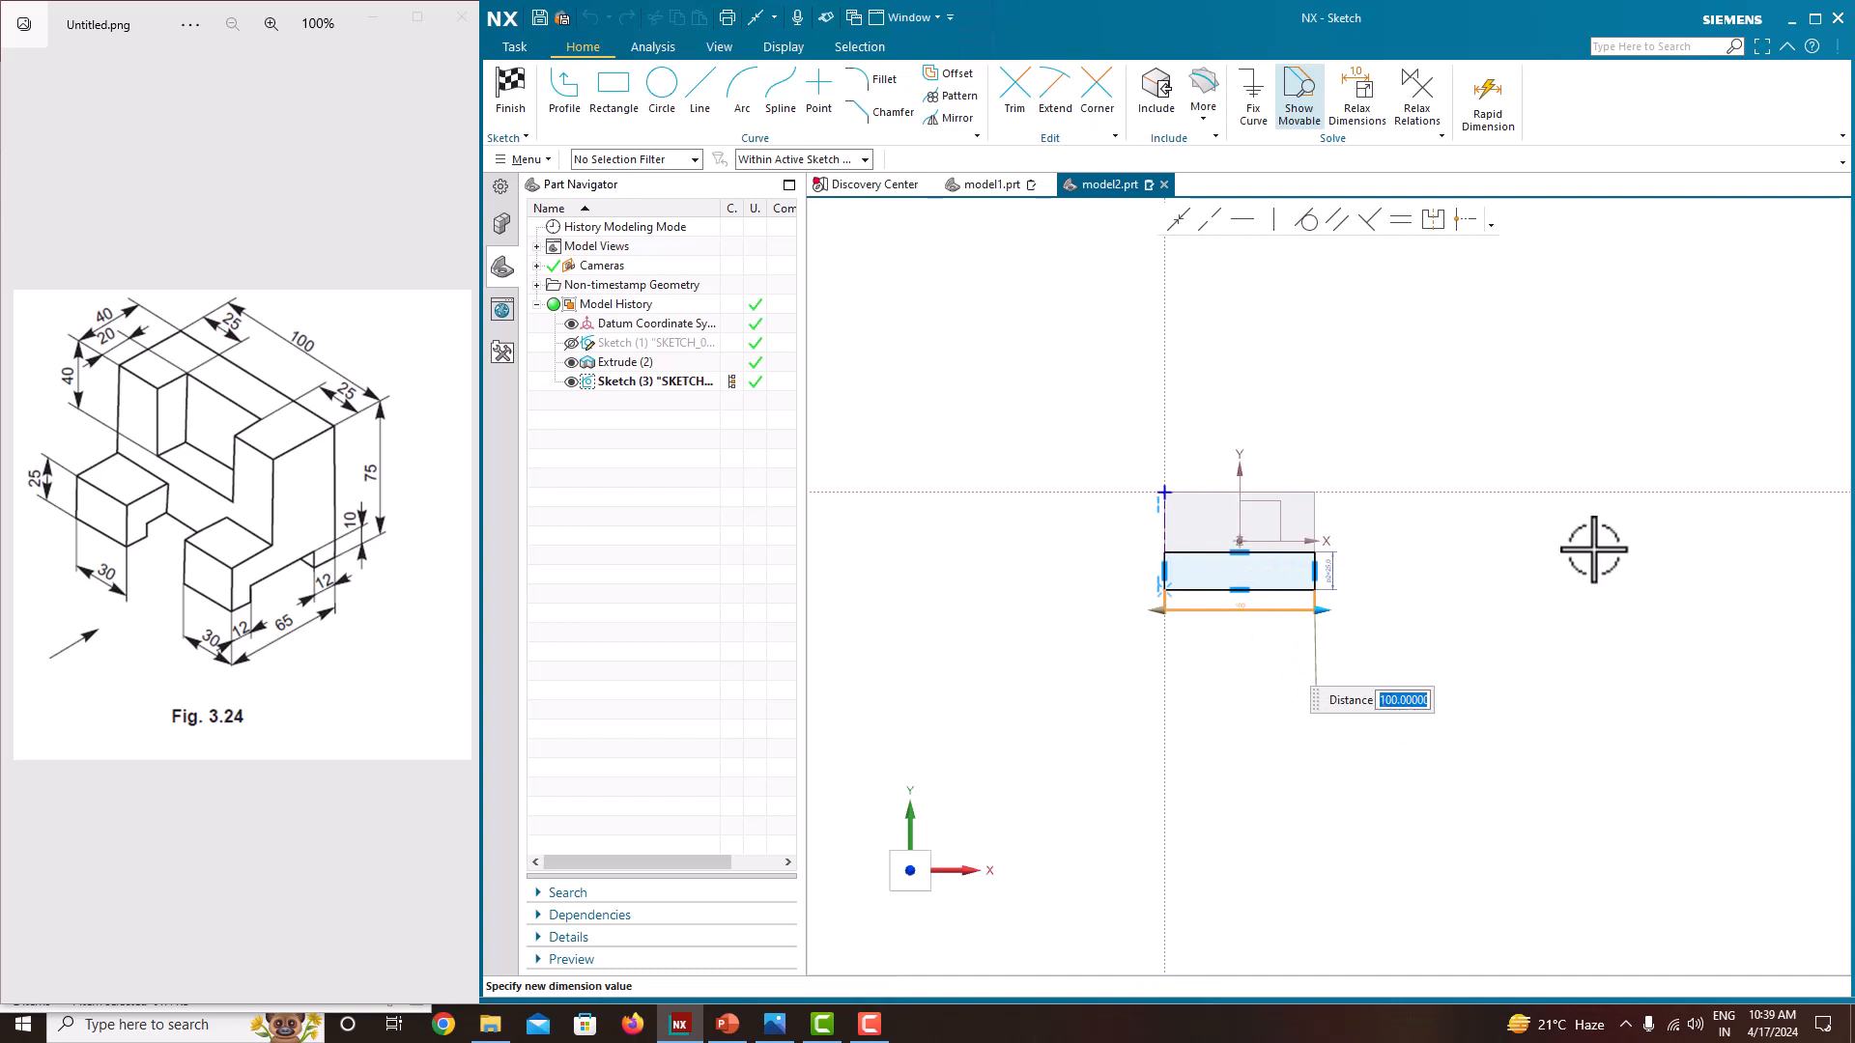
key("Return")
scroll(1403, 575, "up", 3)
scroll(1364, 629, "down", 3)
scroll(1365, 630, "up", 3)
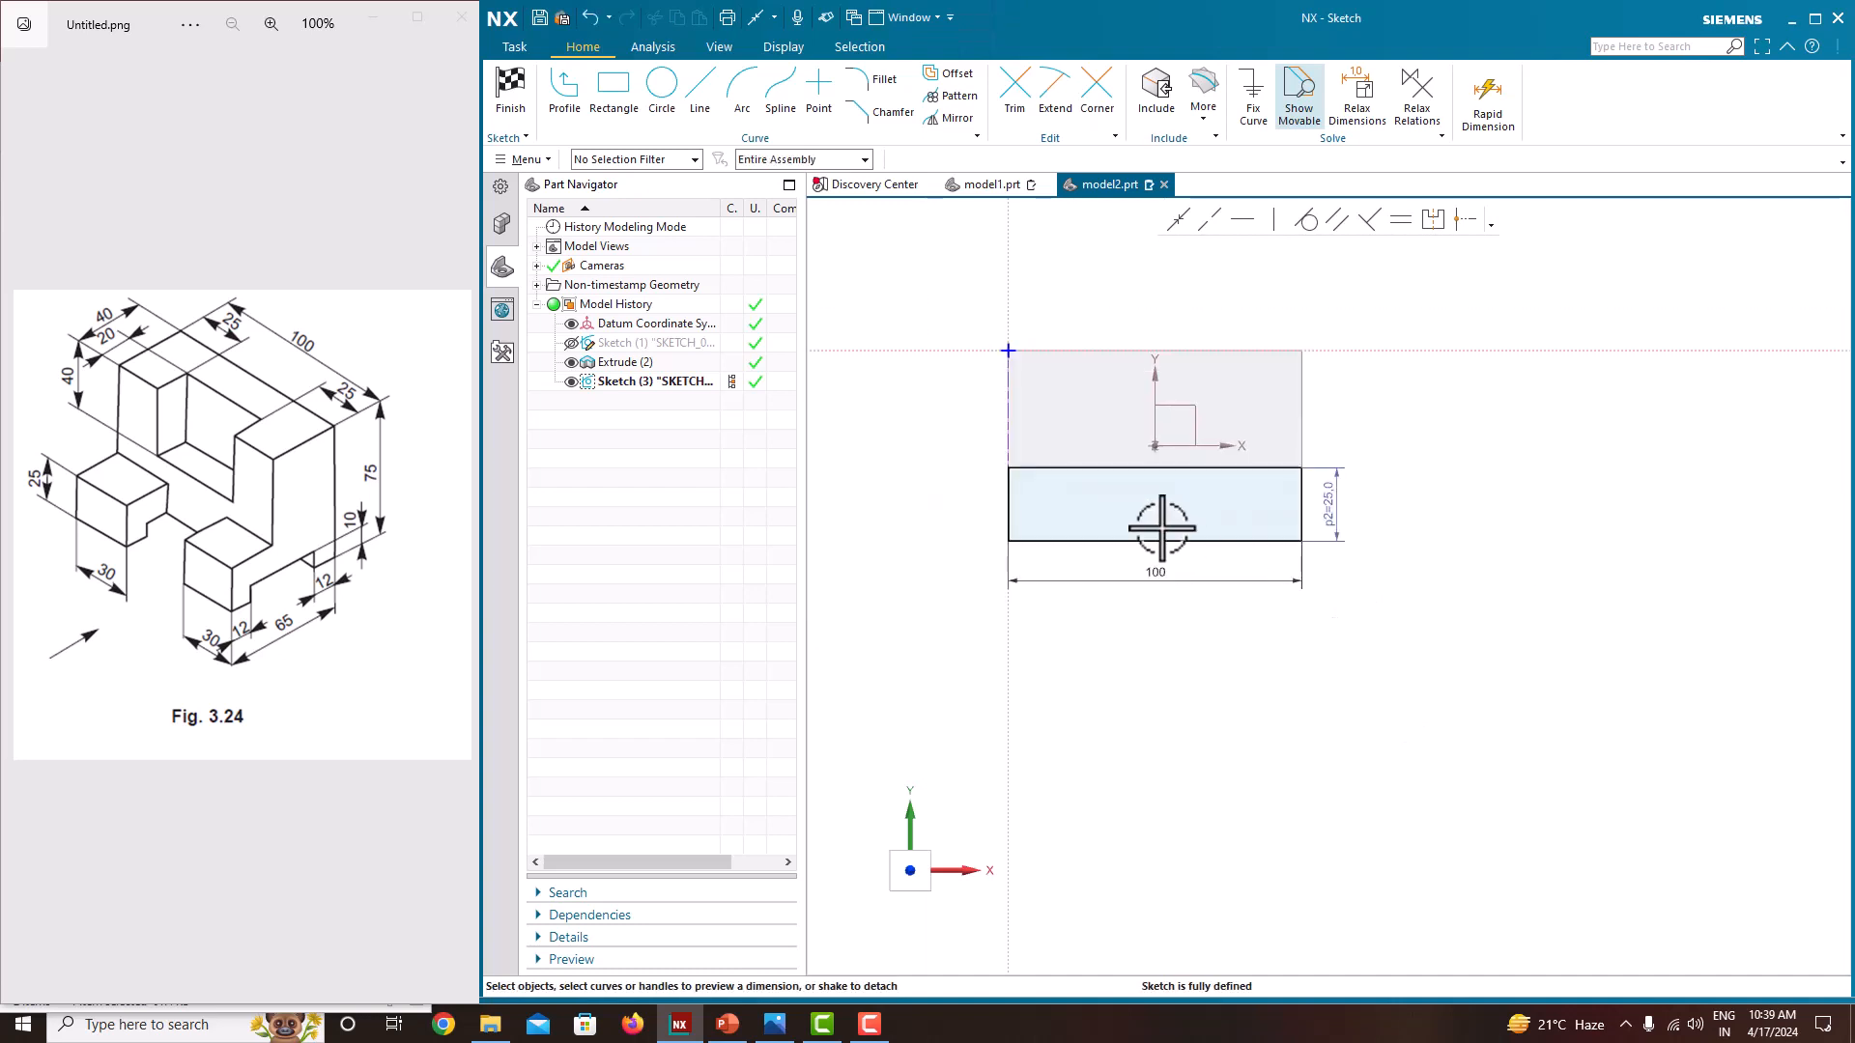
right_click(1469, 493)
left_click(1529, 529)
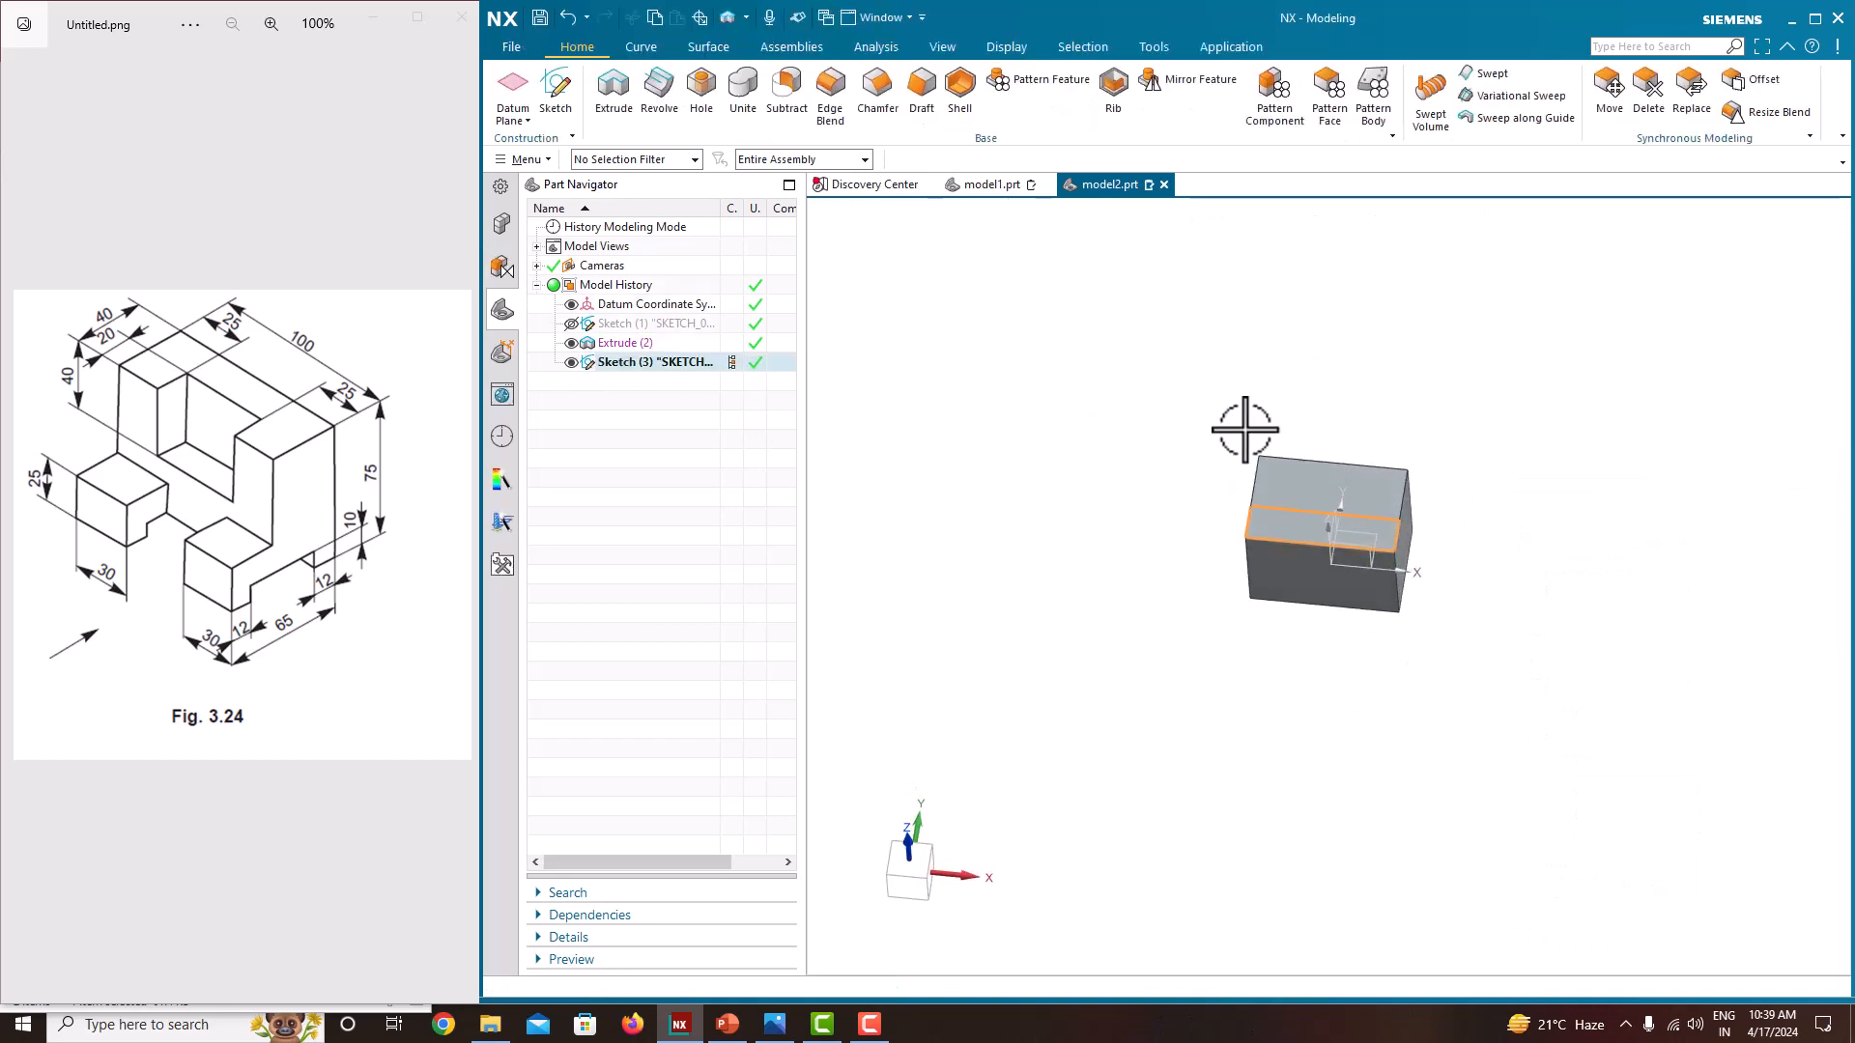
Extrude the rectangle down into the block by 75-25 mm as an inferred subtraction and hide its sketch
left_click(618, 97)
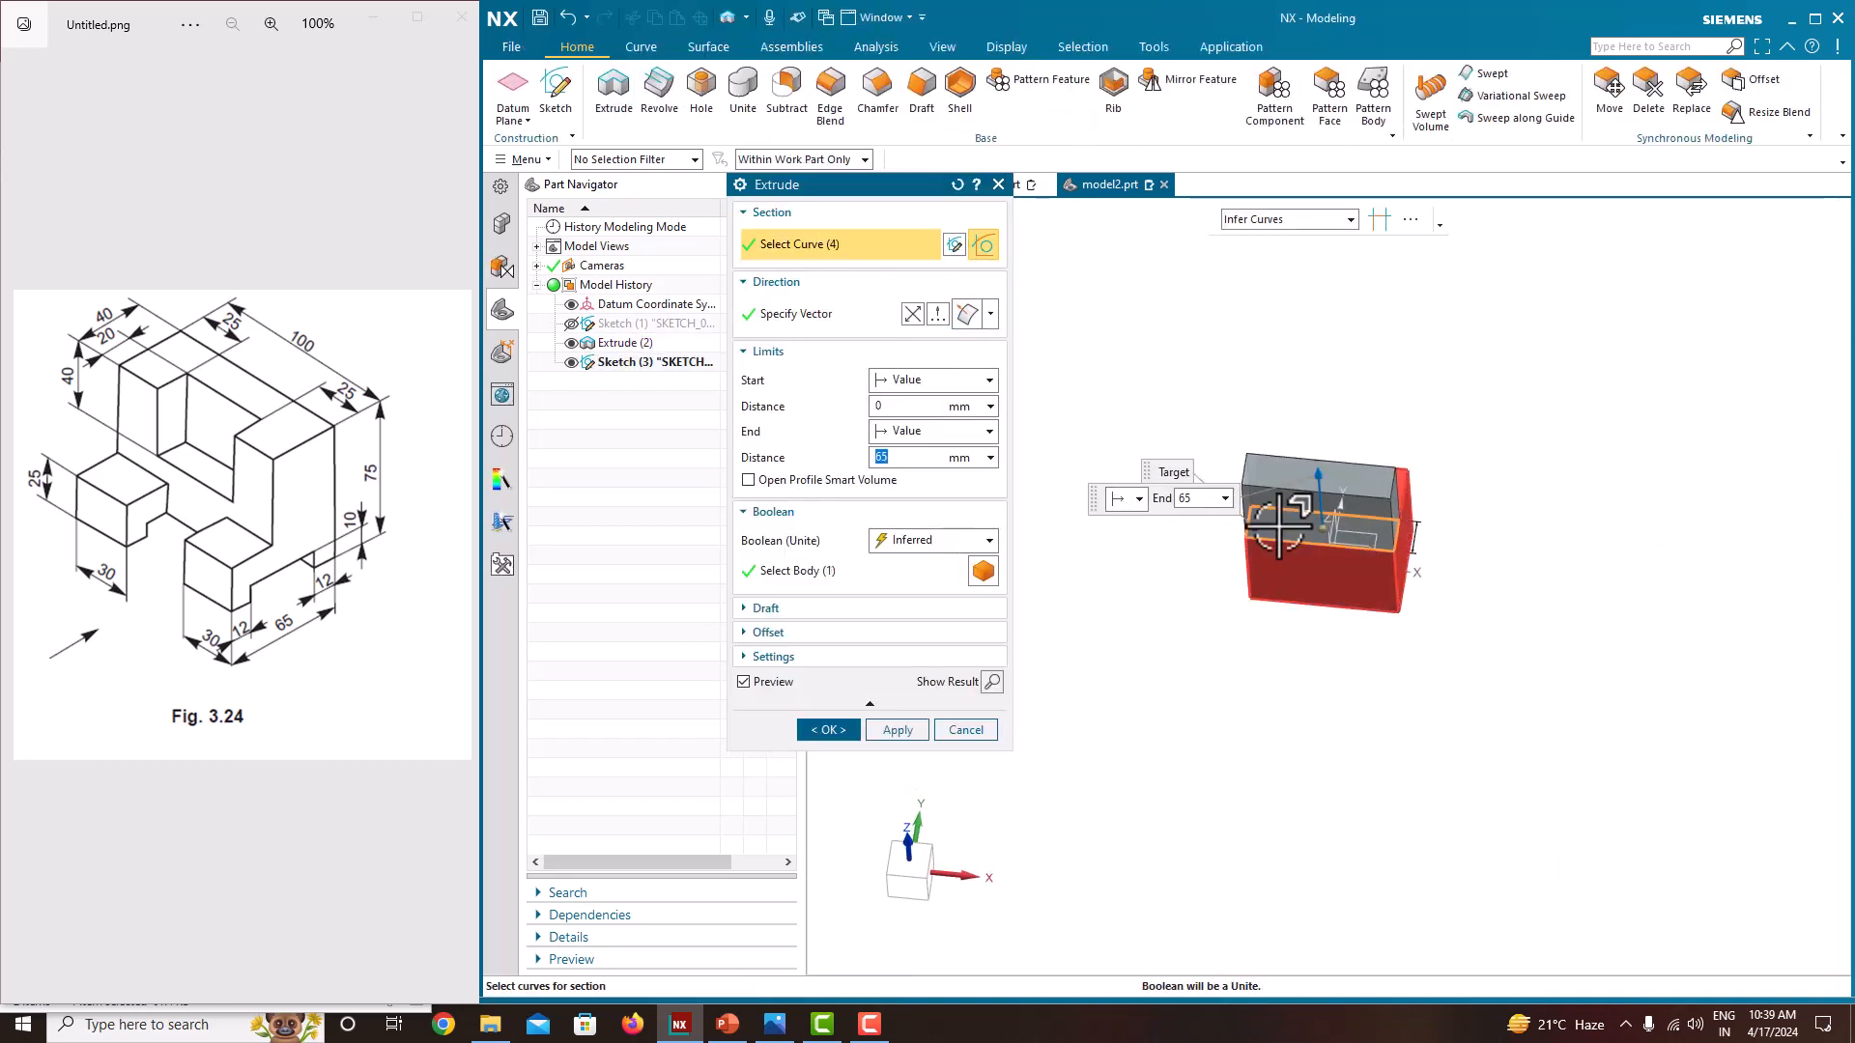
left_click_drag(1317, 520, 1325, 568)
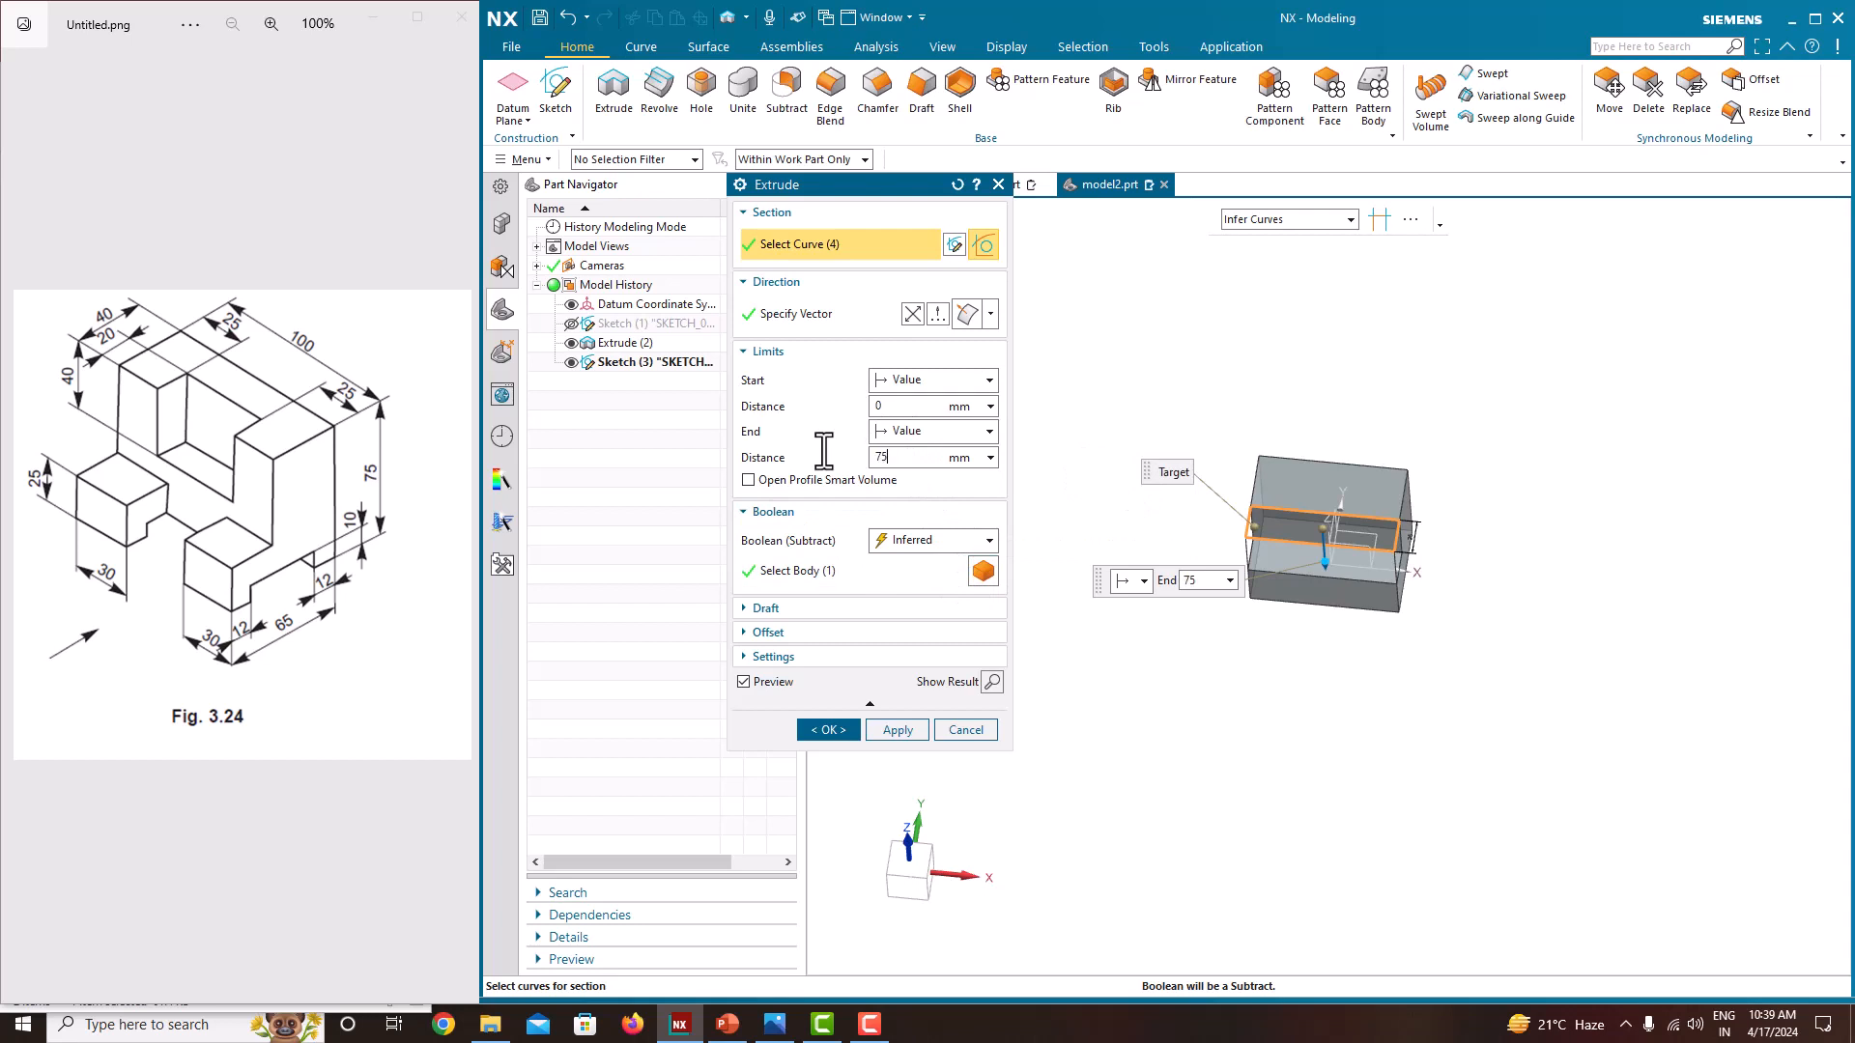
key("Return")
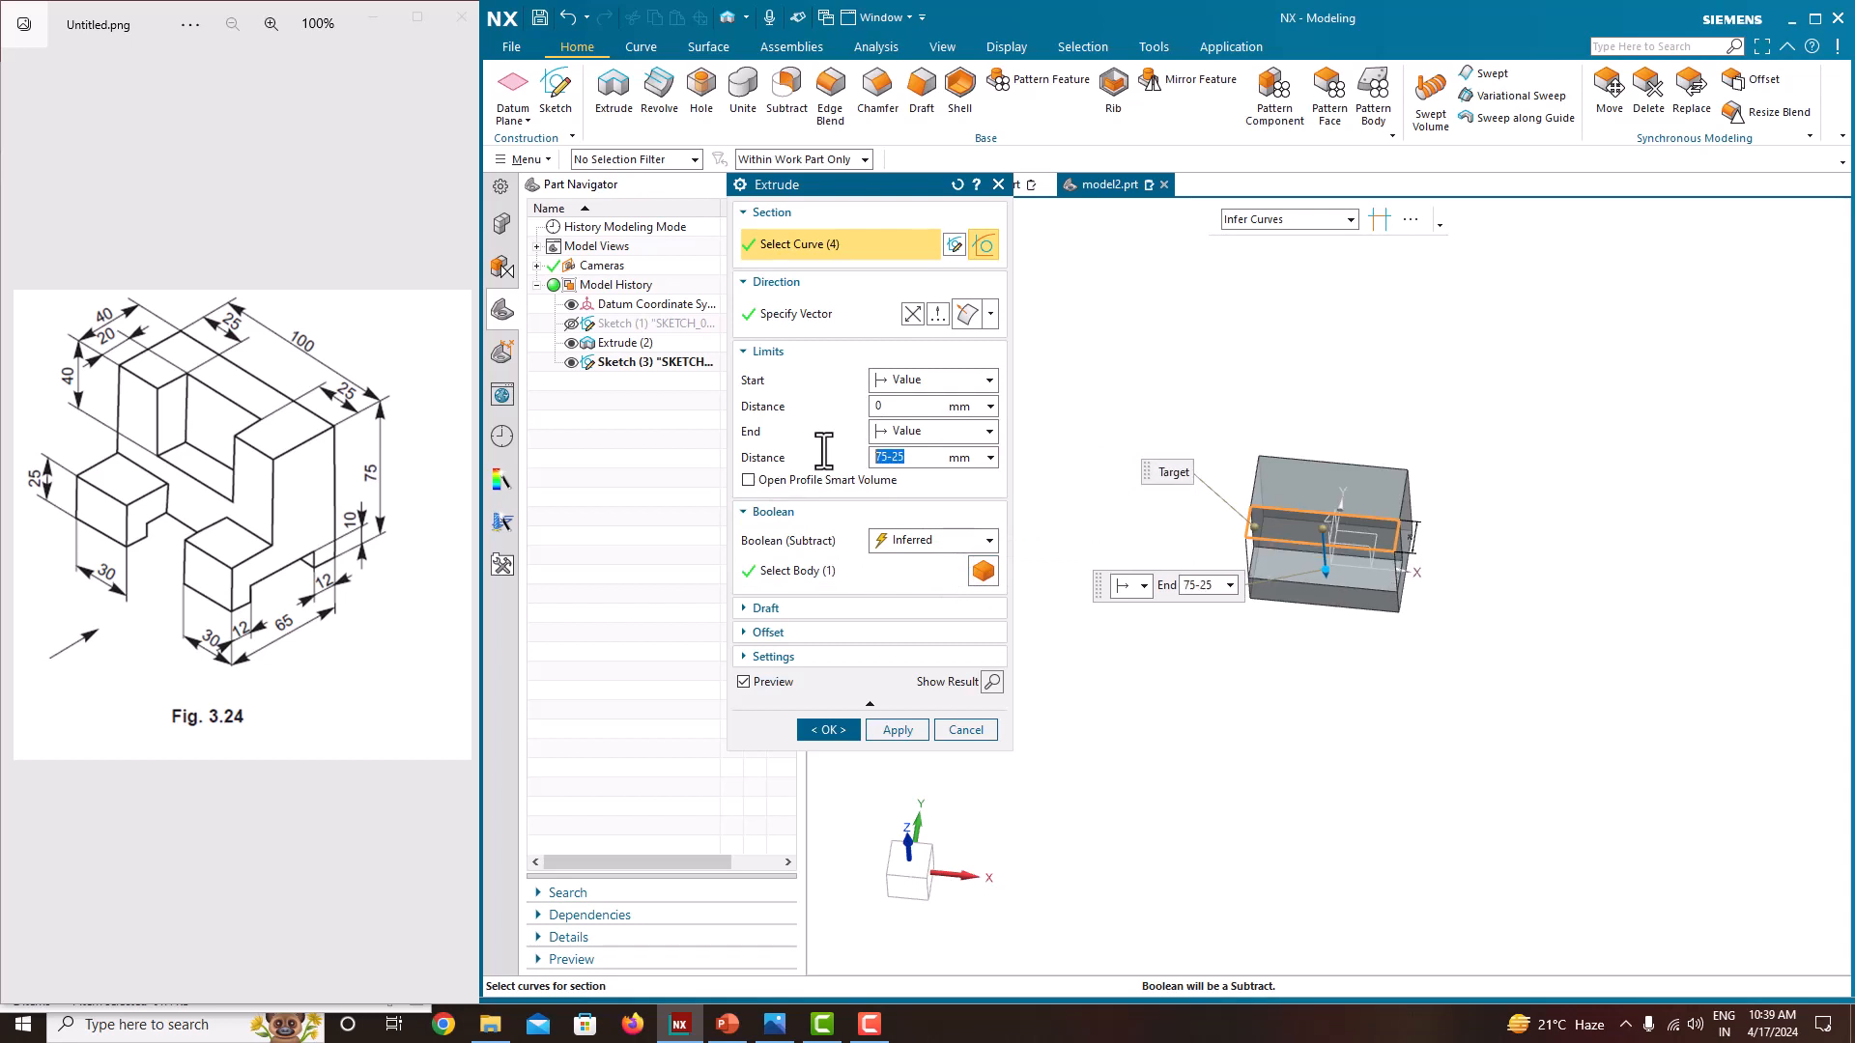
left_click(827, 729)
middle_click_drag(1256, 588, 1266, 518)
scroll(1267, 518, "up", 4)
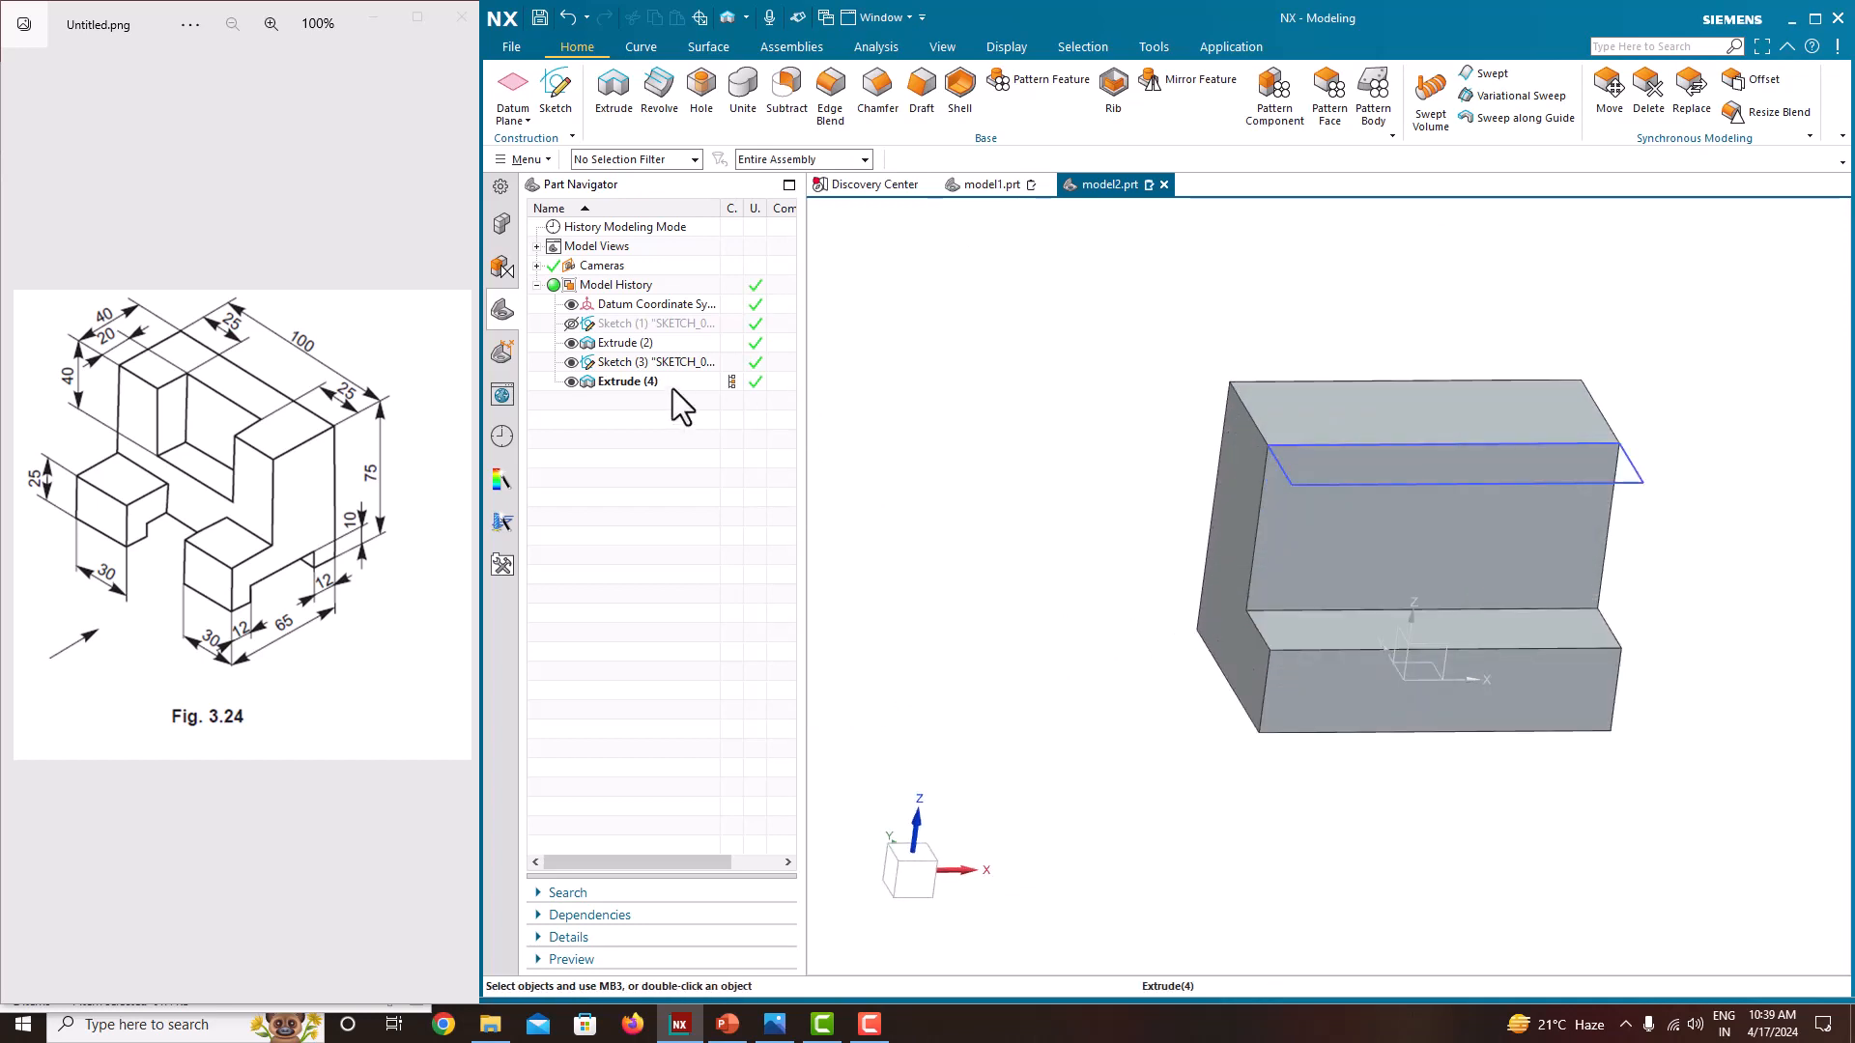
left_click(571, 362)
Start a new sketch on the L-shaped end face of the block
middle_click_drag(1169, 553, 1104, 572)
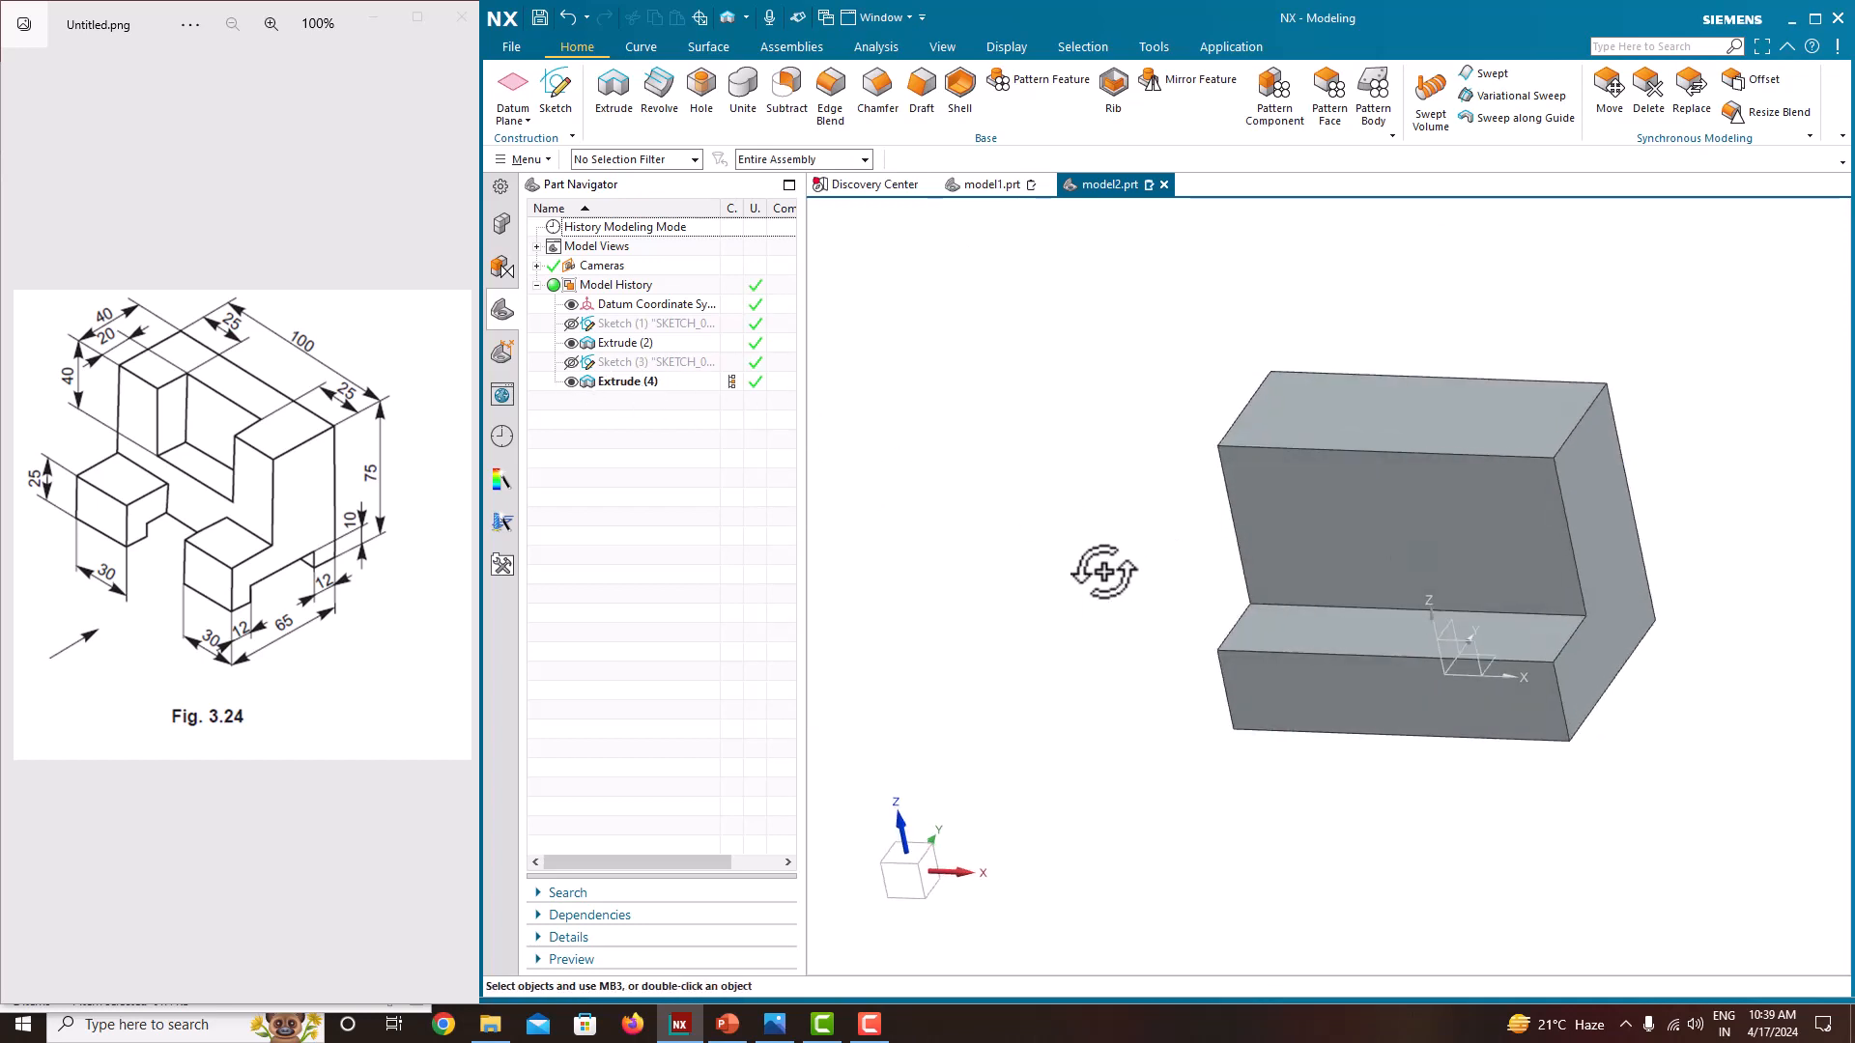
middle_click_drag(1531, 686, 1475, 668)
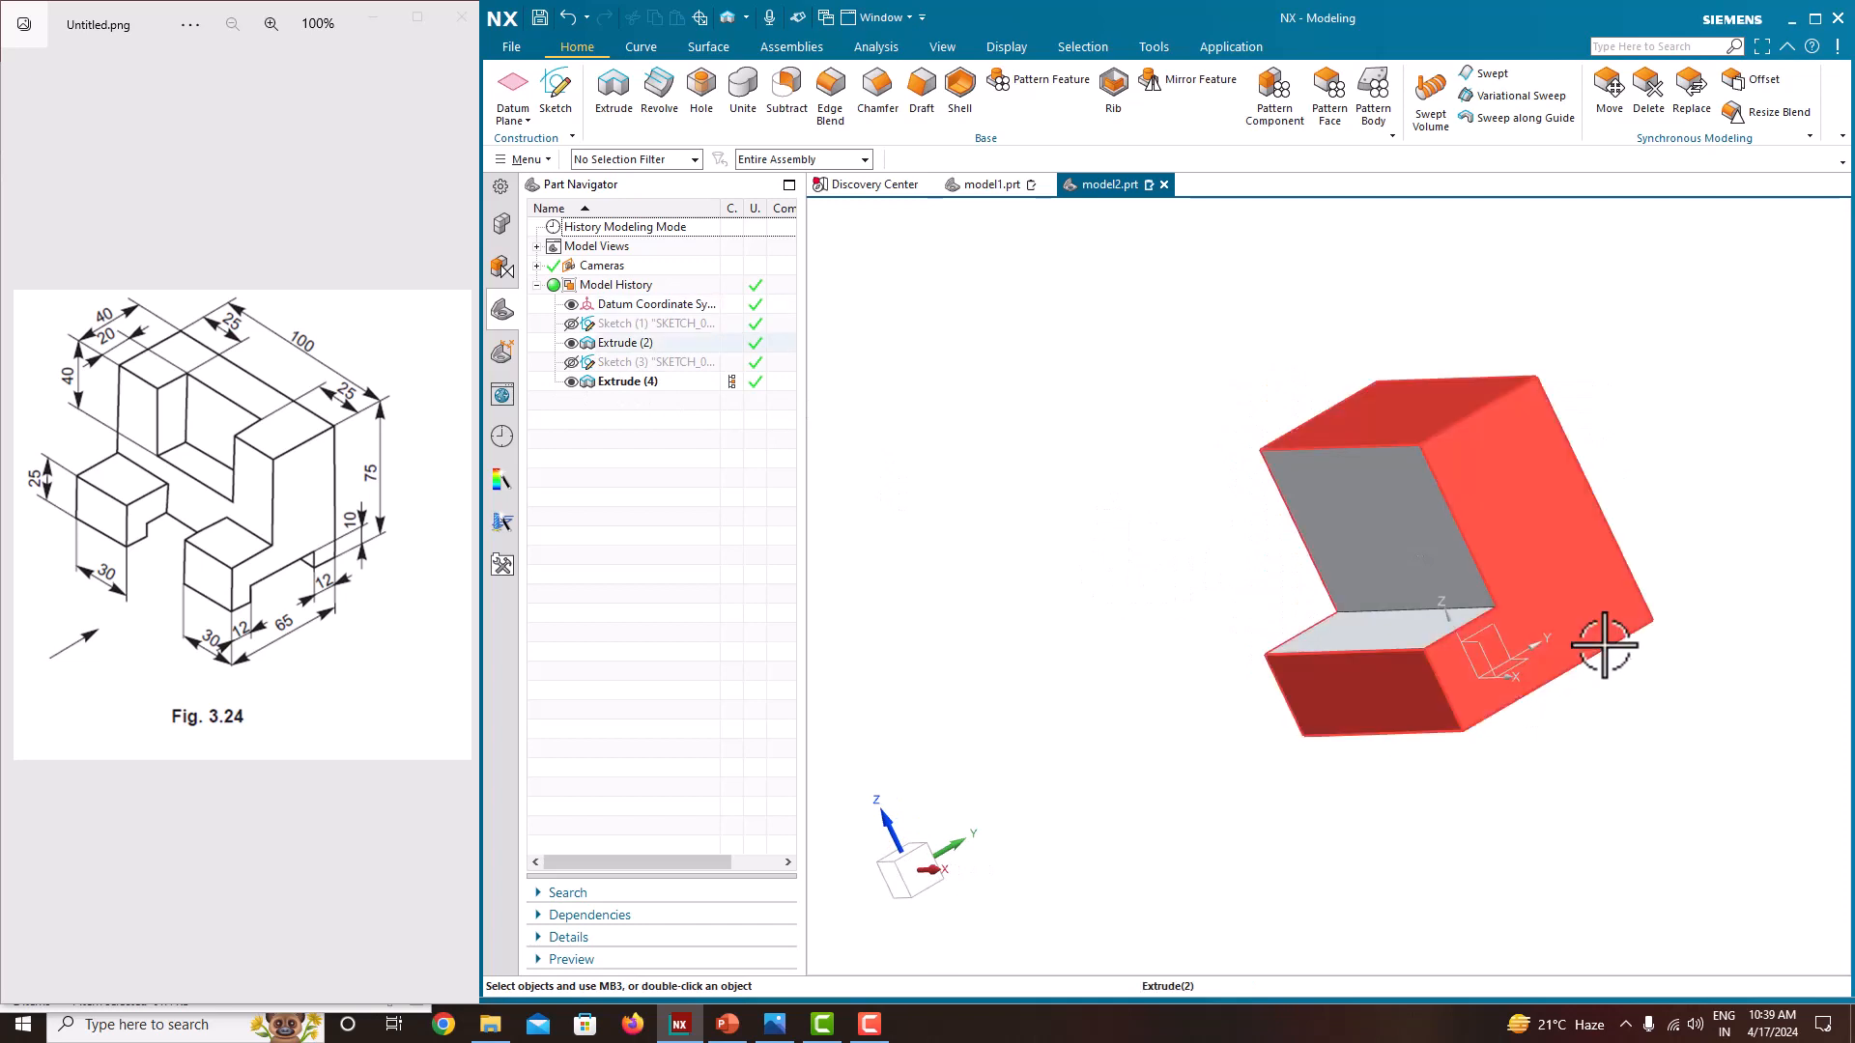
left_click(557, 92)
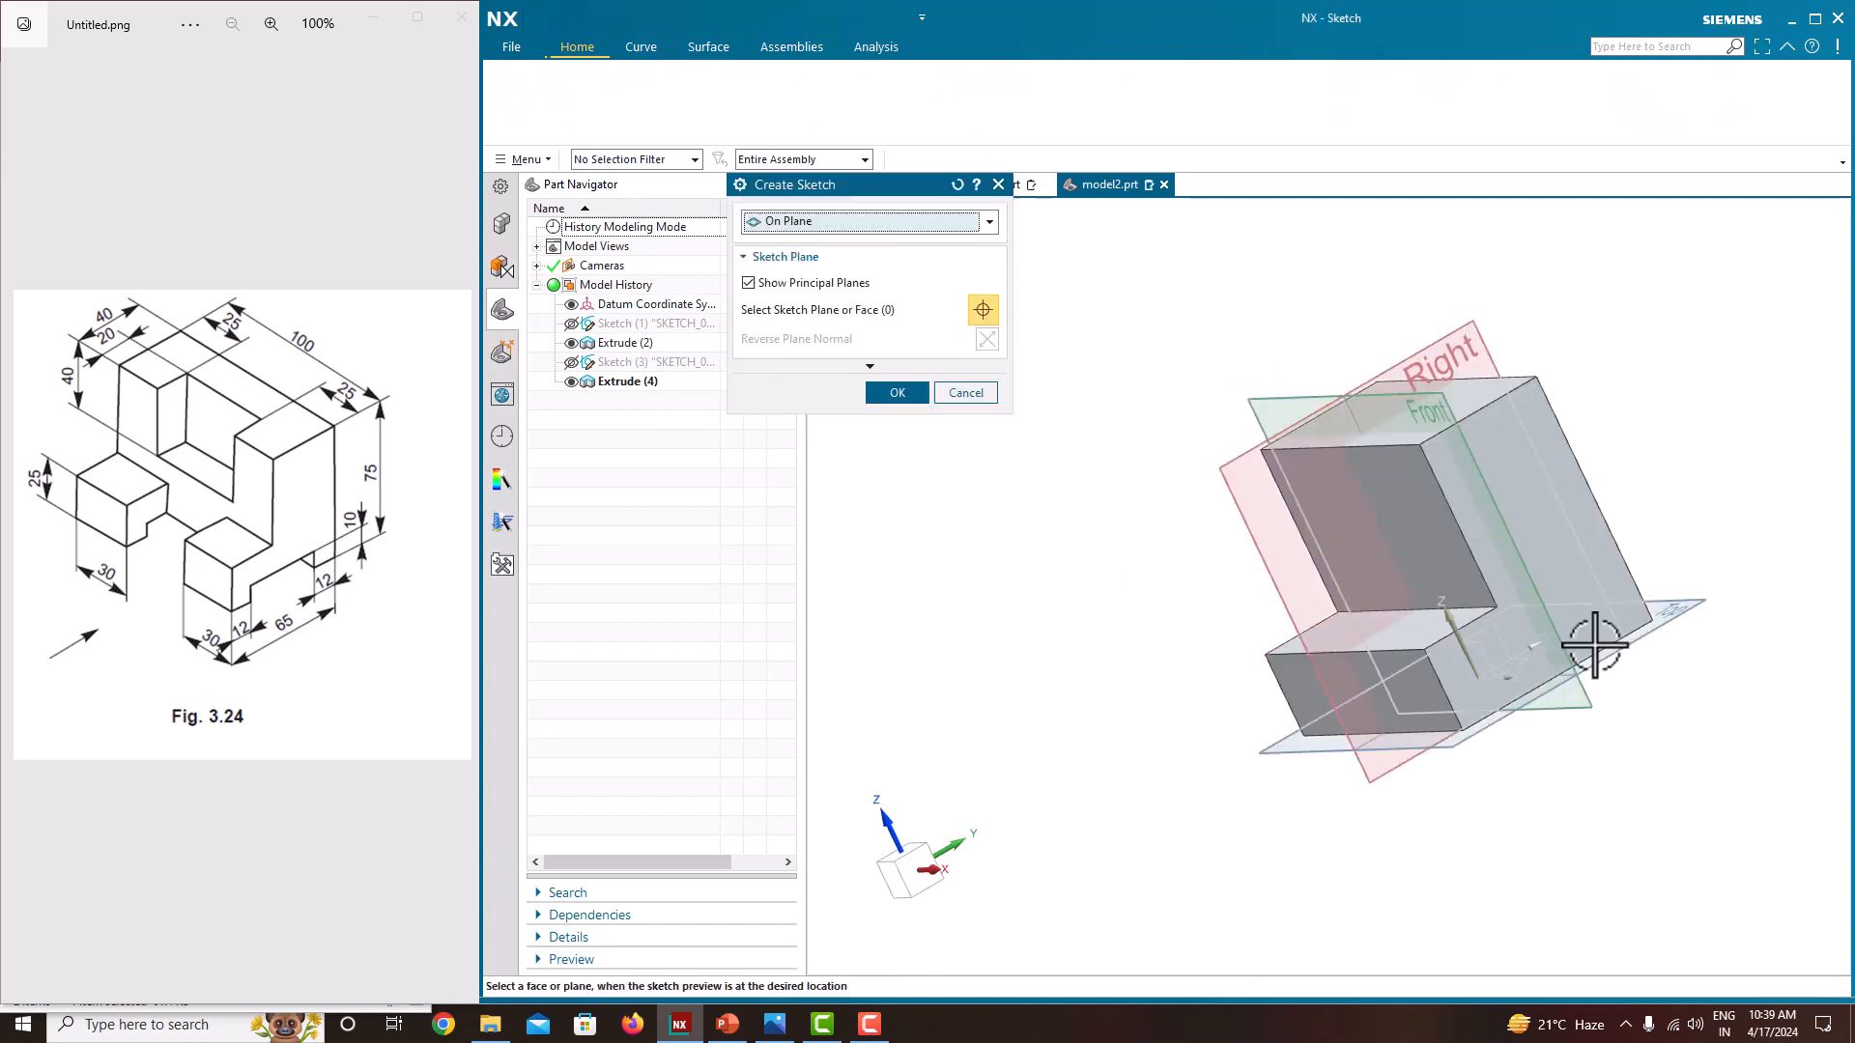
left_click(1595, 645)
middle_click_drag(1640, 737, 1578, 815)
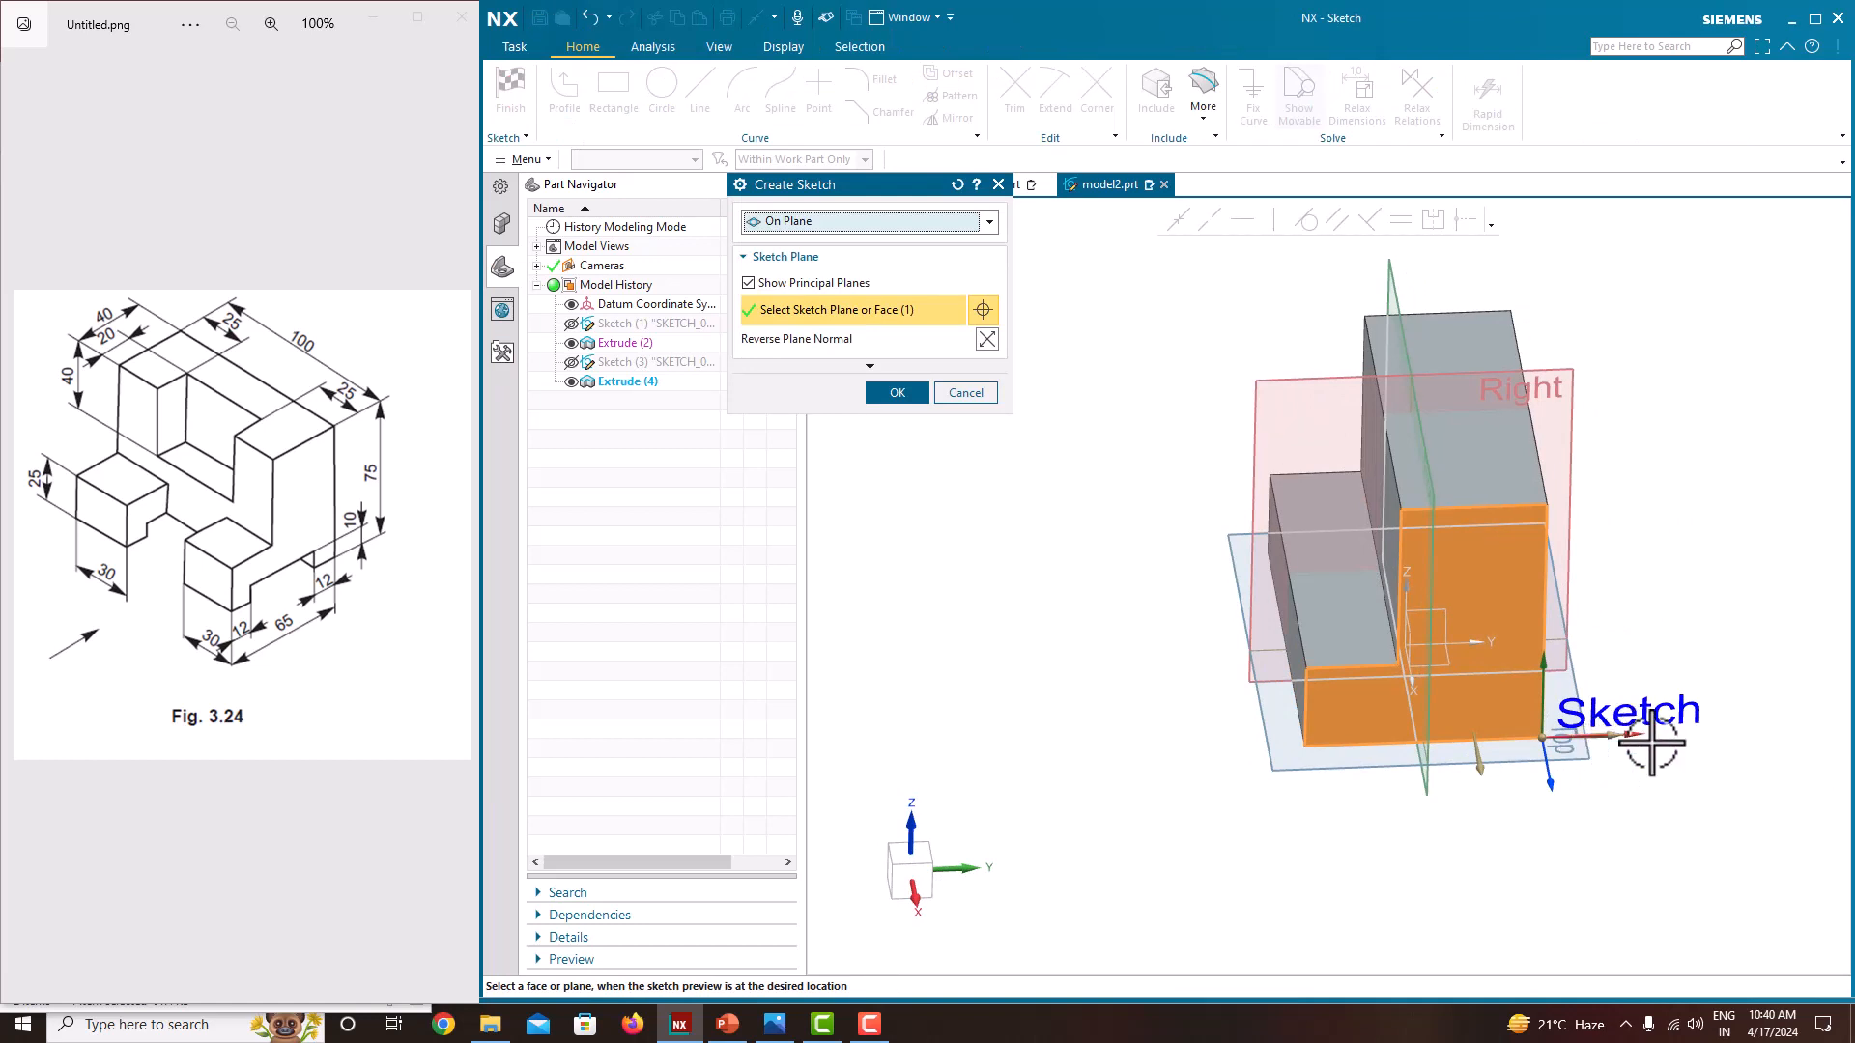
left_click(898, 397)
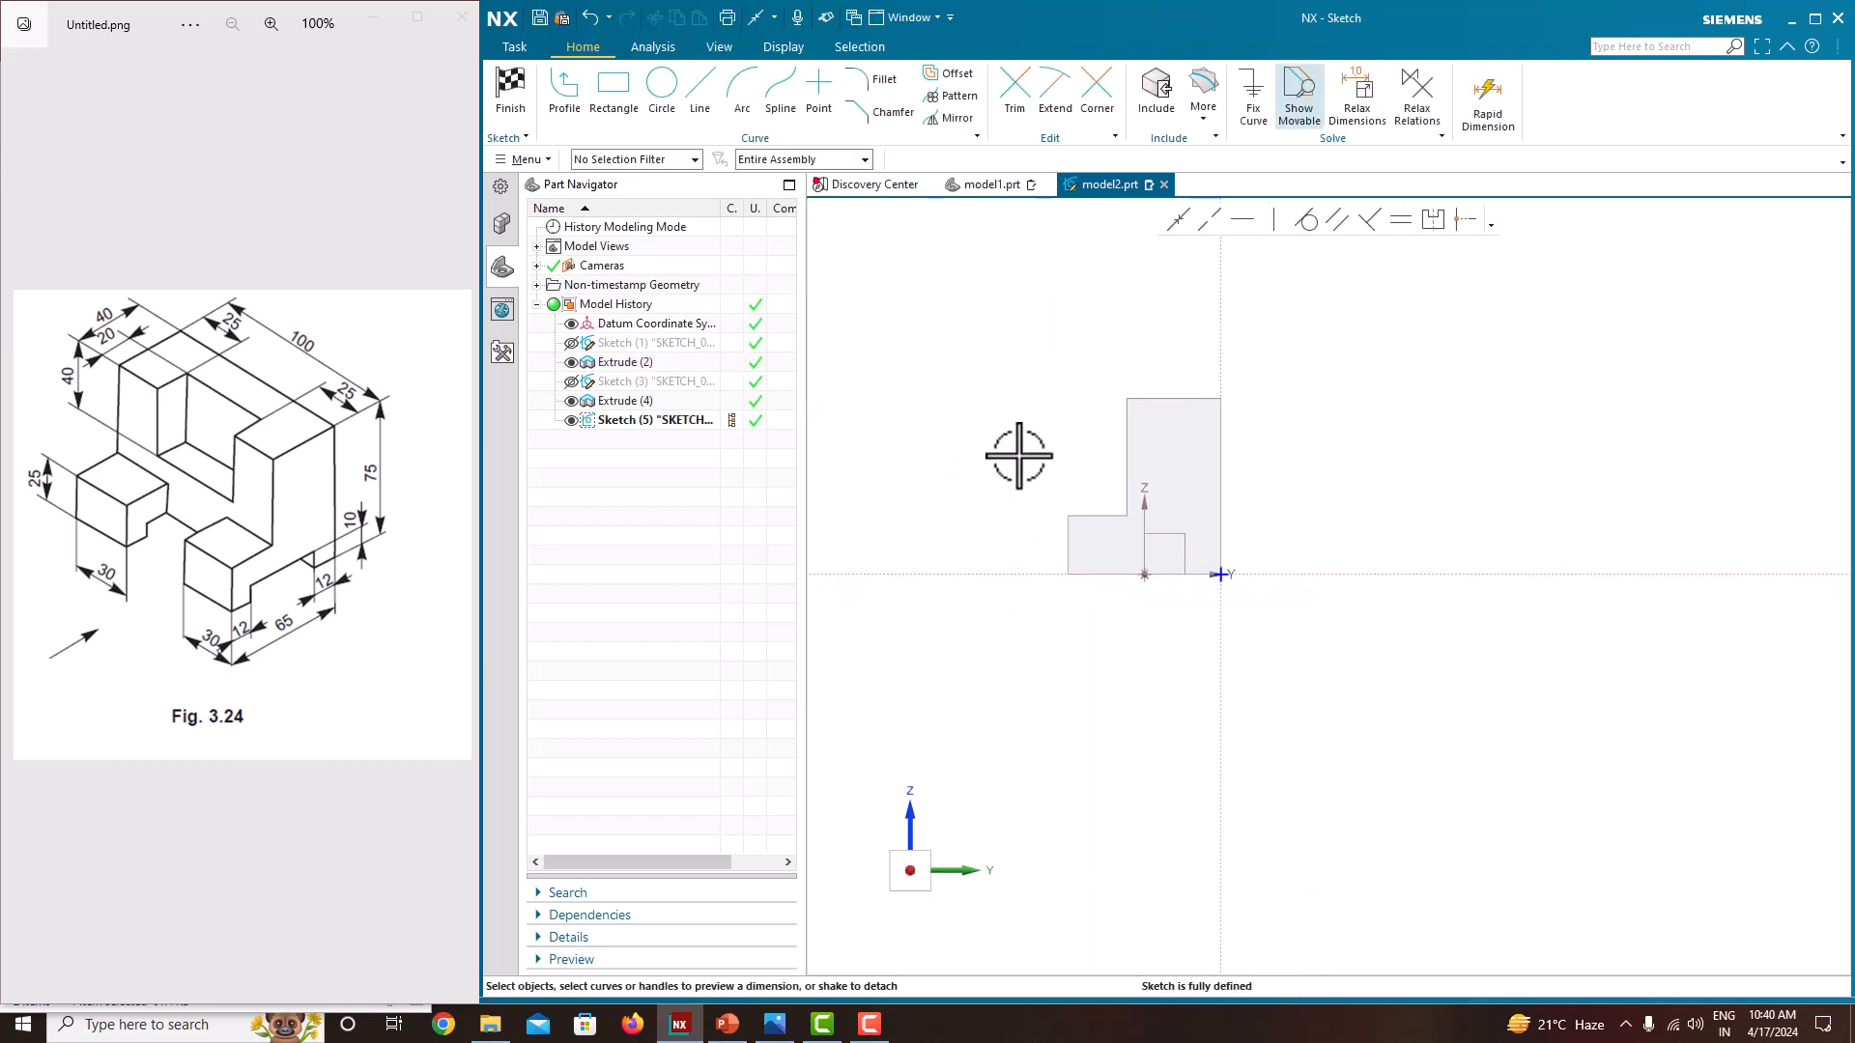
With the selection scope within work part only, sketch a rectangle about 12.5 mm high standing on the end face's bottom edge
scroll(1019, 456, "up", 2)
left_click(614, 92)
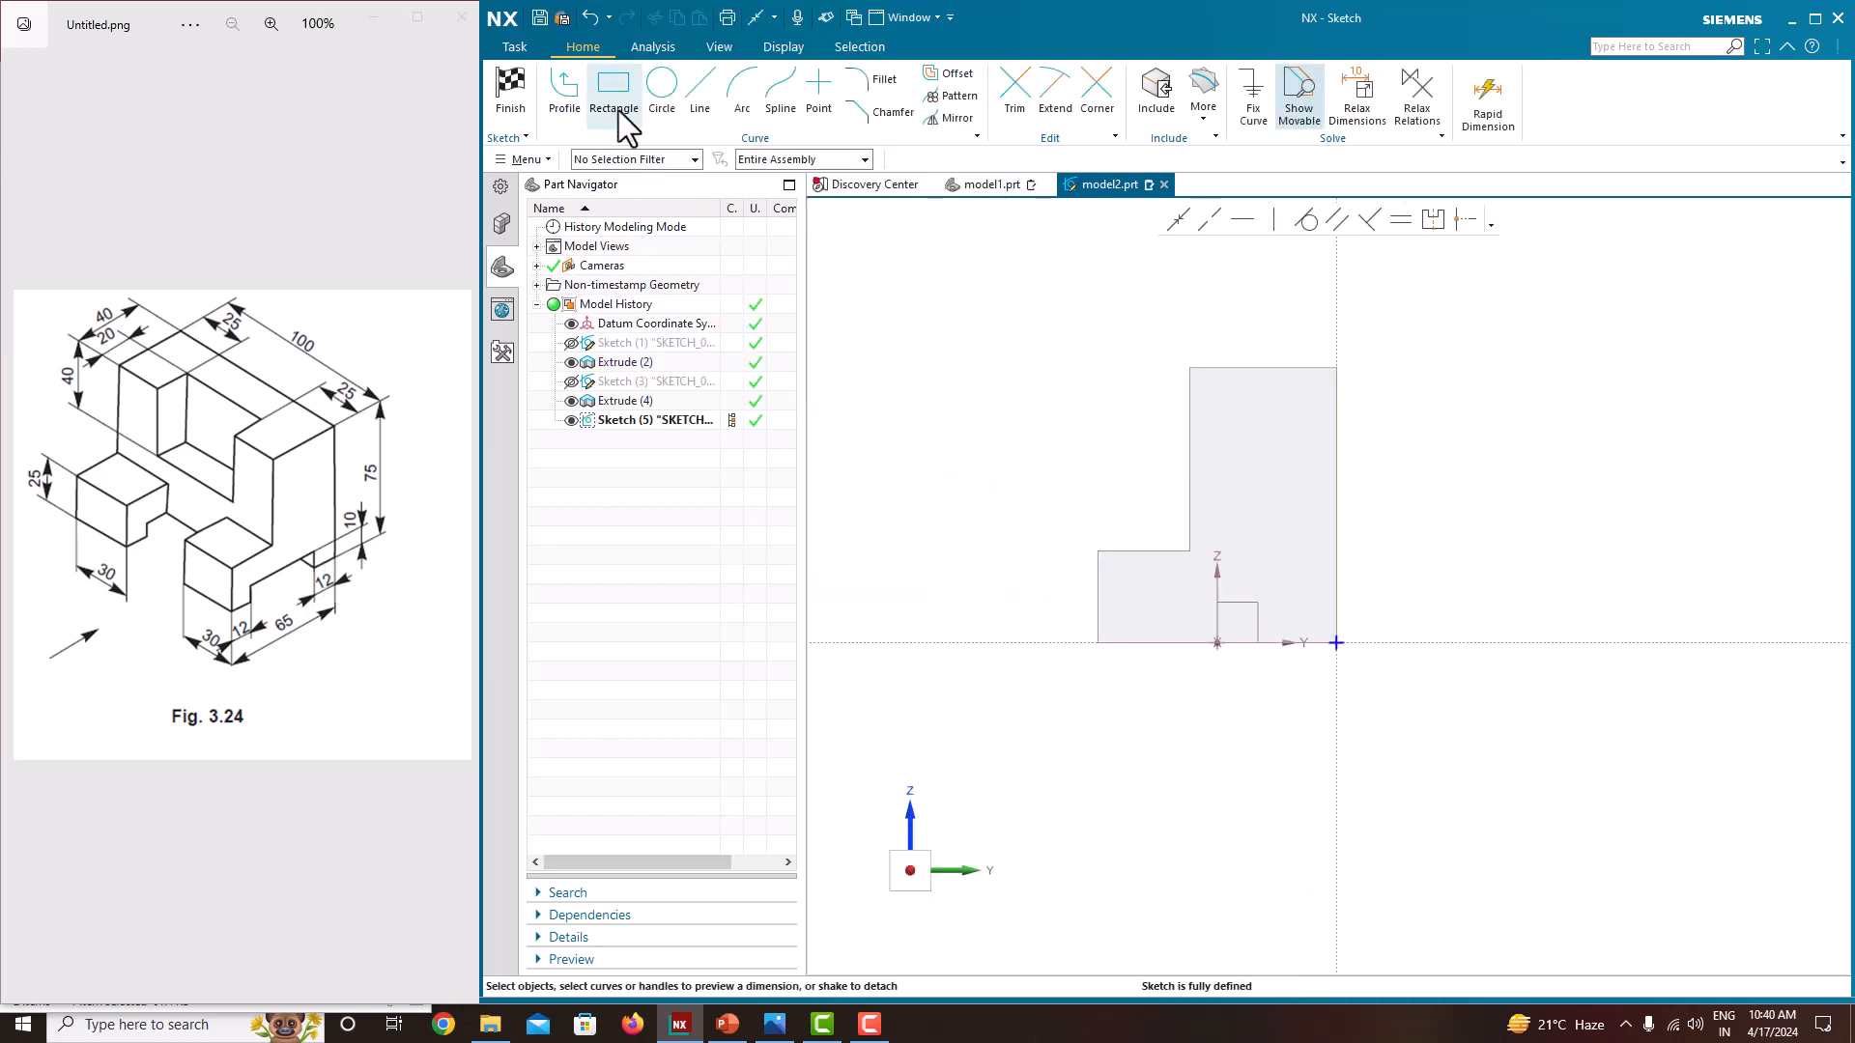
scroll(1092, 639, "up", 4)
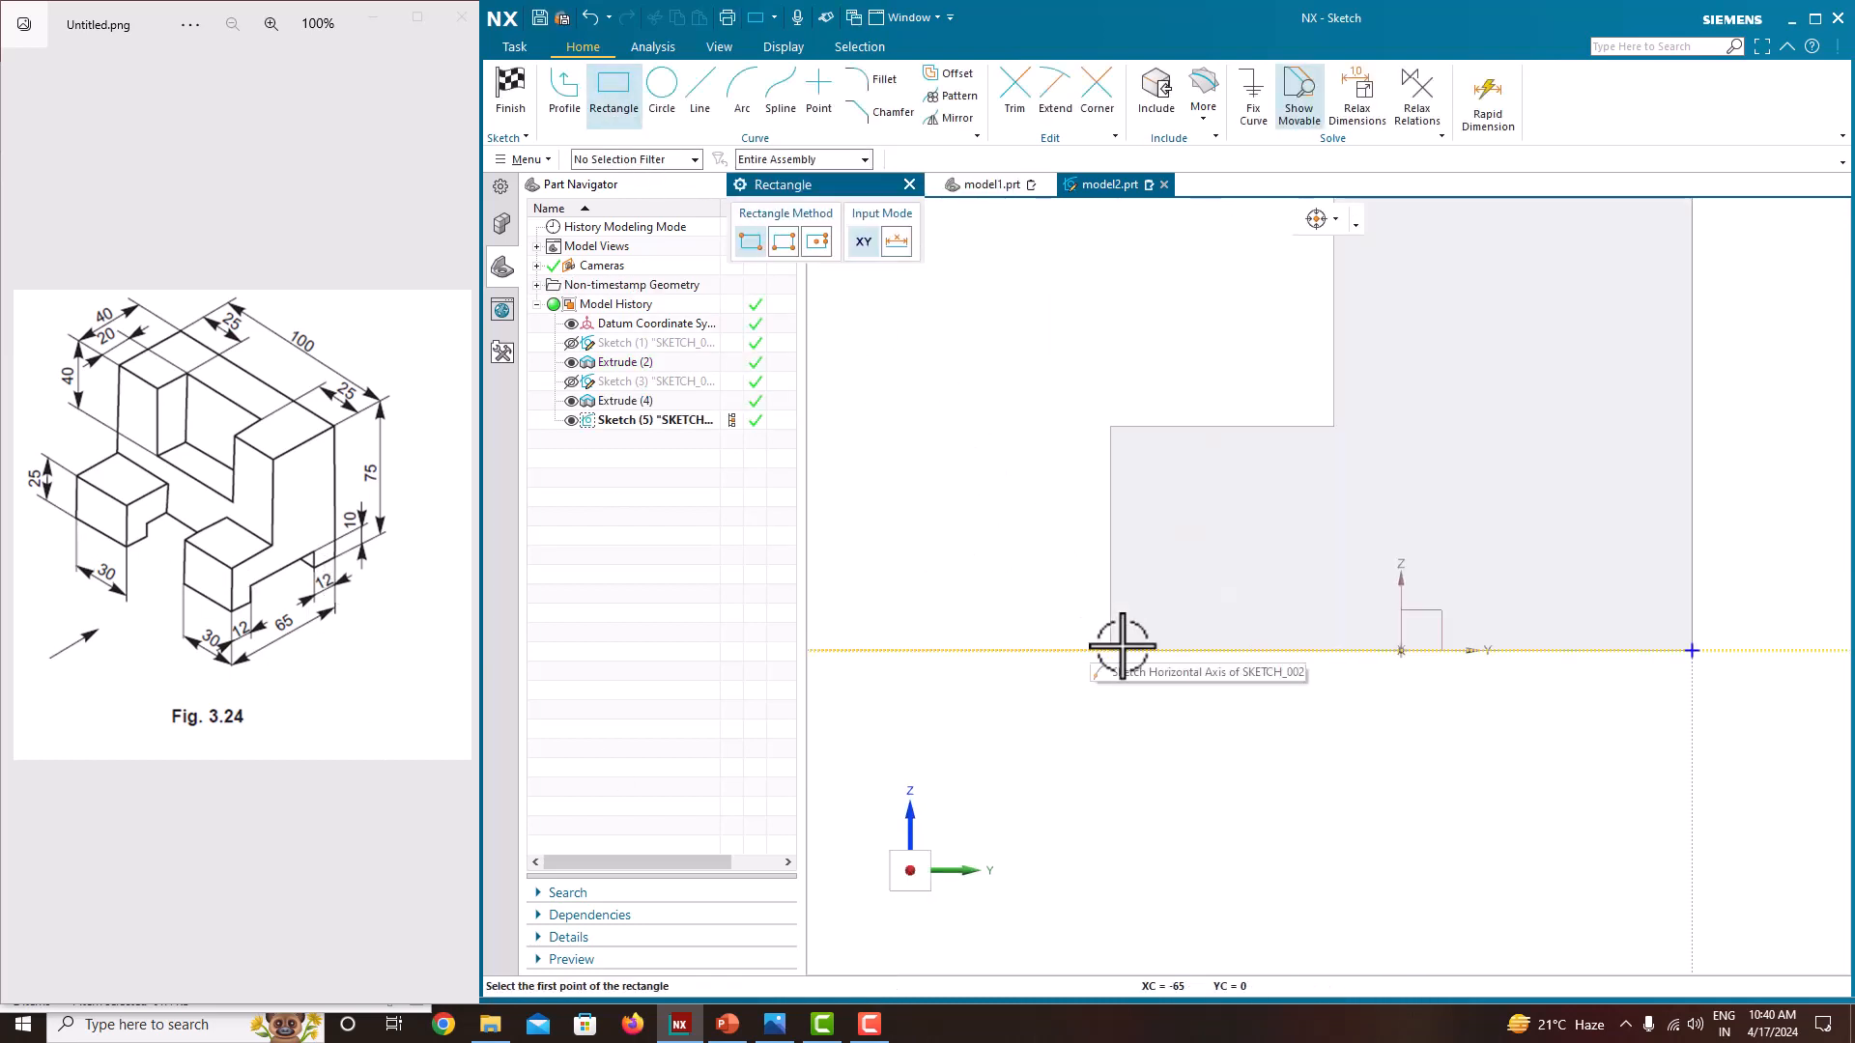
left_click(778, 160)
left_click(783, 177)
left_click(819, 161)
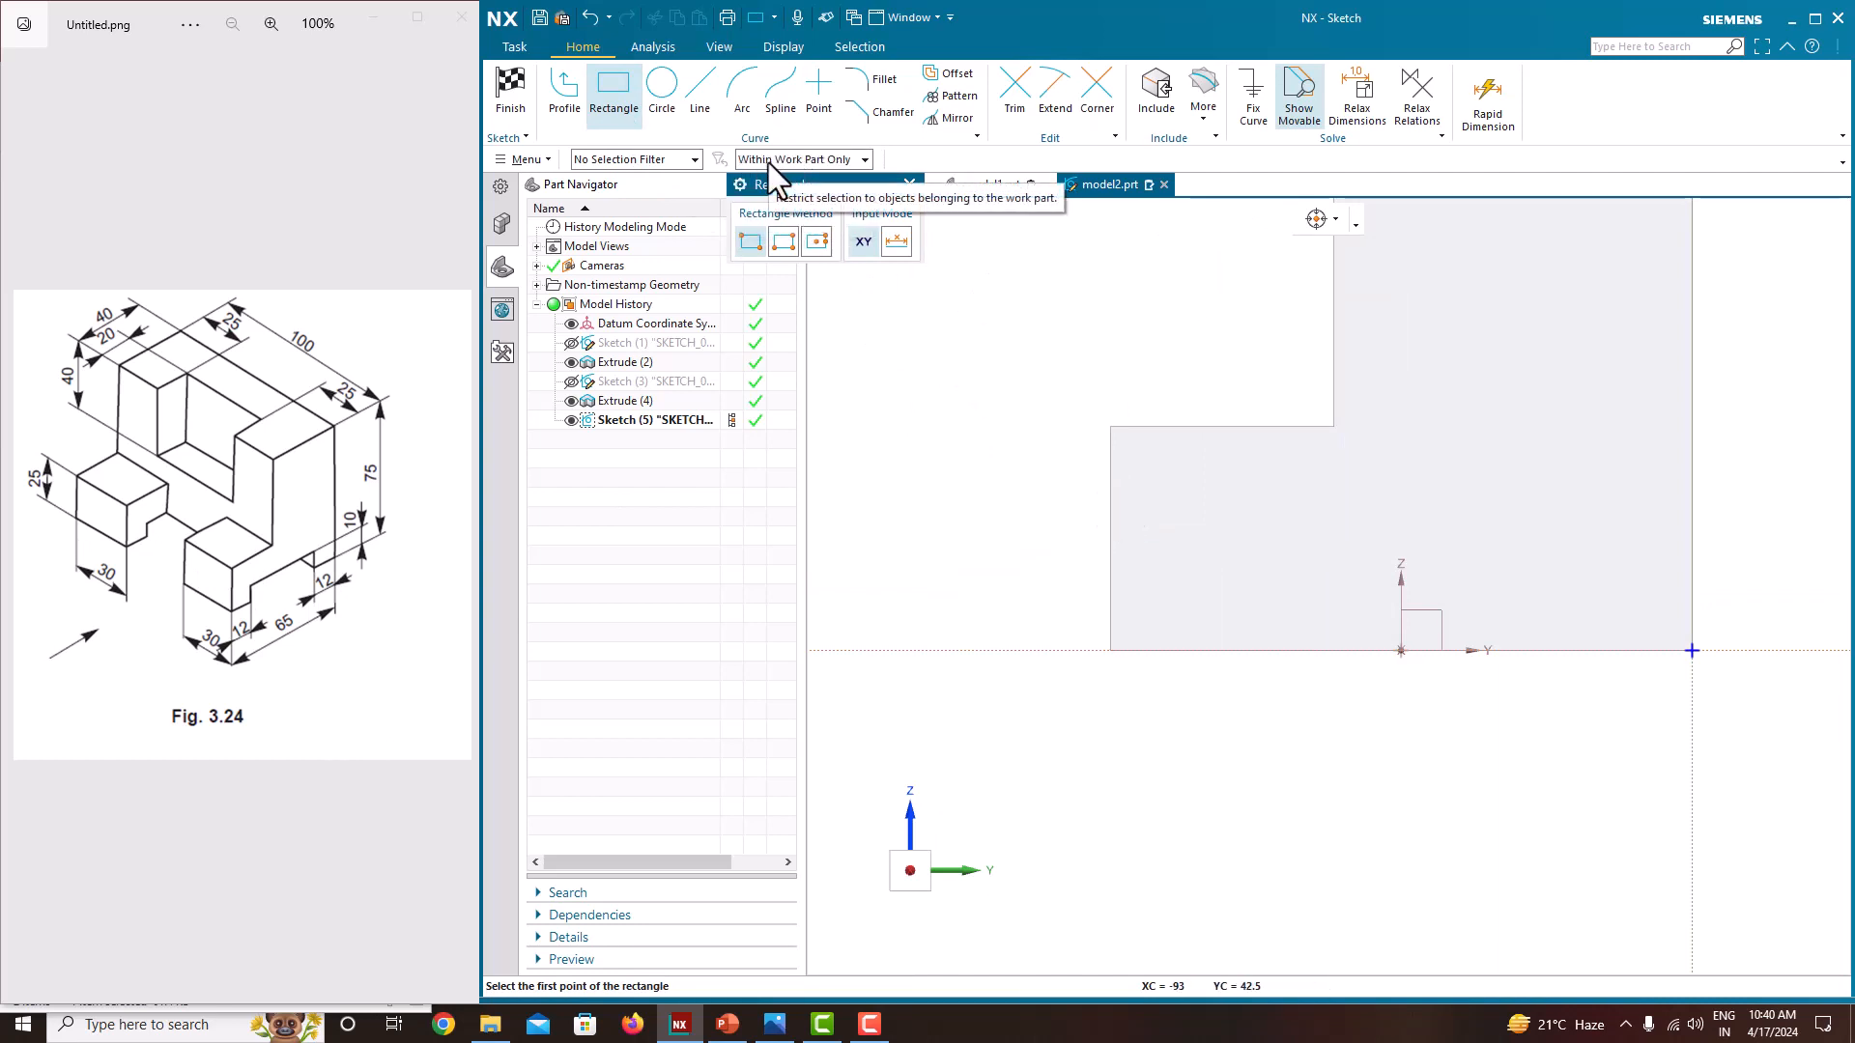
left_click(1182, 650)
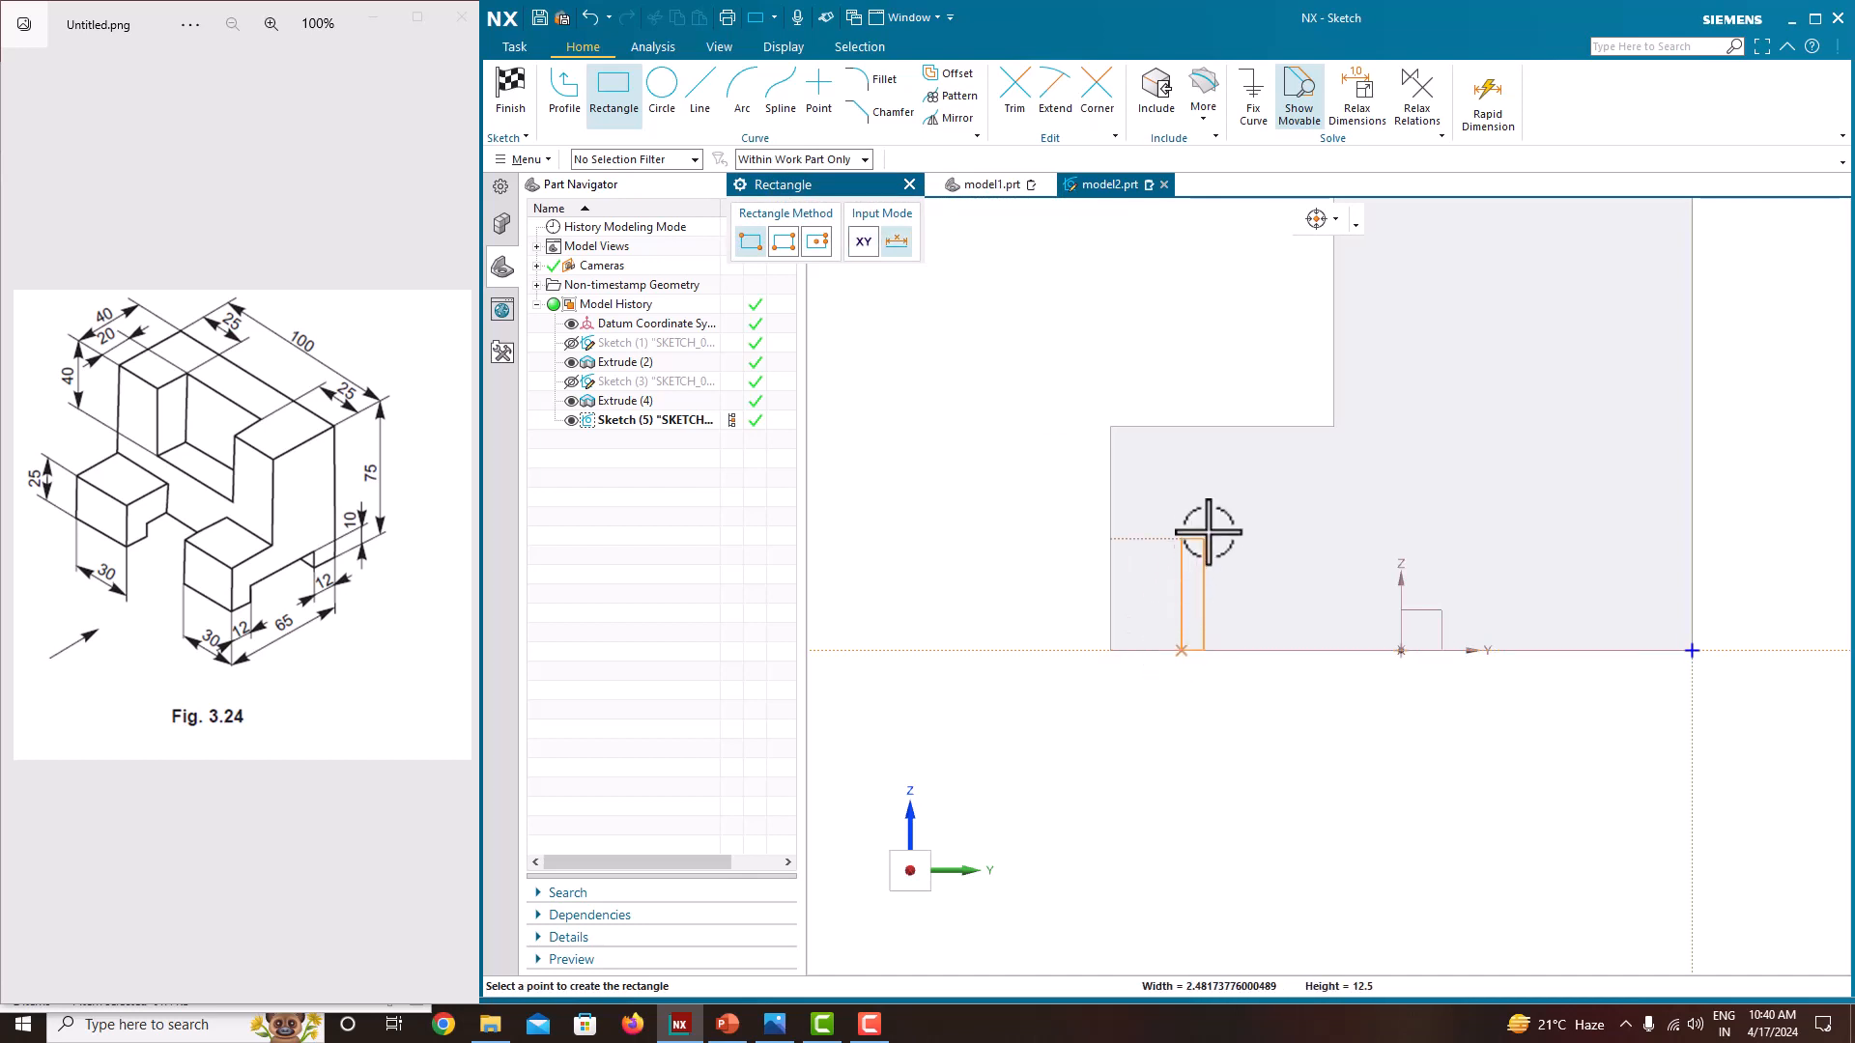
left_click(1643, 548)
key("Escape")
scroll(1234, 579, "down", 2)
scroll(1371, 599, "up", 2)
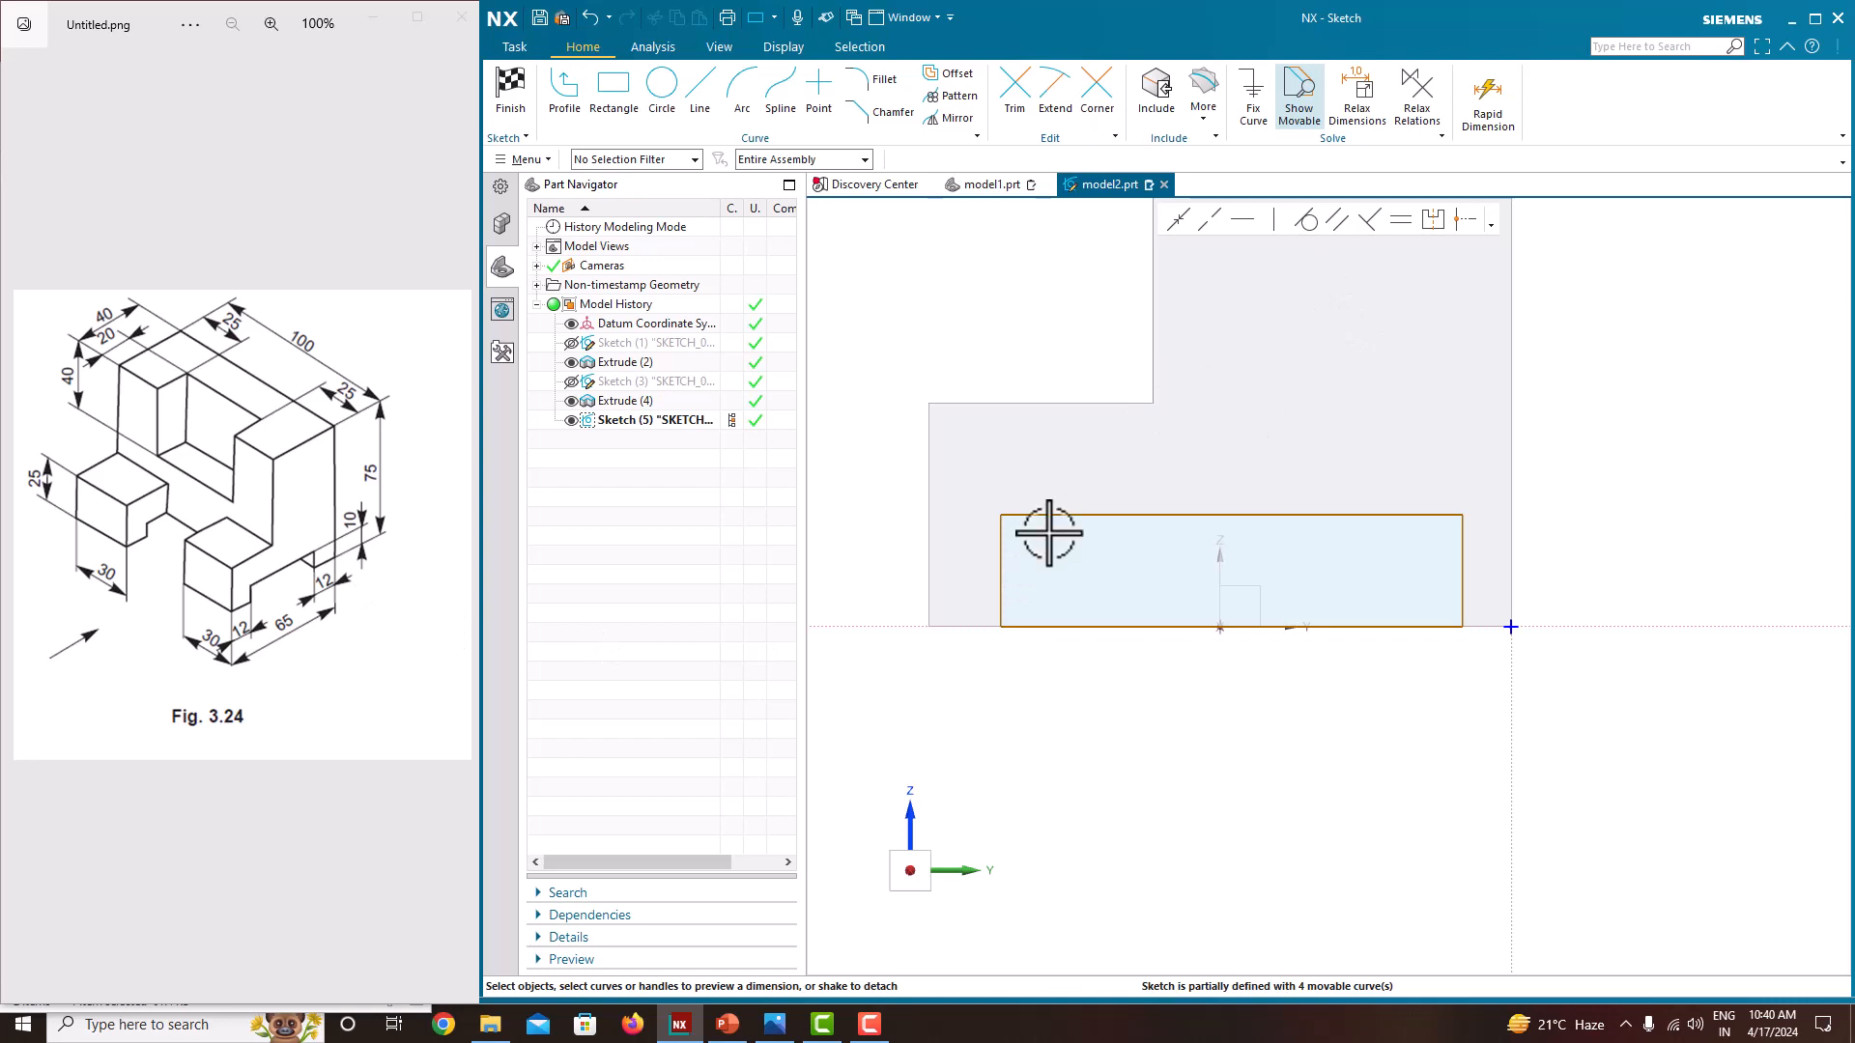
Dimension the rectangle's two short sides 12 mm from the front and rear edges of the end face
left_click(1002, 561)
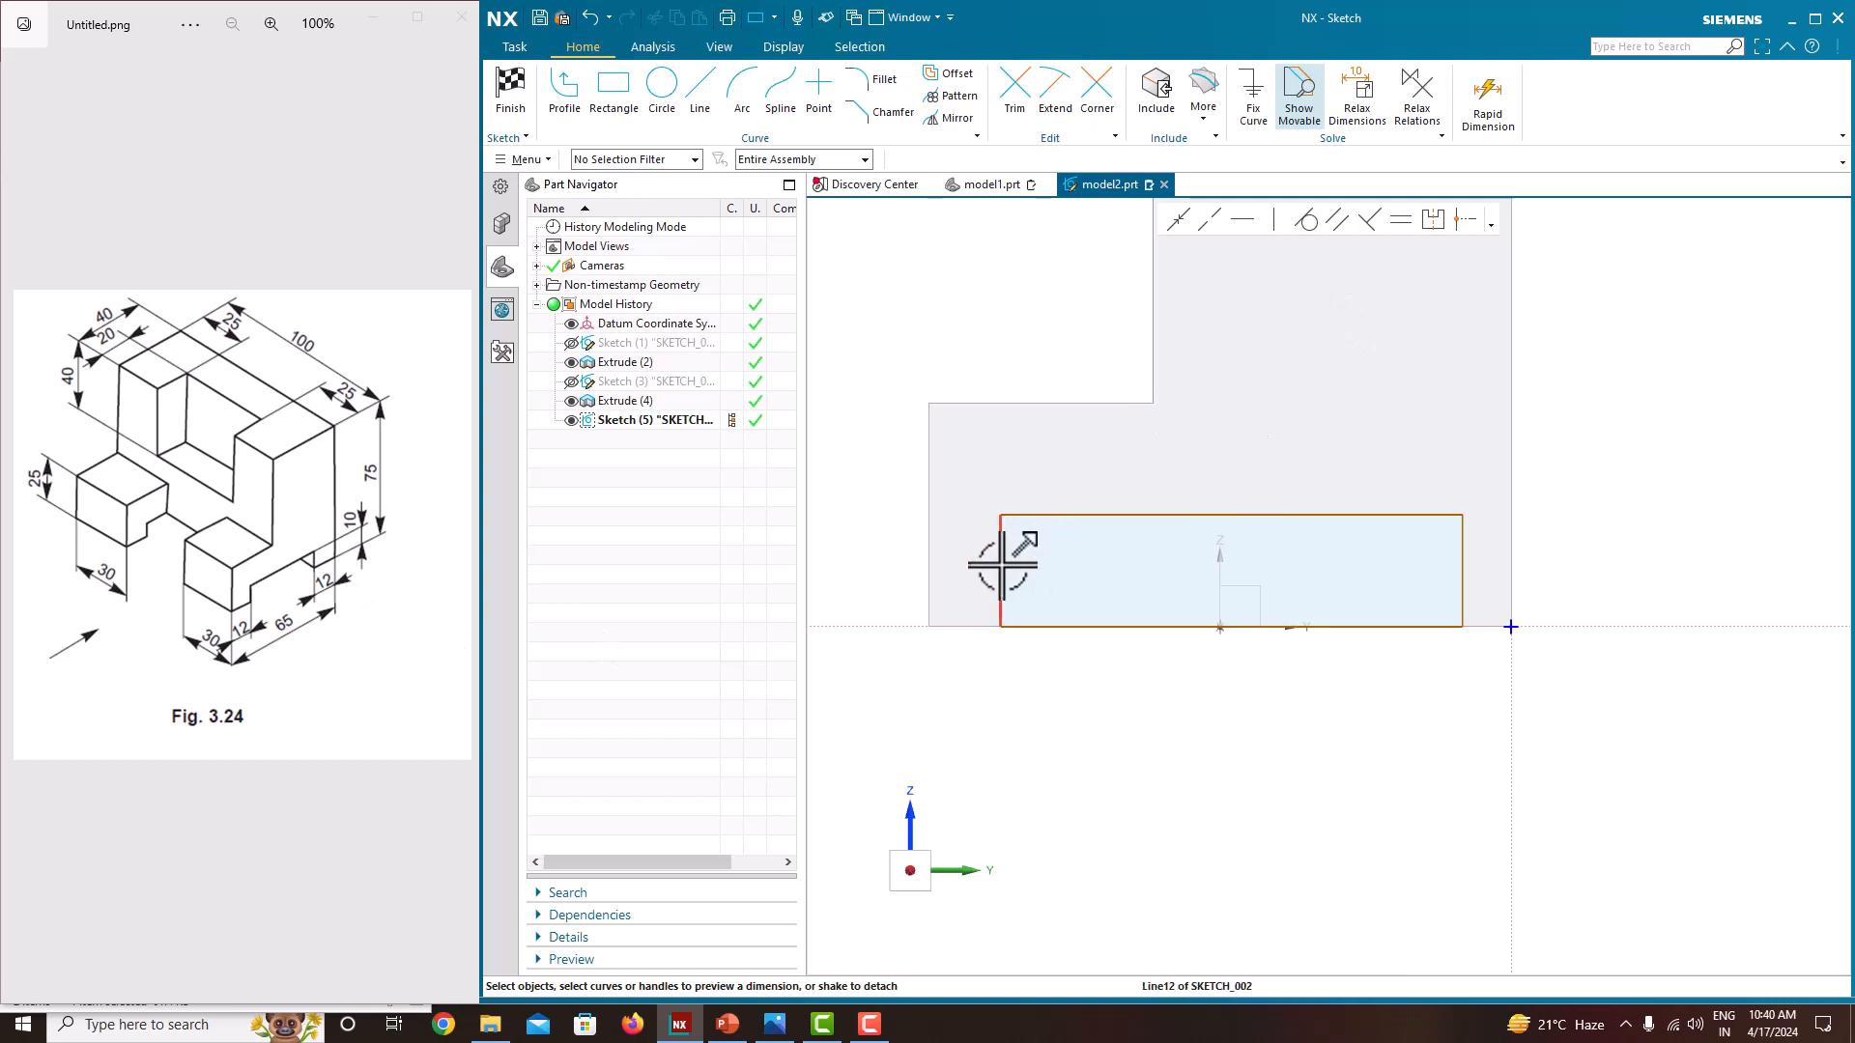
left_click(930, 568)
type("12")
key("Return")
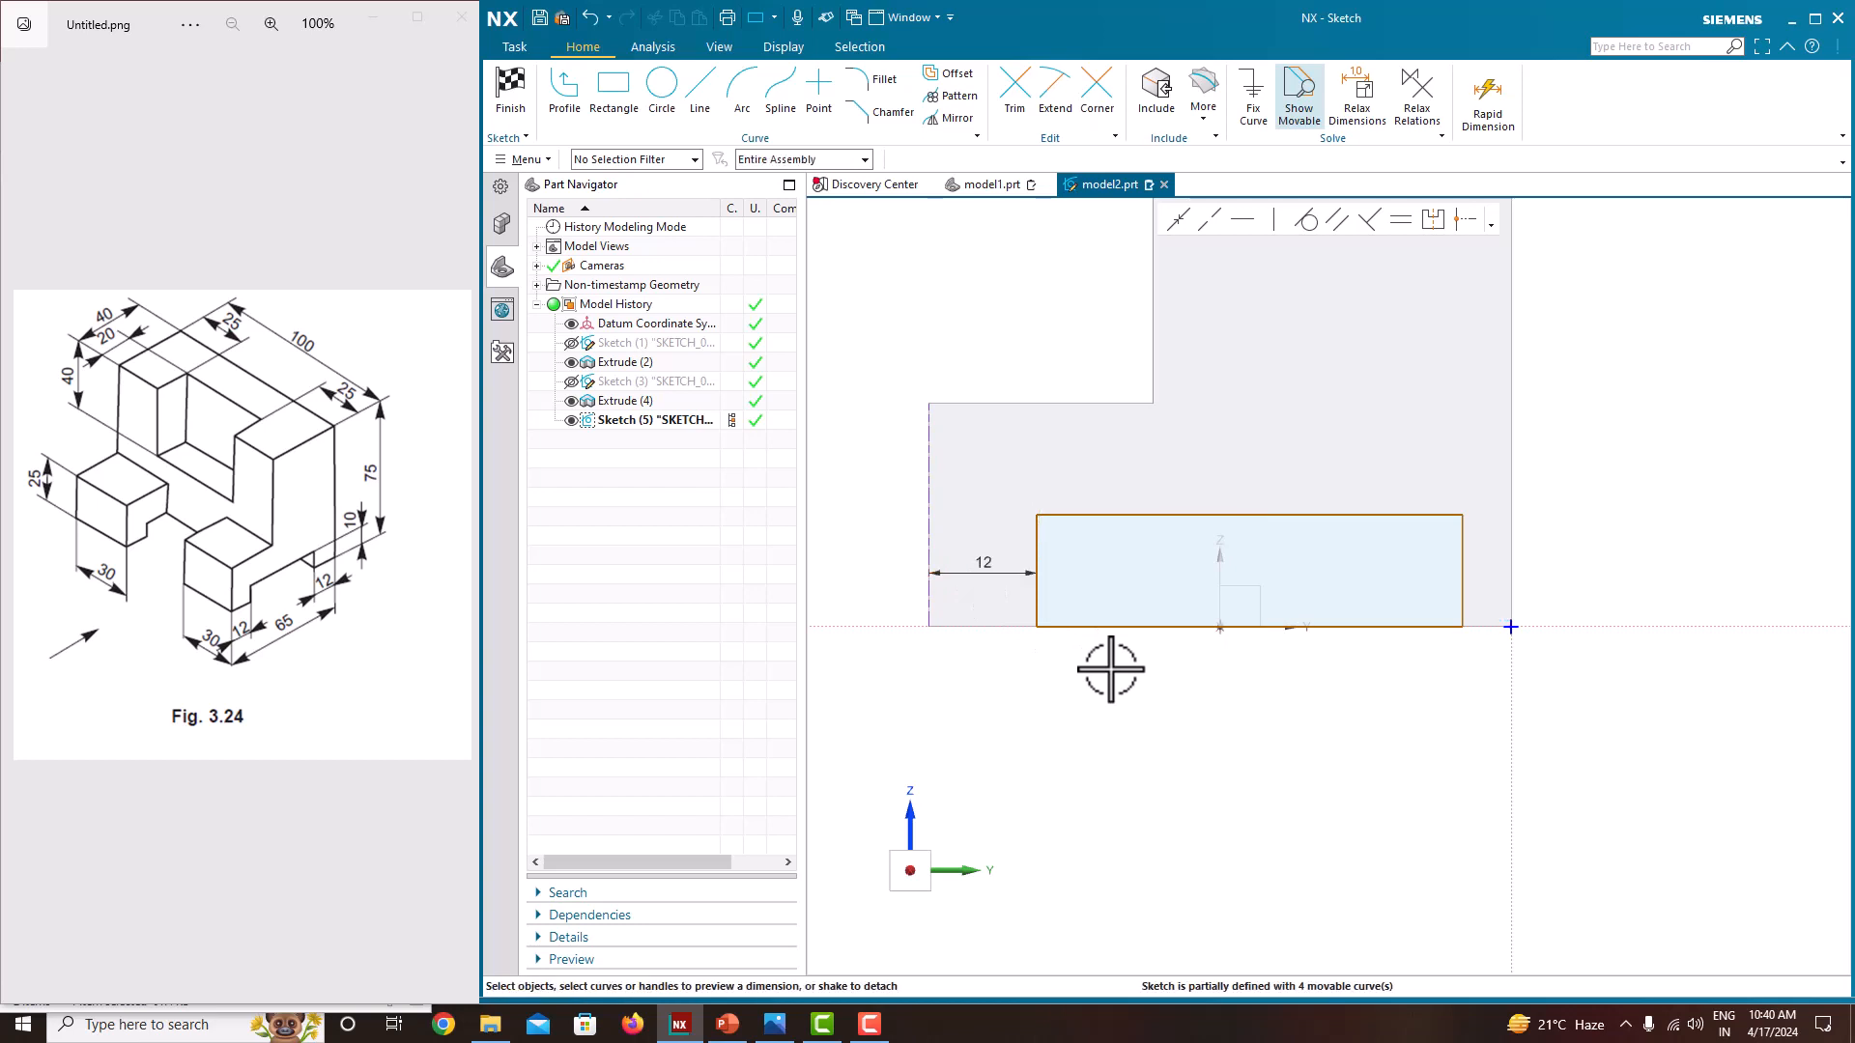
left_click(1463, 568)
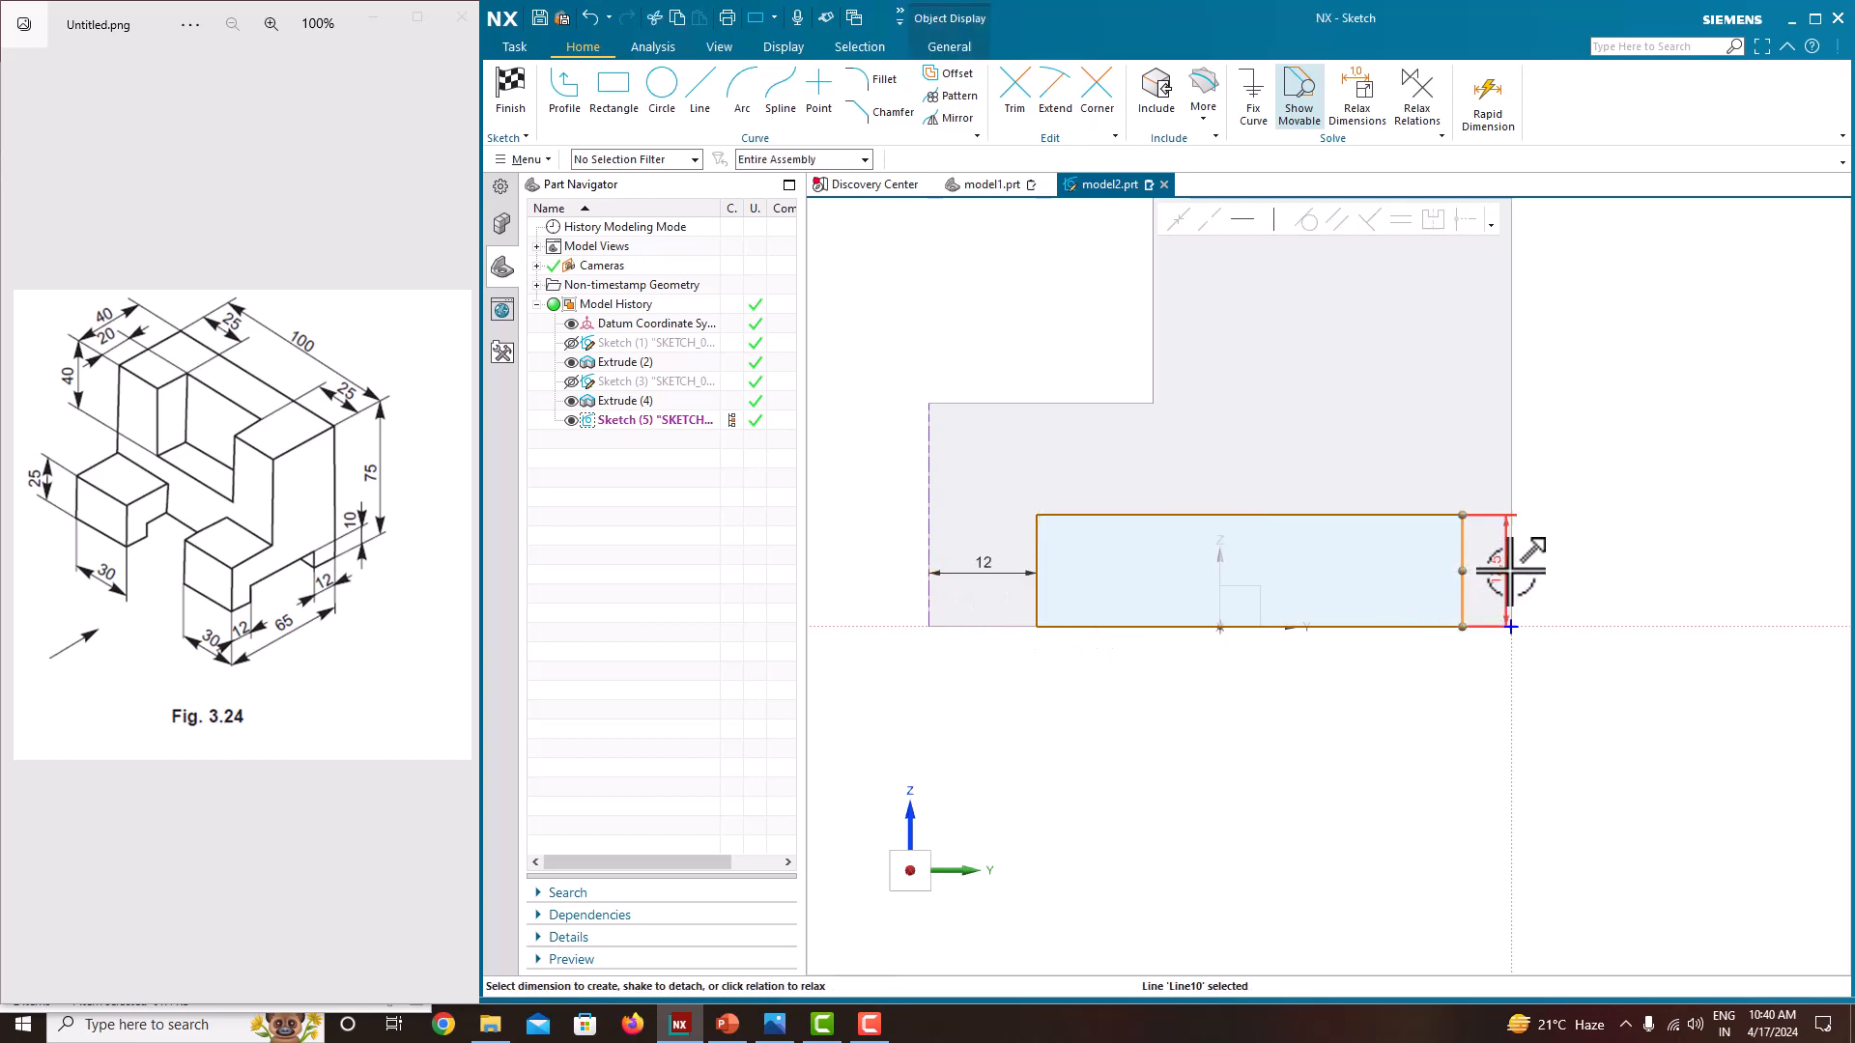
left_click(1500, 574)
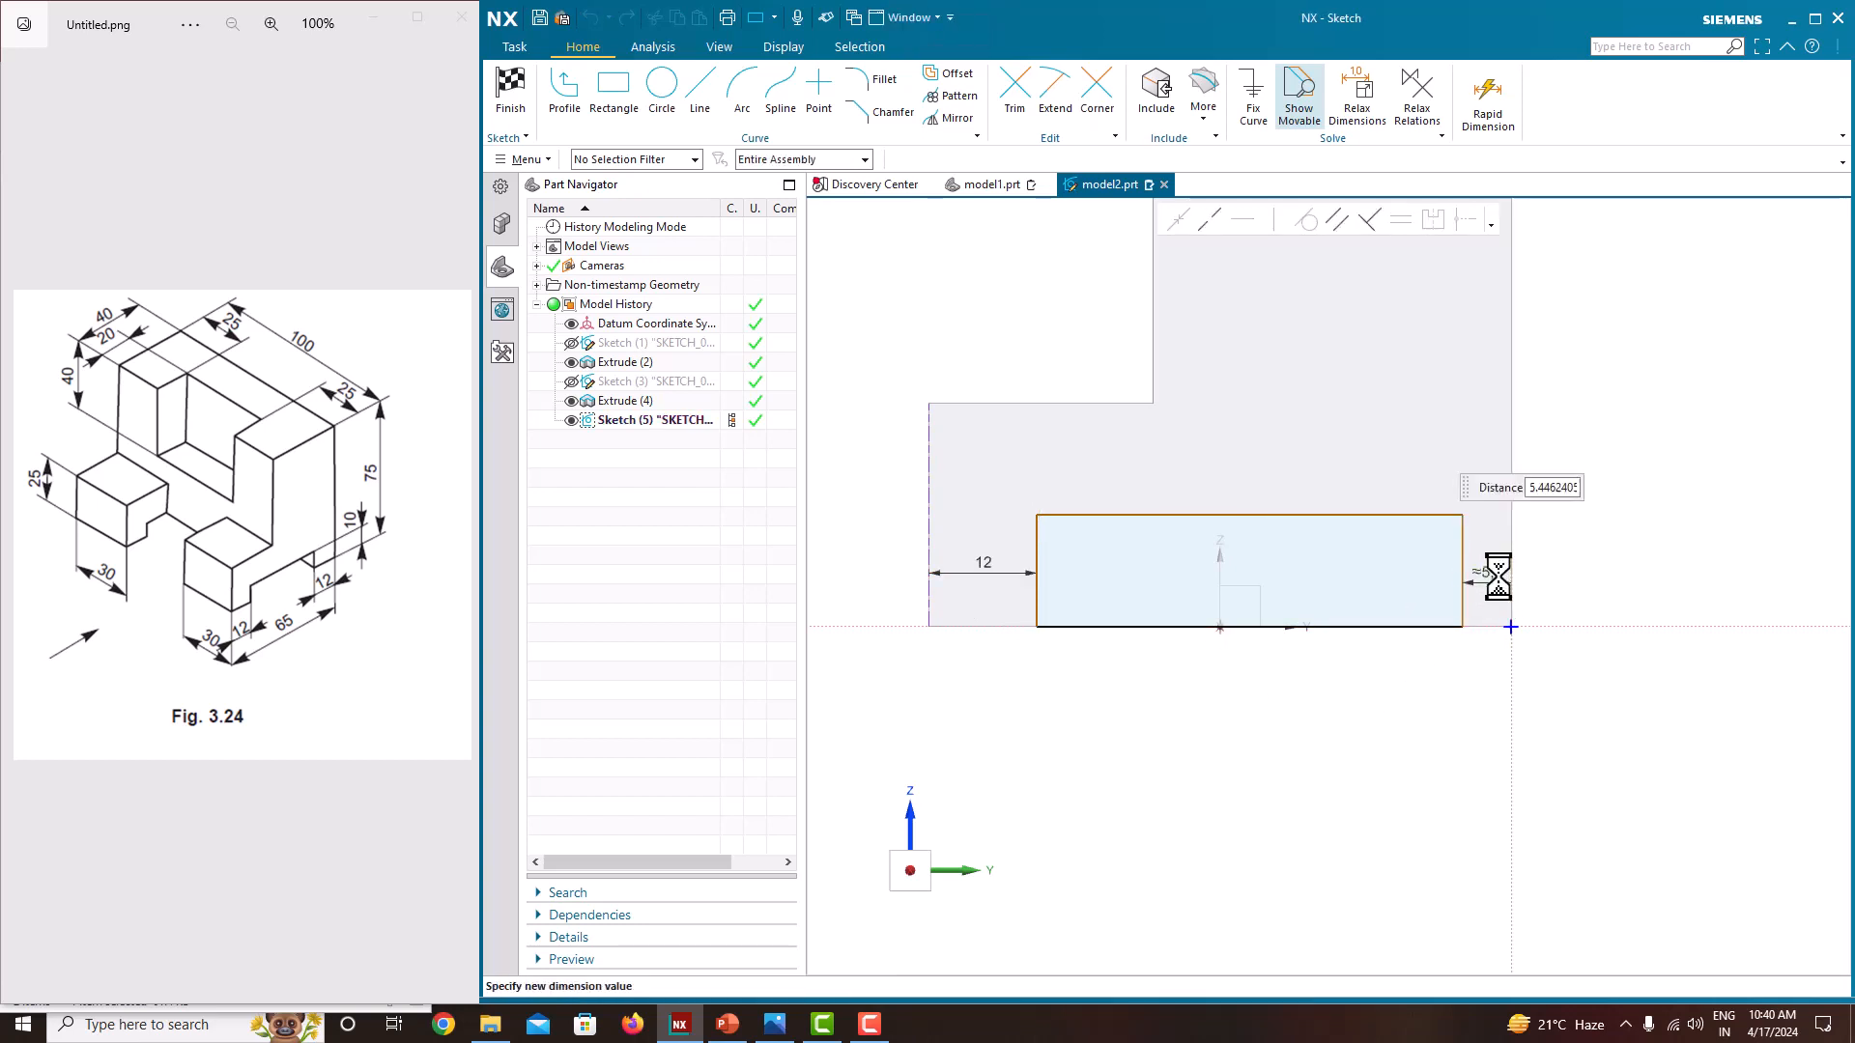
key("Return")
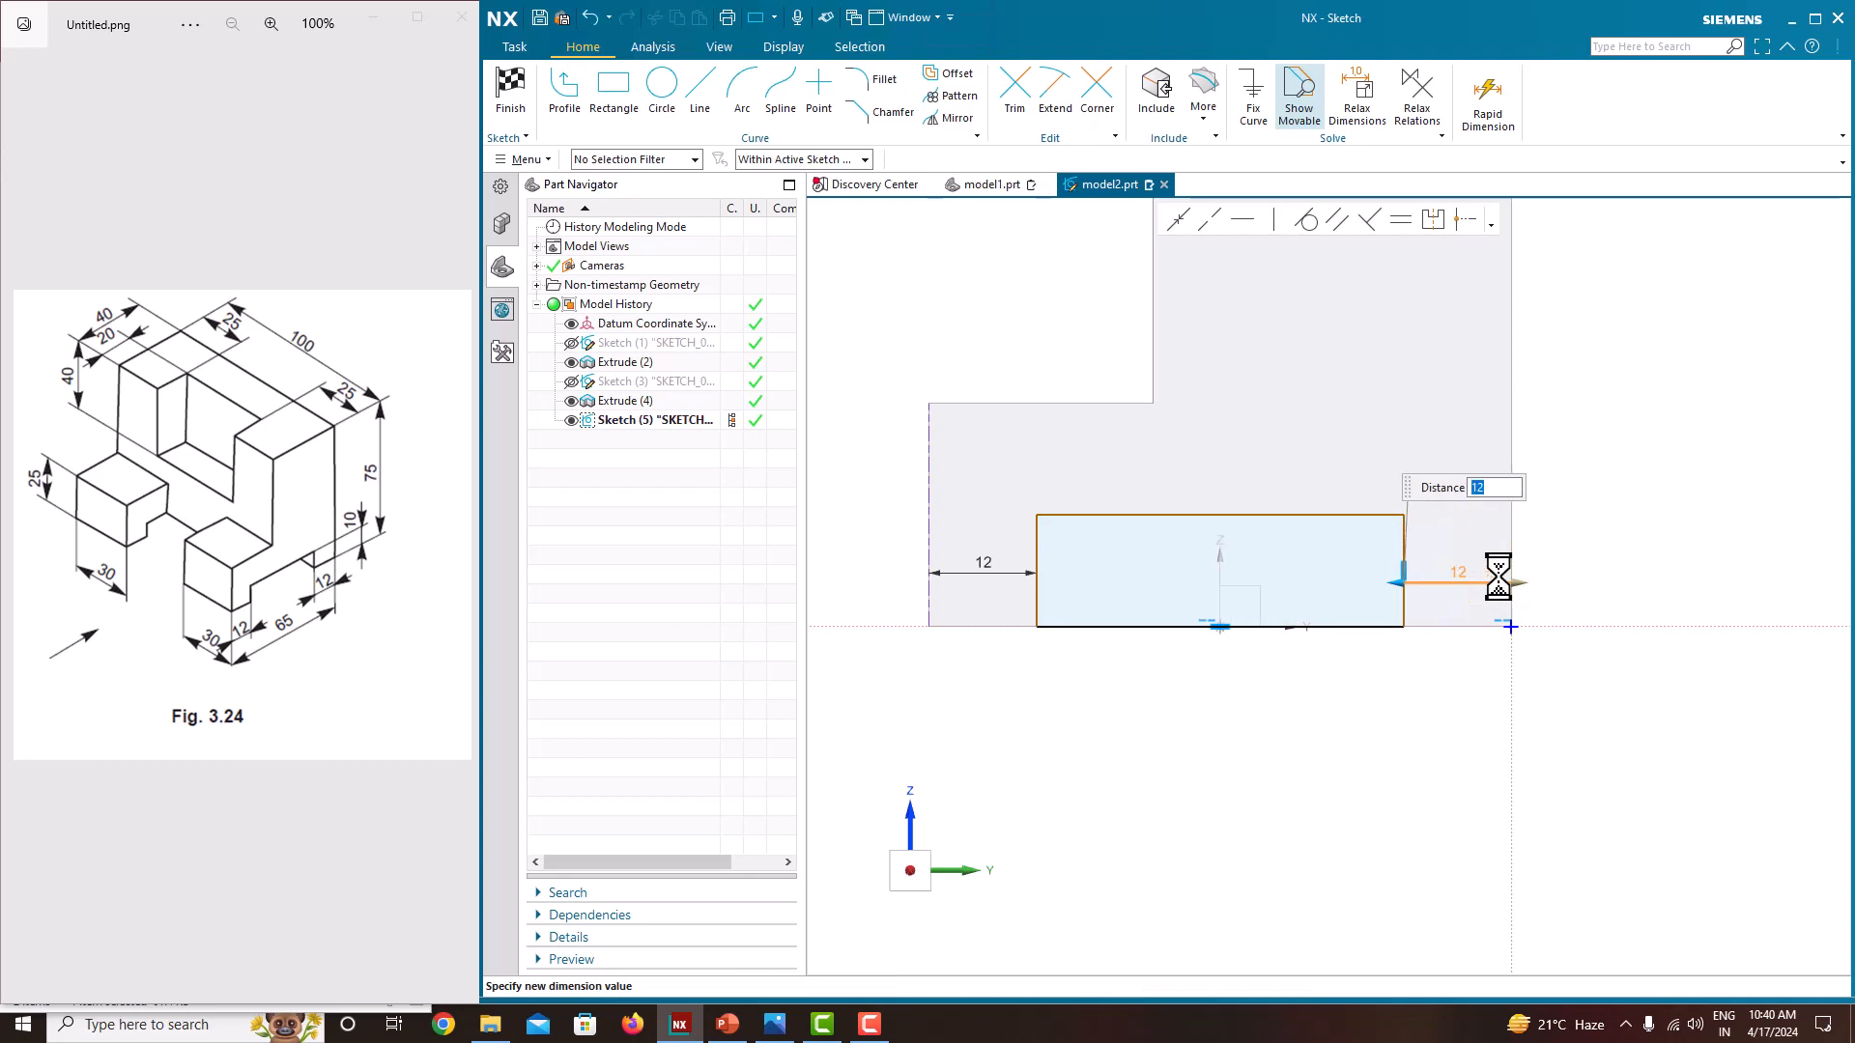
key("Escape")
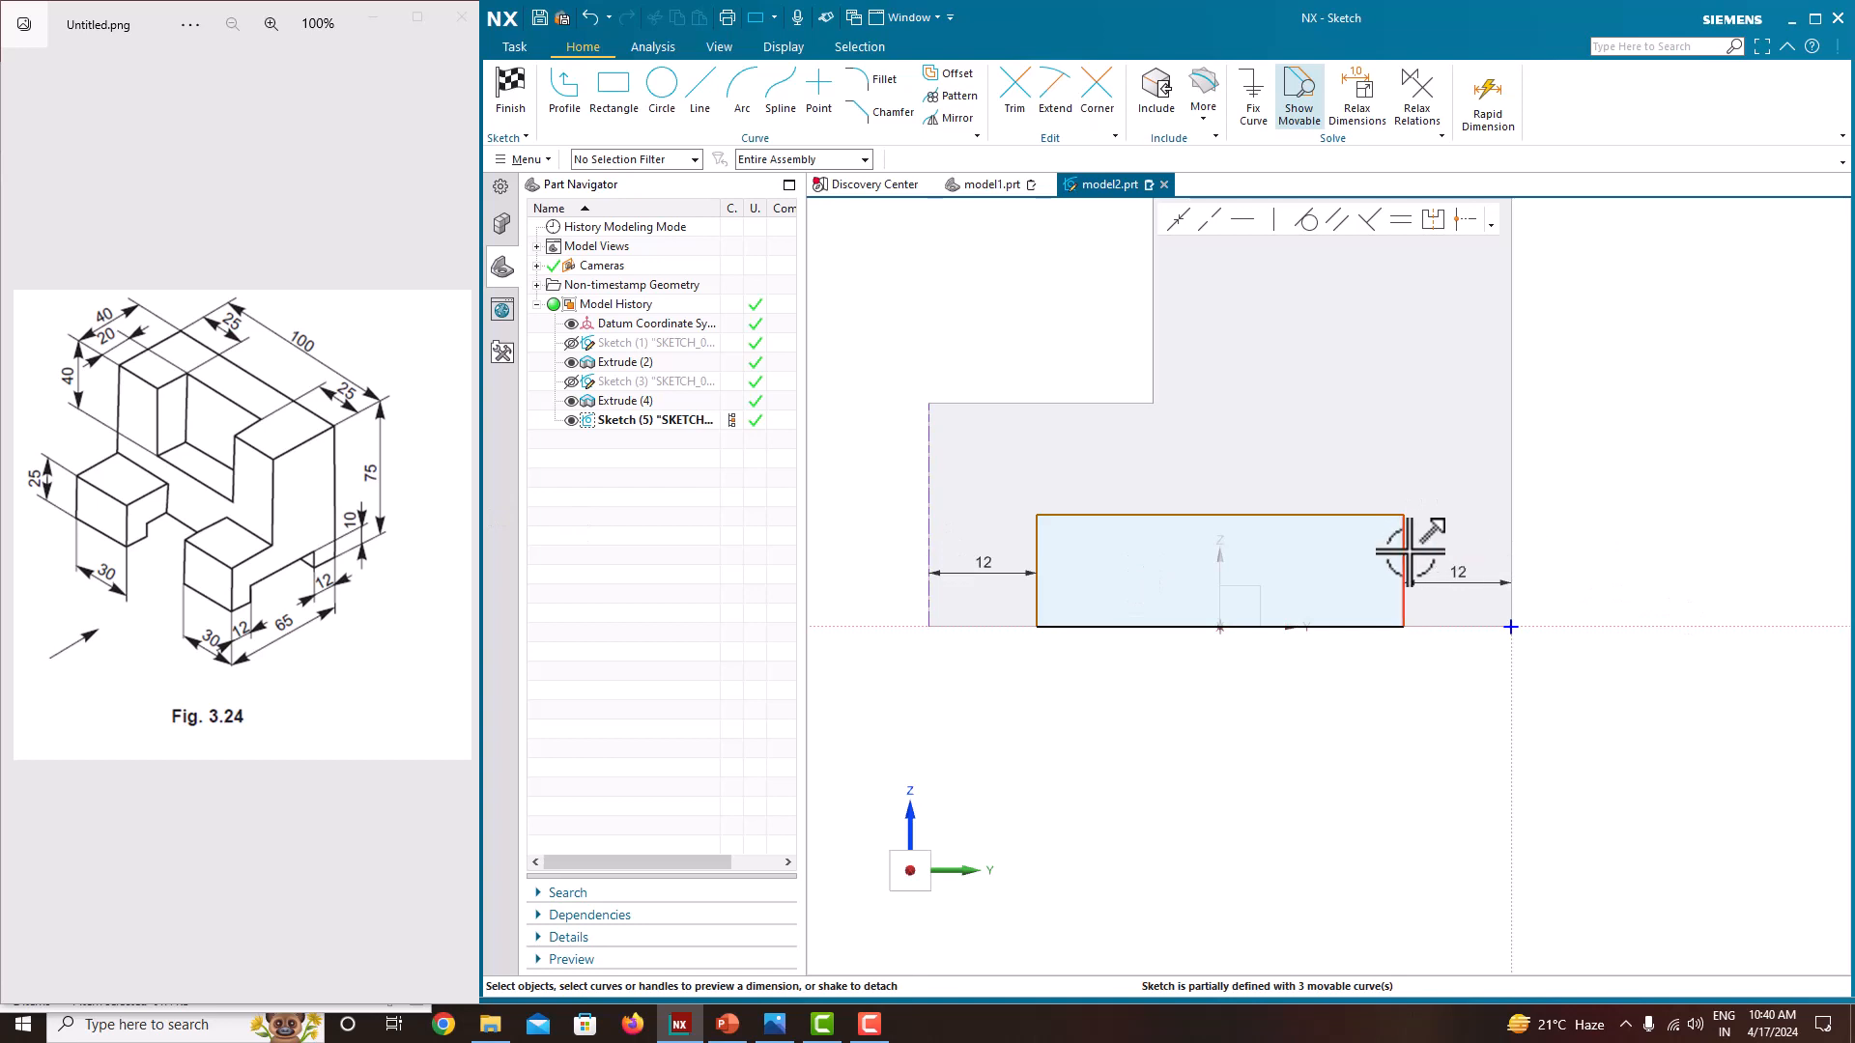
Set the rectangle's height to 10 mm and finish the sketch
double_click(1441, 572)
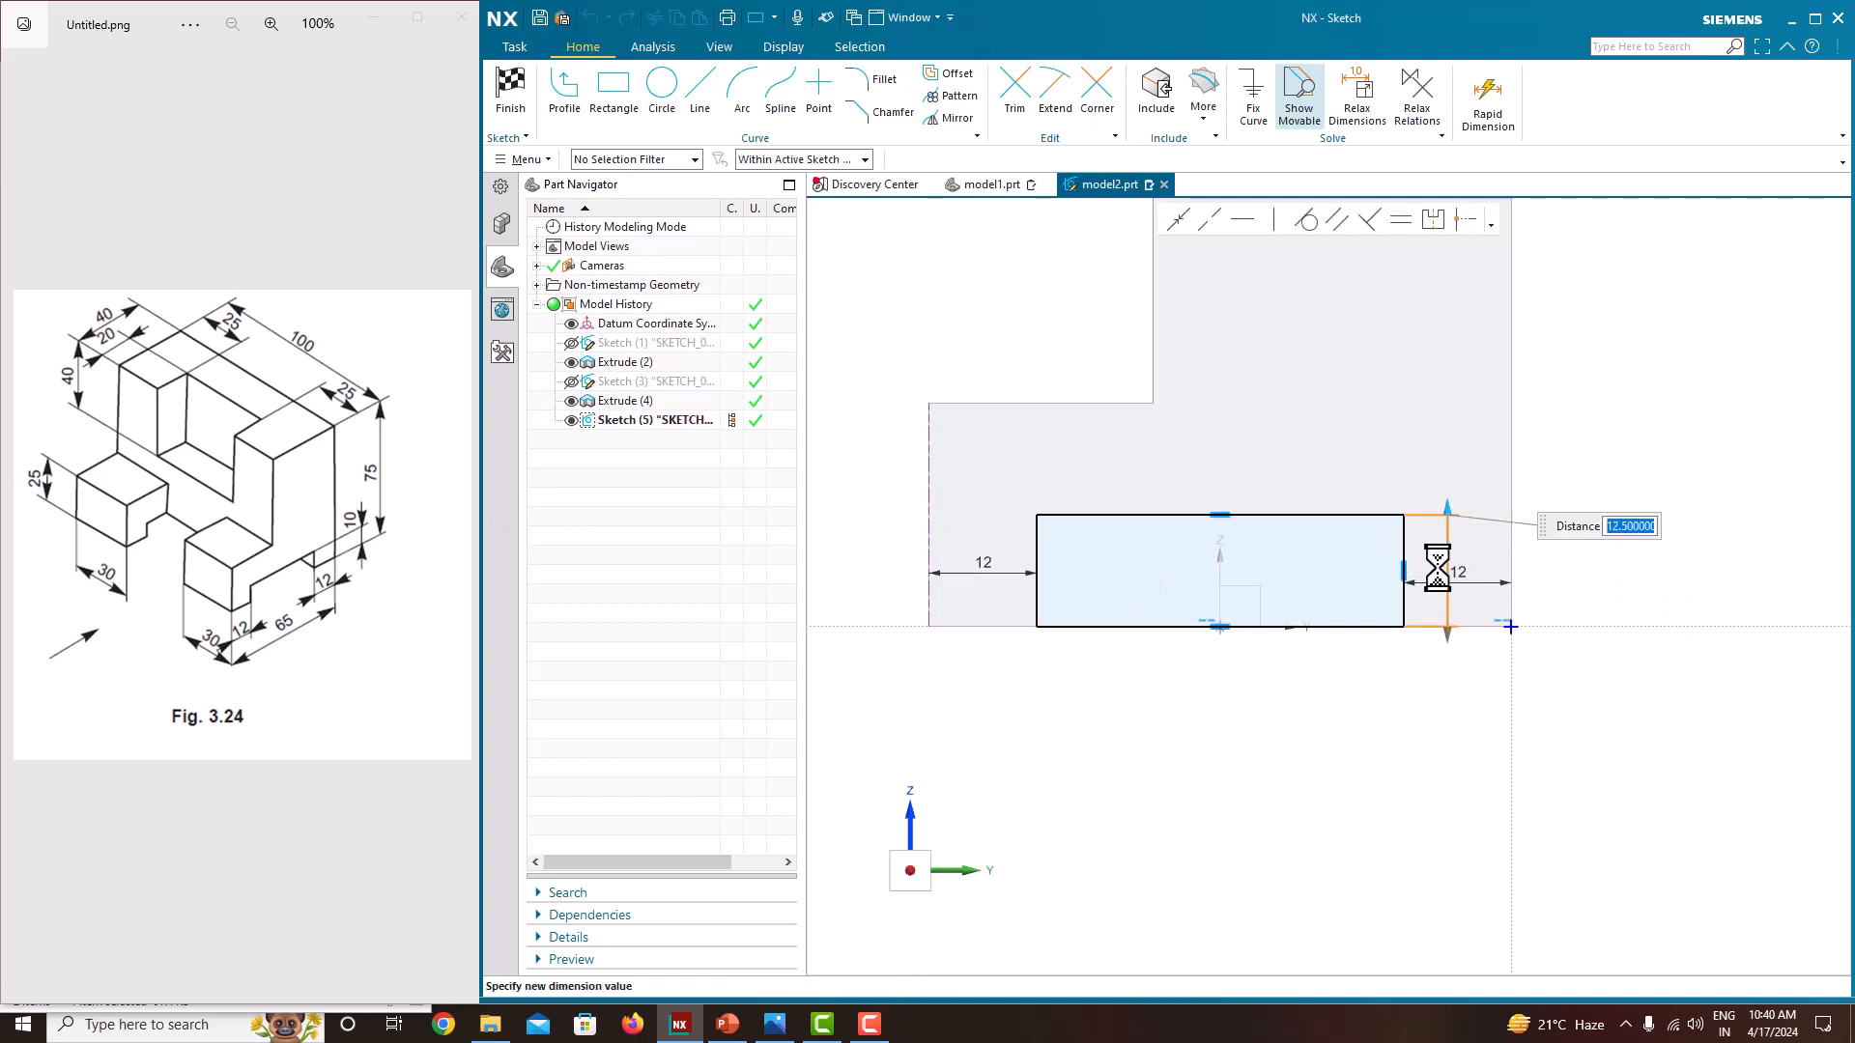
type("10")
key("Return")
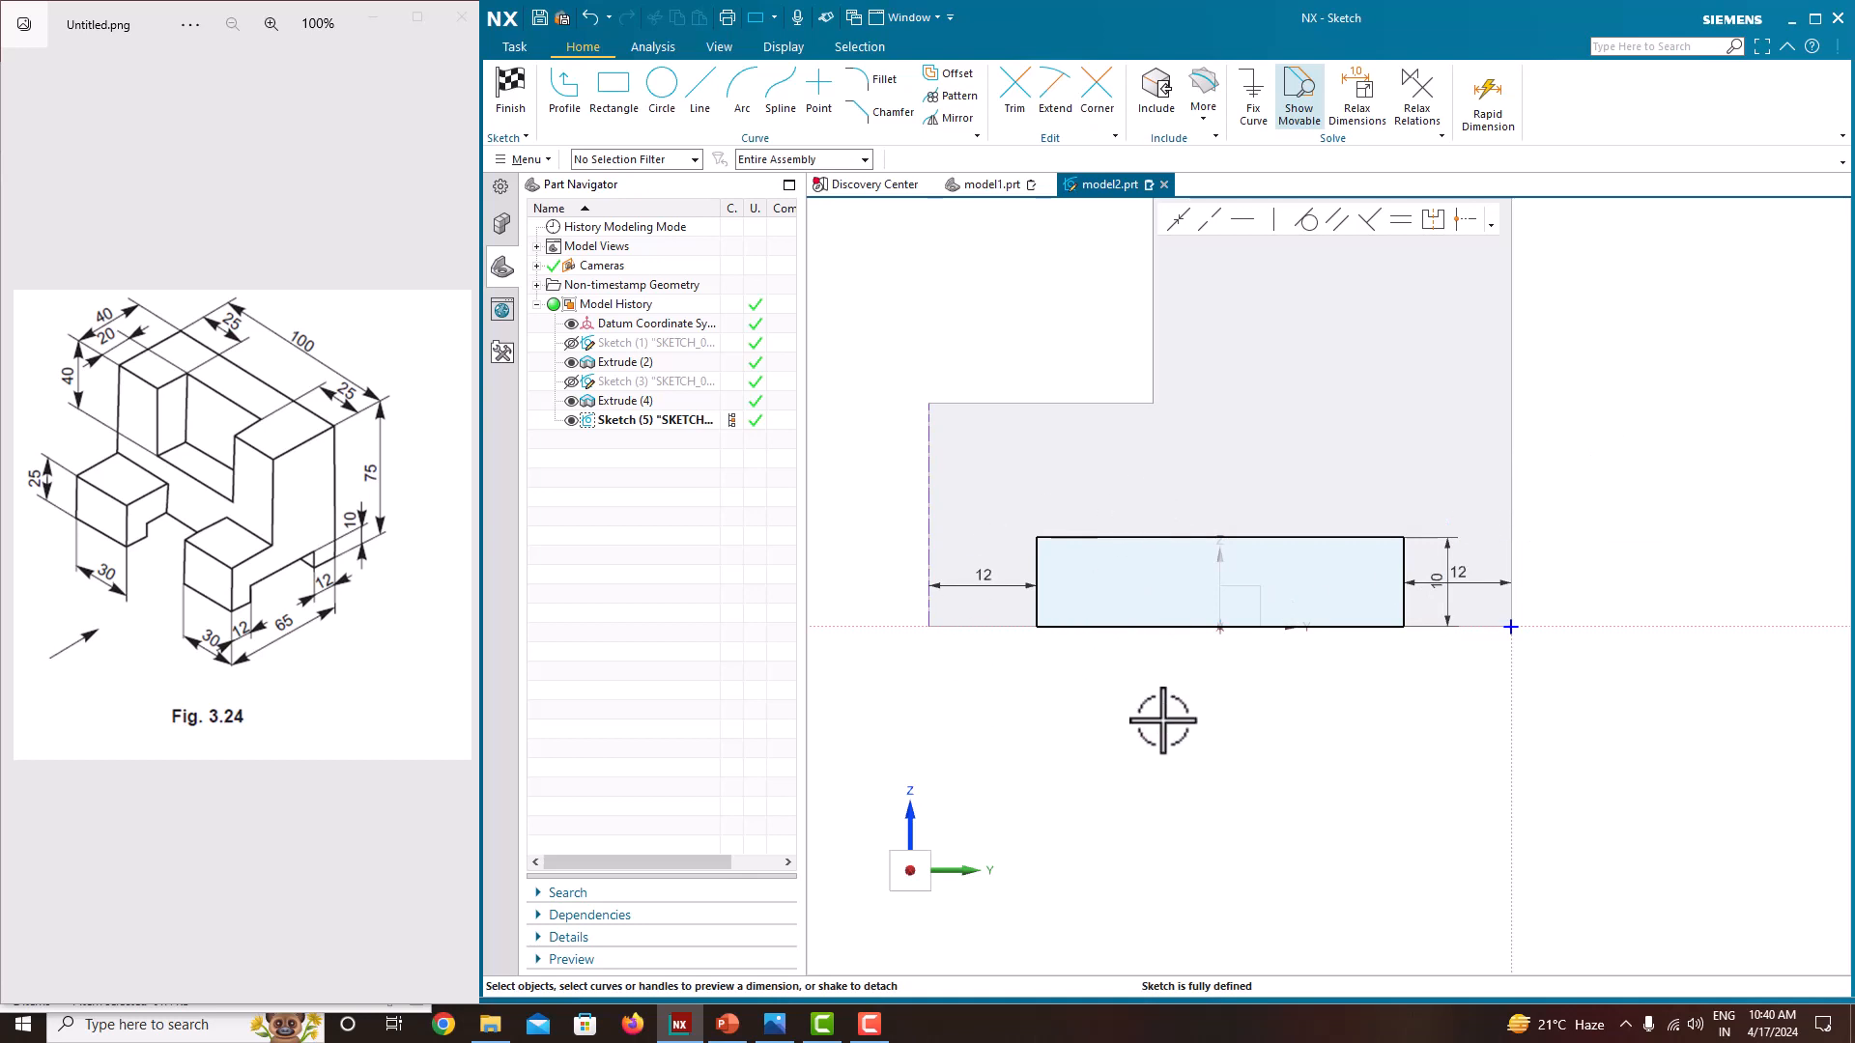
middle_click_drag(1302, 640, 1124, 499)
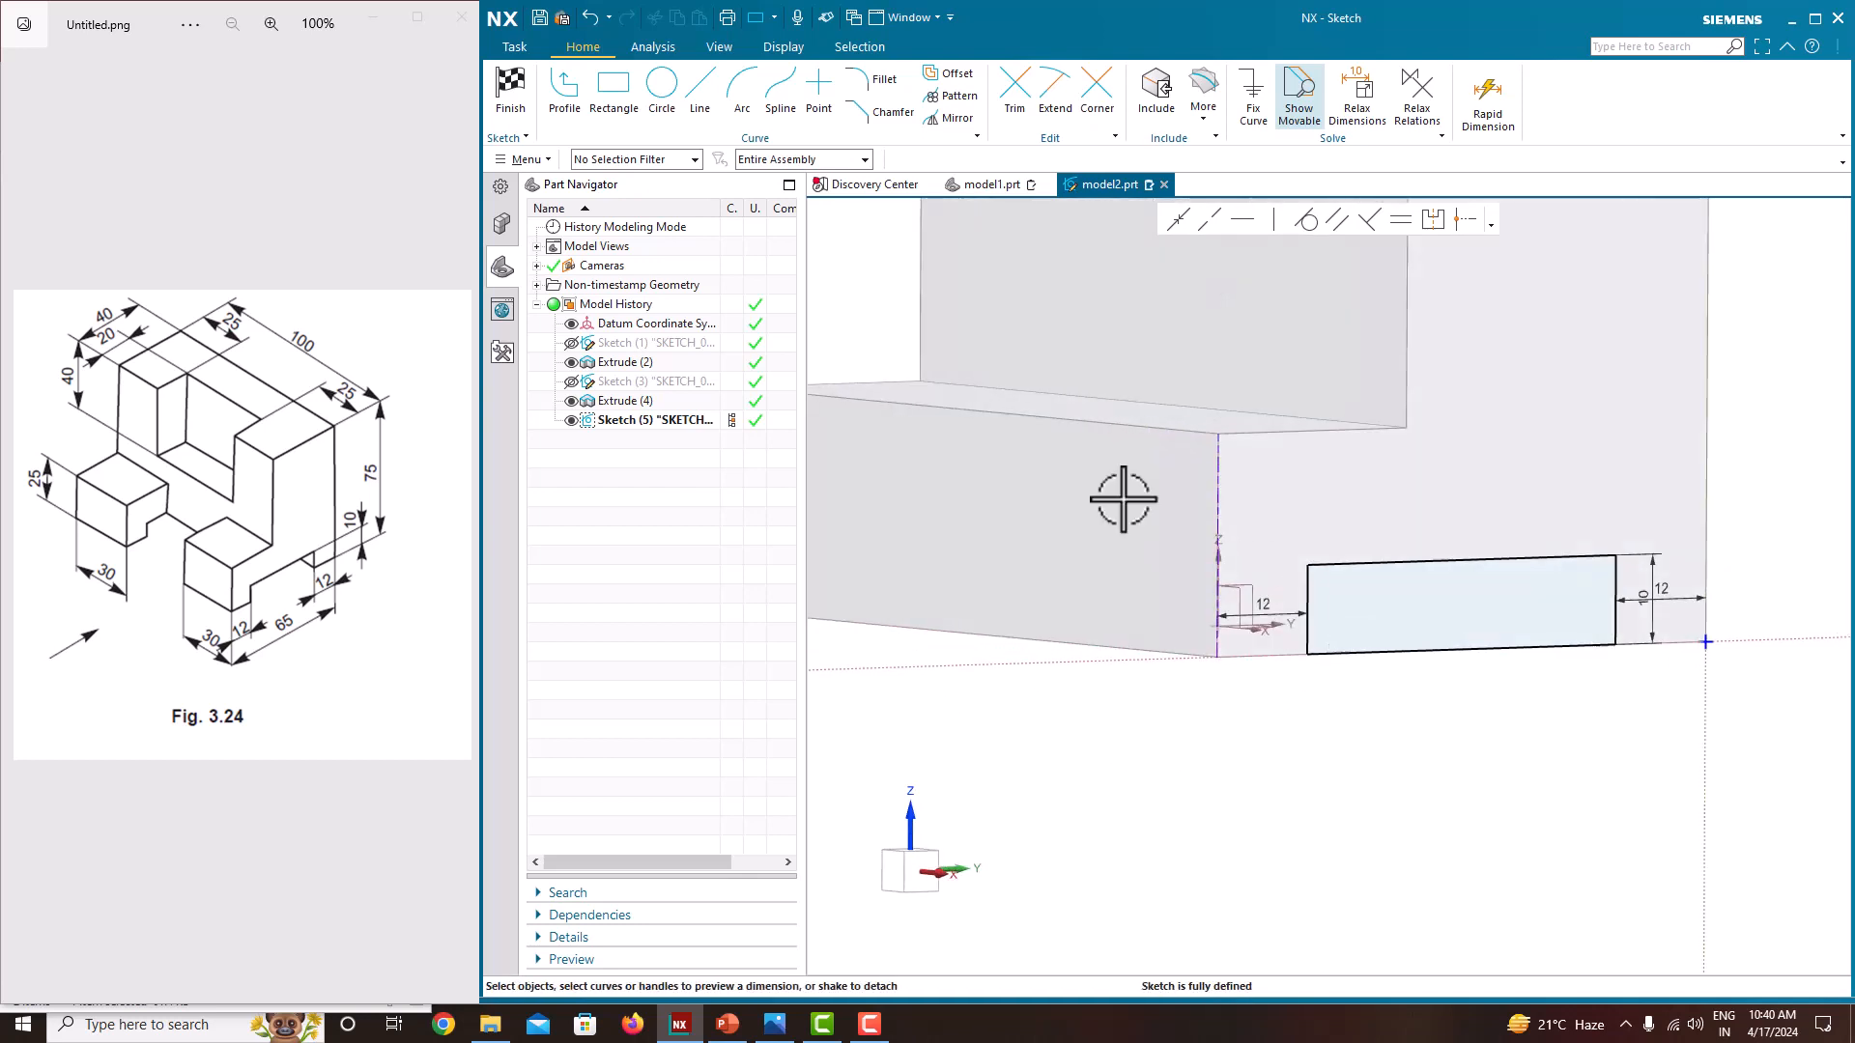
left_click(513, 97)
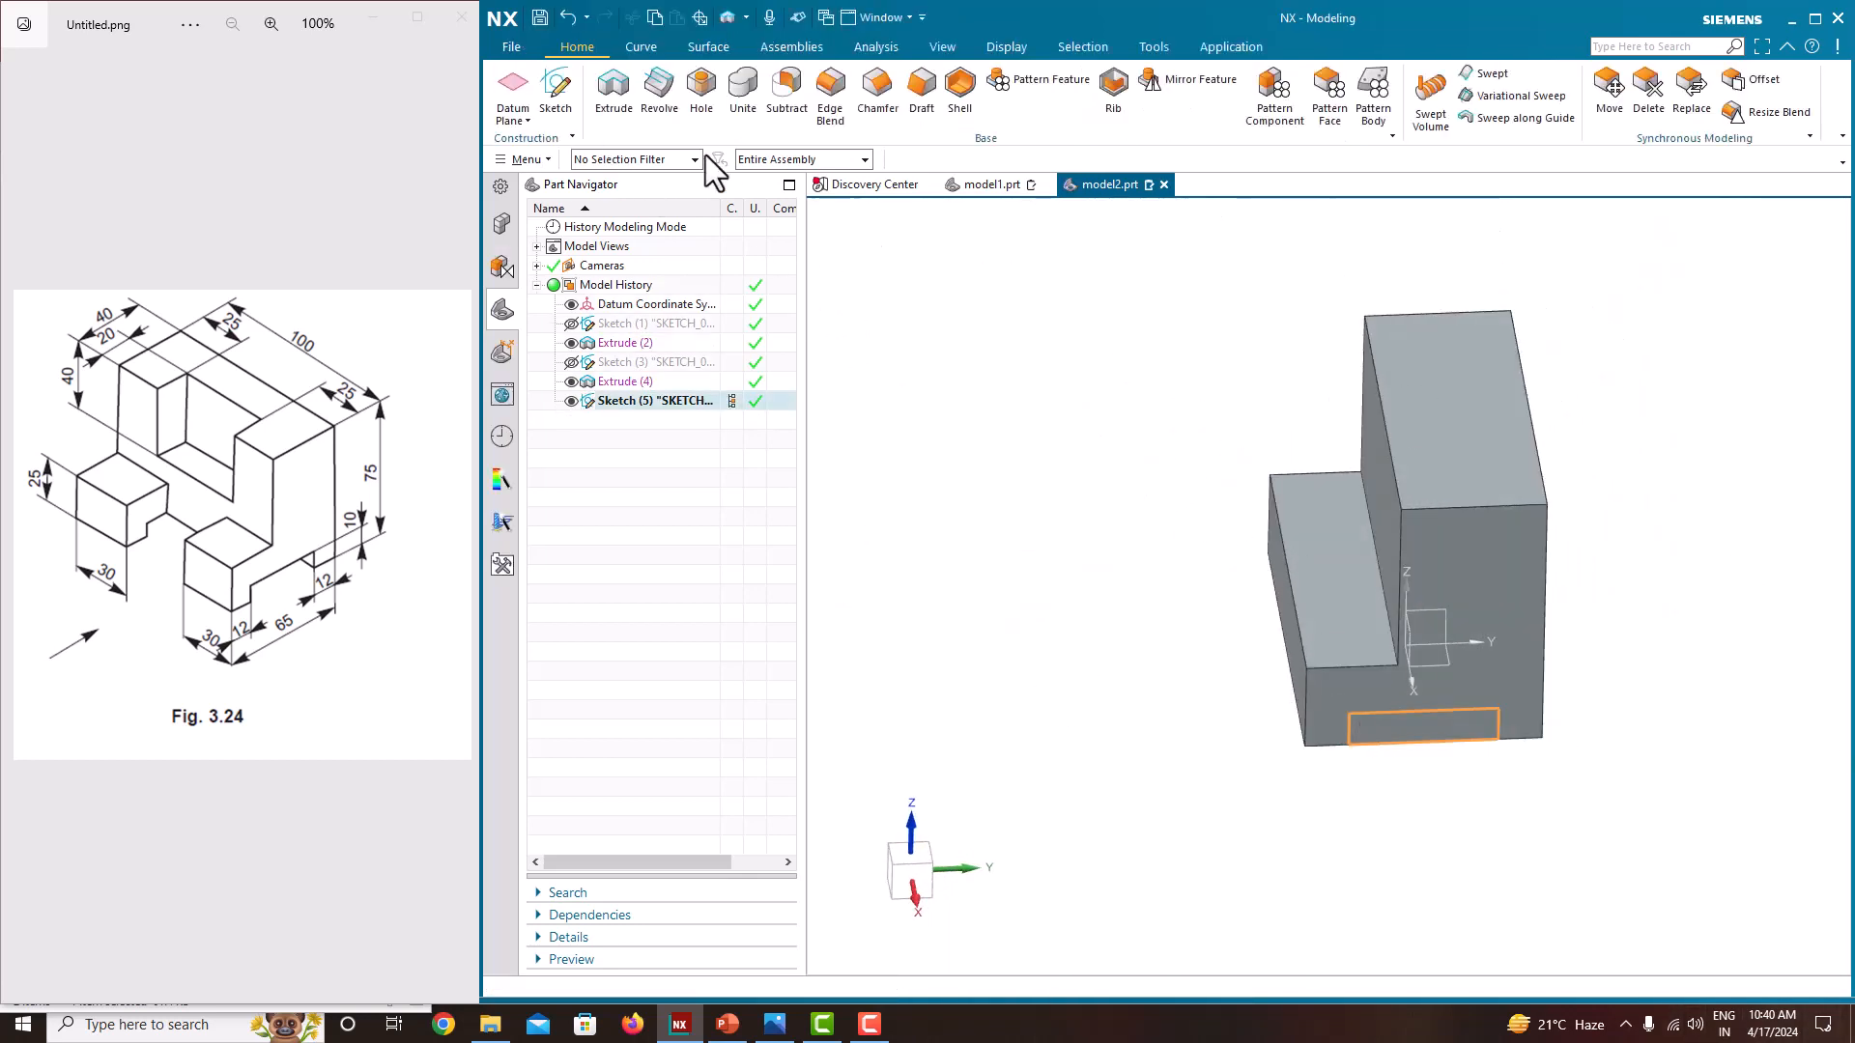
Extrude the rectangle into the block with the end limit Until Next as an inferred subtraction and hide its sketch
left_click(618, 108)
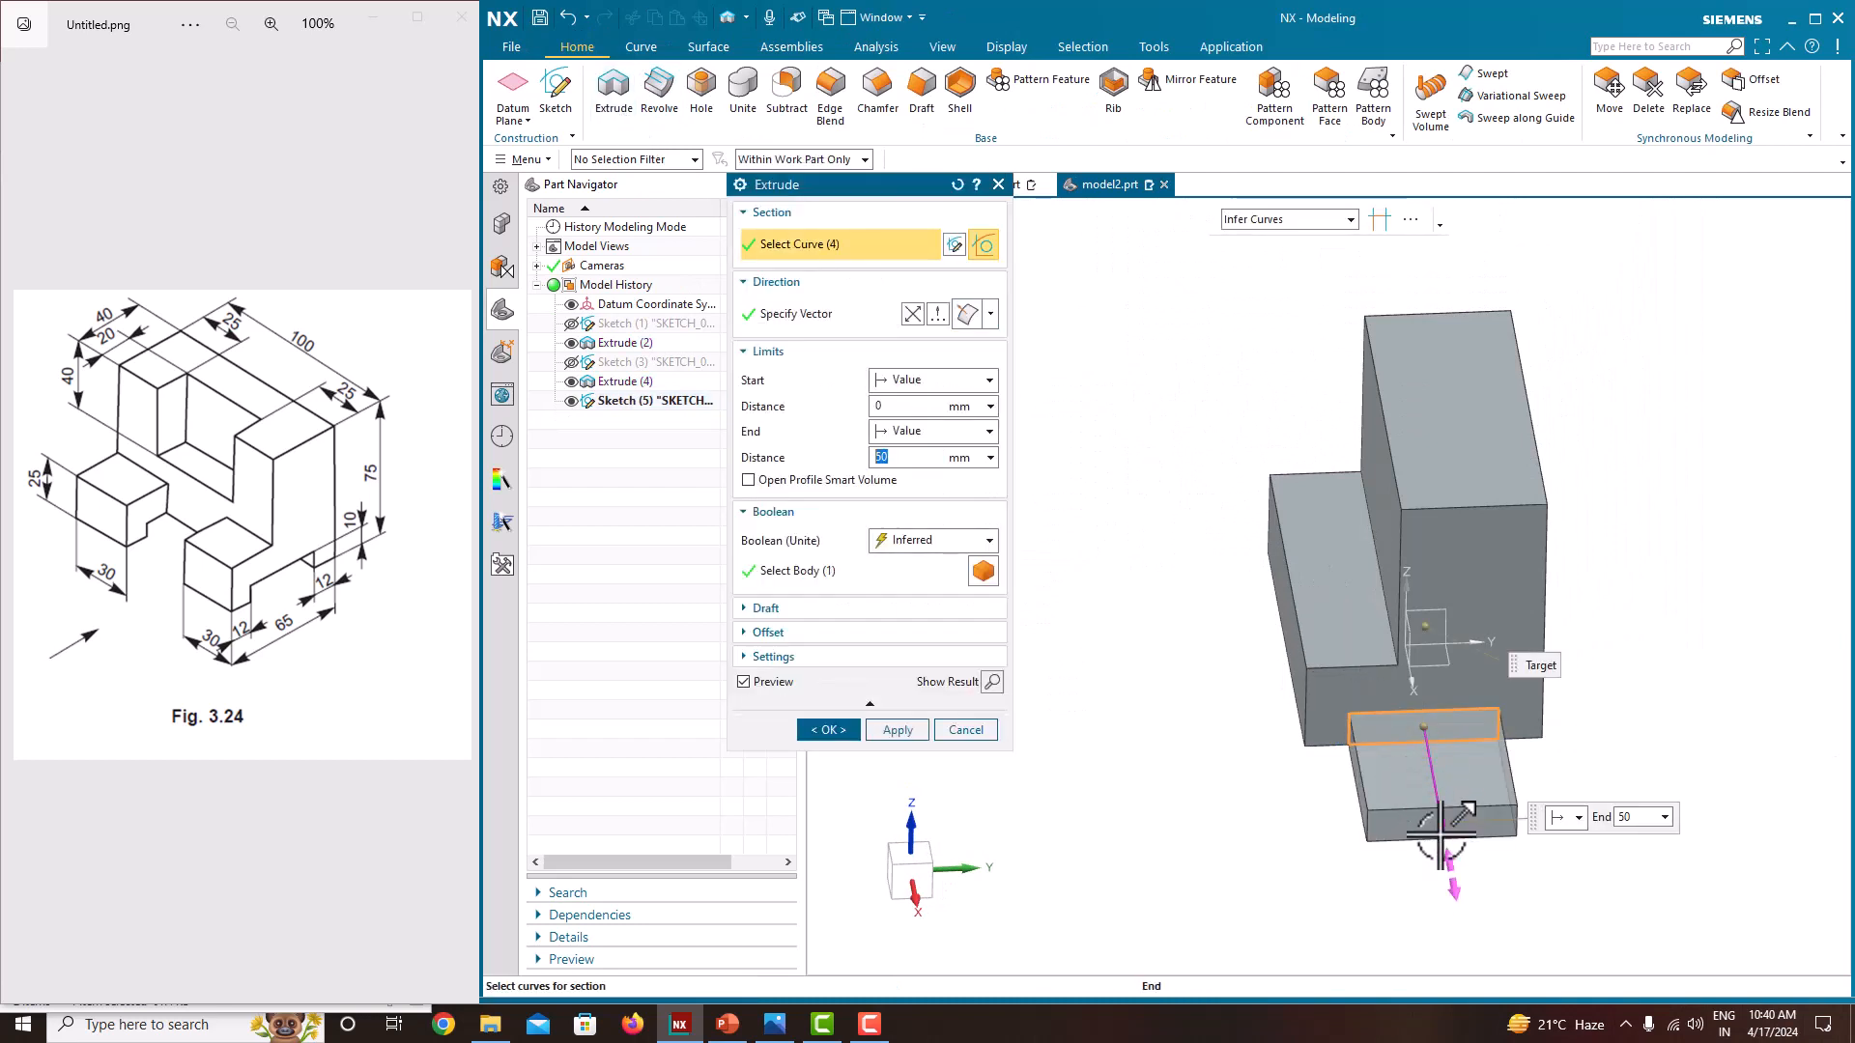
left_click_drag(1441, 829, 1401, 593)
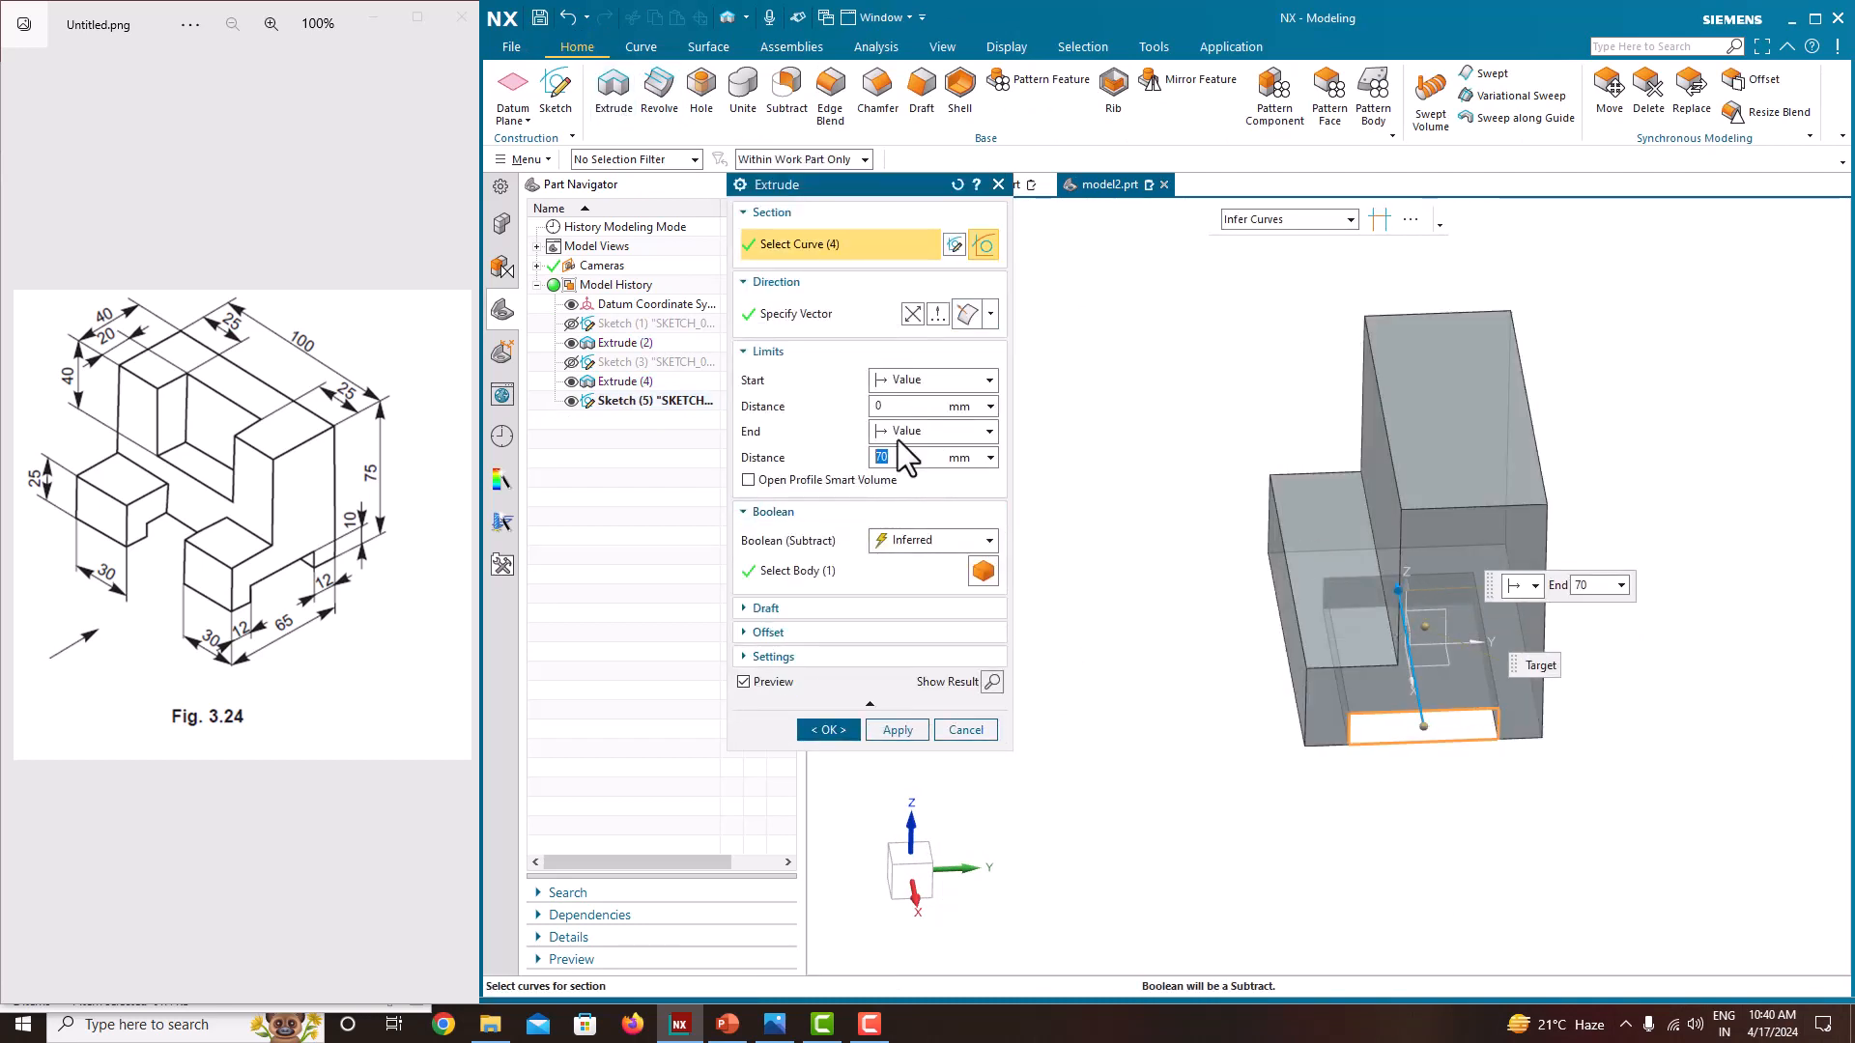
left_click(927, 431)
left_click(901, 512)
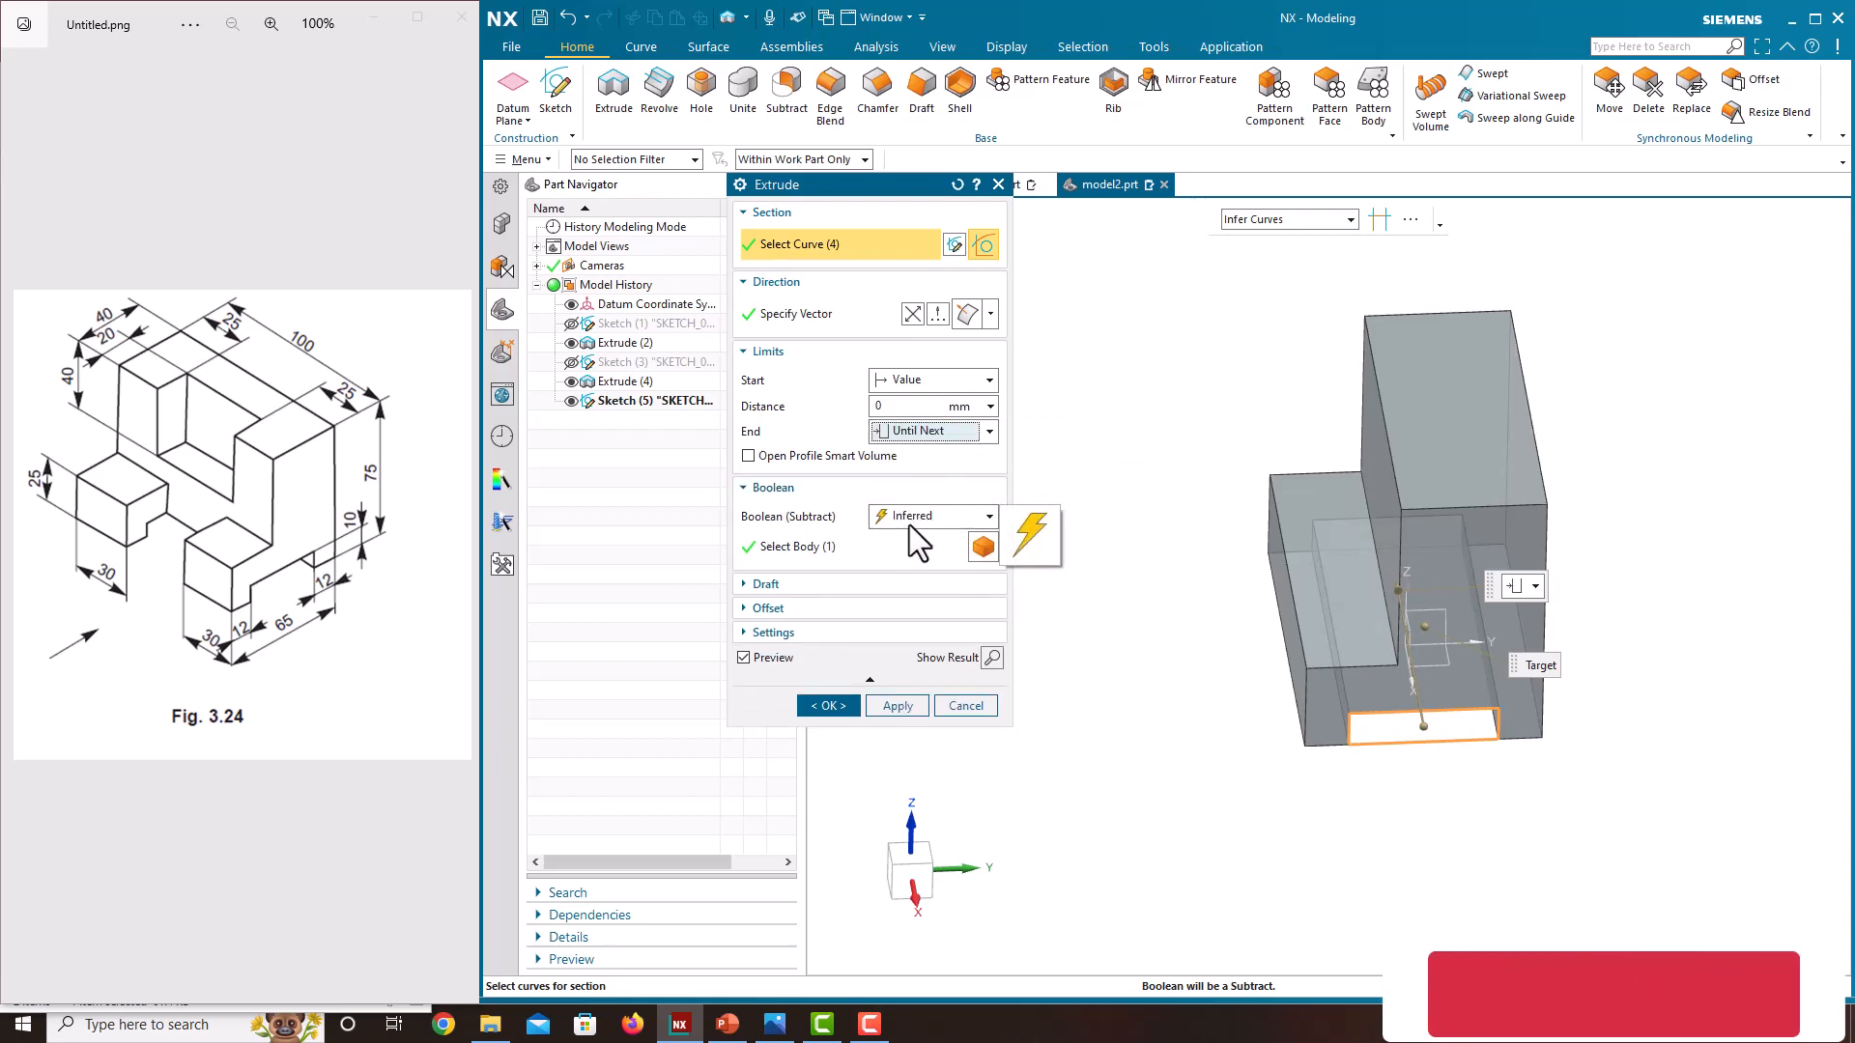
left_click(833, 705)
middle_click_drag(1133, 585, 1144, 538)
left_click(571, 402)
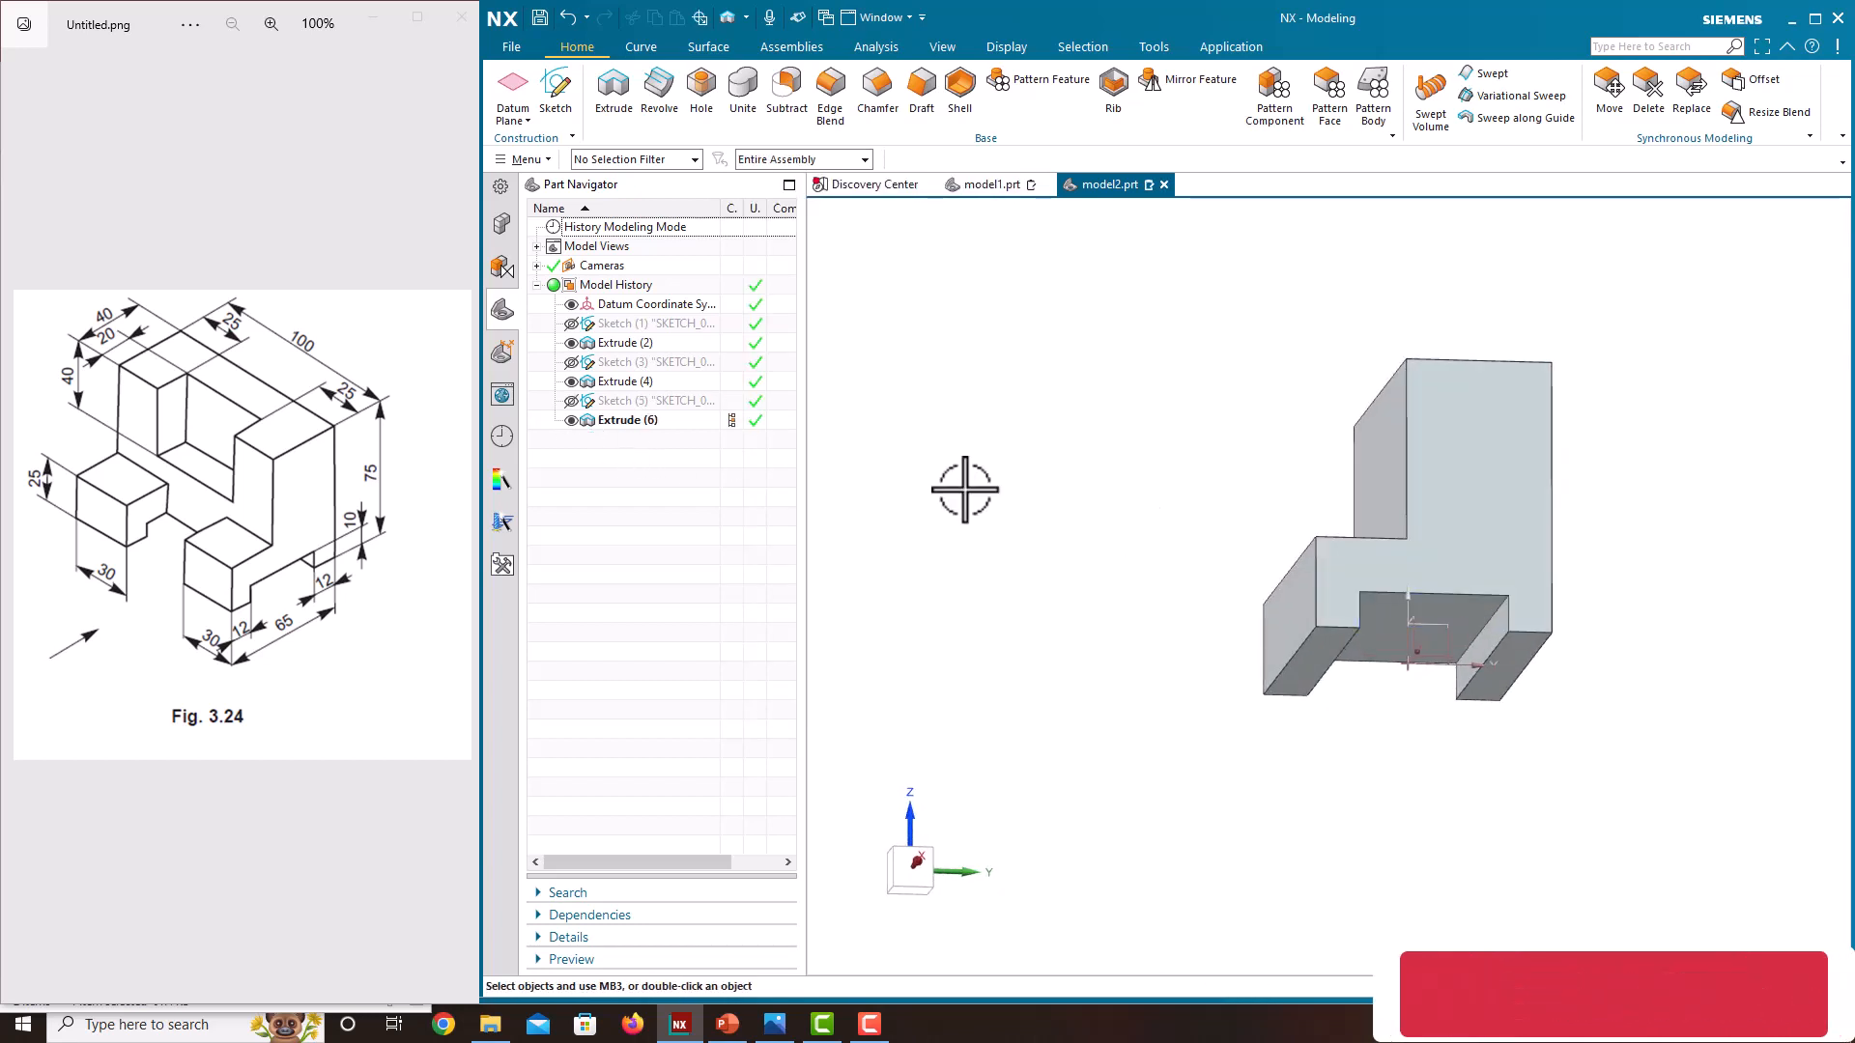
Start a new sketch on the upper face of the block's low front step
middle_click_drag(963, 489, 1041, 524)
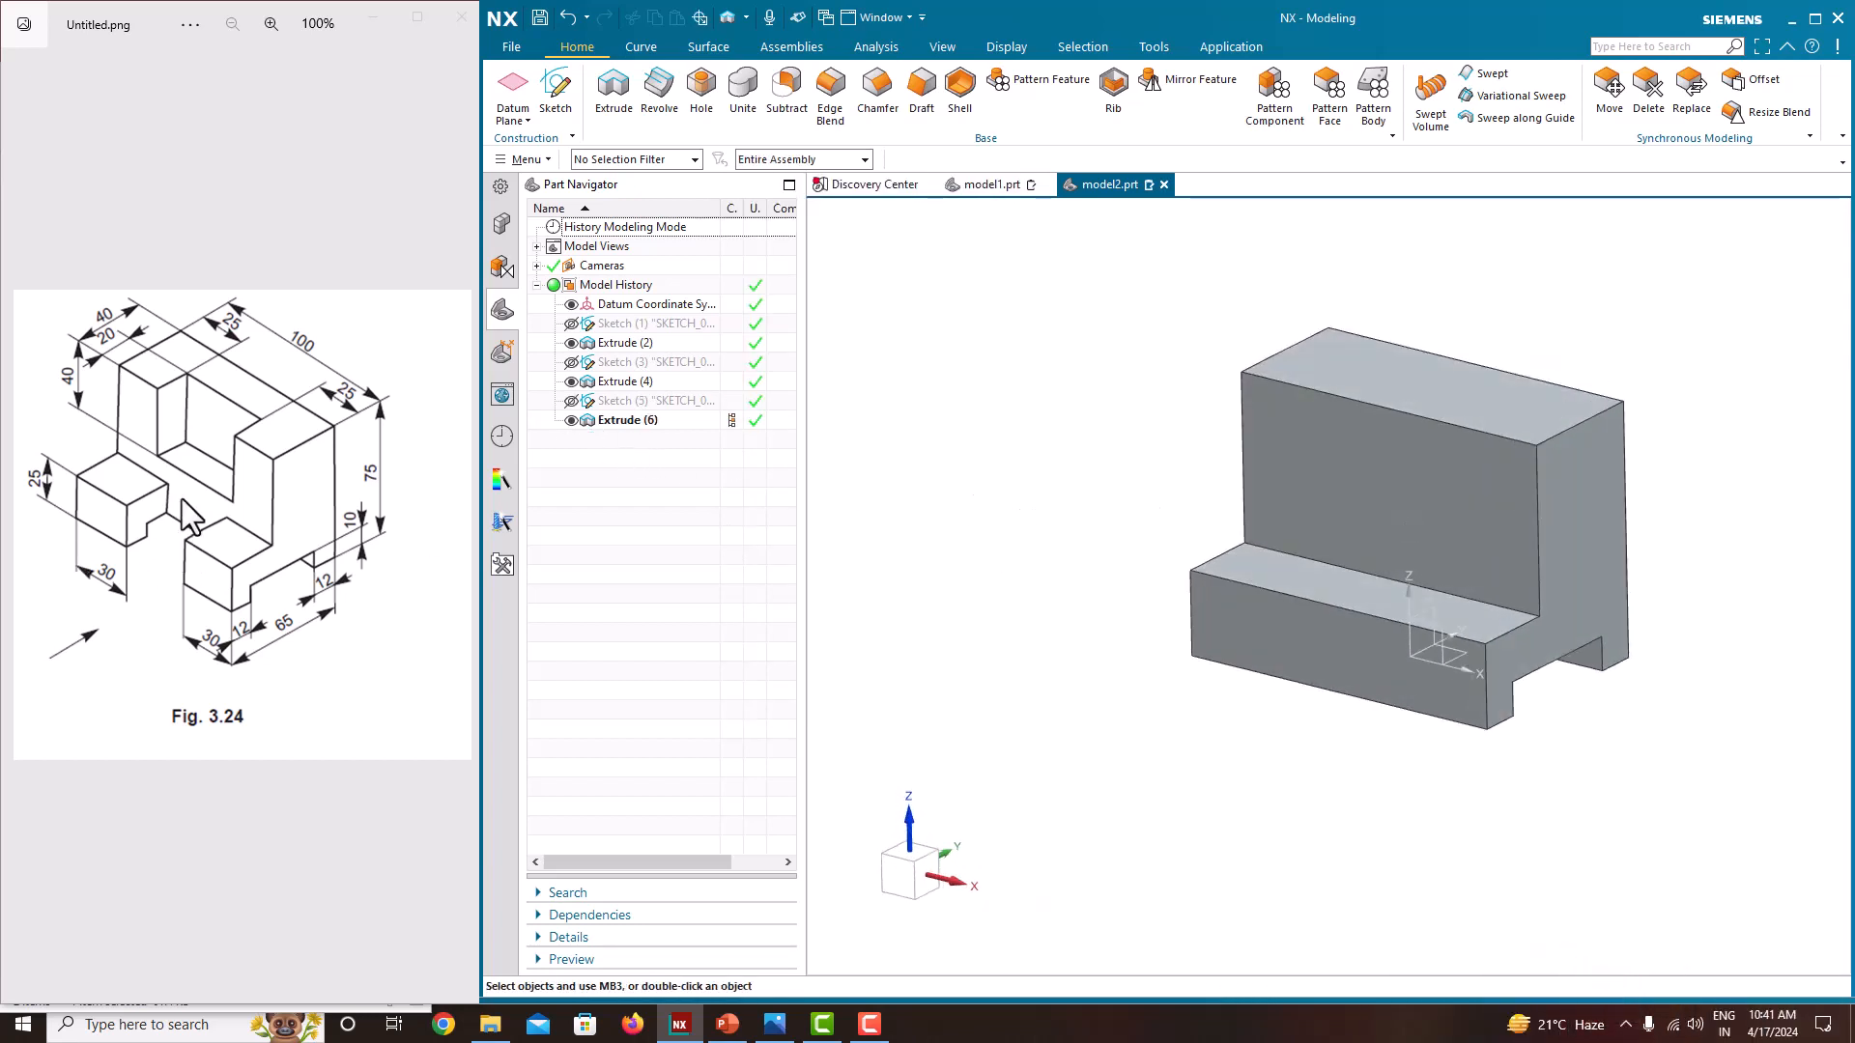
left_click(559, 97)
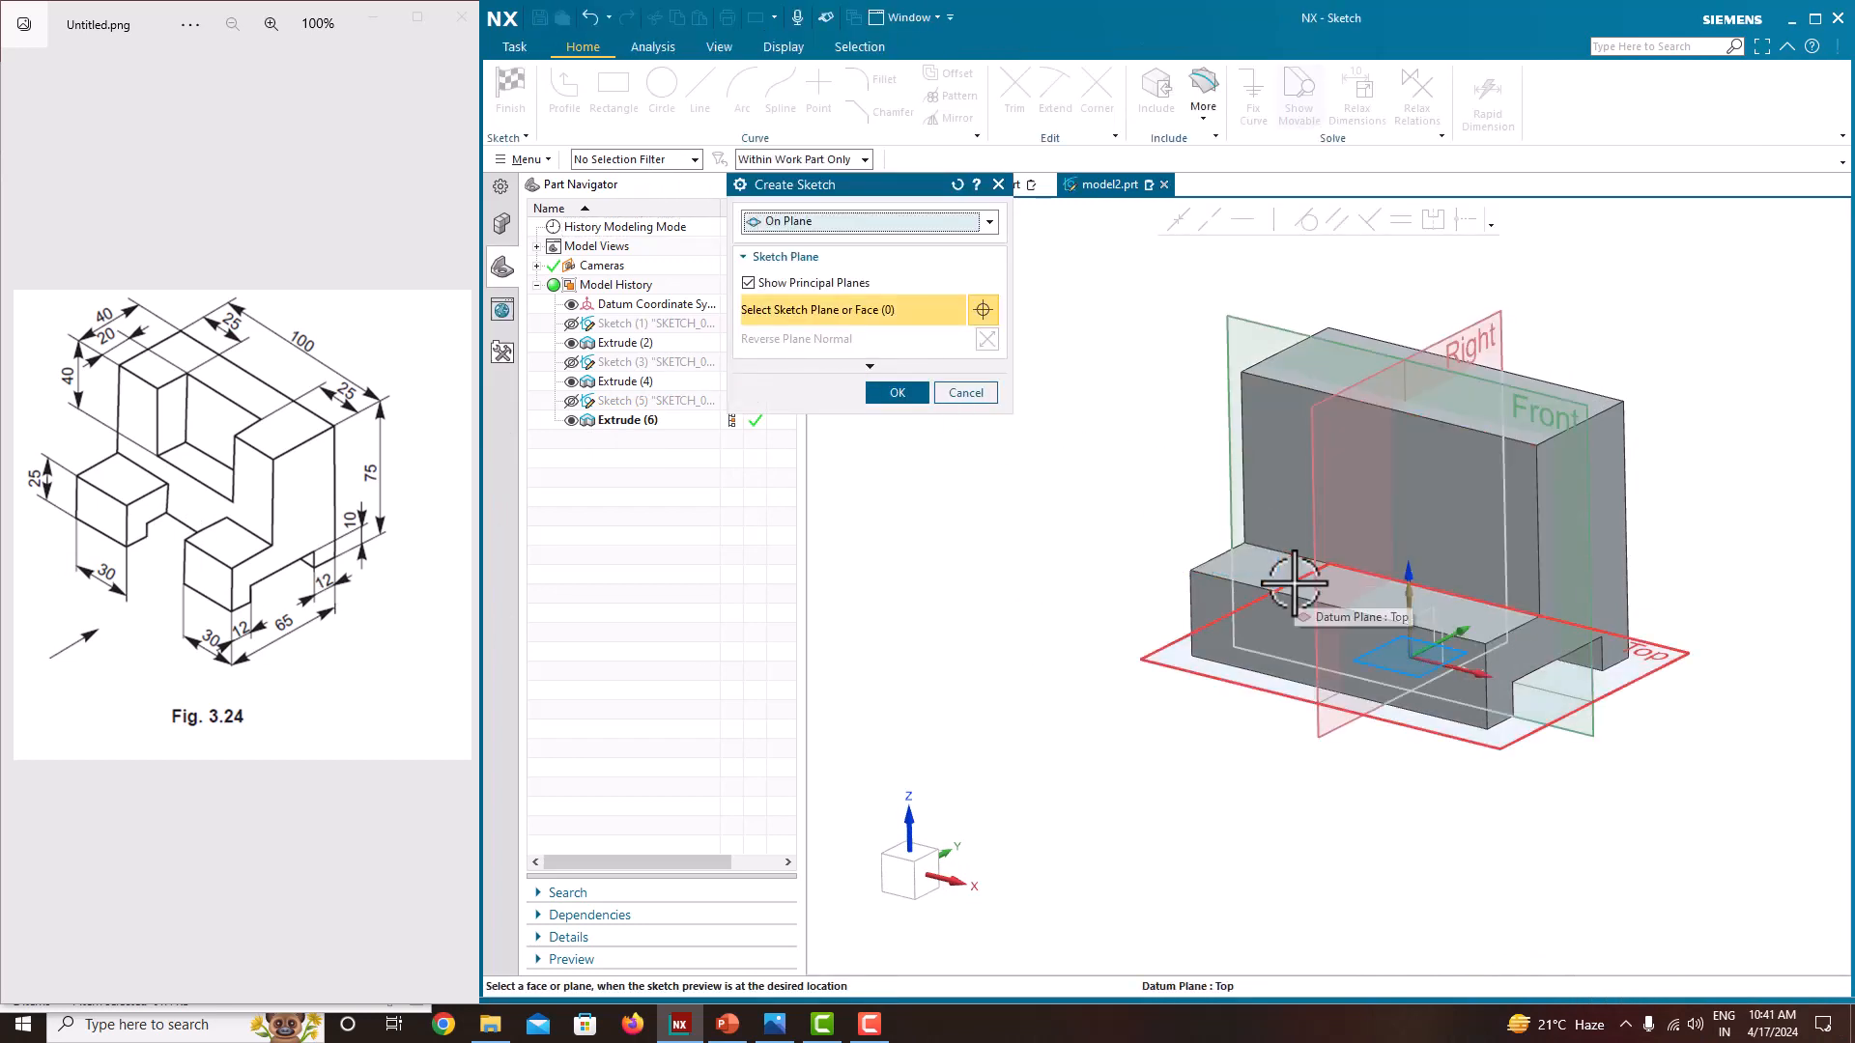
left_click(1265, 570)
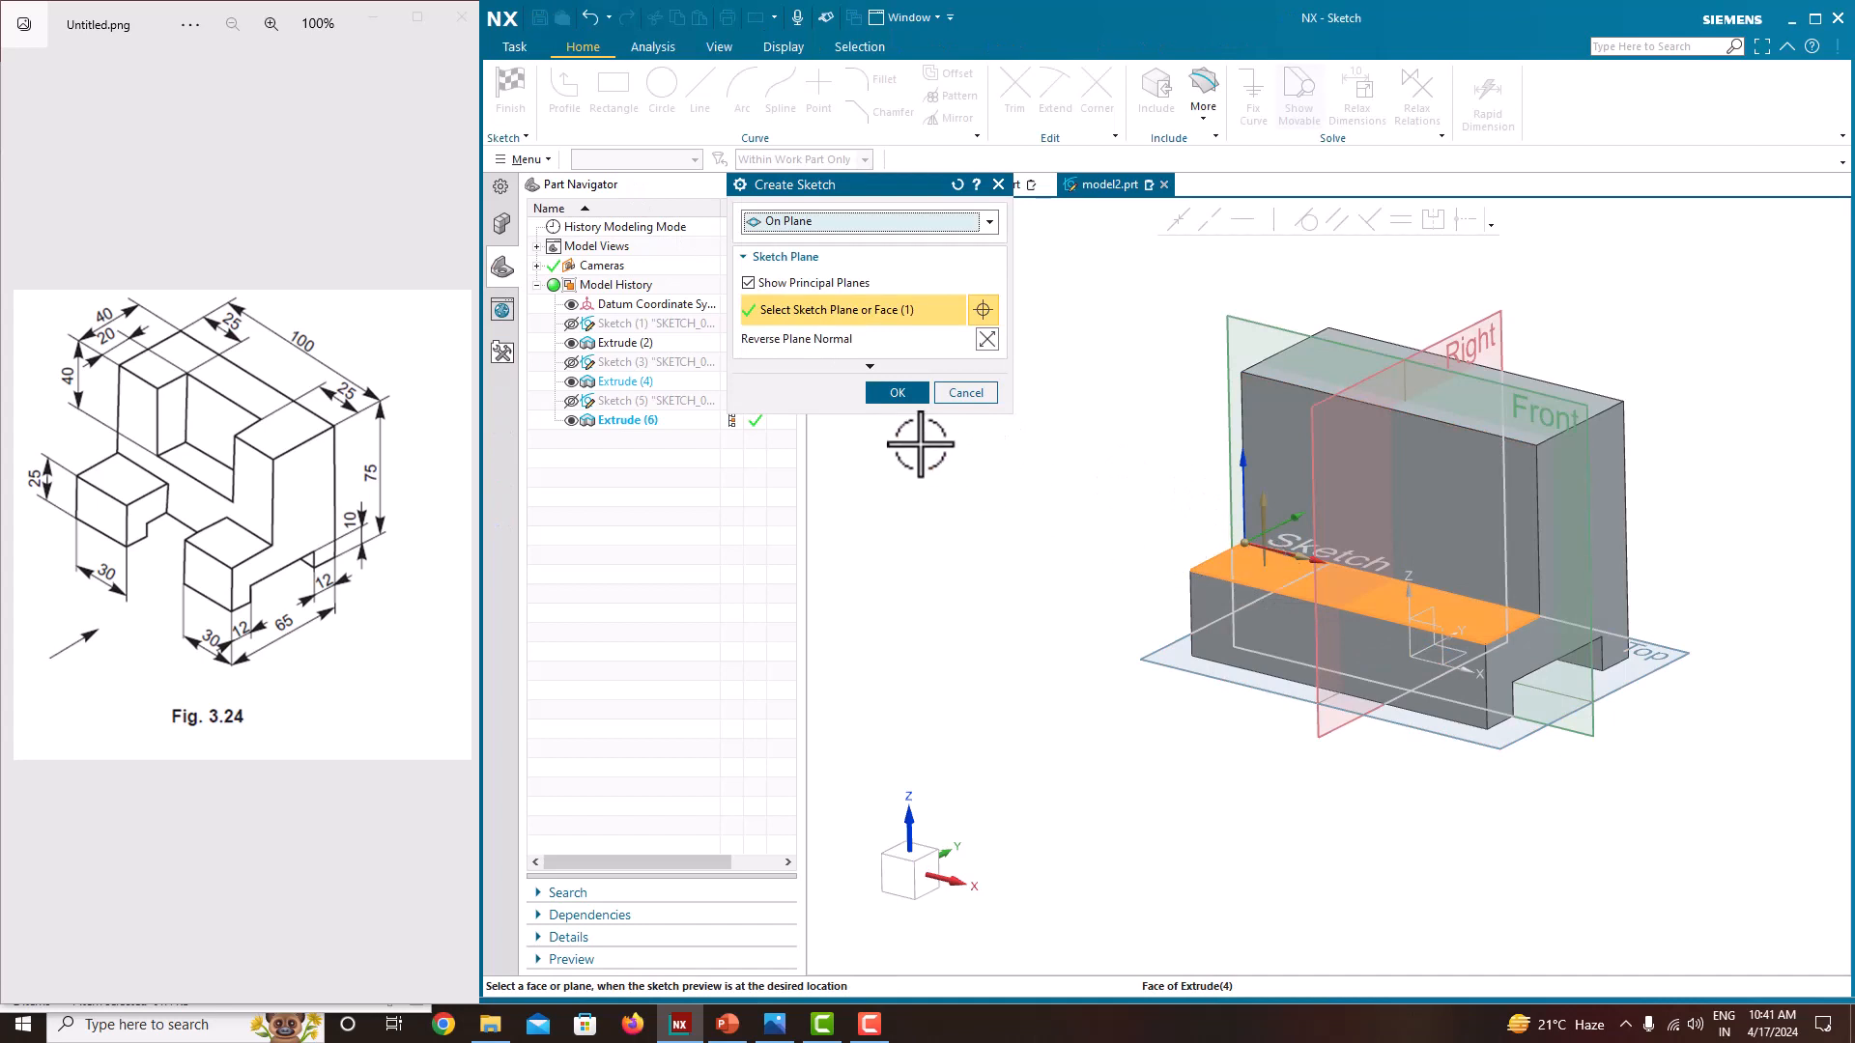
left_click(894, 394)
With the selection scope within work part only, sketch a rectangle about 16 mm deep on the front edge of the step face
scroll(915, 446, "up", 3)
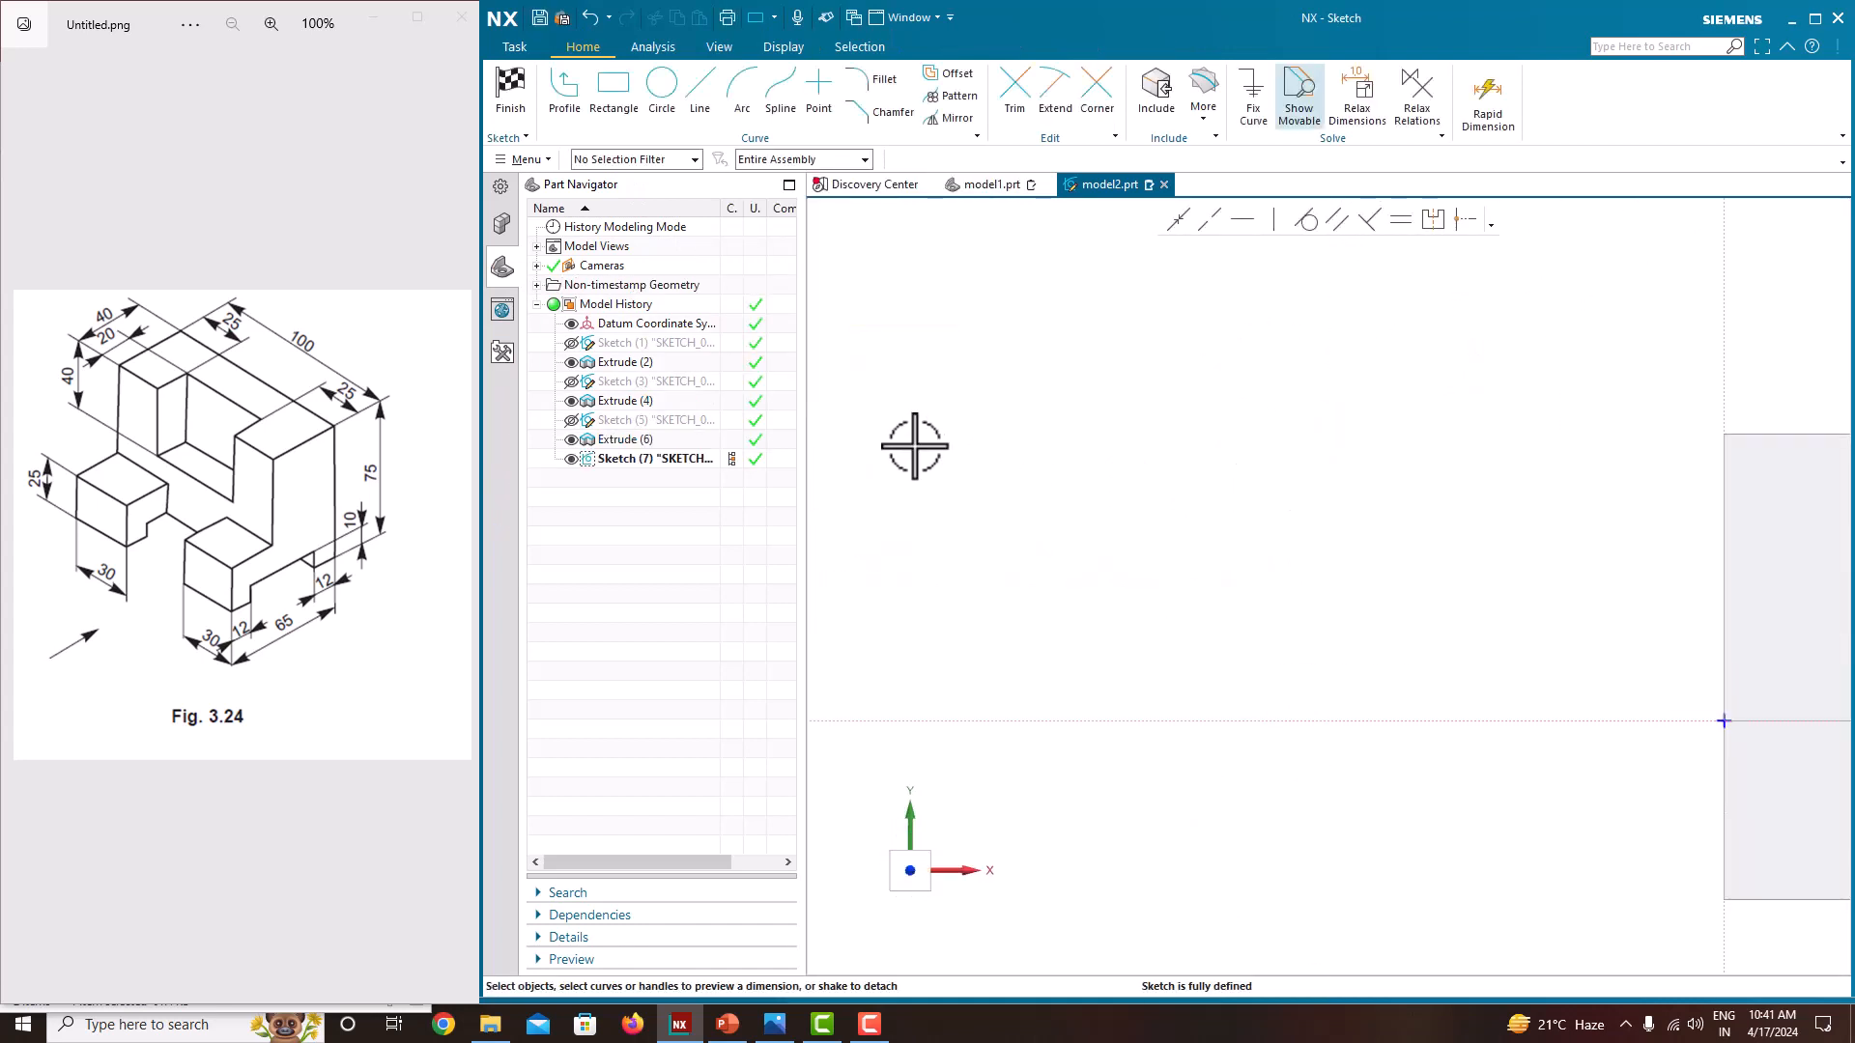
scroll(915, 446, "down", 4)
scroll(1493, 635, "up", 3)
scroll(1527, 640, "down", 2)
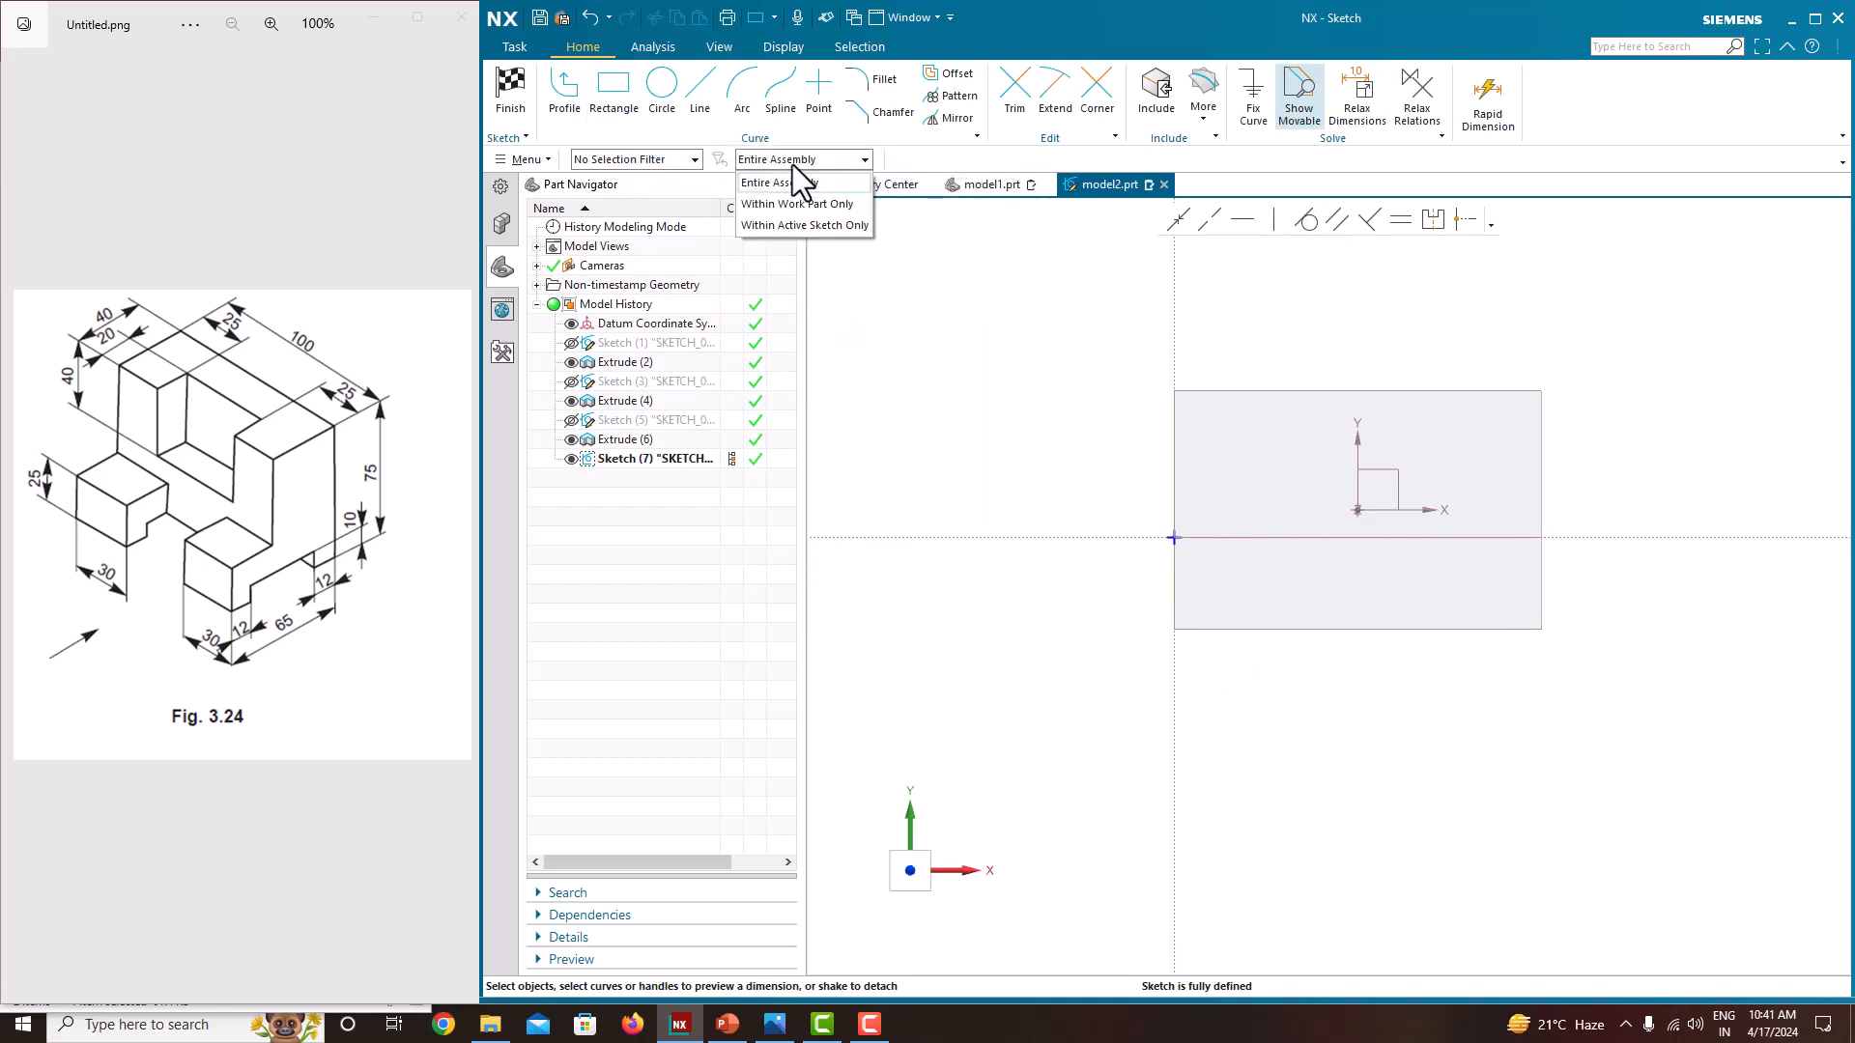
left_click(798, 204)
left_click(628, 101)
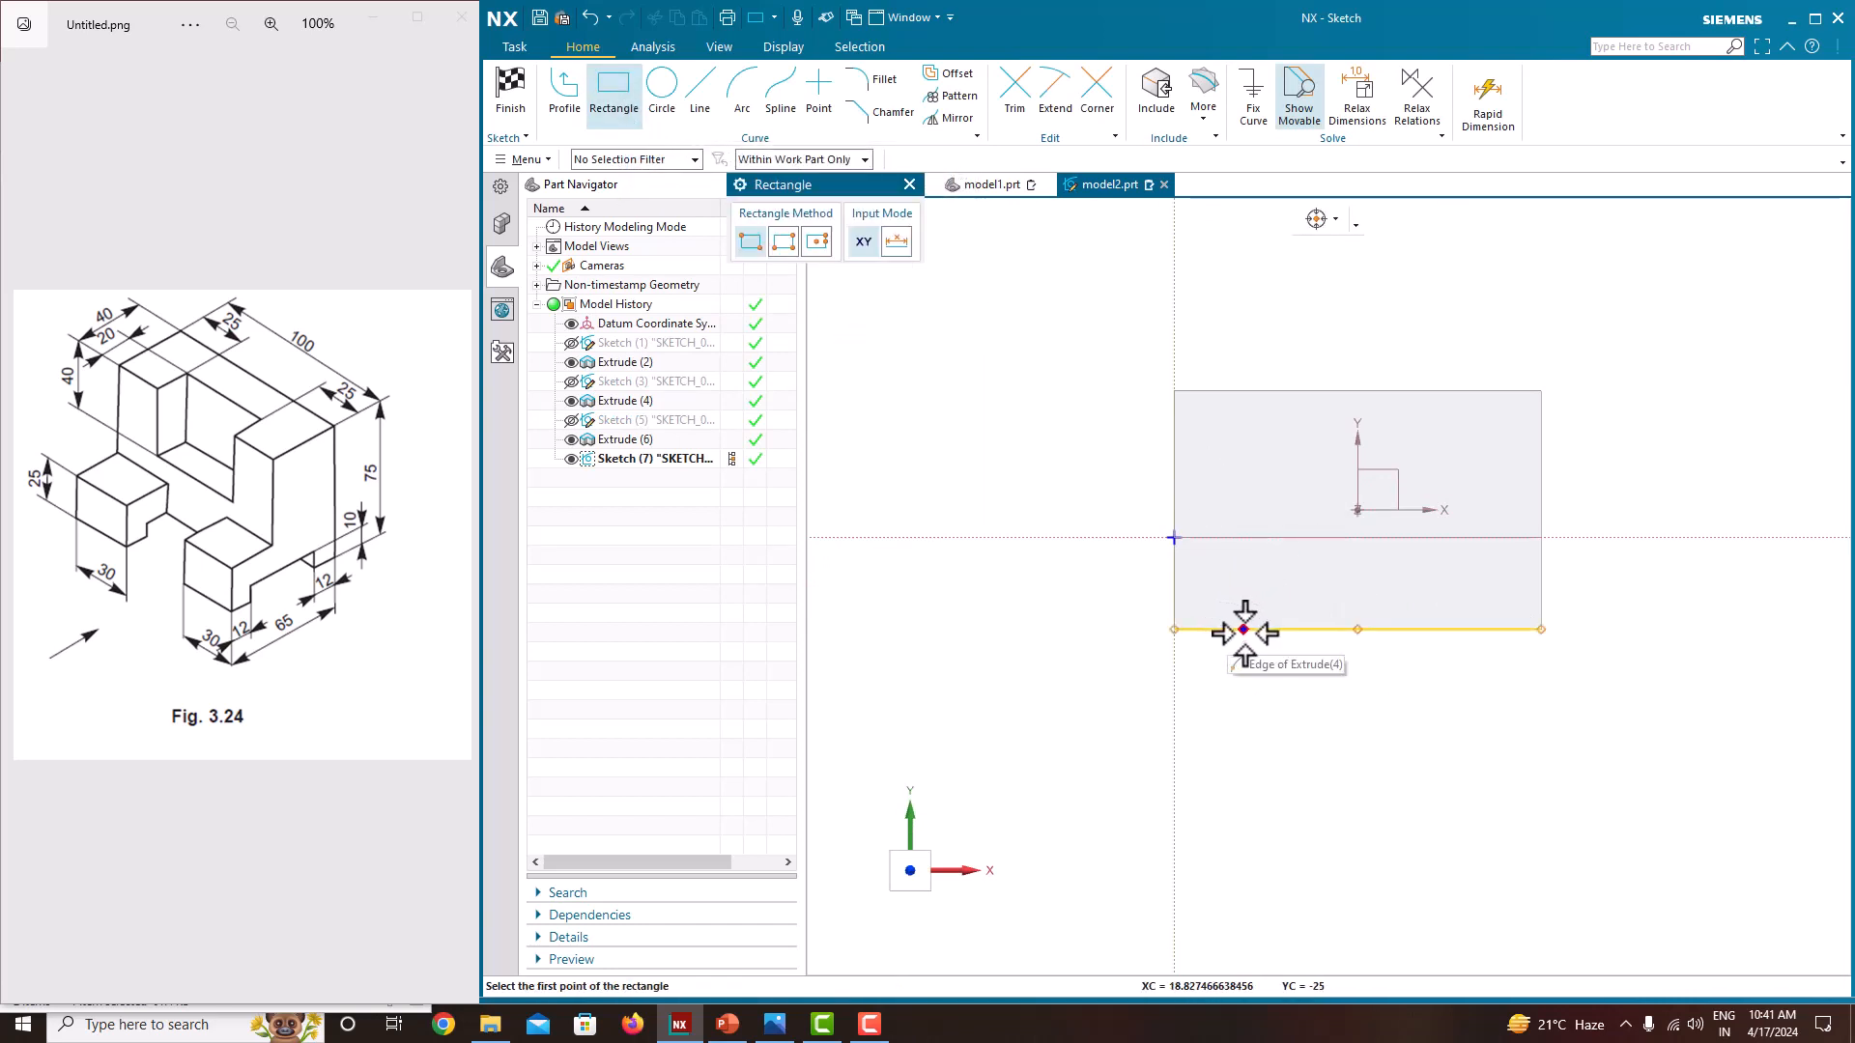
left_click(1275, 630)
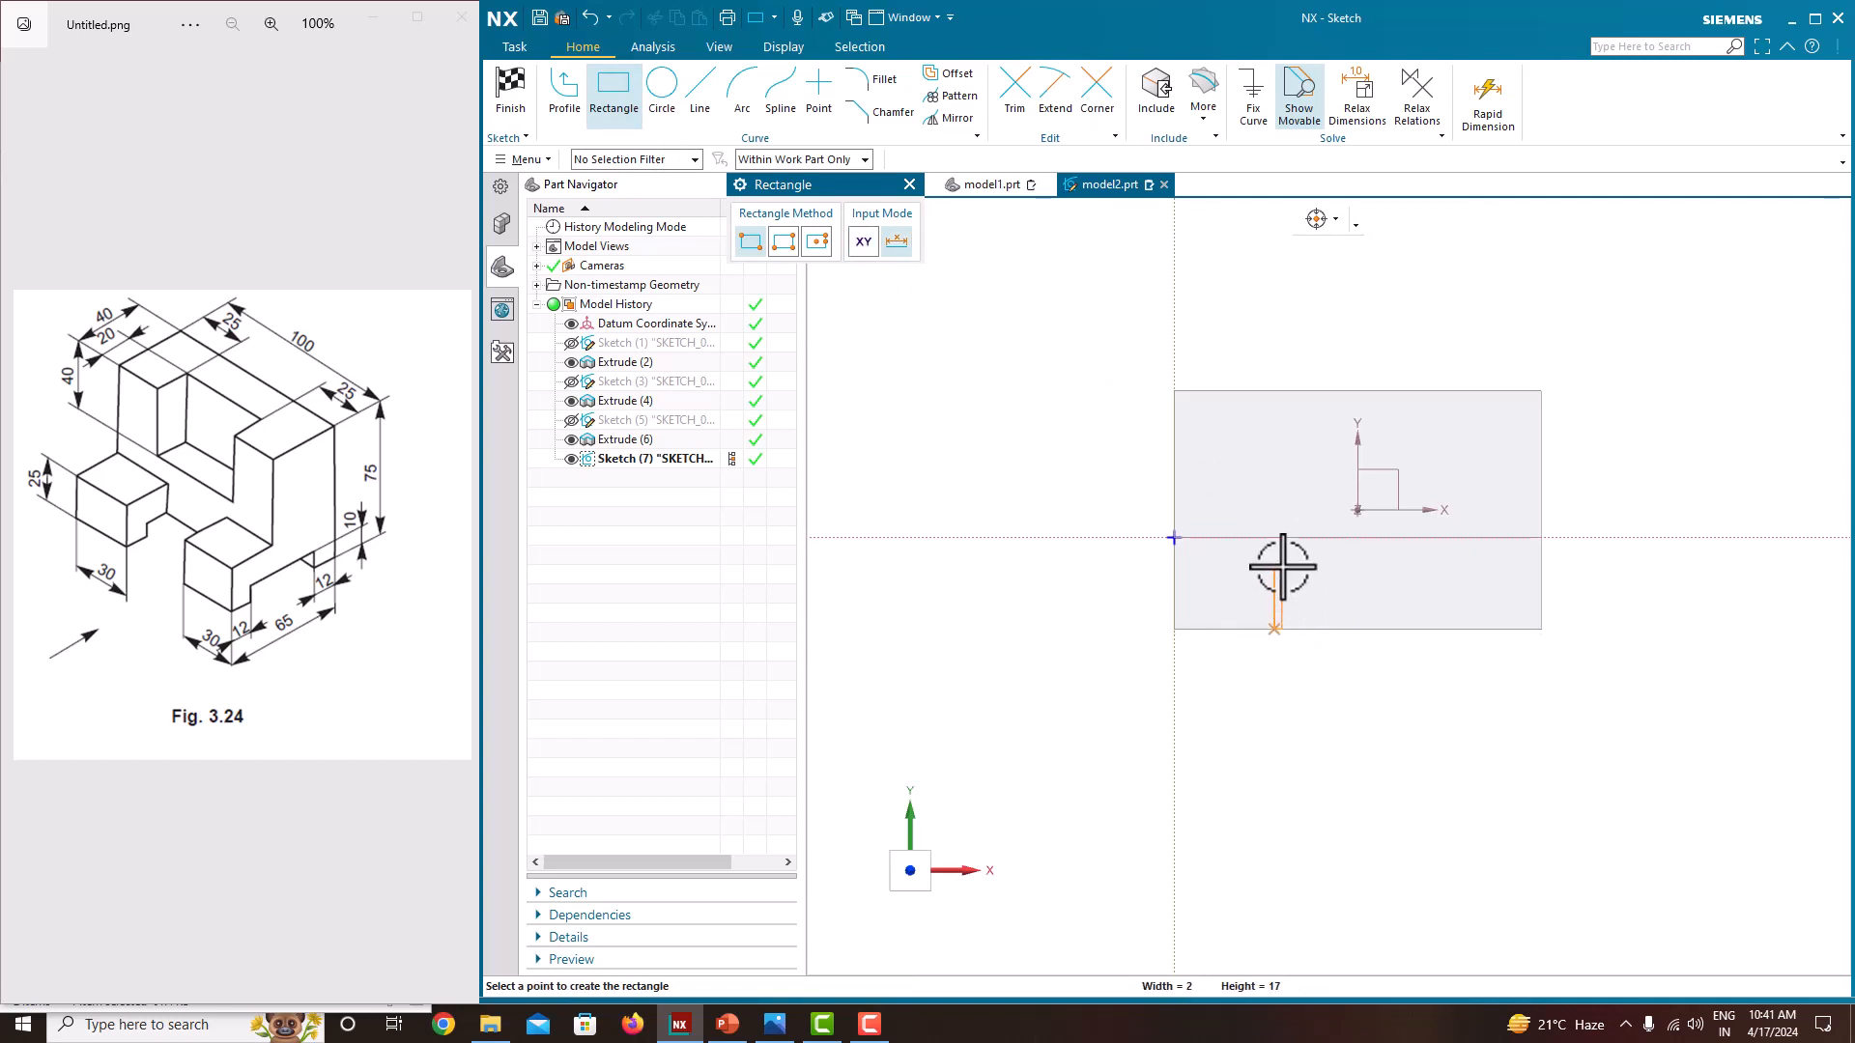
left_click(1465, 572)
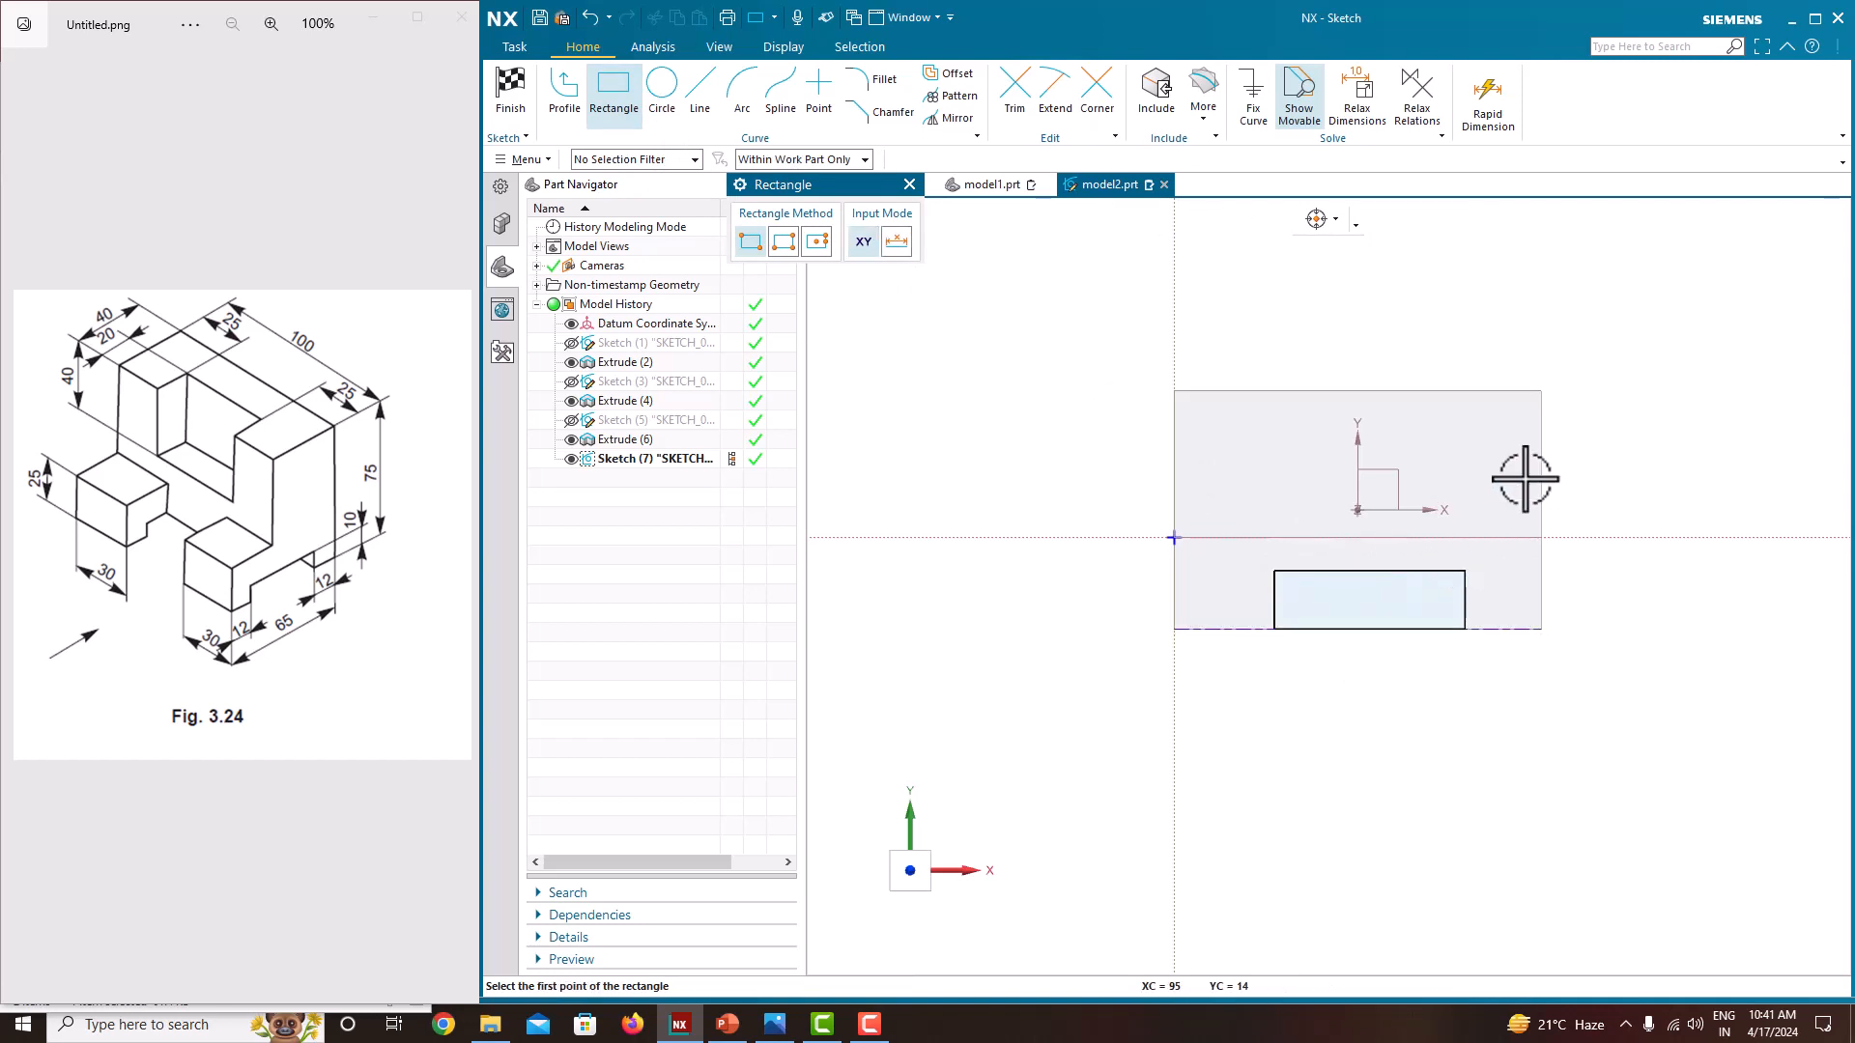
key("Escape")
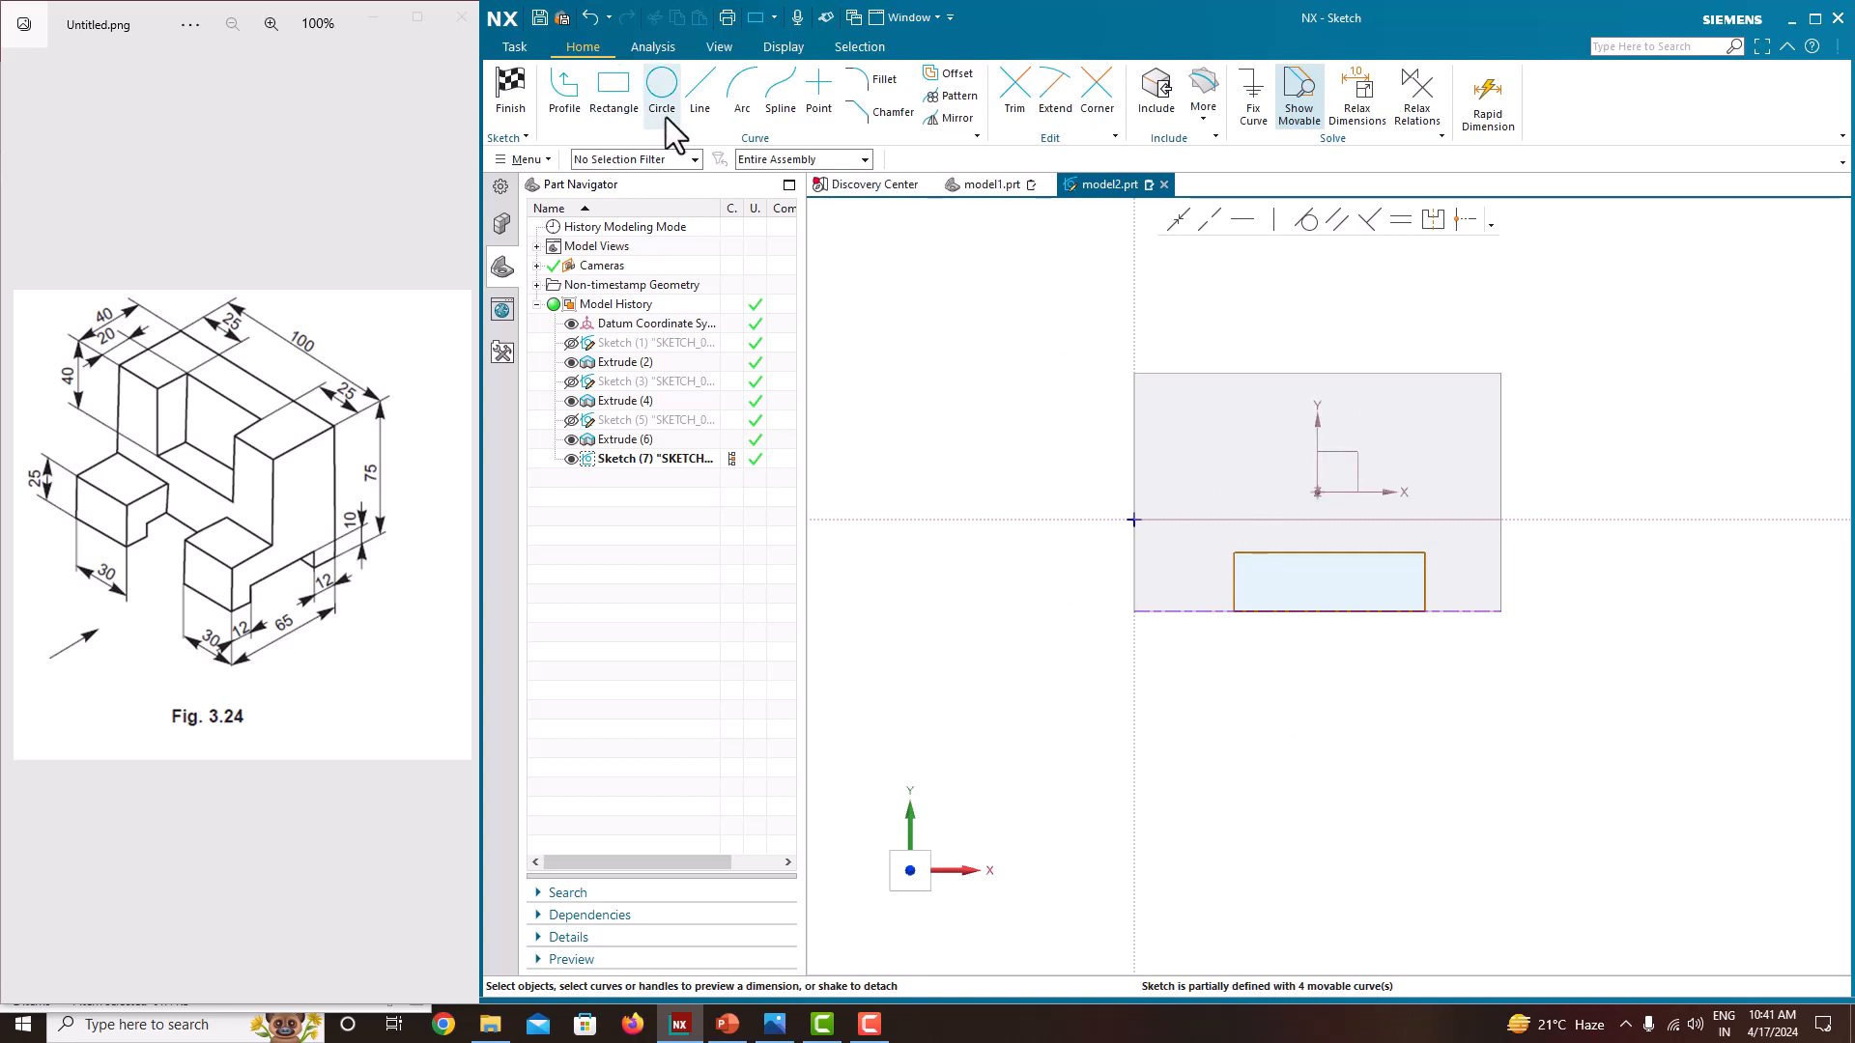
Dimension both short sides of the rectangle 30 mm from the neighbouring side edges of the block
left_click(1233, 581)
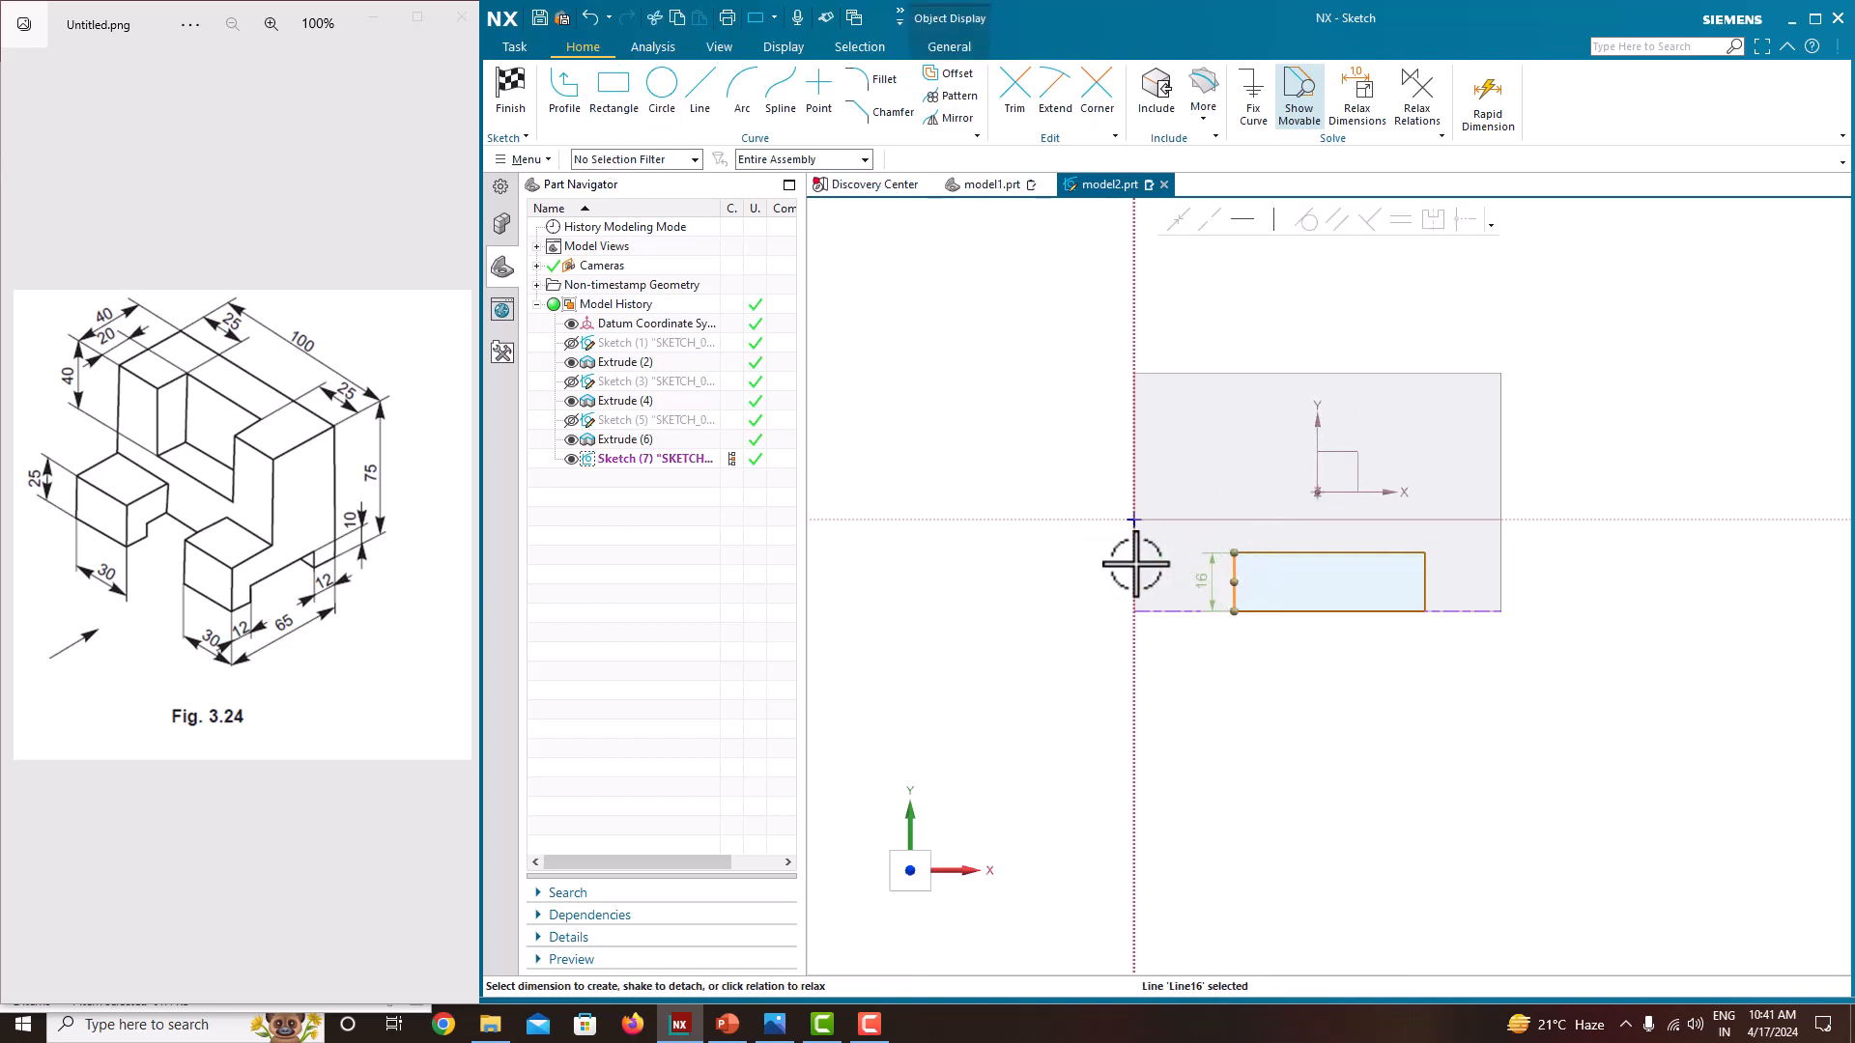
left_click(1178, 581)
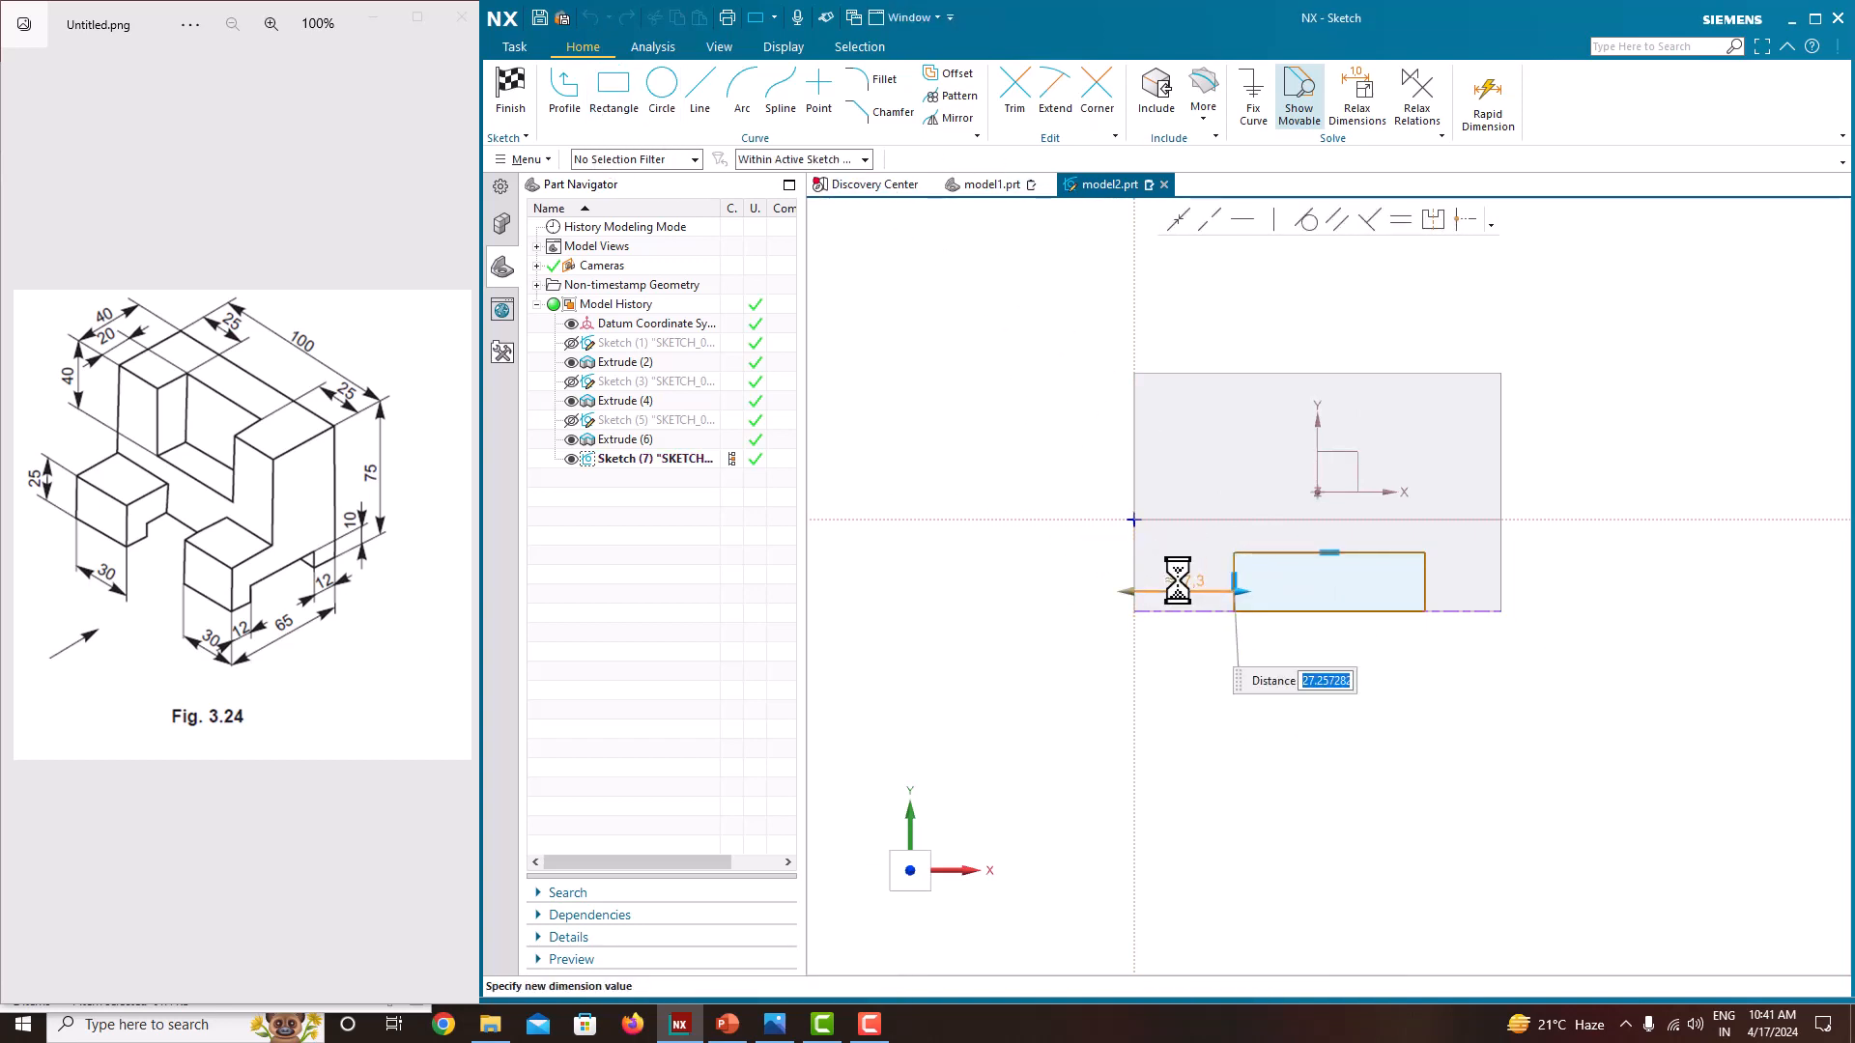
key("Return")
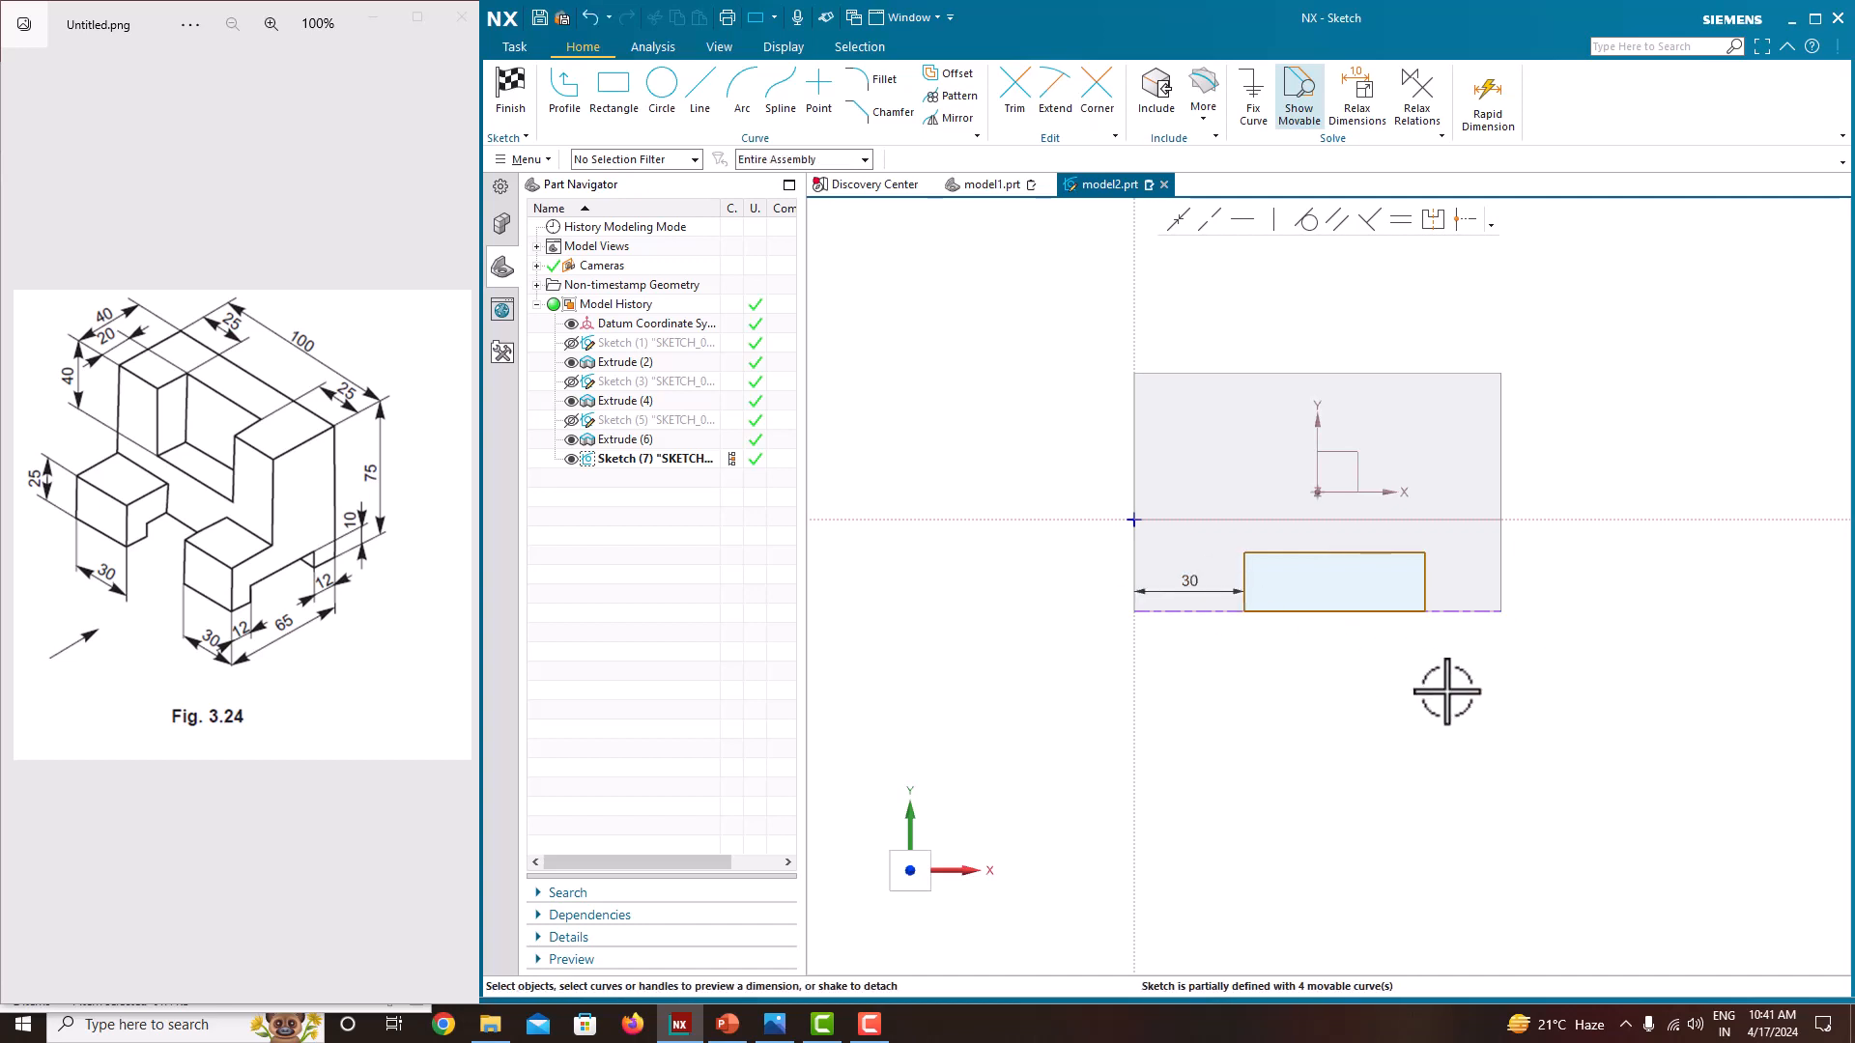
left_click(1427, 585)
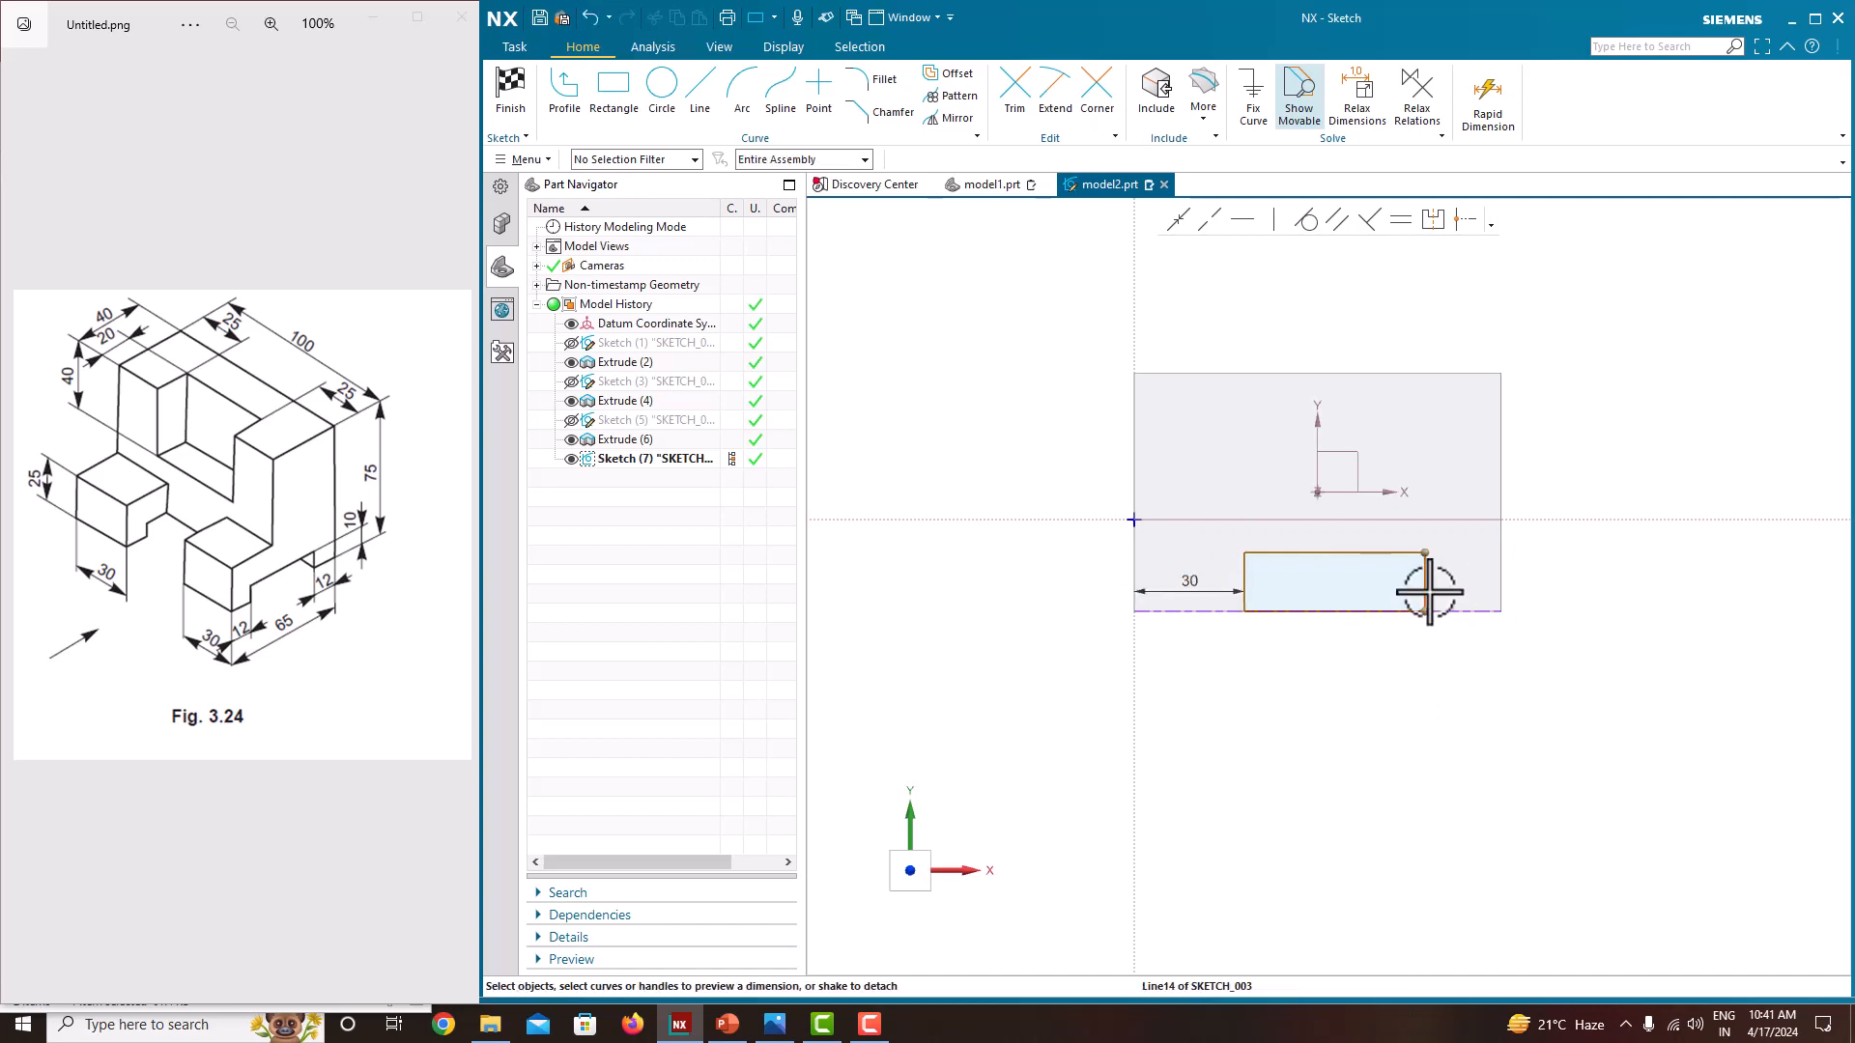
left_click(1498, 580)
left_click(1473, 588)
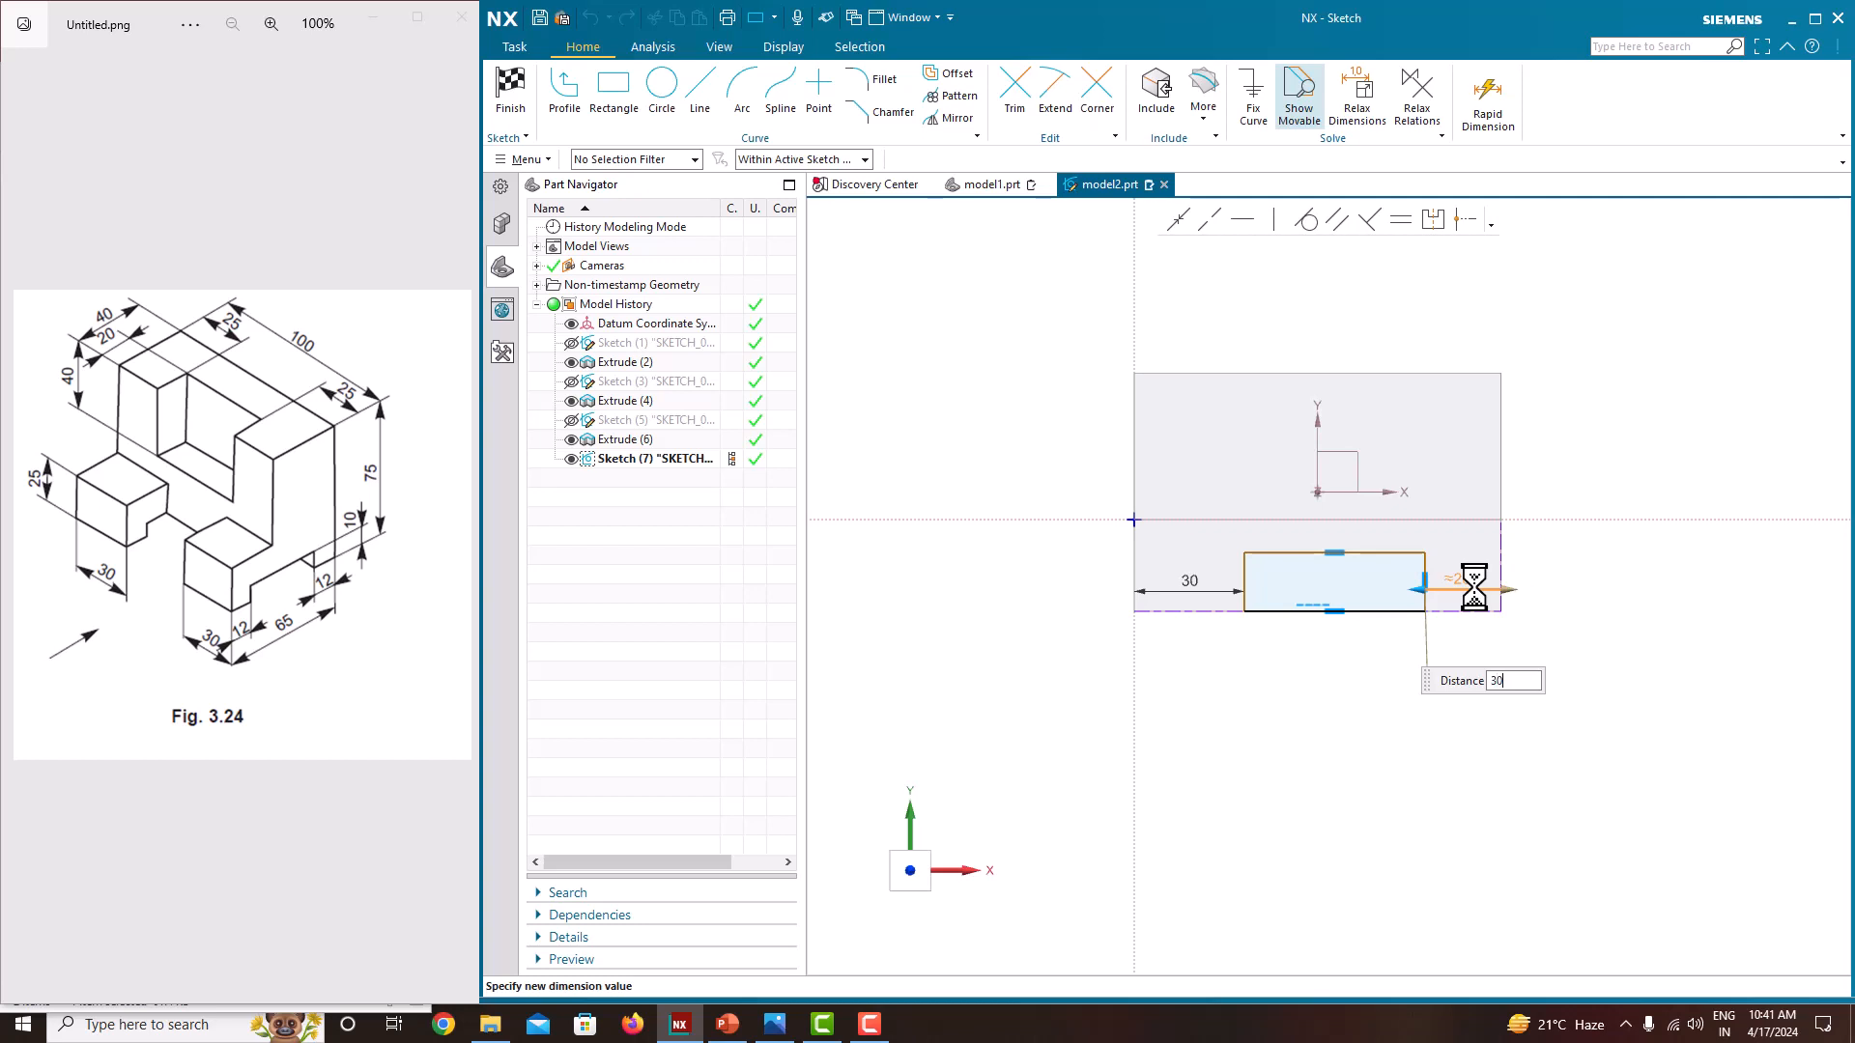
type("30")
key("Return")
key("Escape")
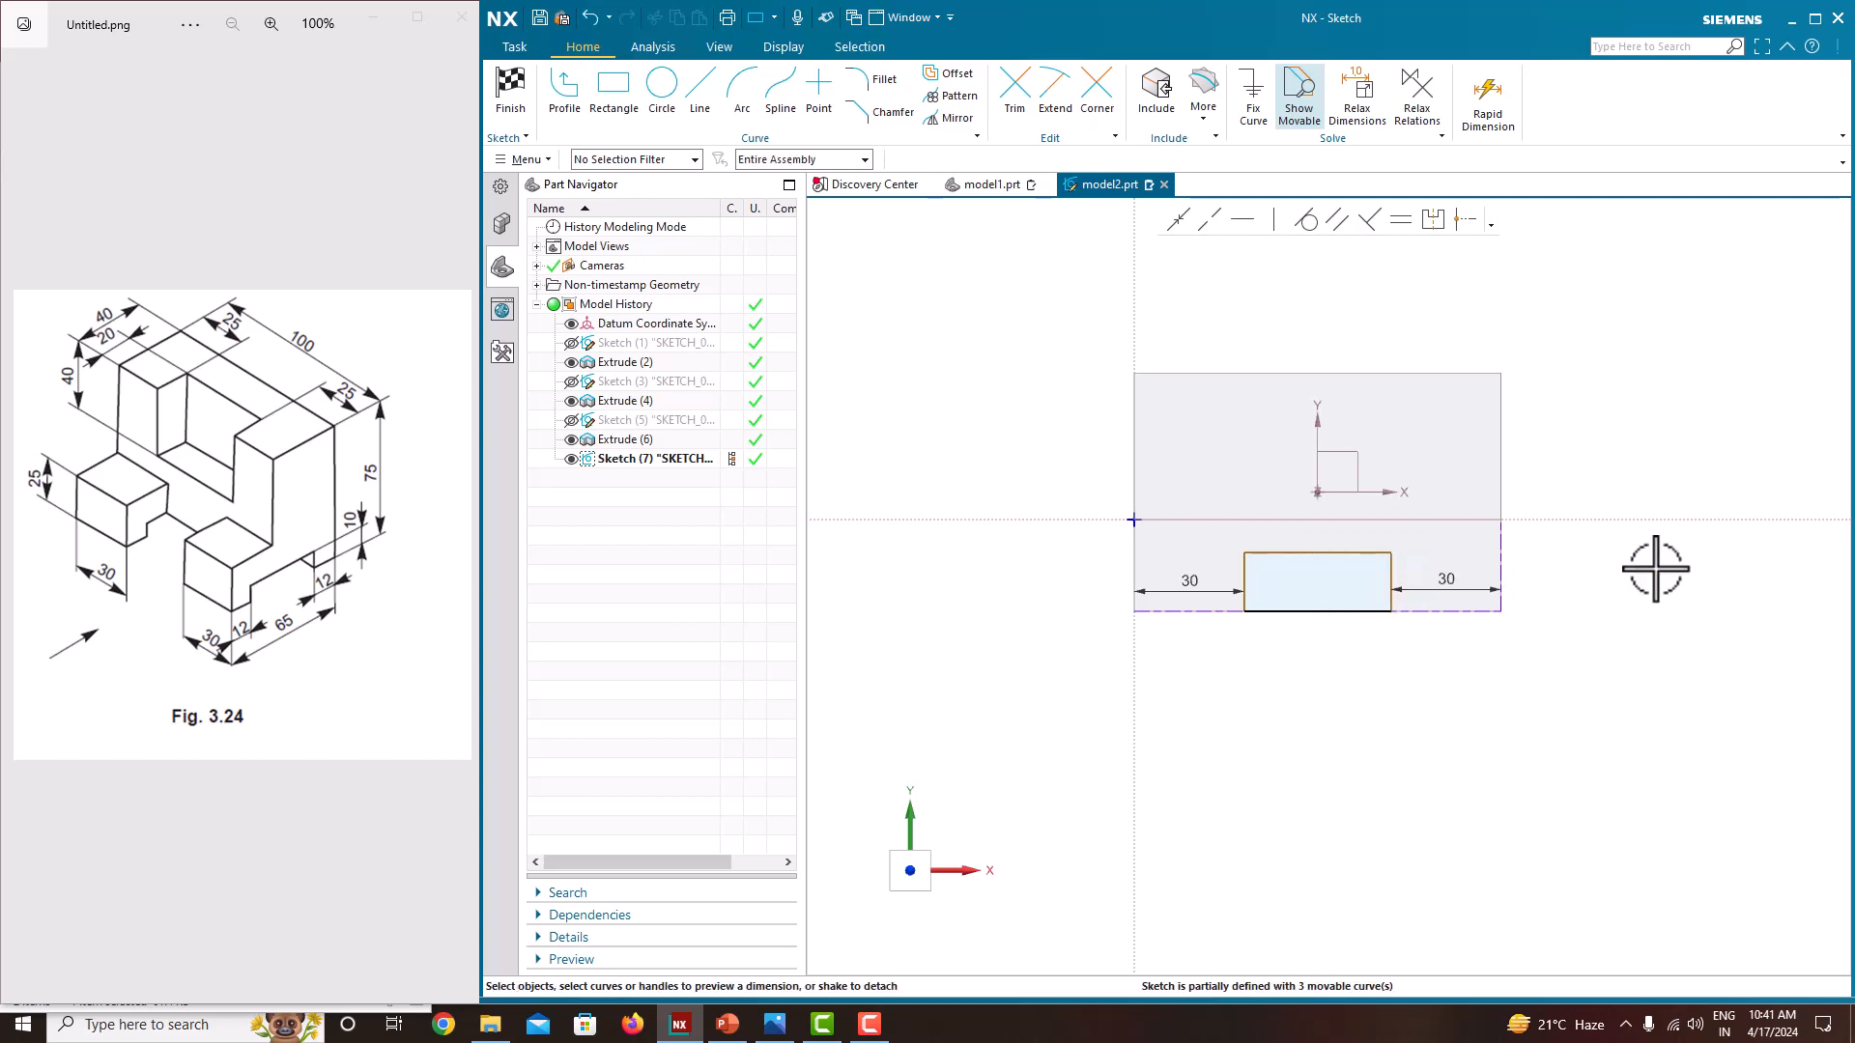
Set the rectangle's depth to 65-40 without keeping the formula, giving 25 mm, and finish the sketch
scroll(1357, 537, "up", 1)
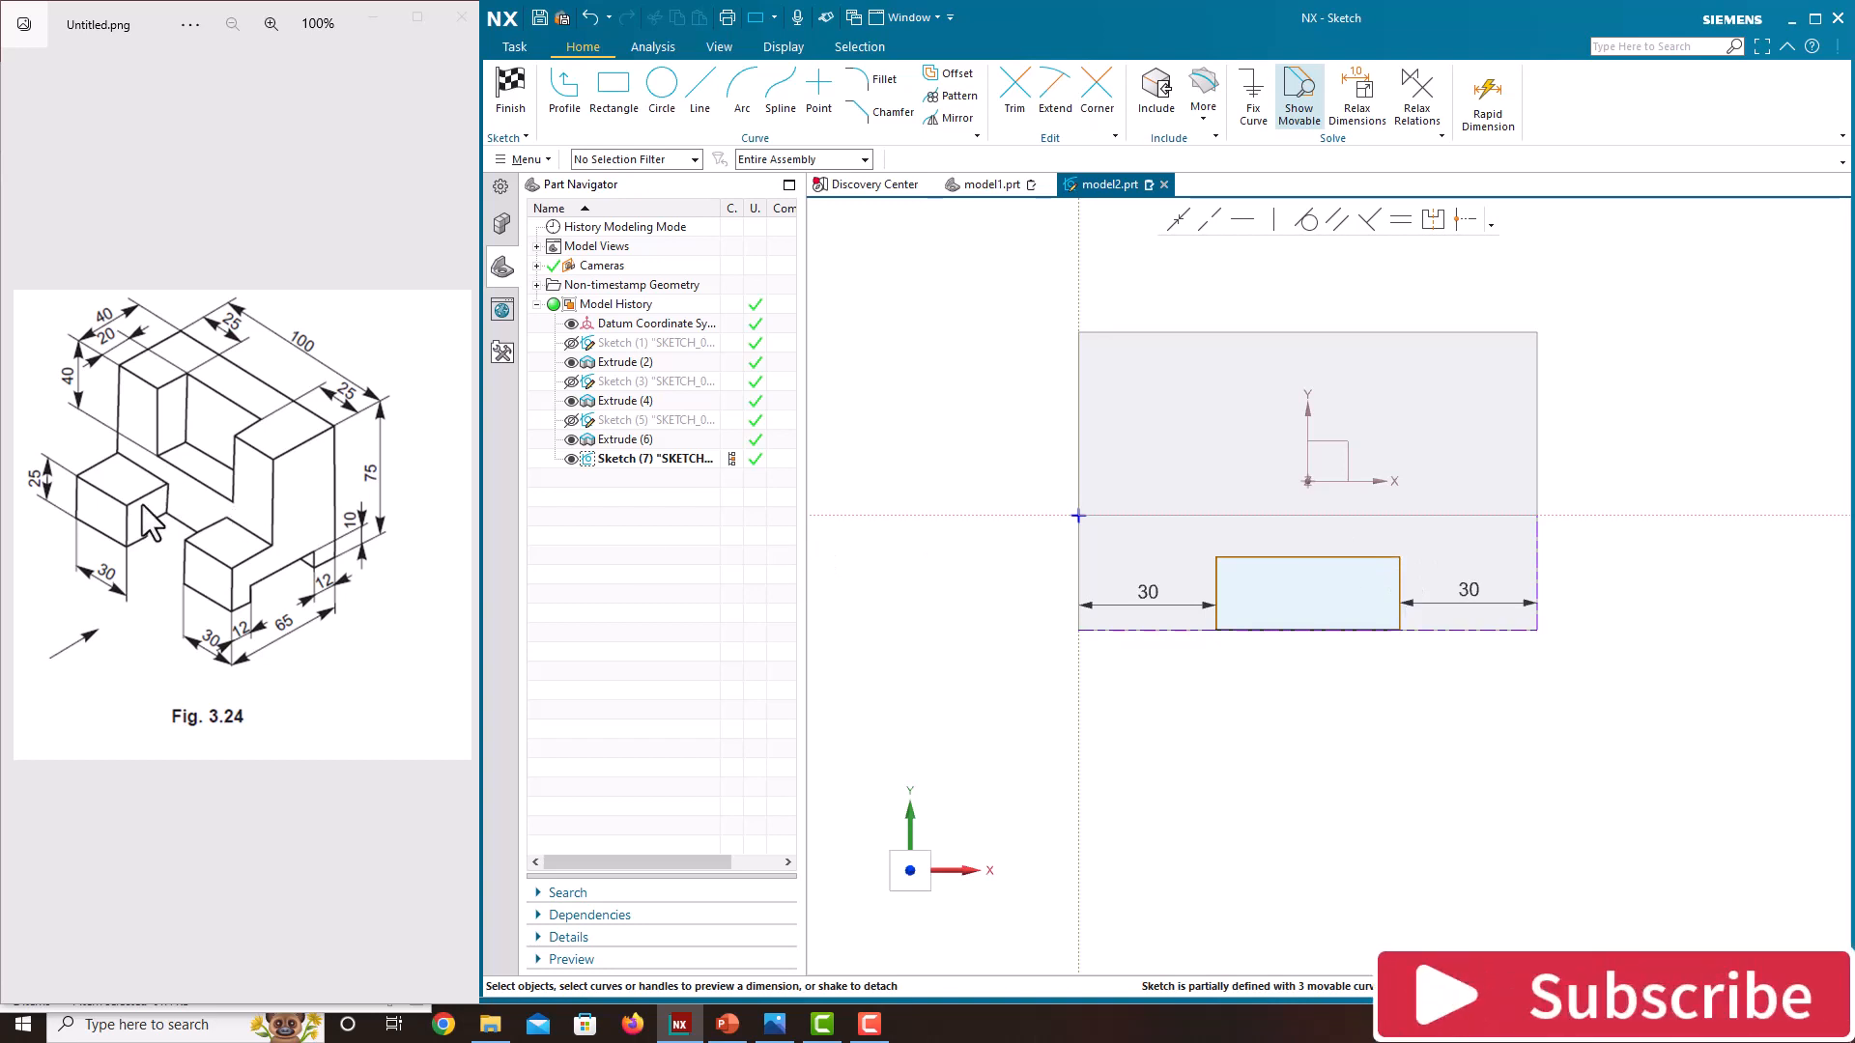
mouse_move(942, 633)
middle_mouse_down()
mouse_move(1221, 550)
mouse_move(1230, 580)
middle_mouse_up()
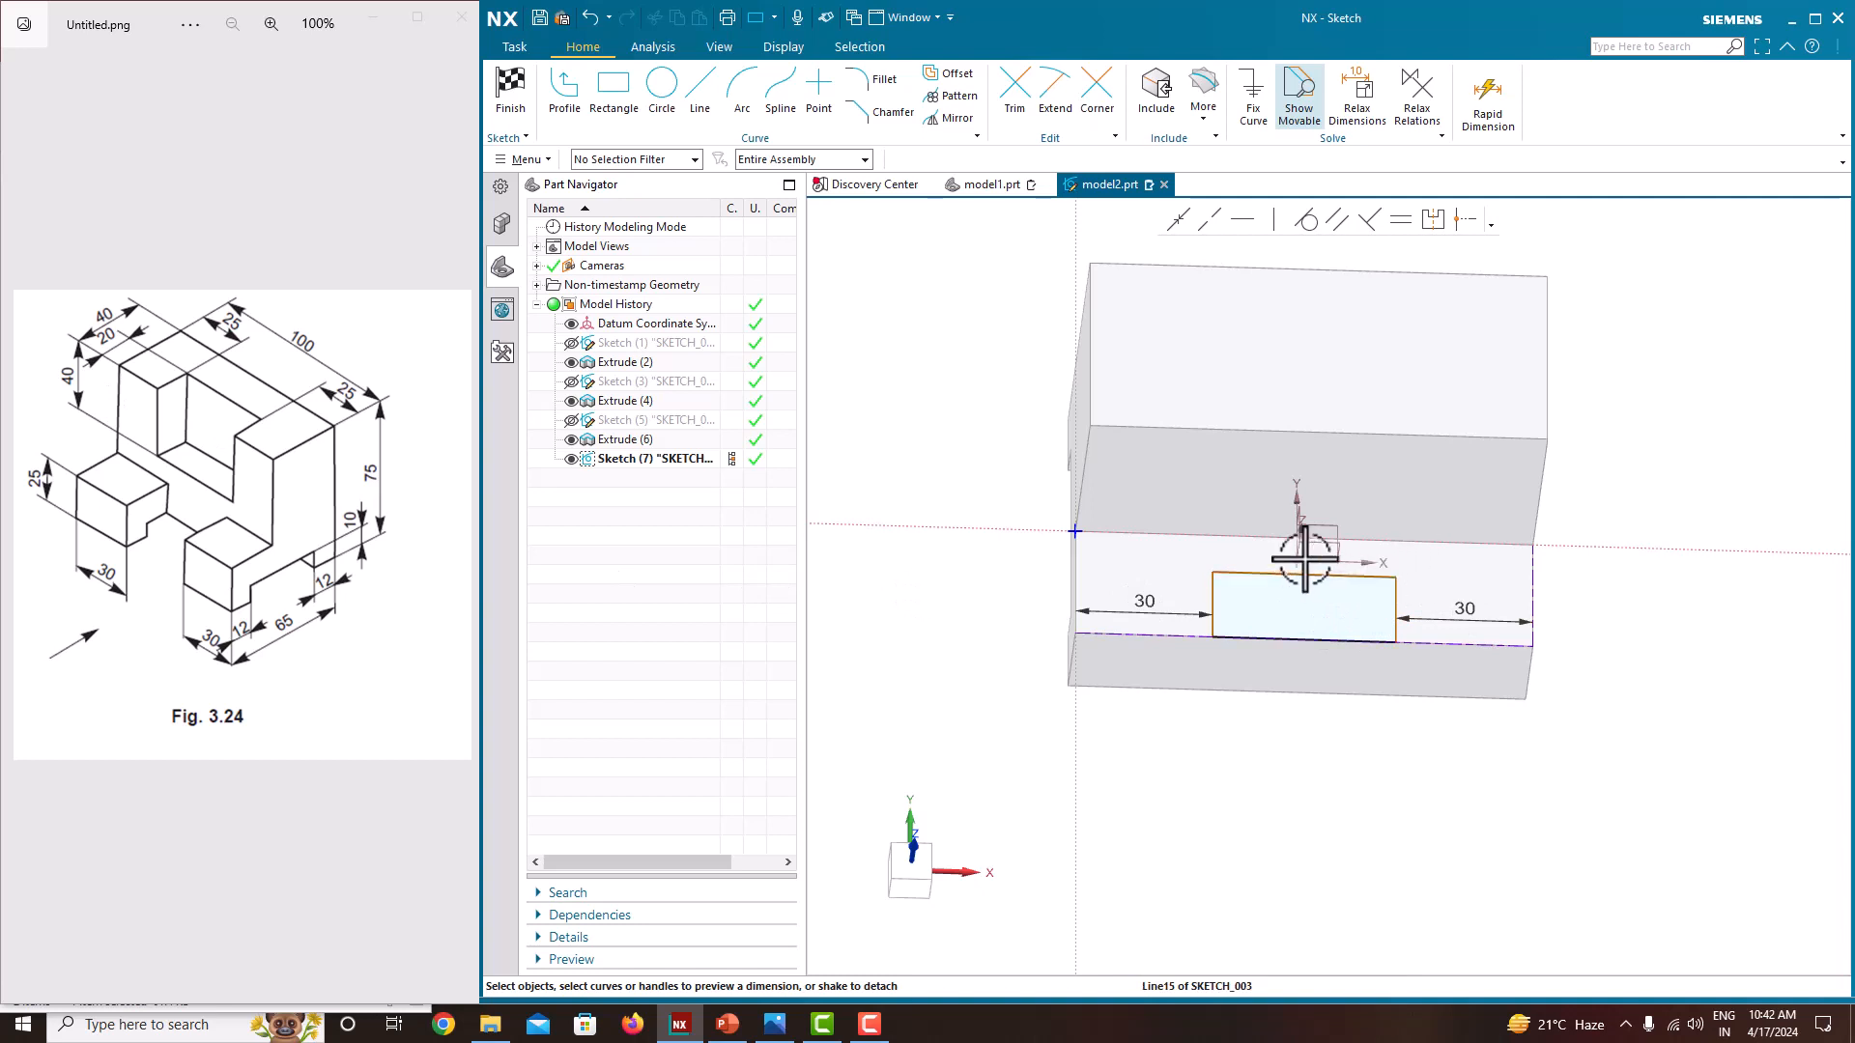
left_click(1397, 591)
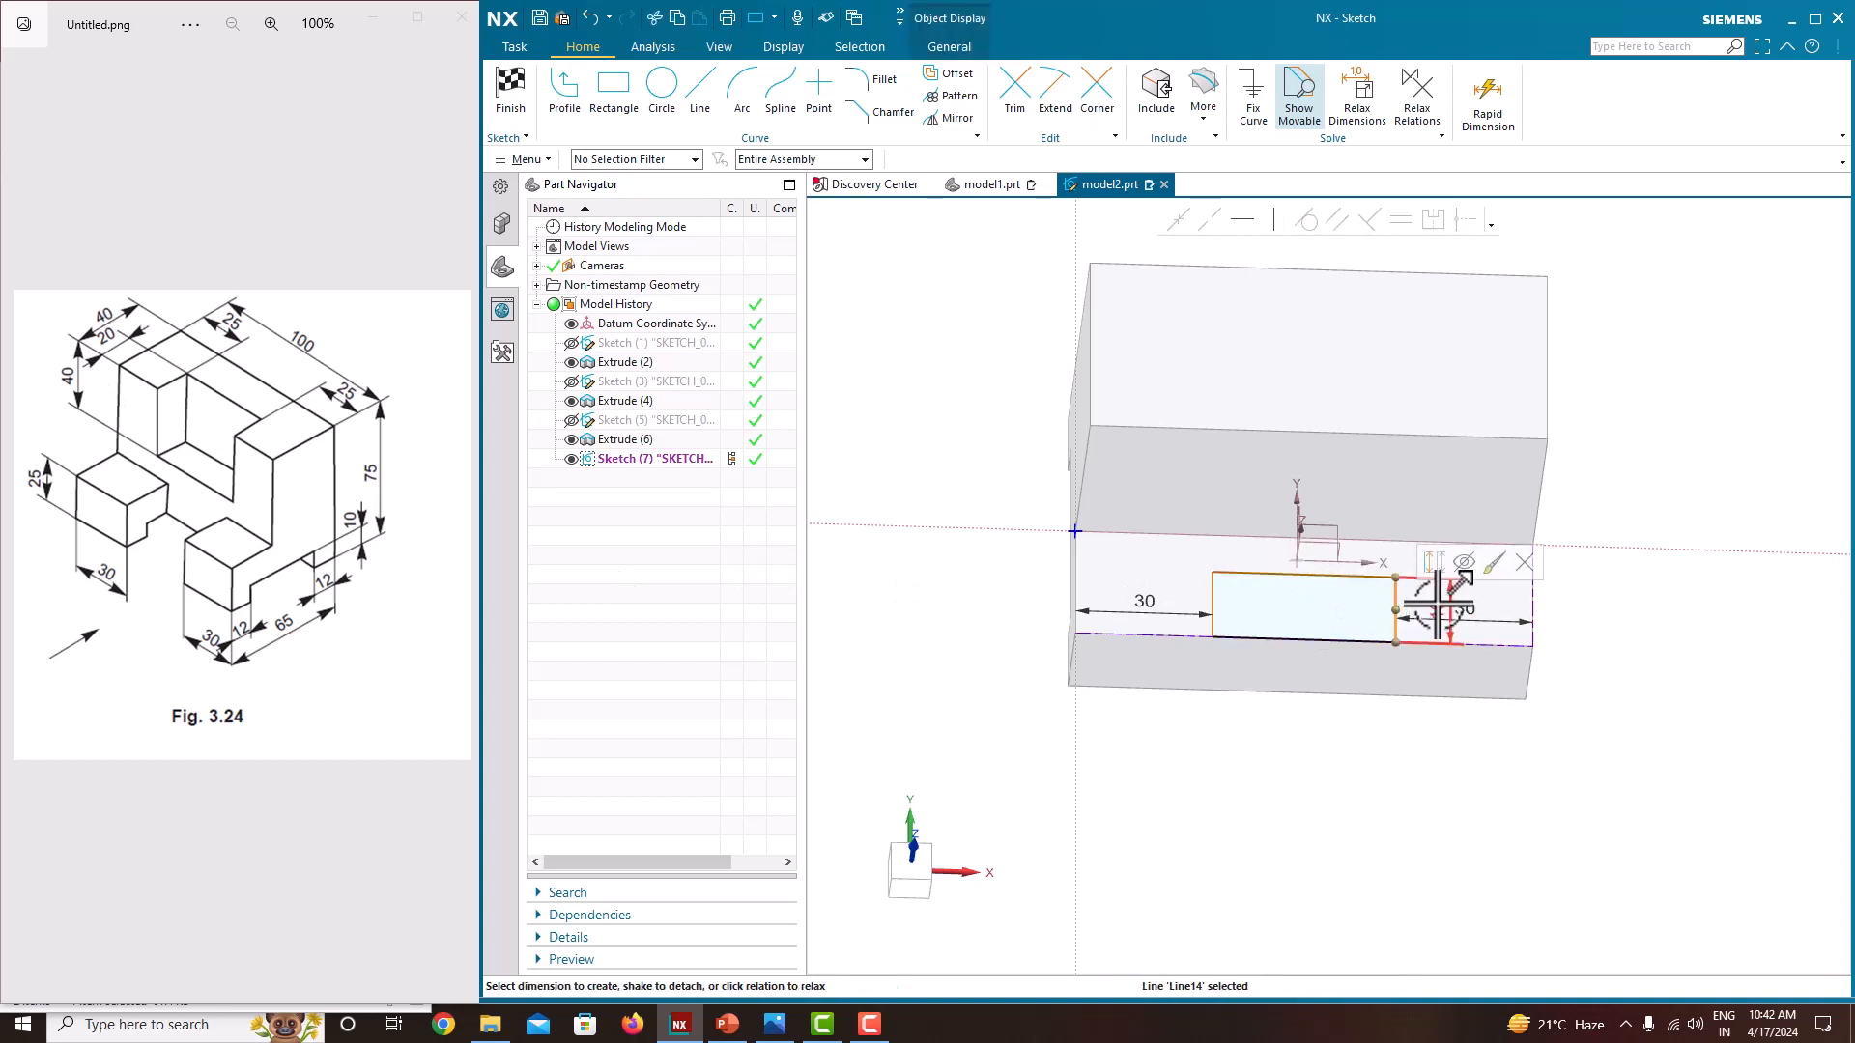
double_click(1439, 605)
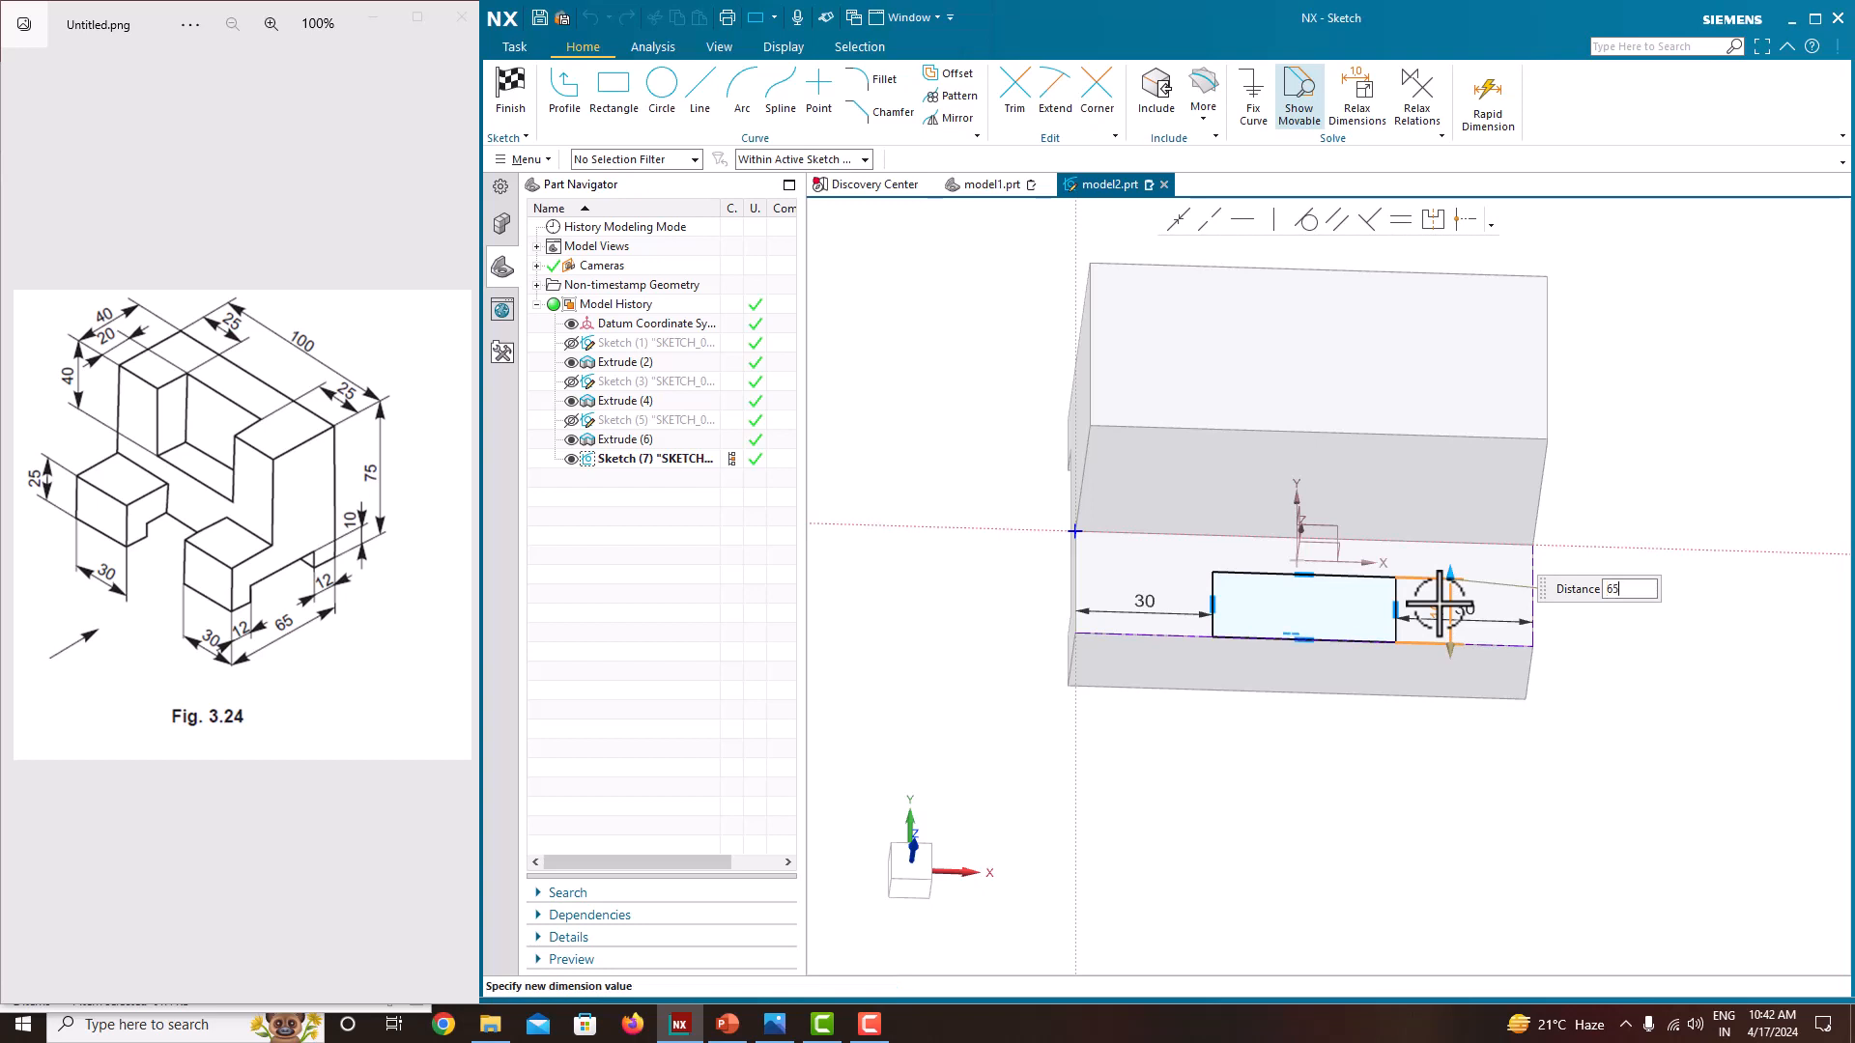
type("65-40")
key("Return")
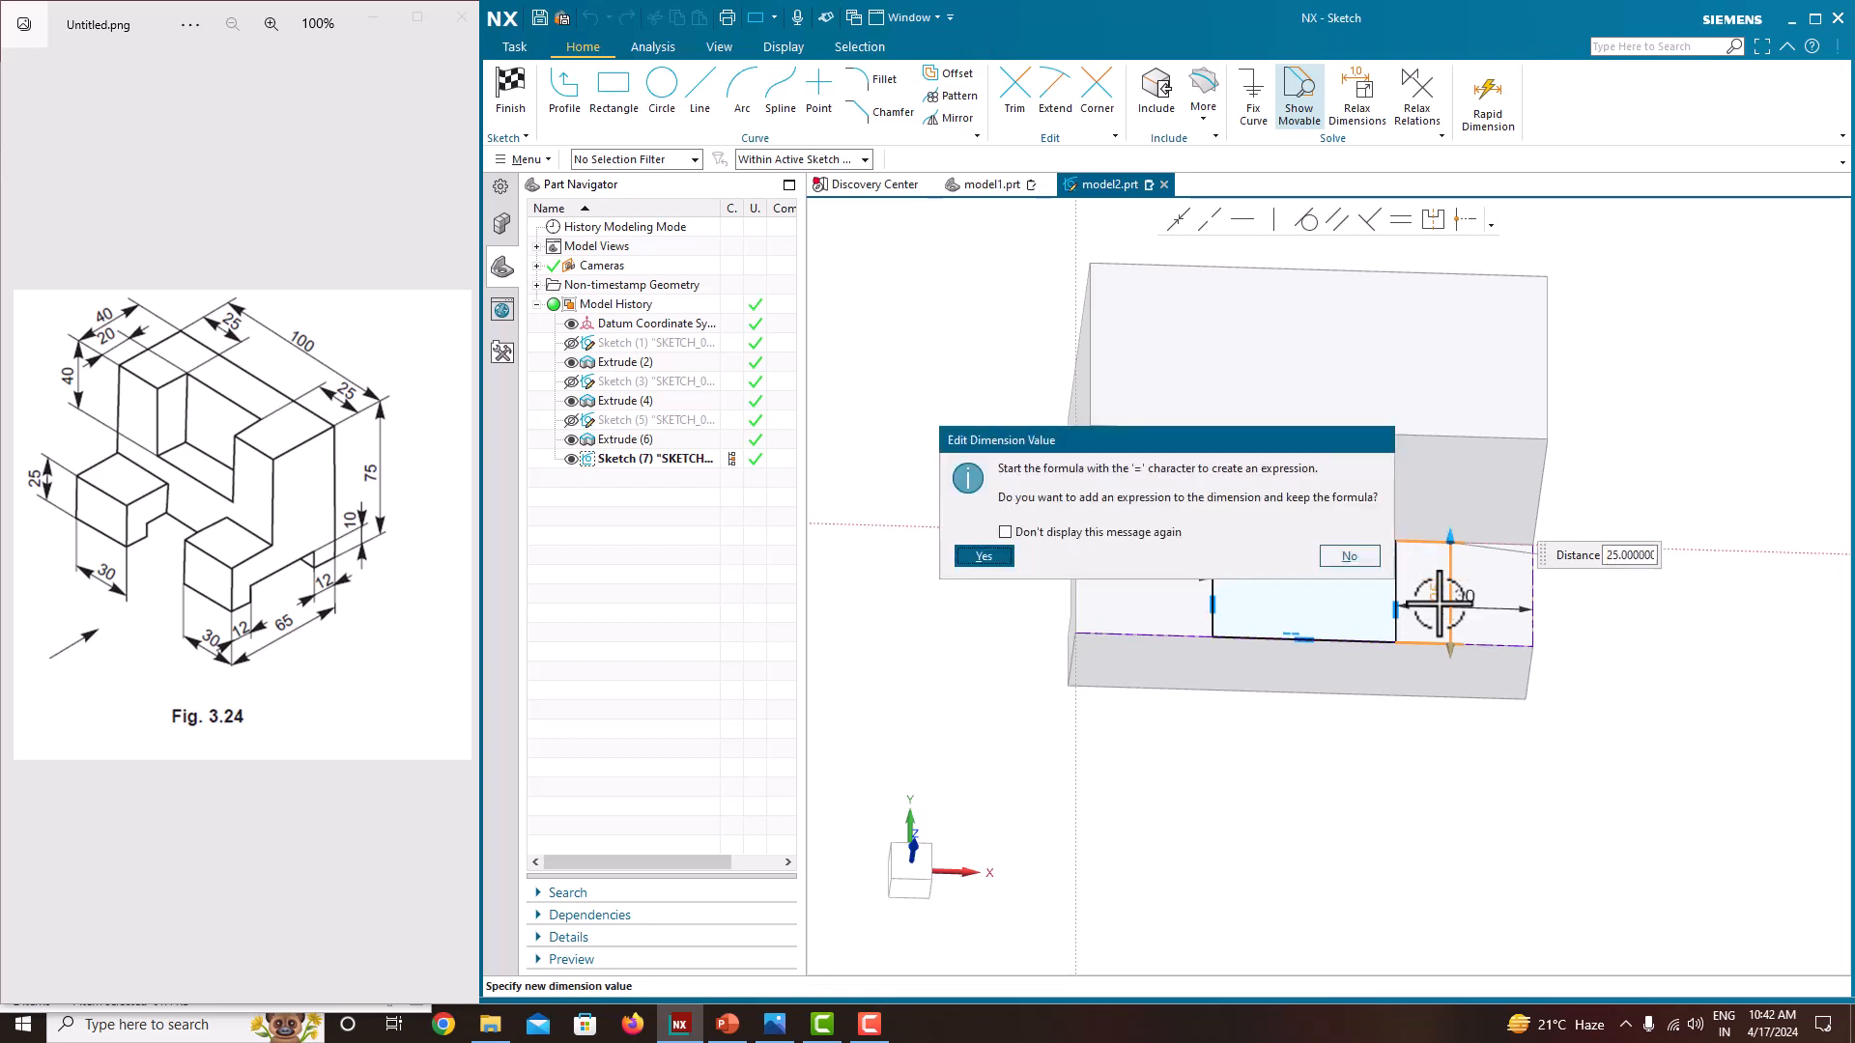
left_click(1374, 559)
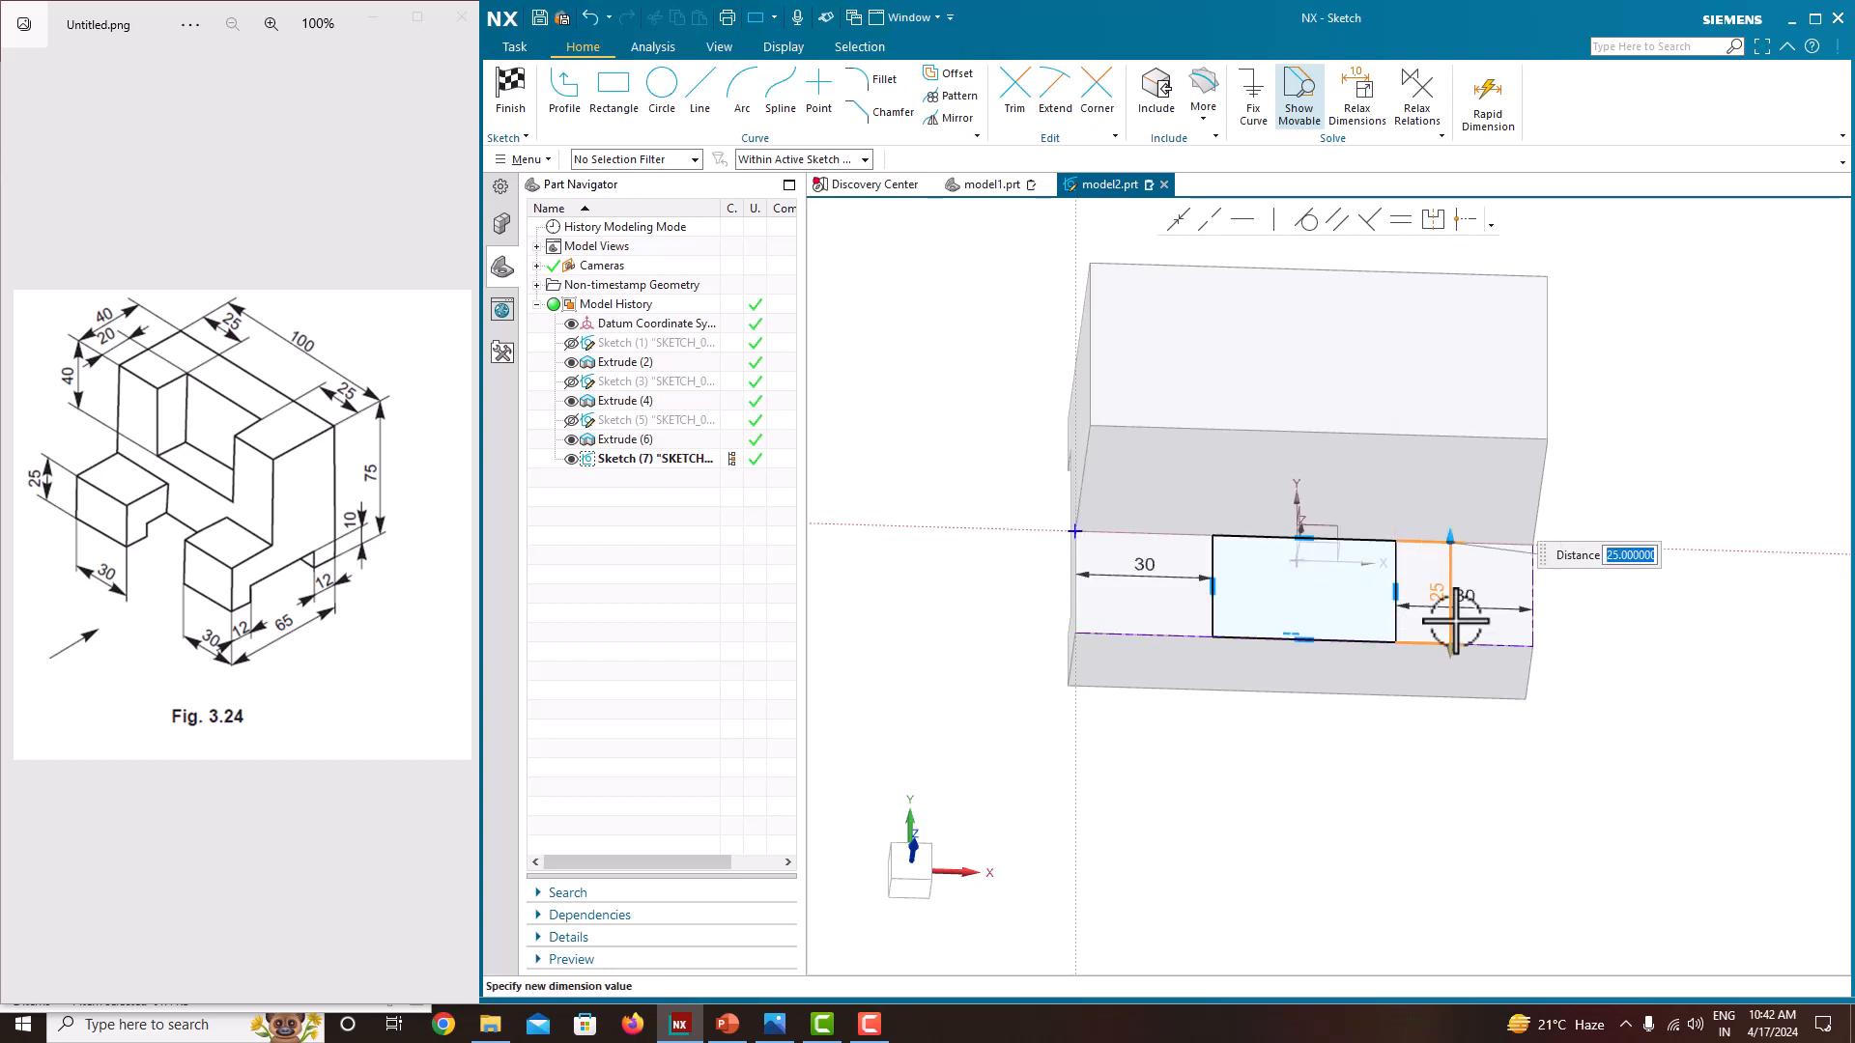
right_click(1630, 472)
key("Escape")
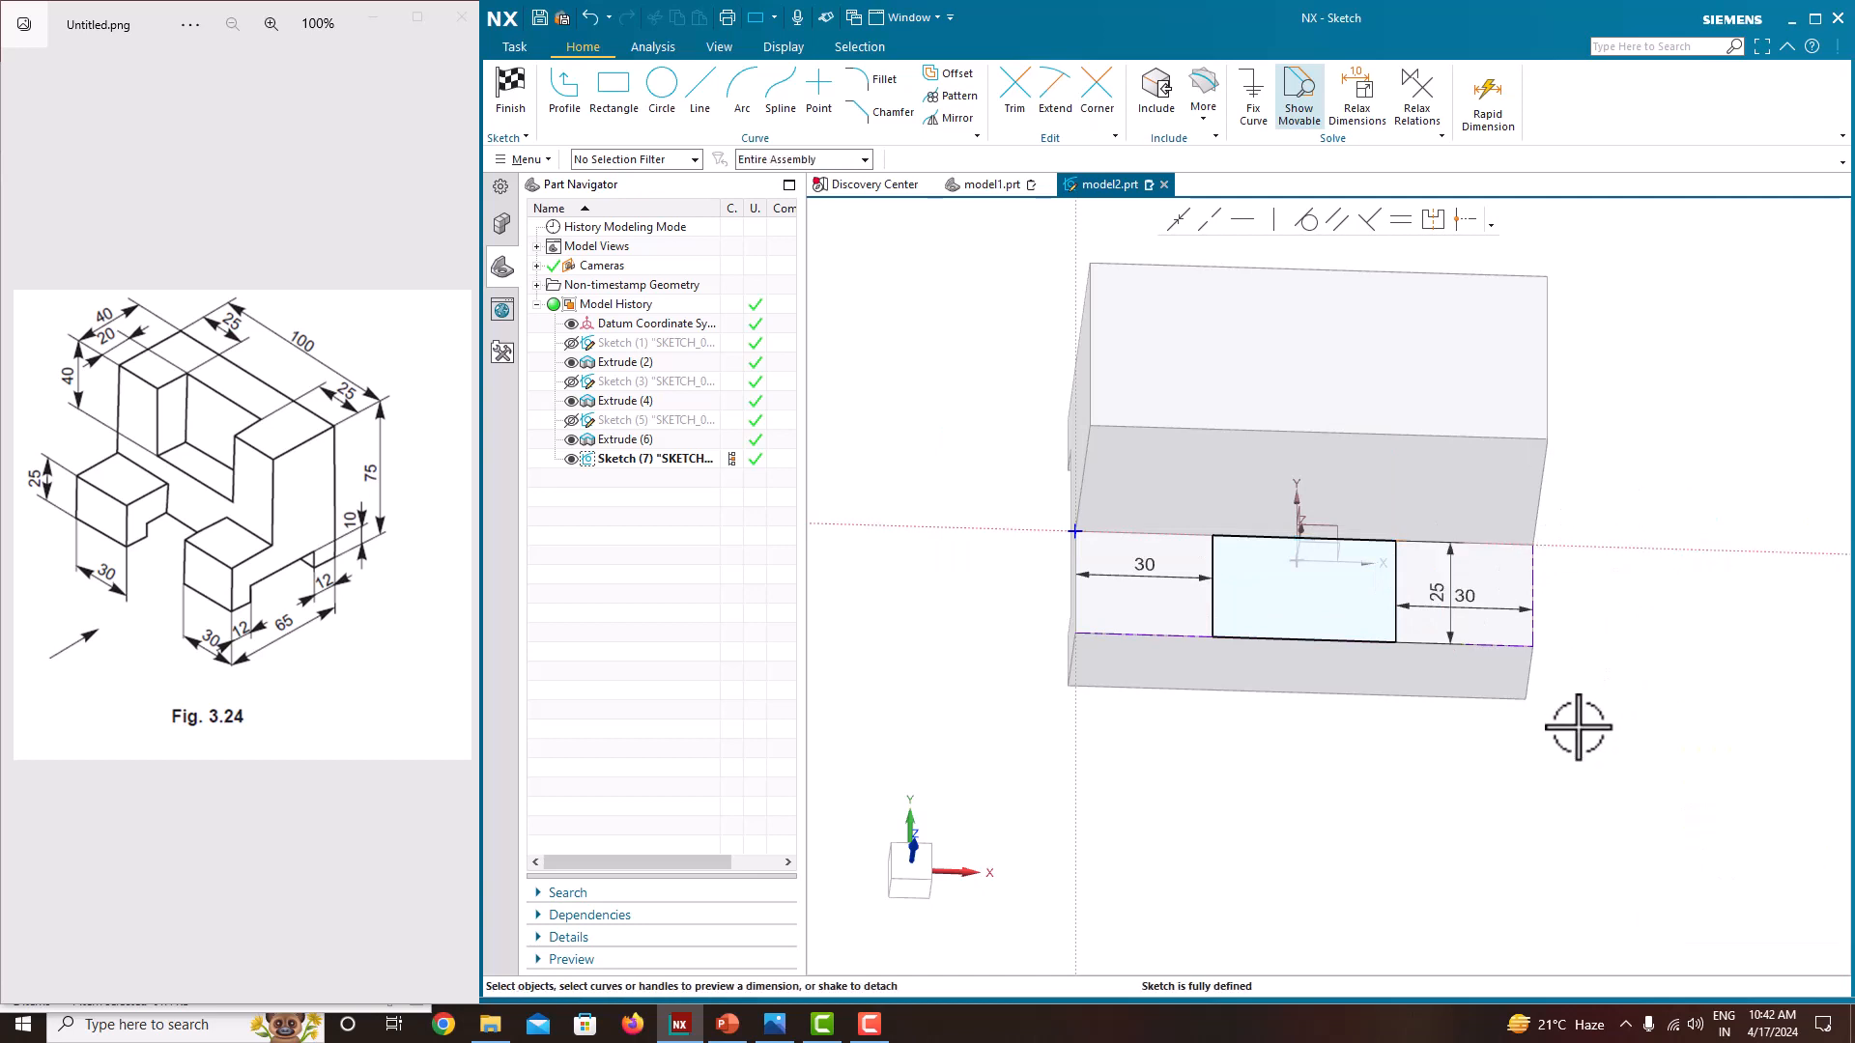
right_click(876, 408)
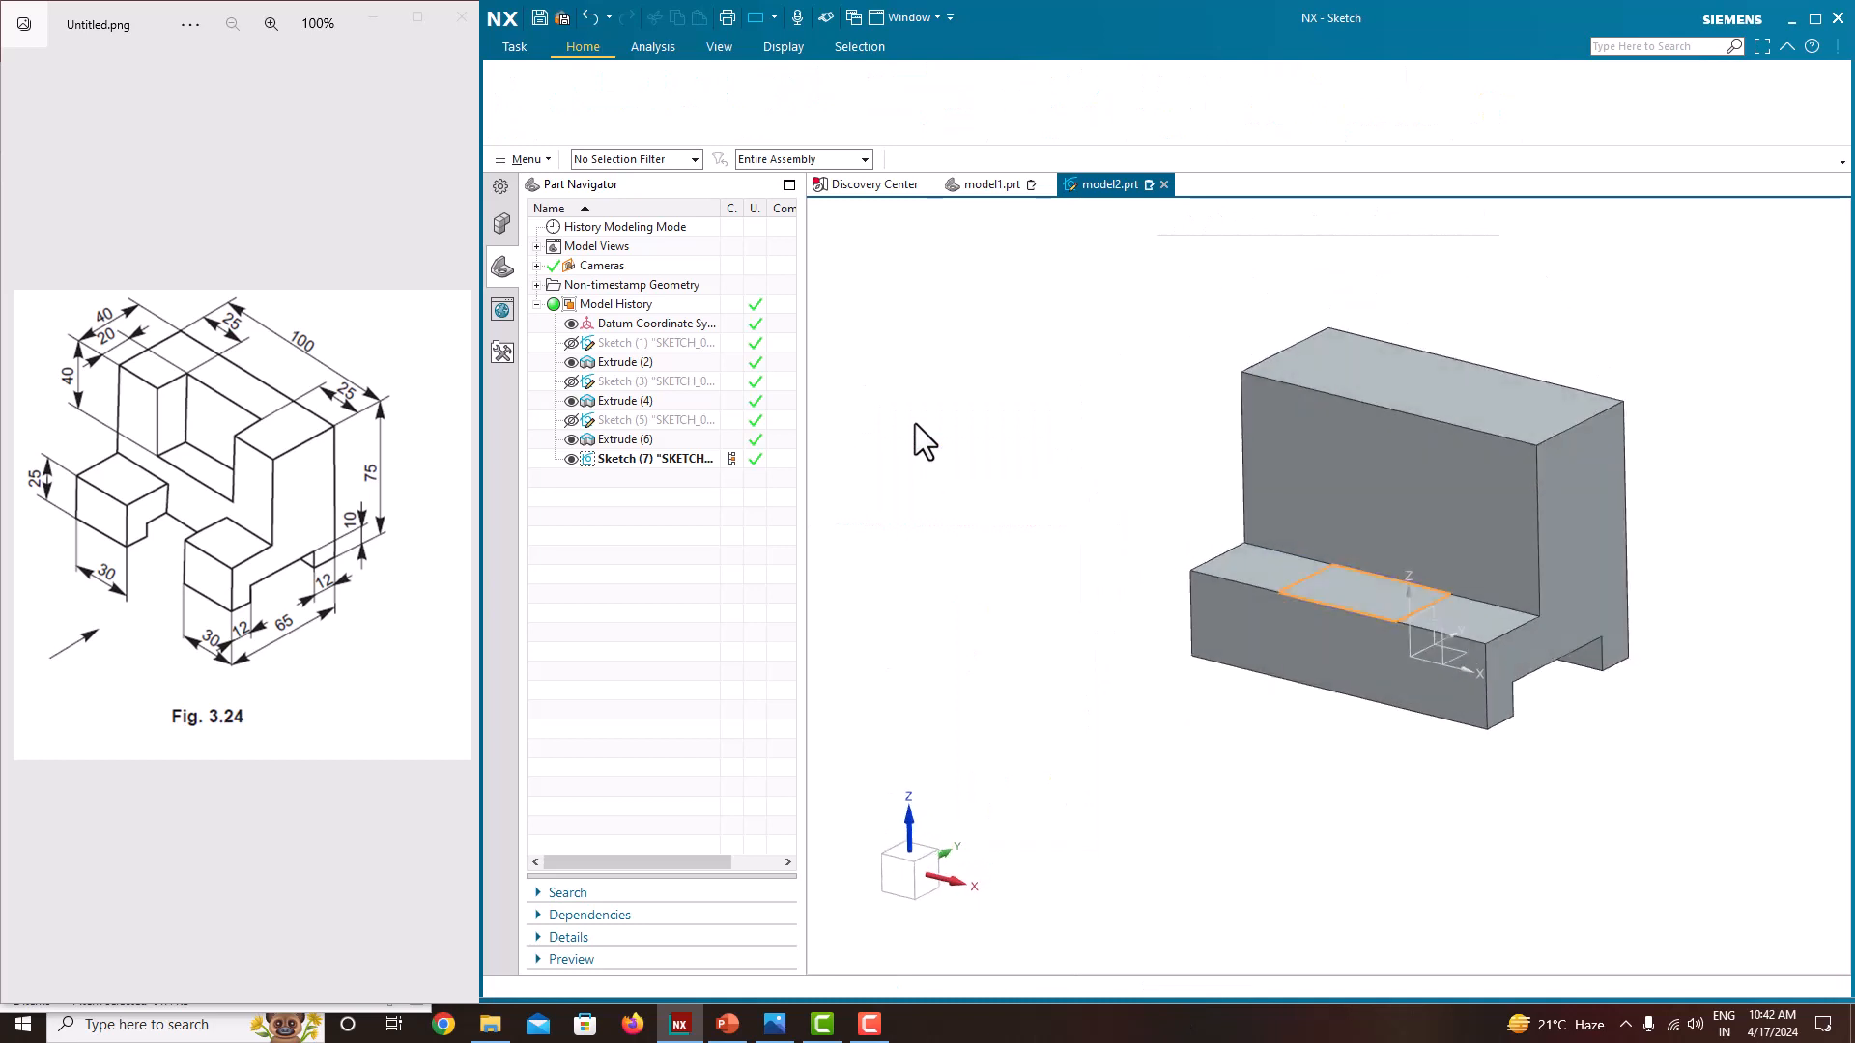
Extrude the rectangle down through the front step with the end limit Until Next as an inferred subtraction and hide its sketch
left_click(619, 110)
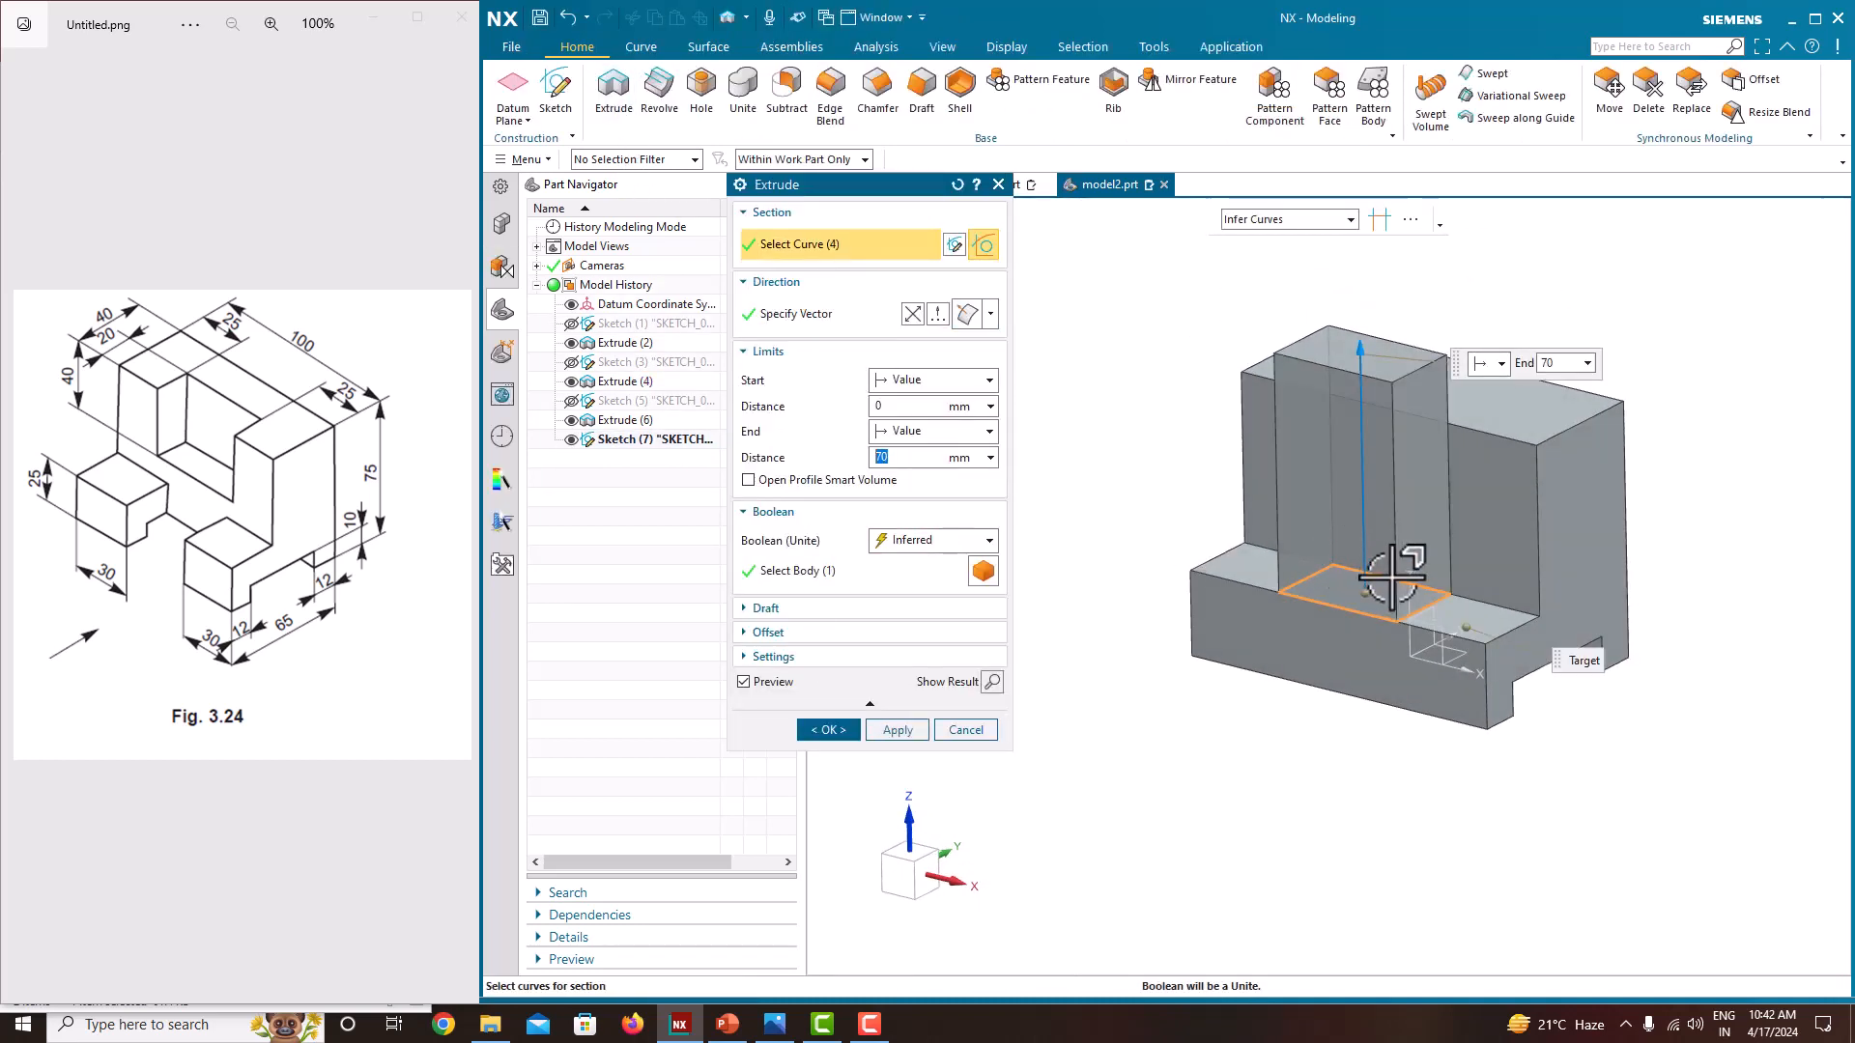
left_click_drag(1360, 472, 1366, 691)
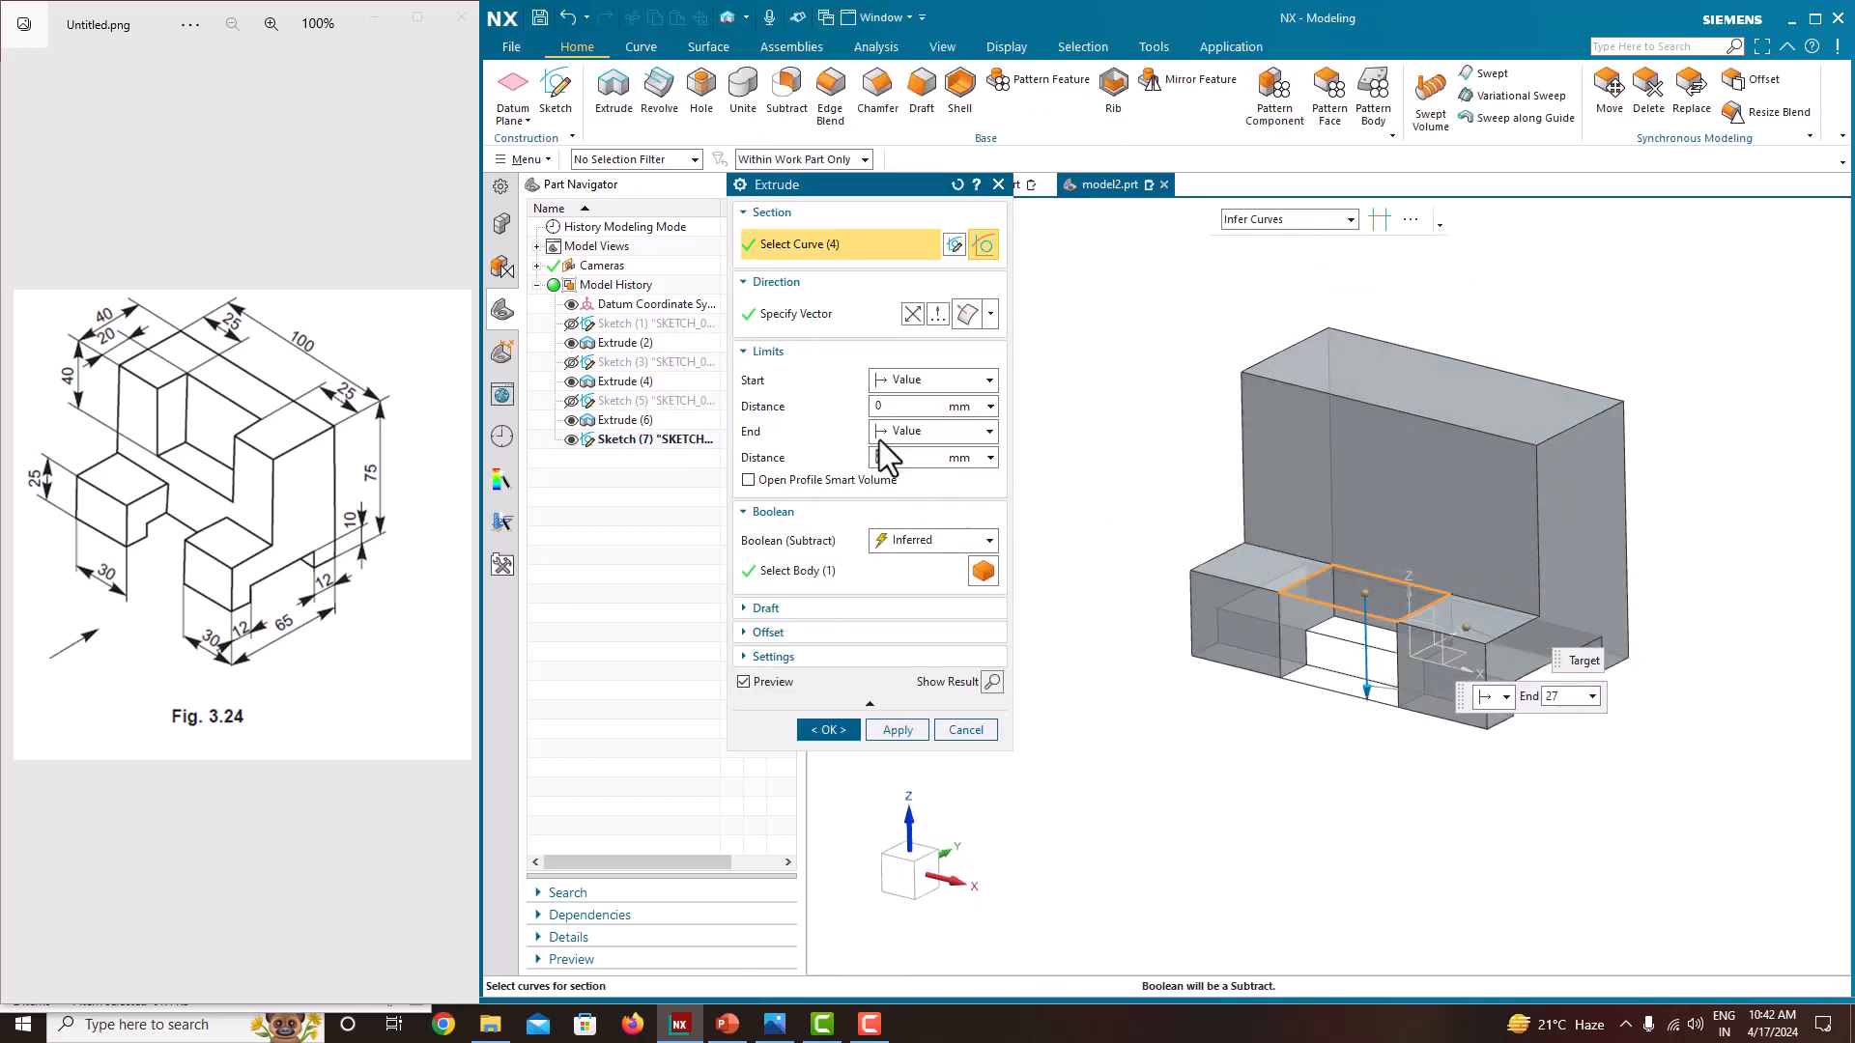
left_click(906, 435)
left_click(906, 508)
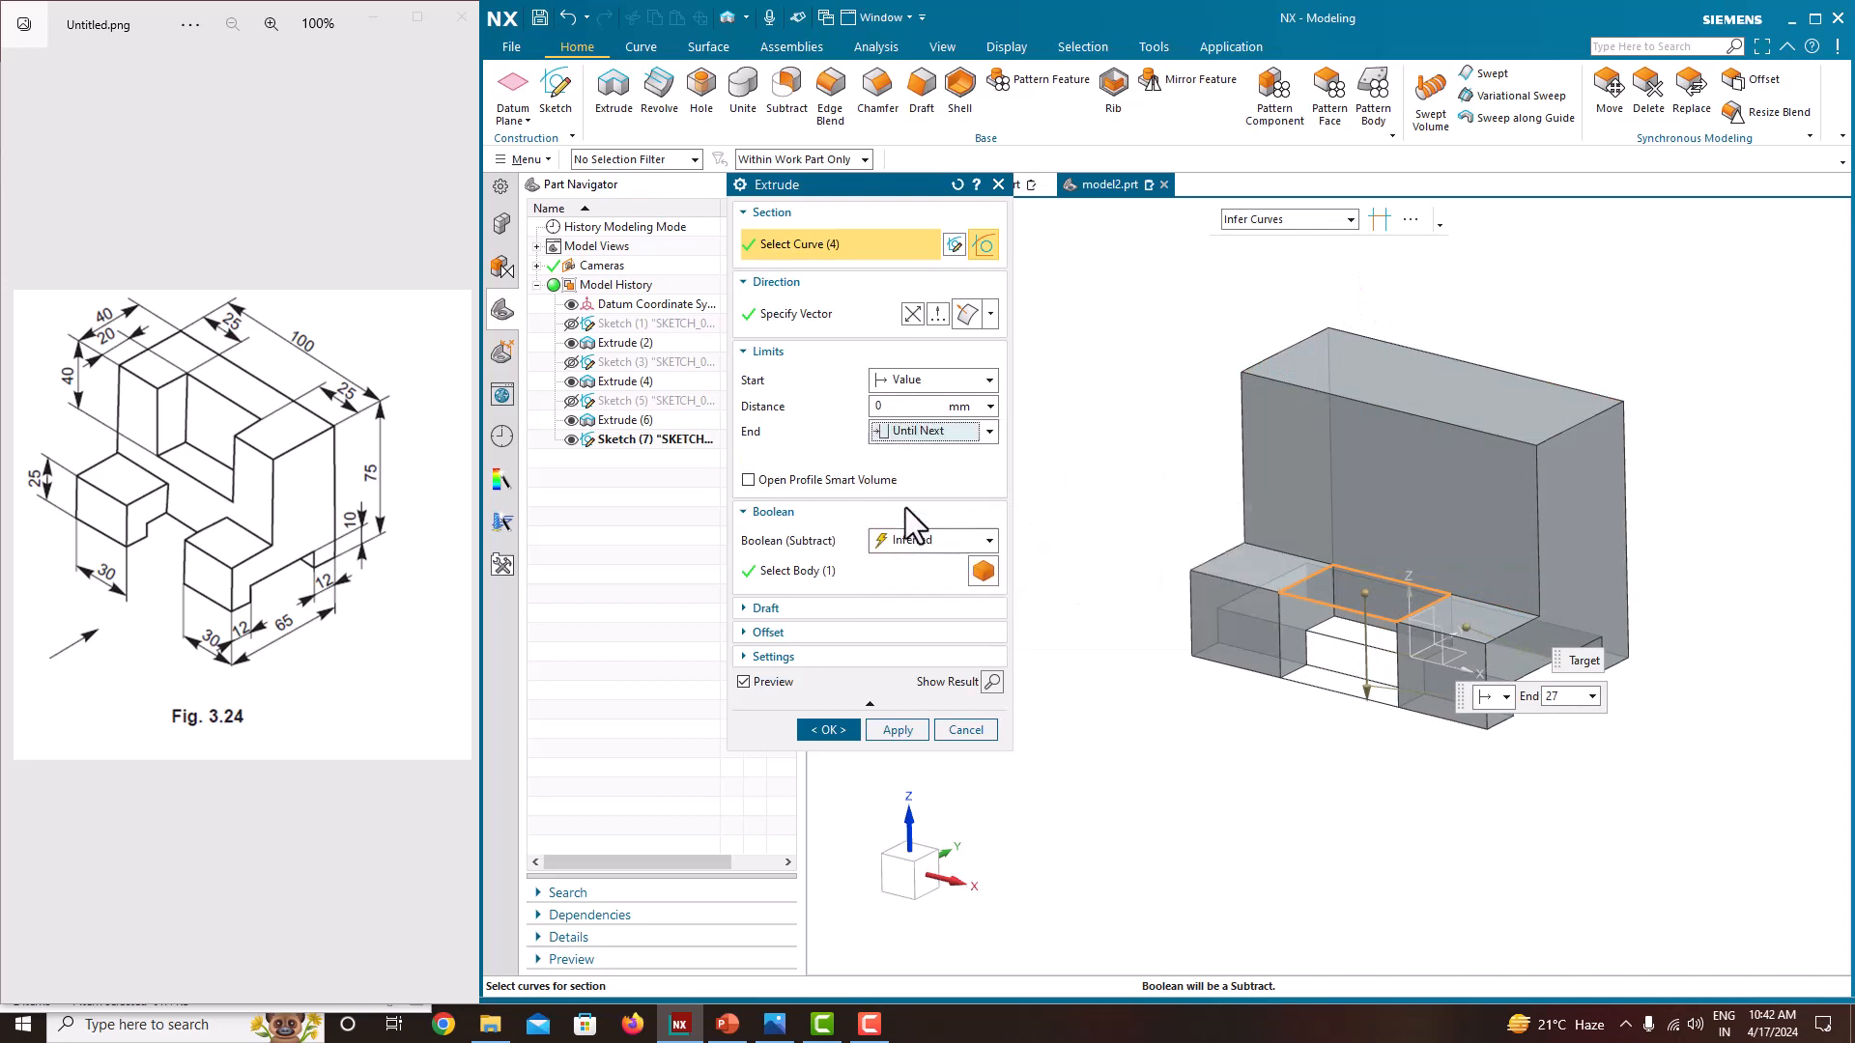
left_click(827, 706)
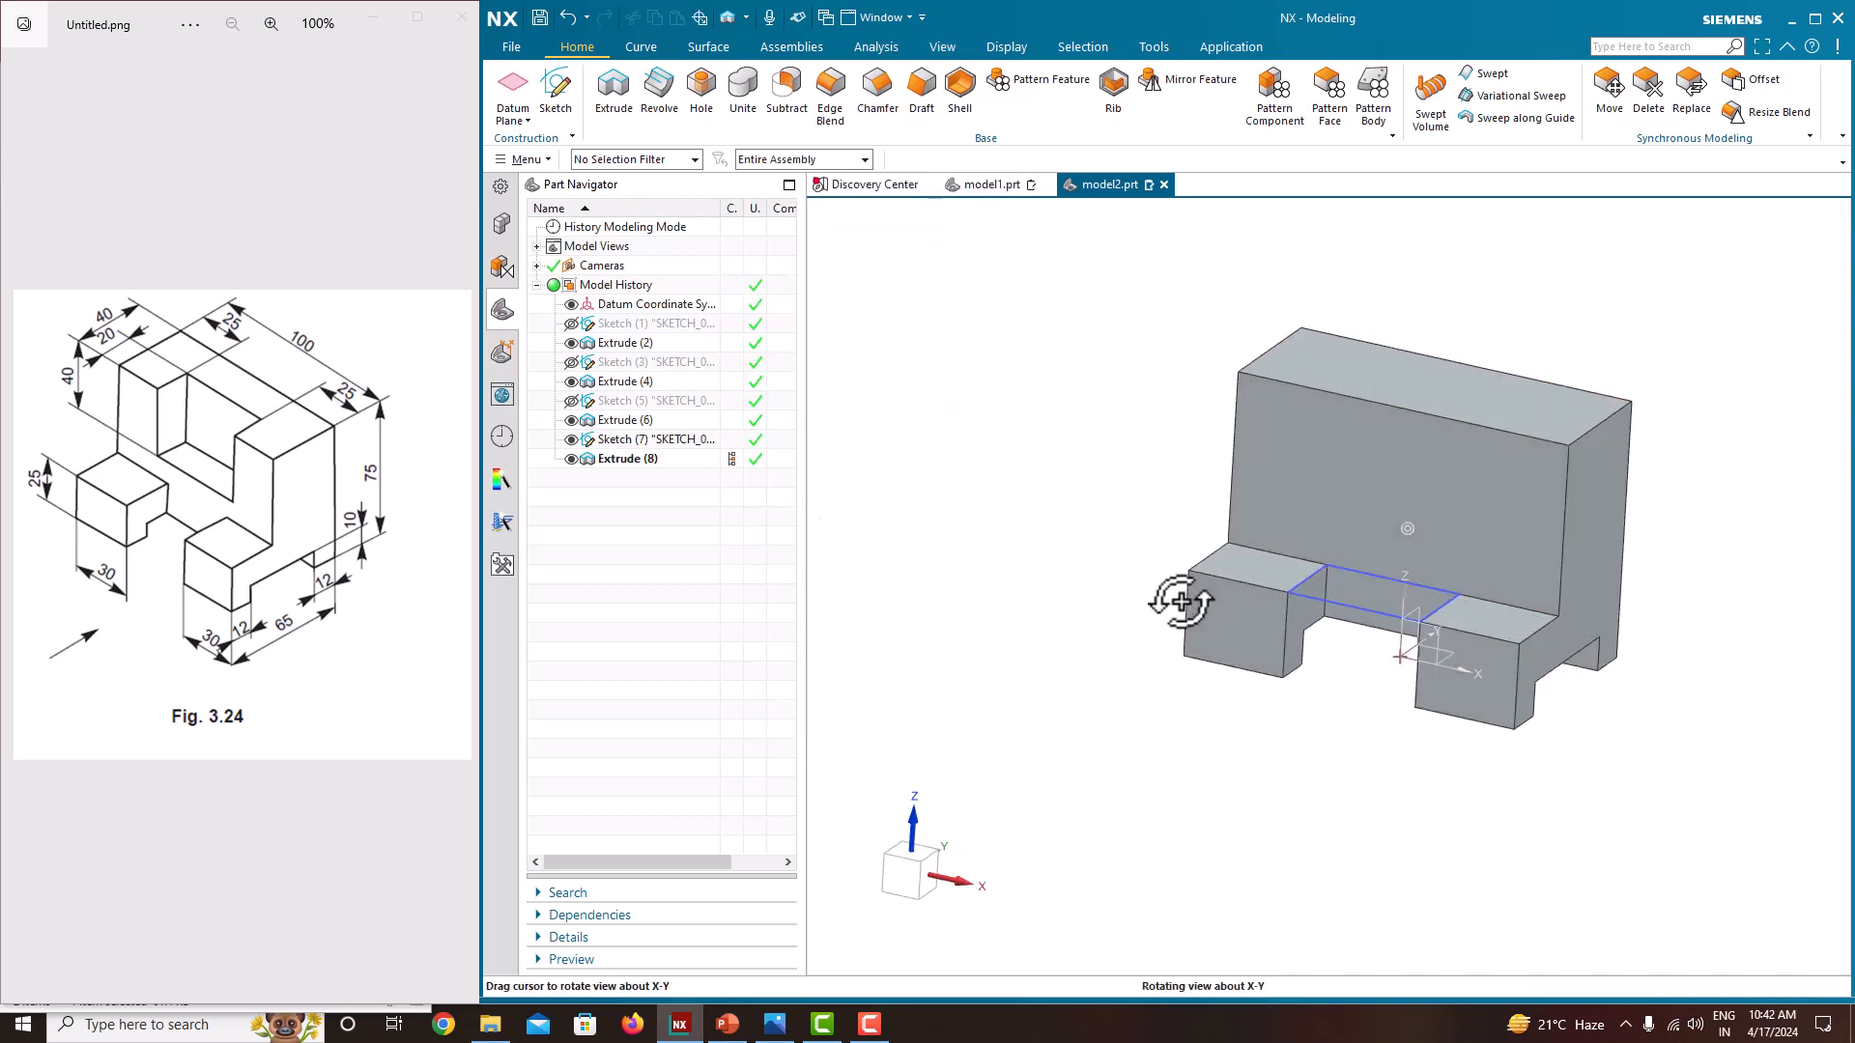
mouse_move(1043, 541)
middle_mouse_down()
mouse_move(1084, 538)
mouse_move(1010, 542)
mouse_move(1051, 552)
middle_mouse_up()
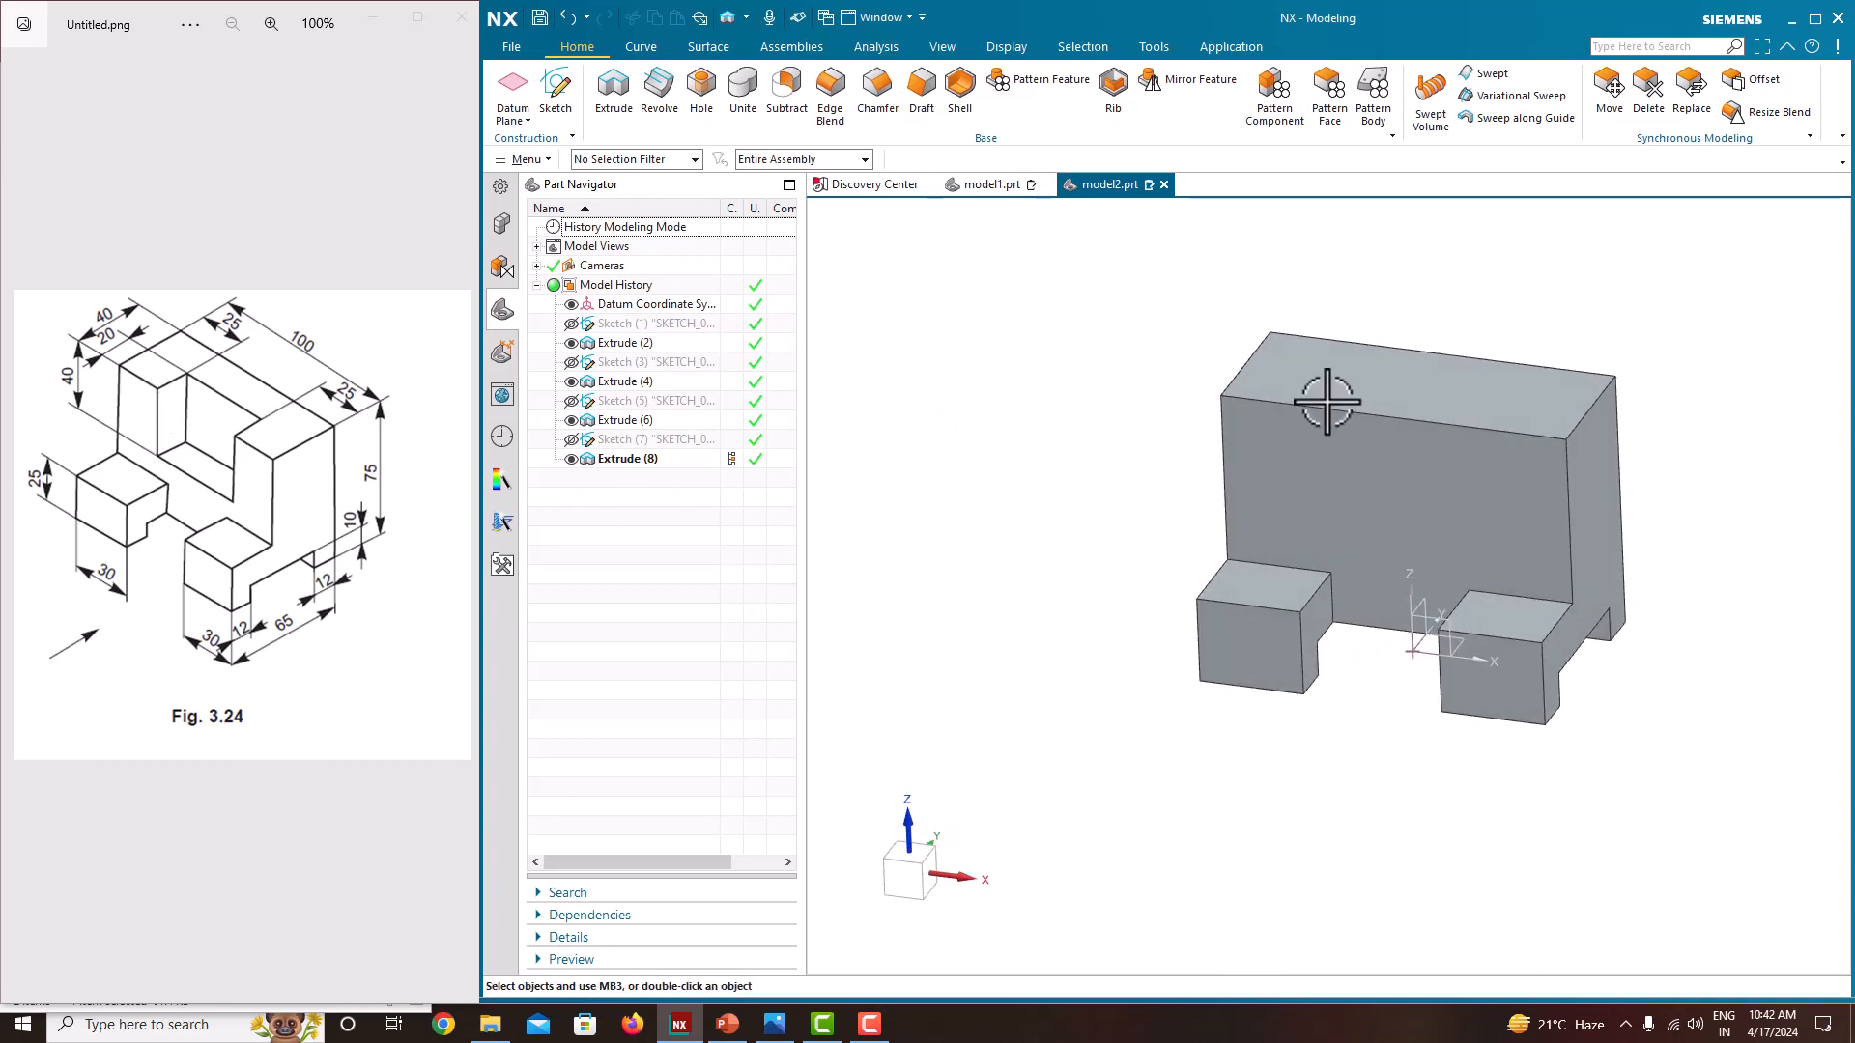
Start a new sketch on the top face of the block's tall rear section
left_click(577, 102)
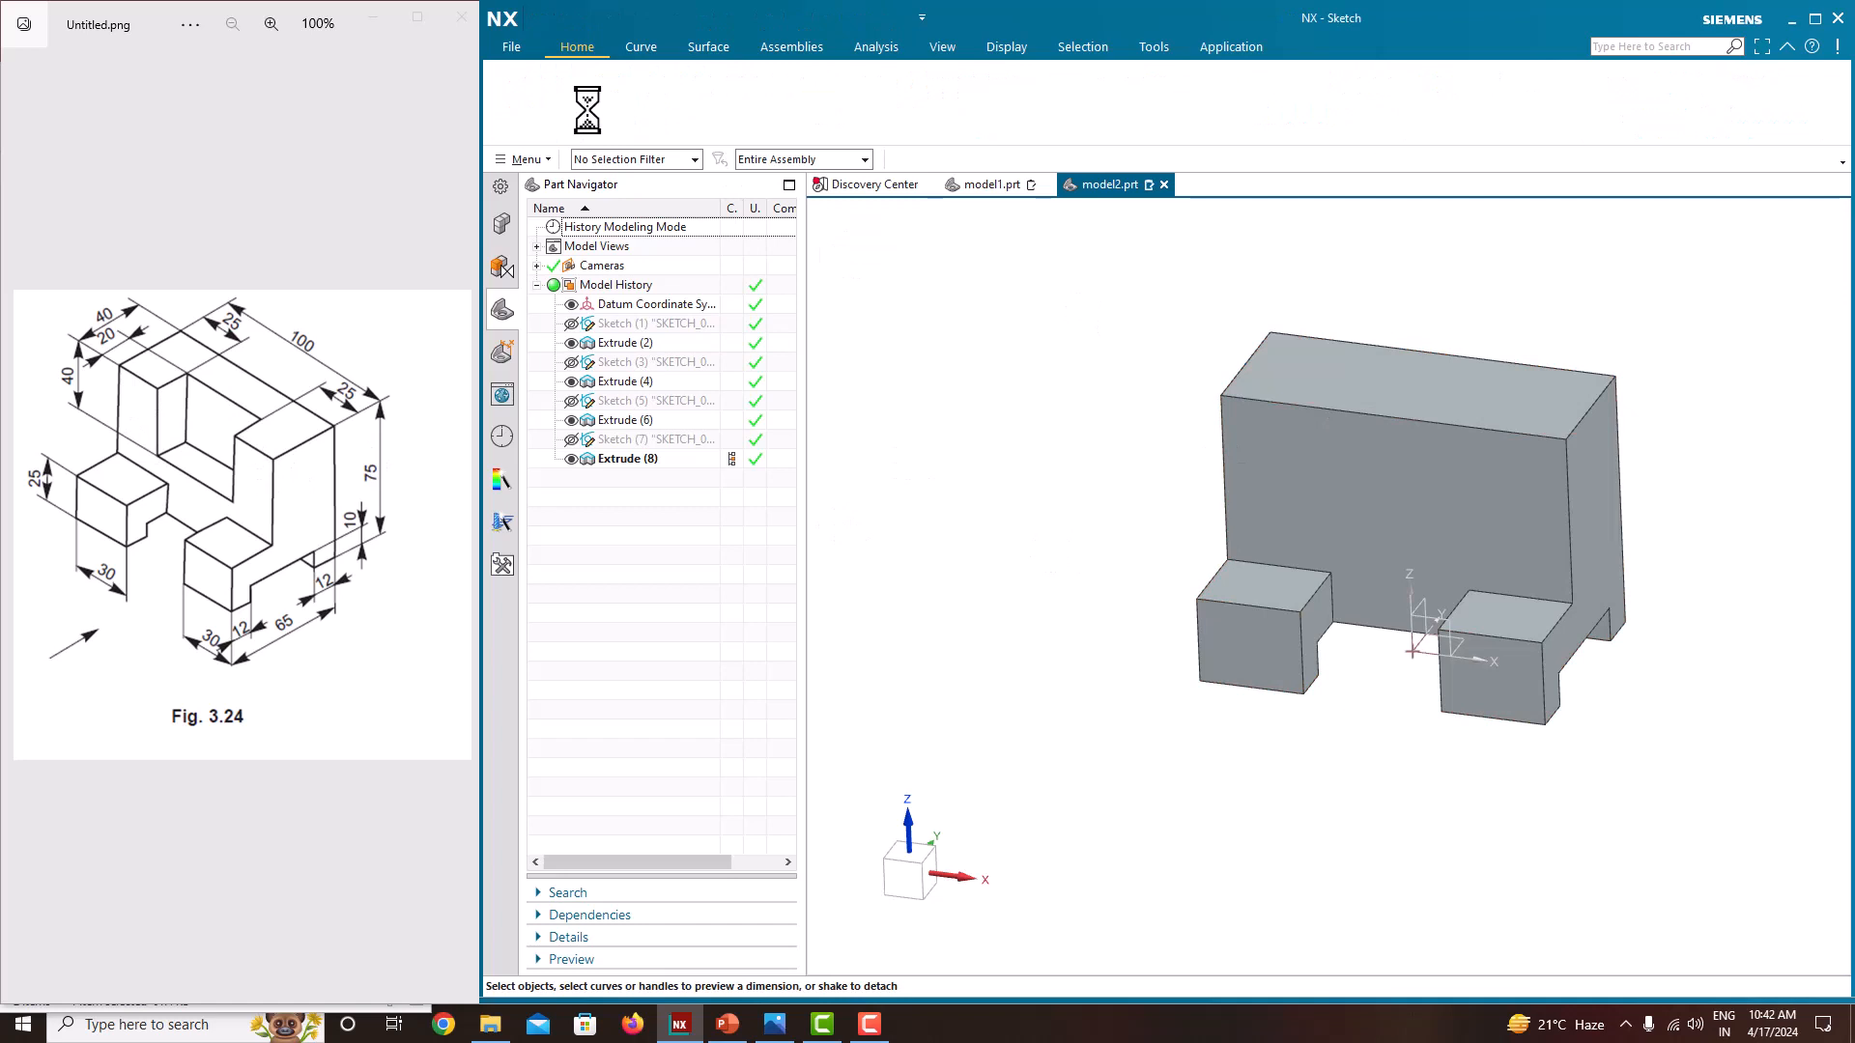
left_click(1367, 345)
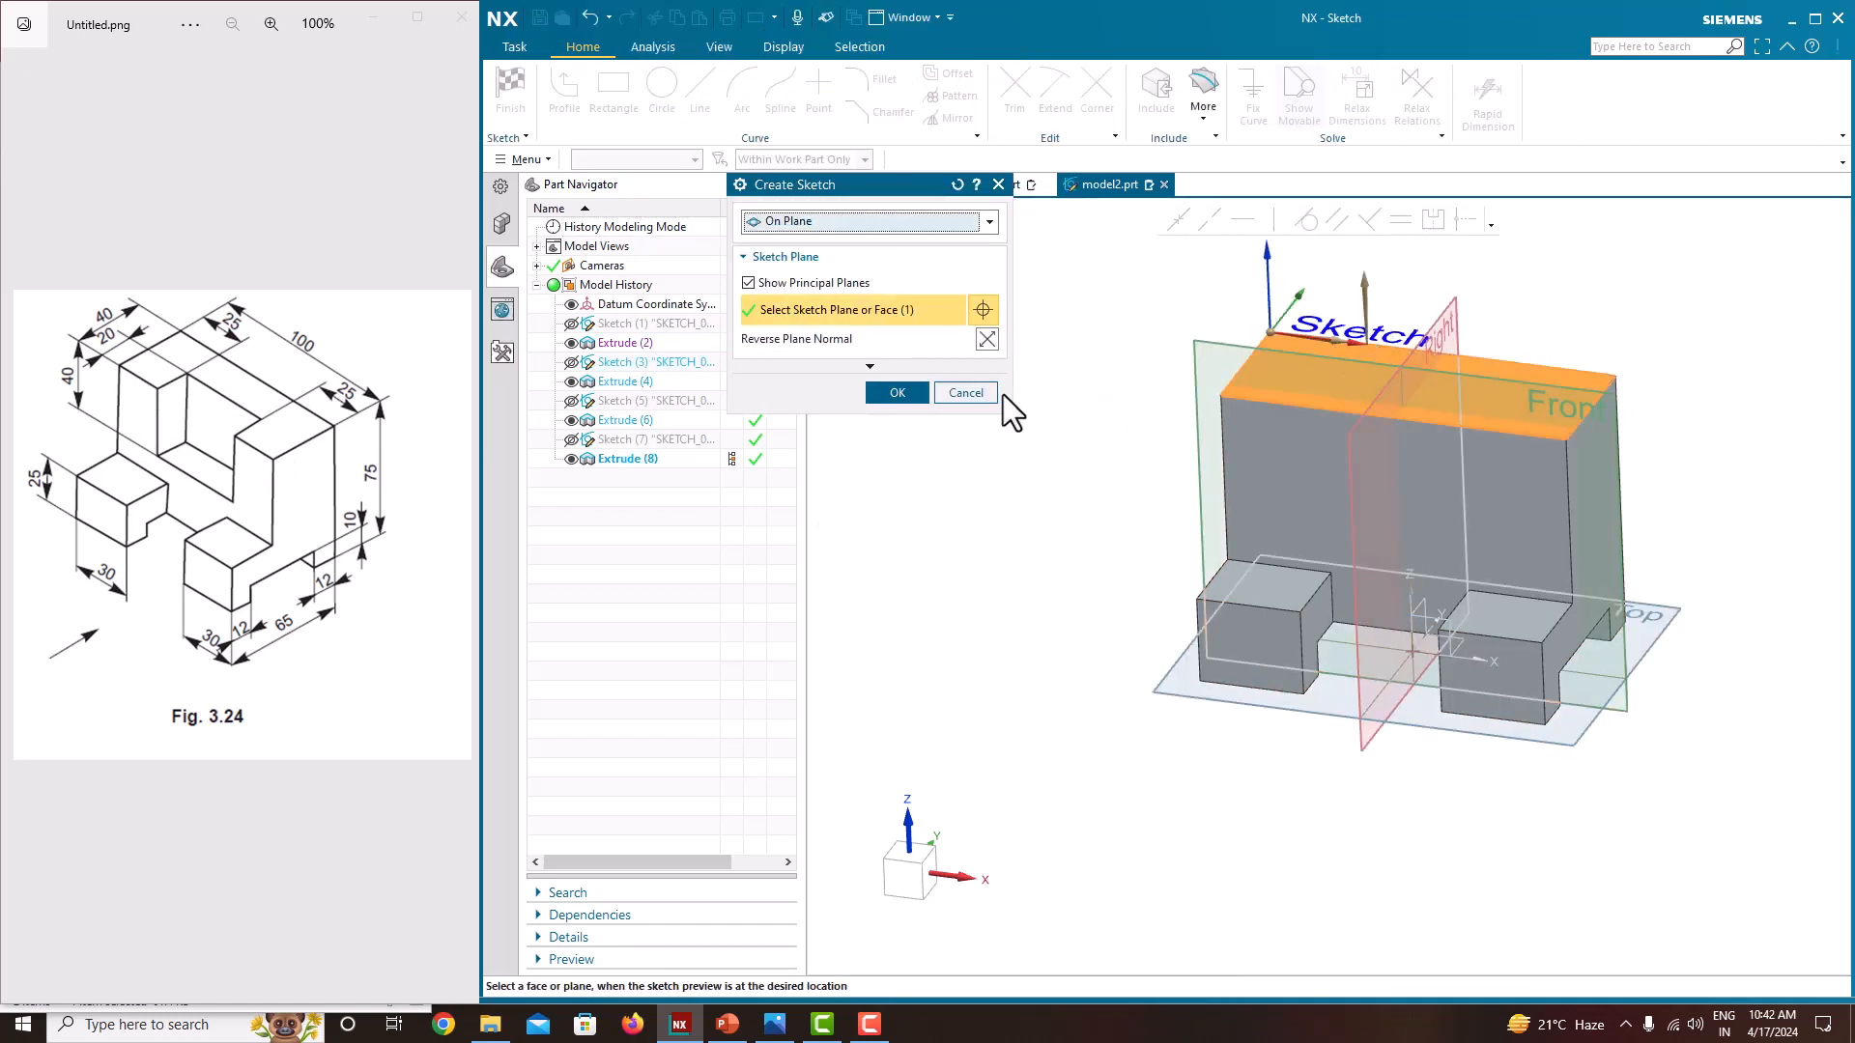
left_click(895, 392)
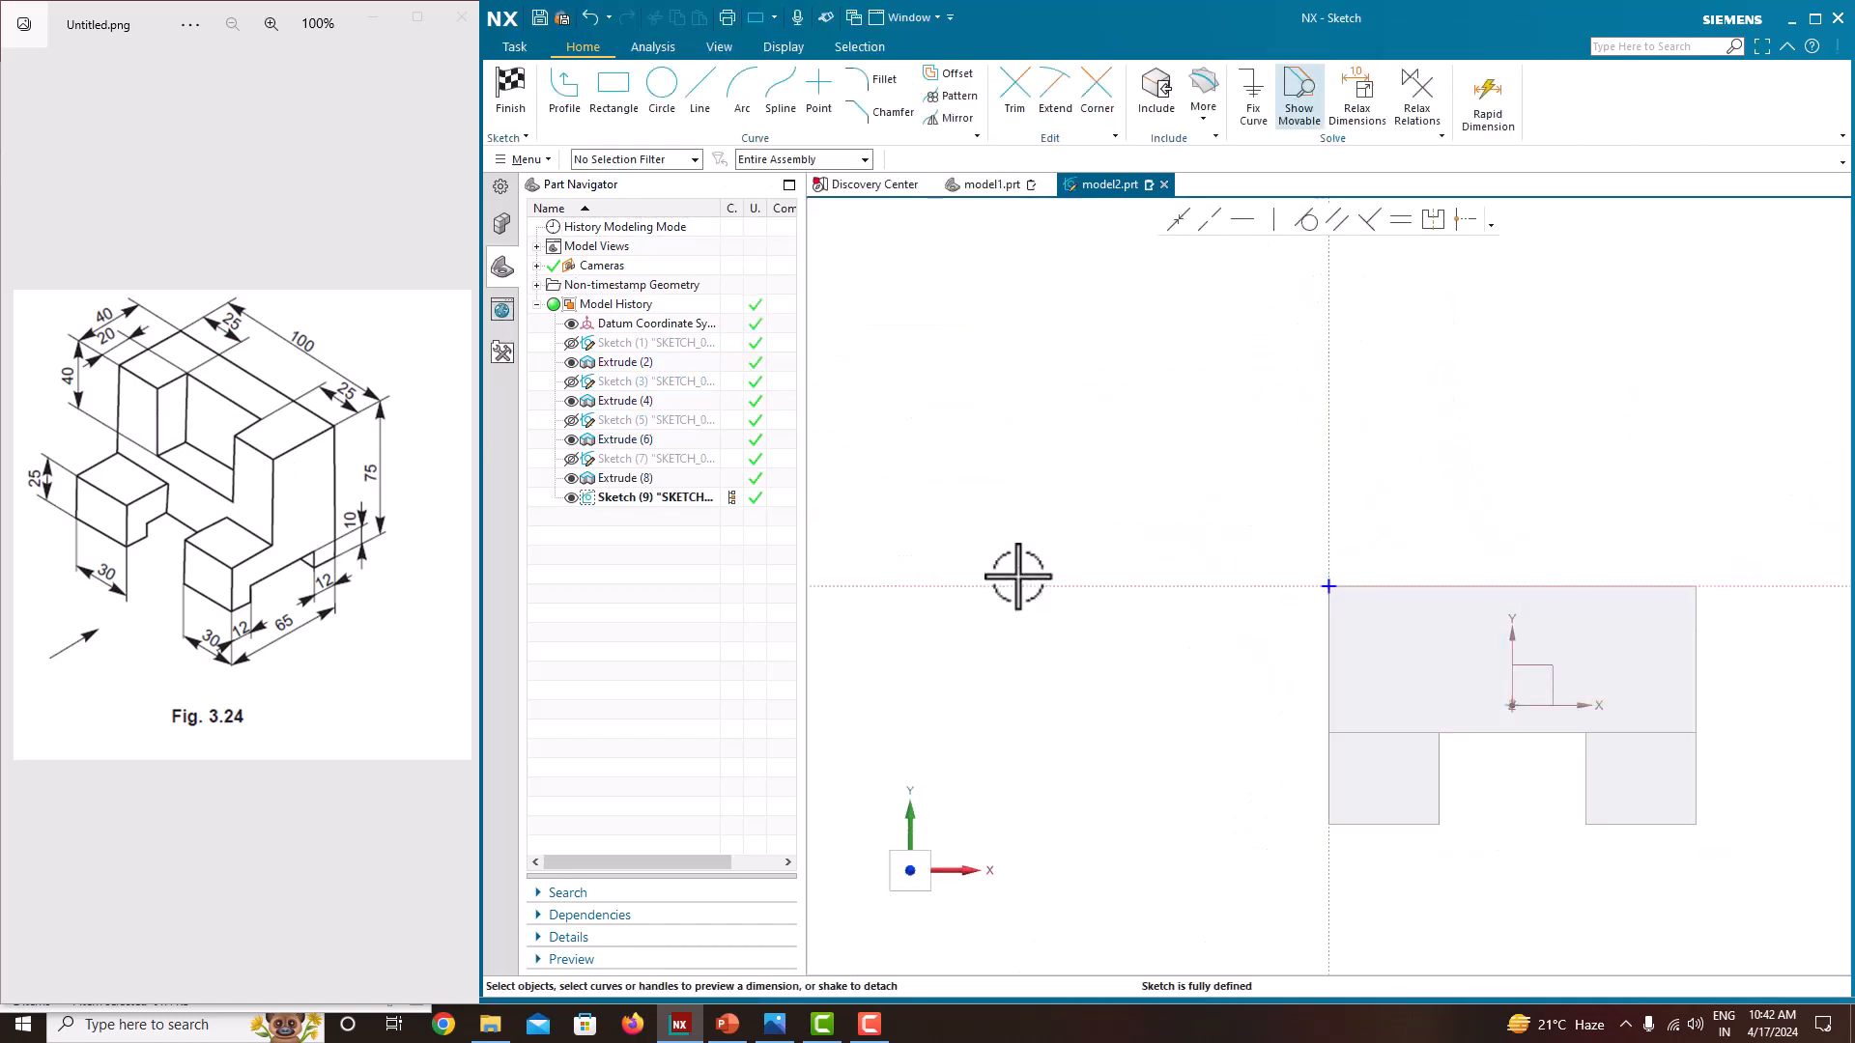
scroll(1544, 774, "up", 2)
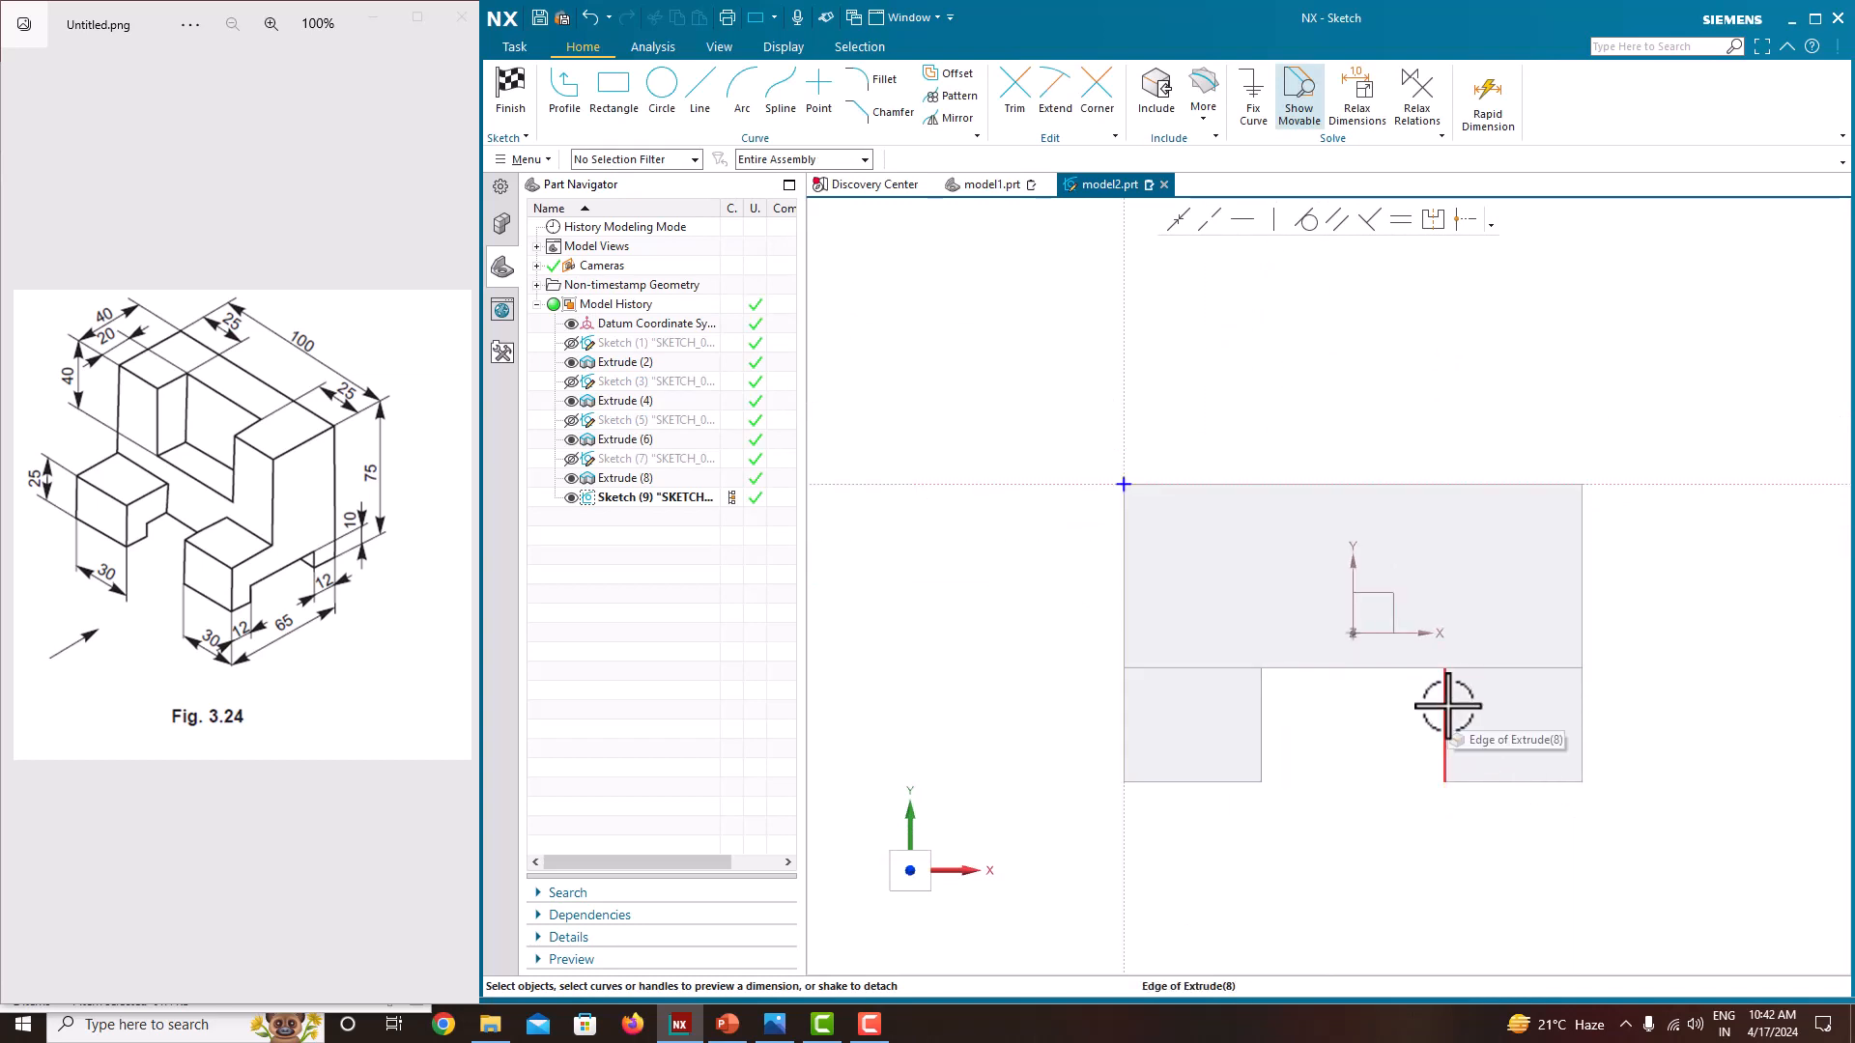
Sketch a rectangle about 19 mm deep on the front edge of the top face, inset from both ends
left_click(616, 97)
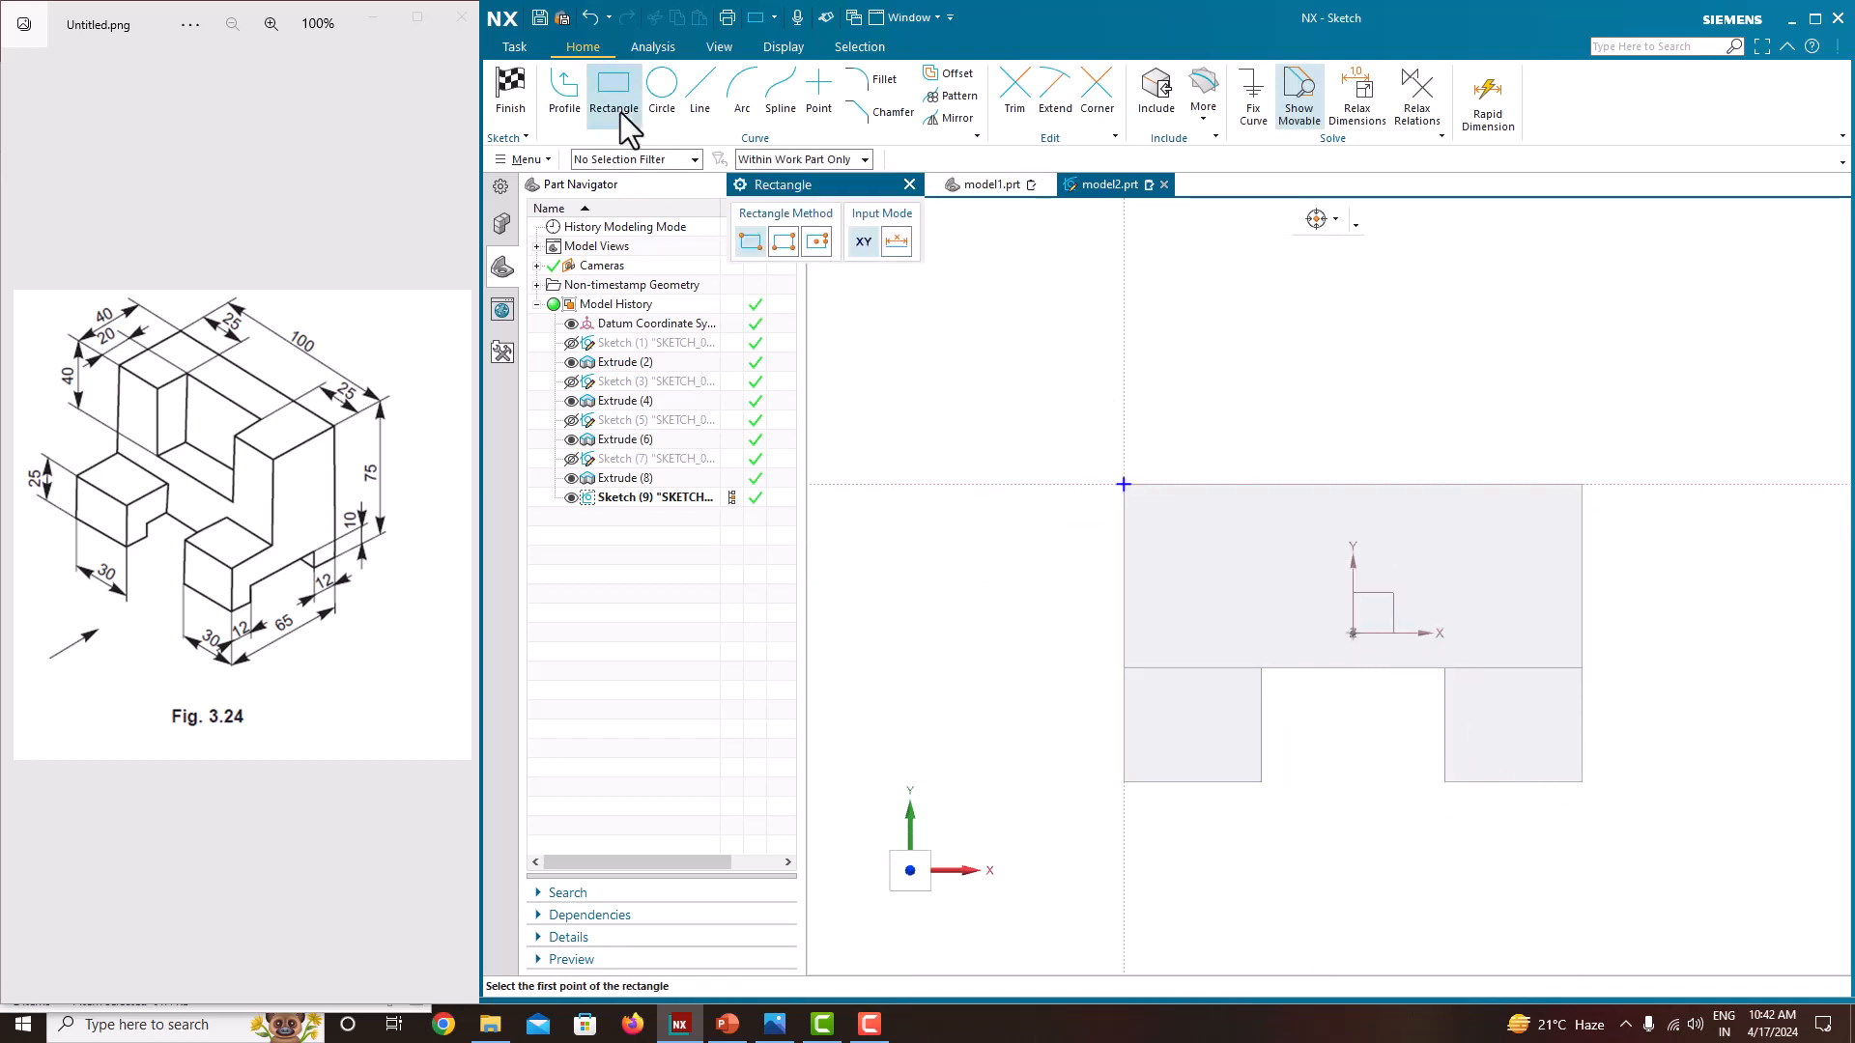
left_click(1208, 667)
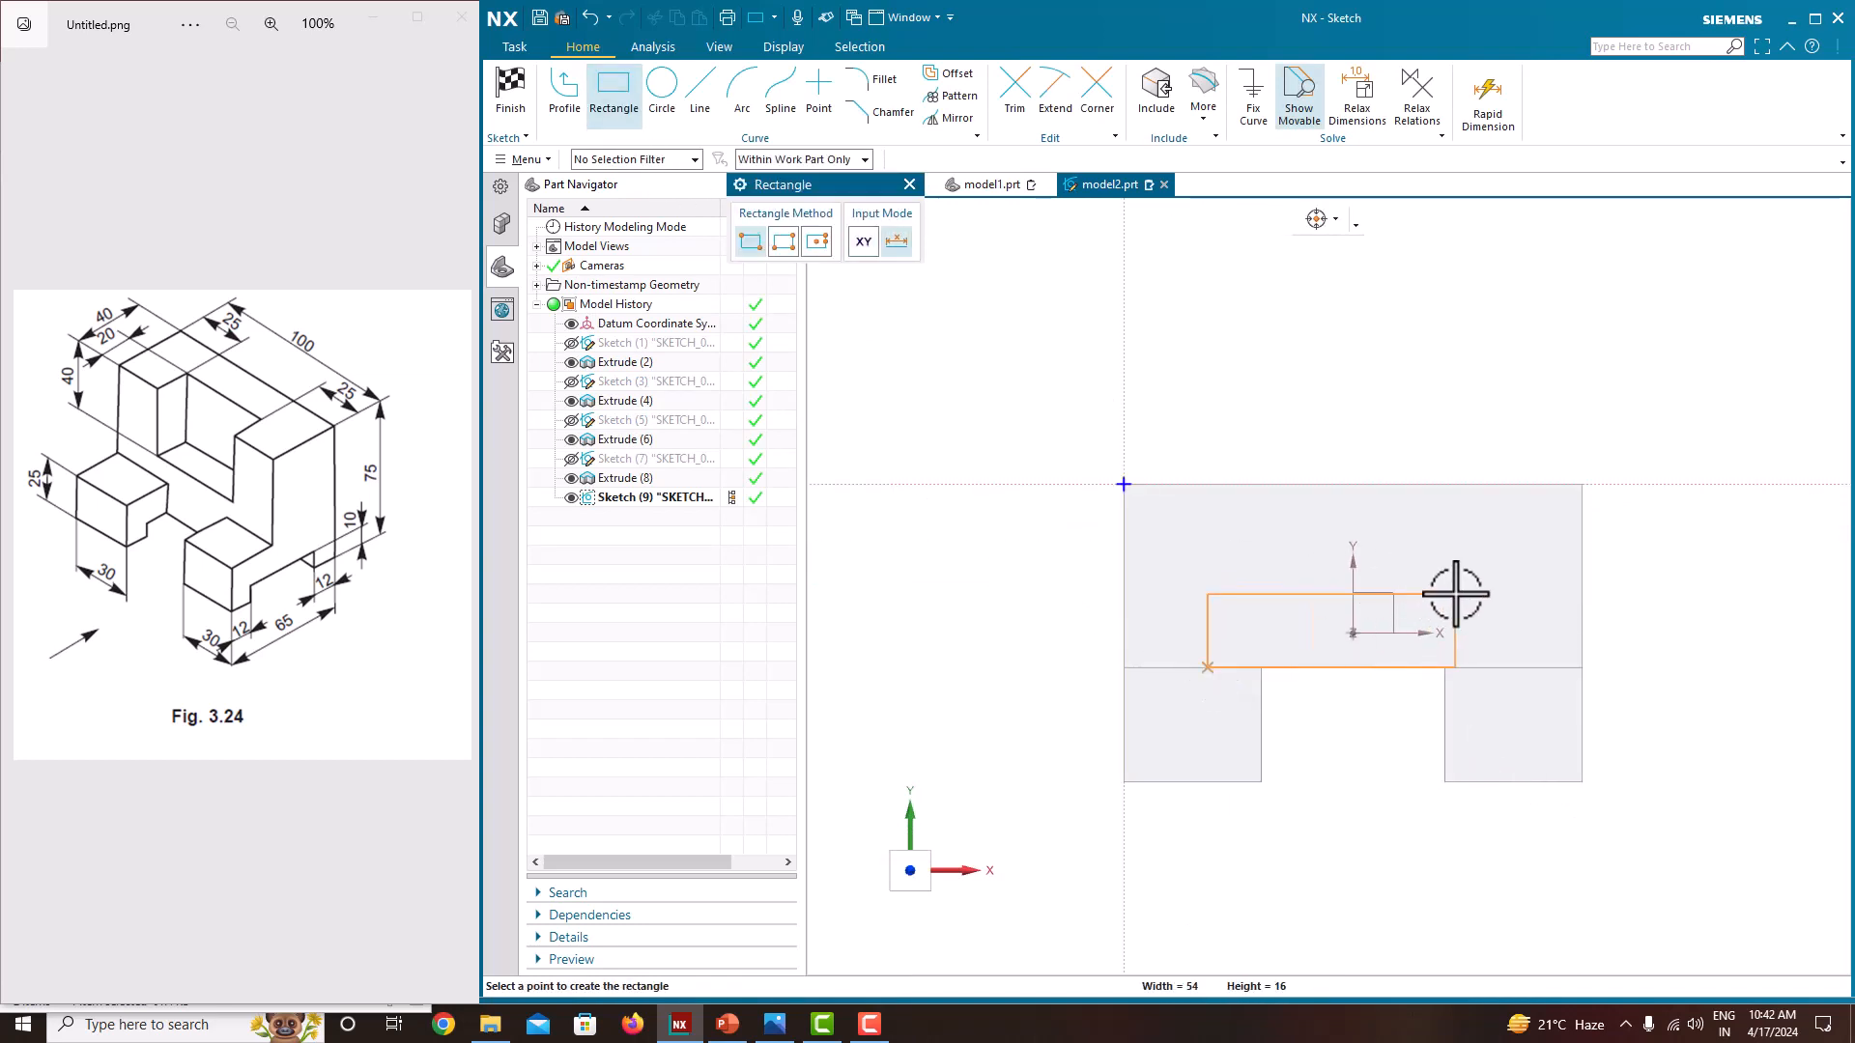
left_click(1500, 581)
key("Escape")
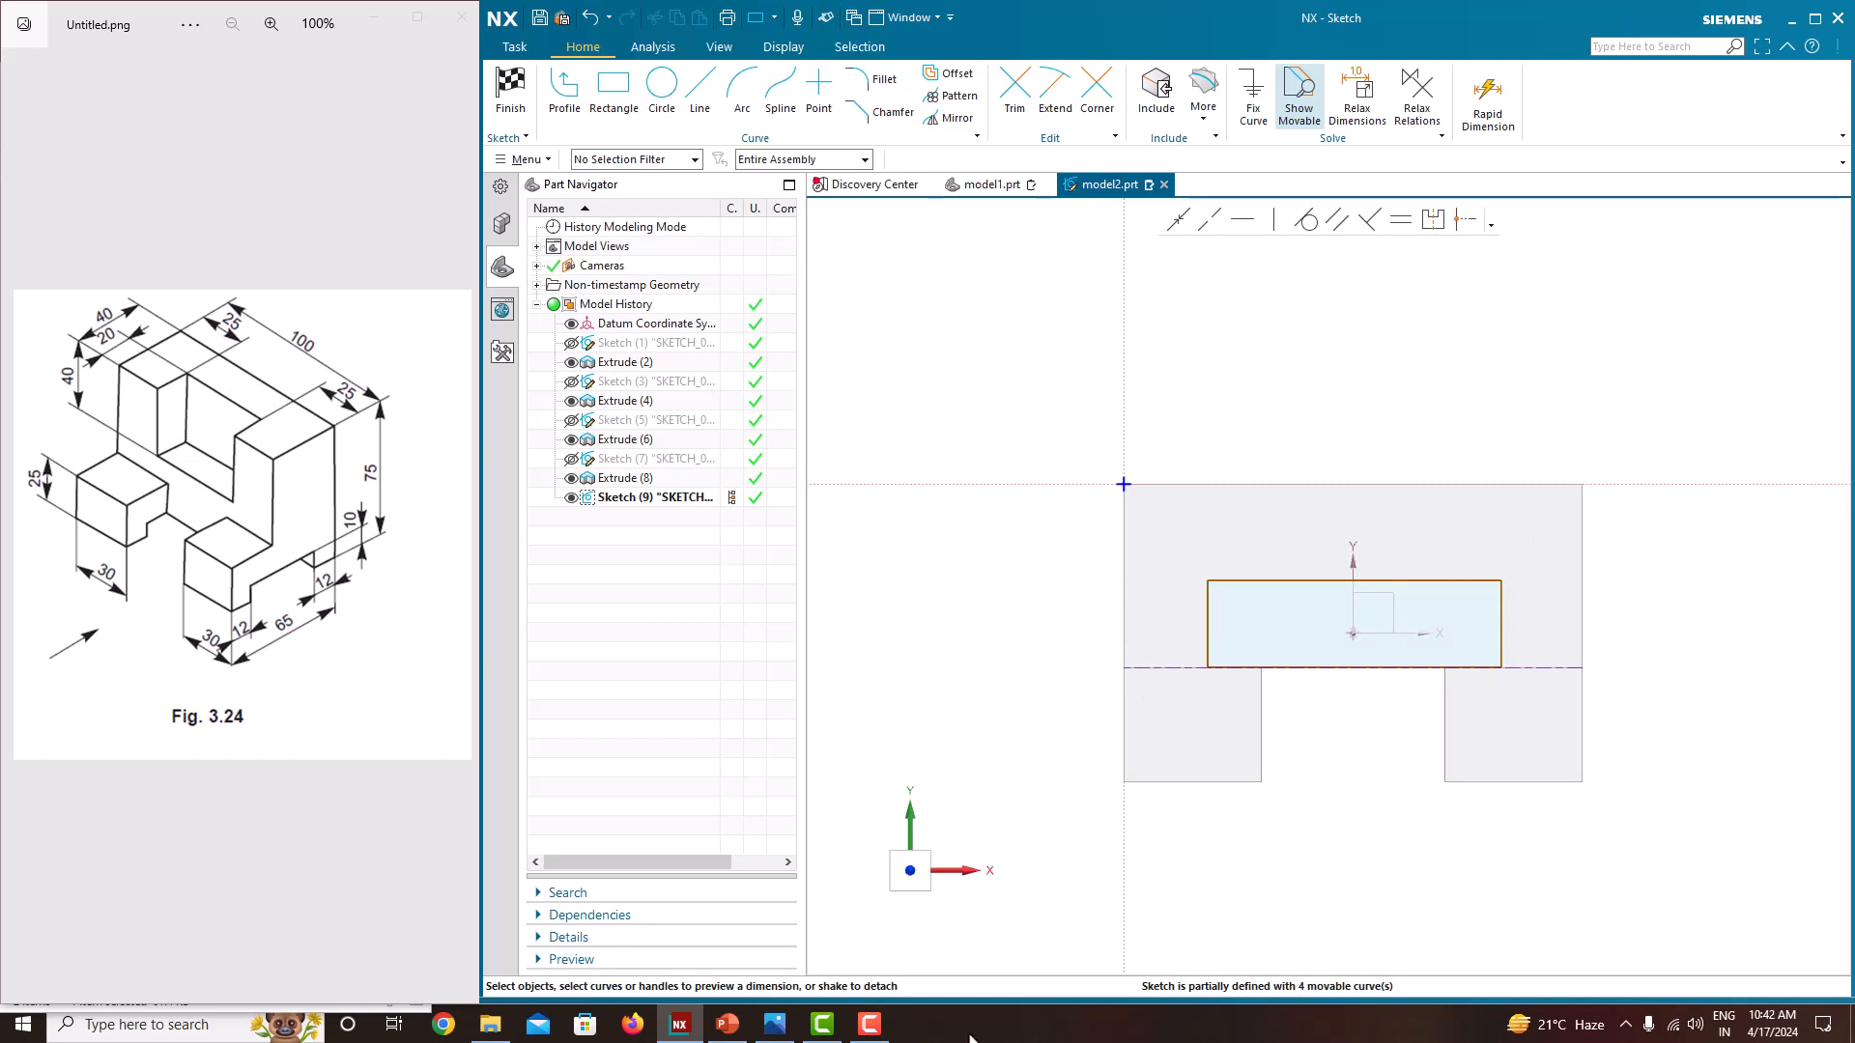
Dimension both short sides of the rectangle 25 mm from the neighbouring side edges of the top face
left_click(1207, 614)
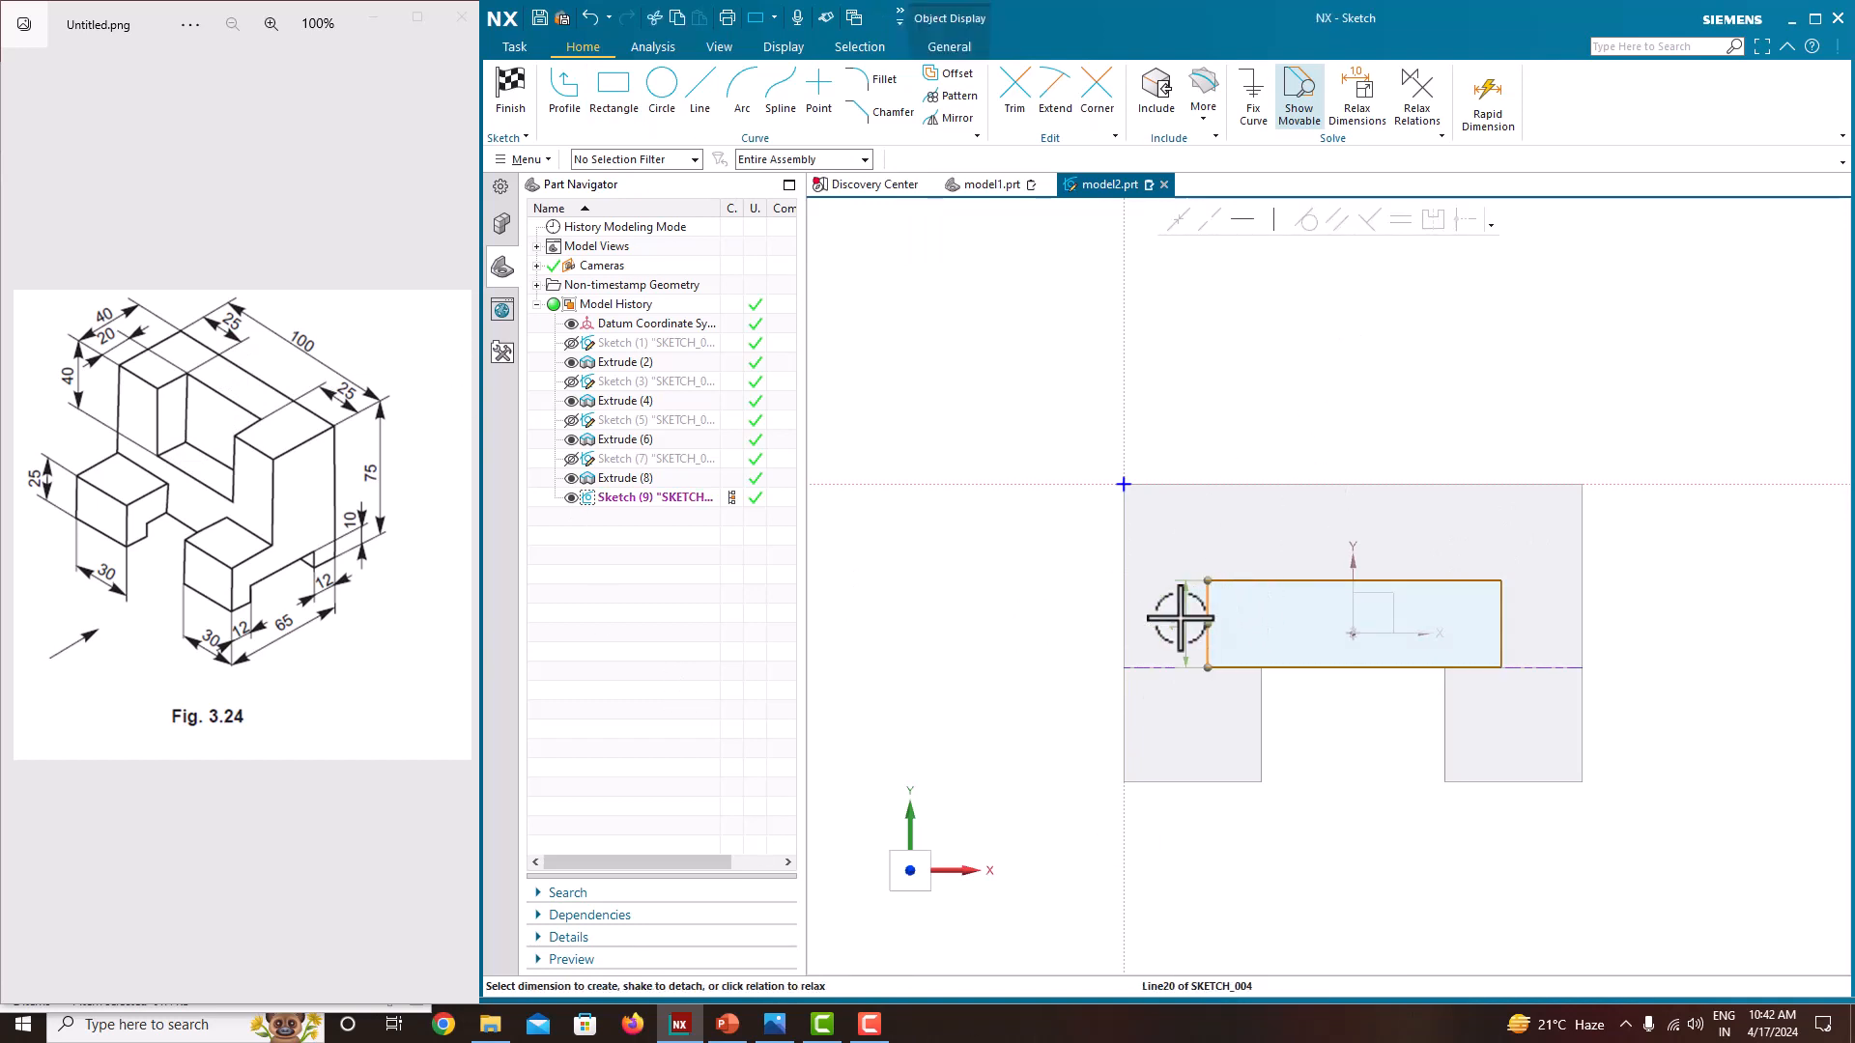
left_click(1124, 618)
left_click(1165, 619)
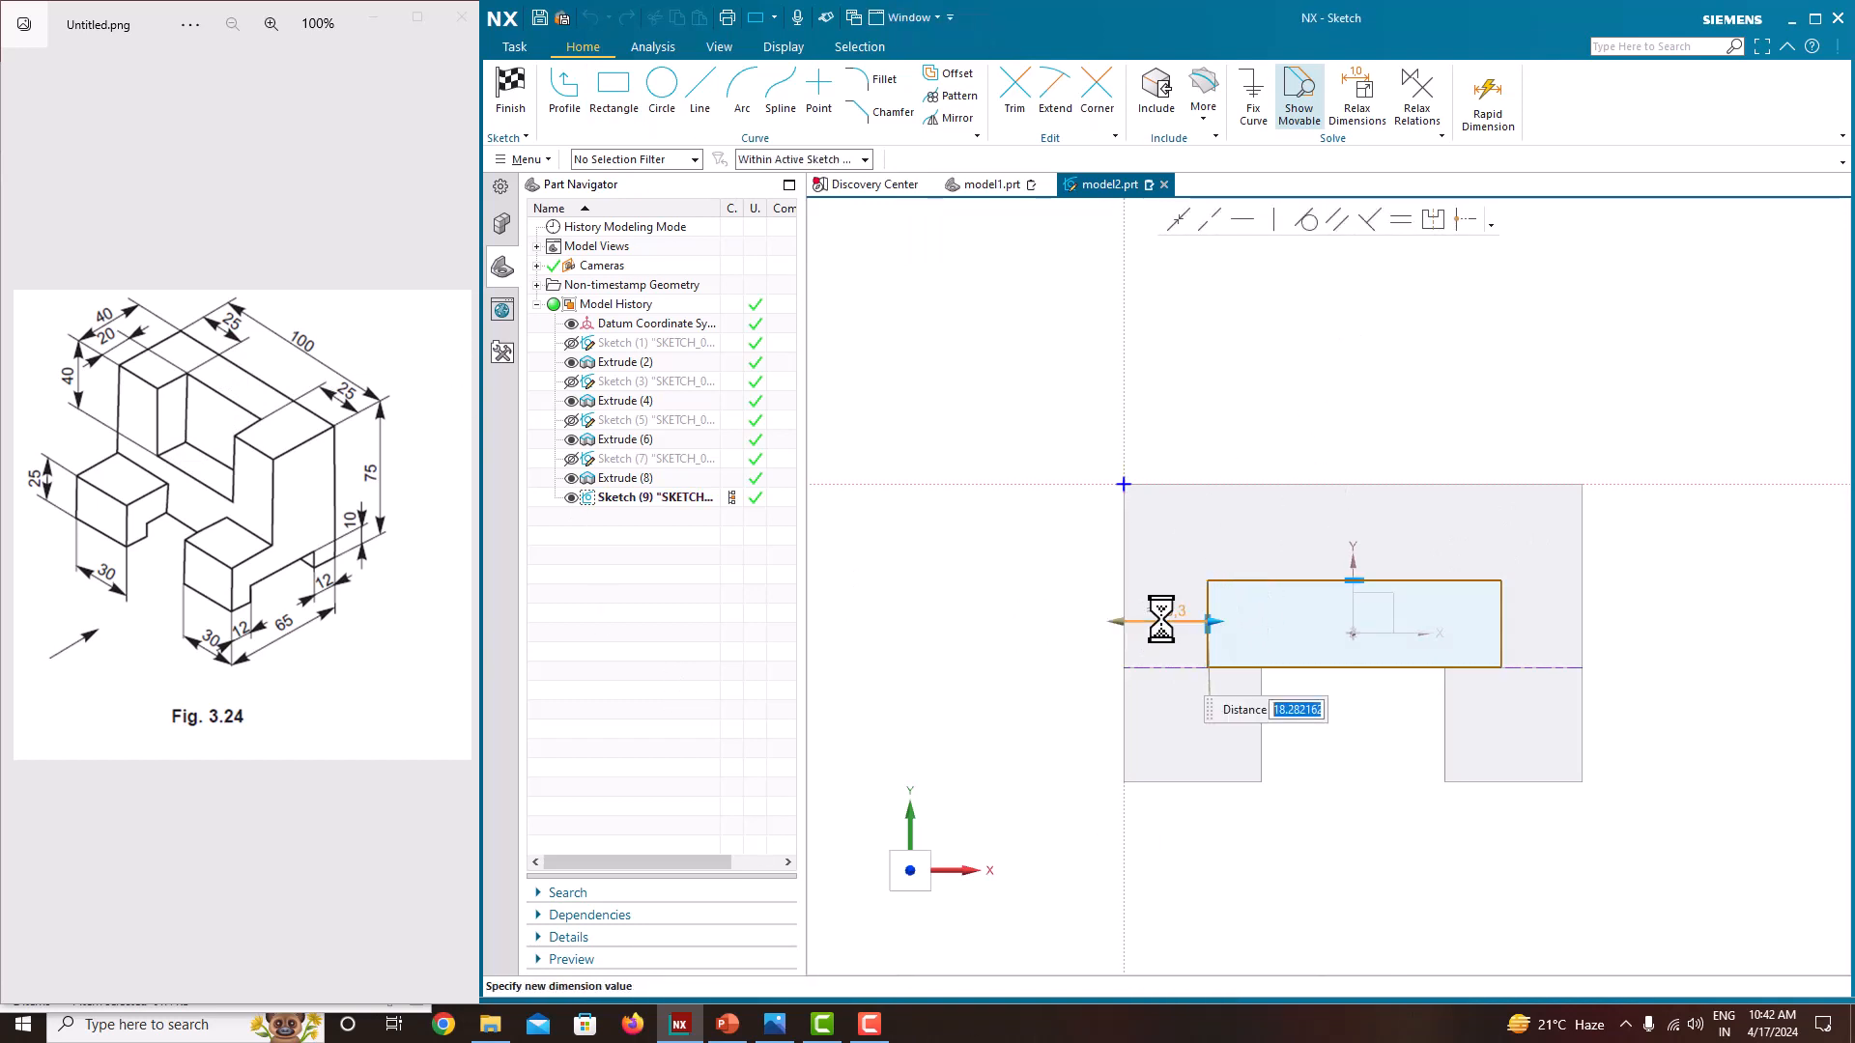
key("Return")
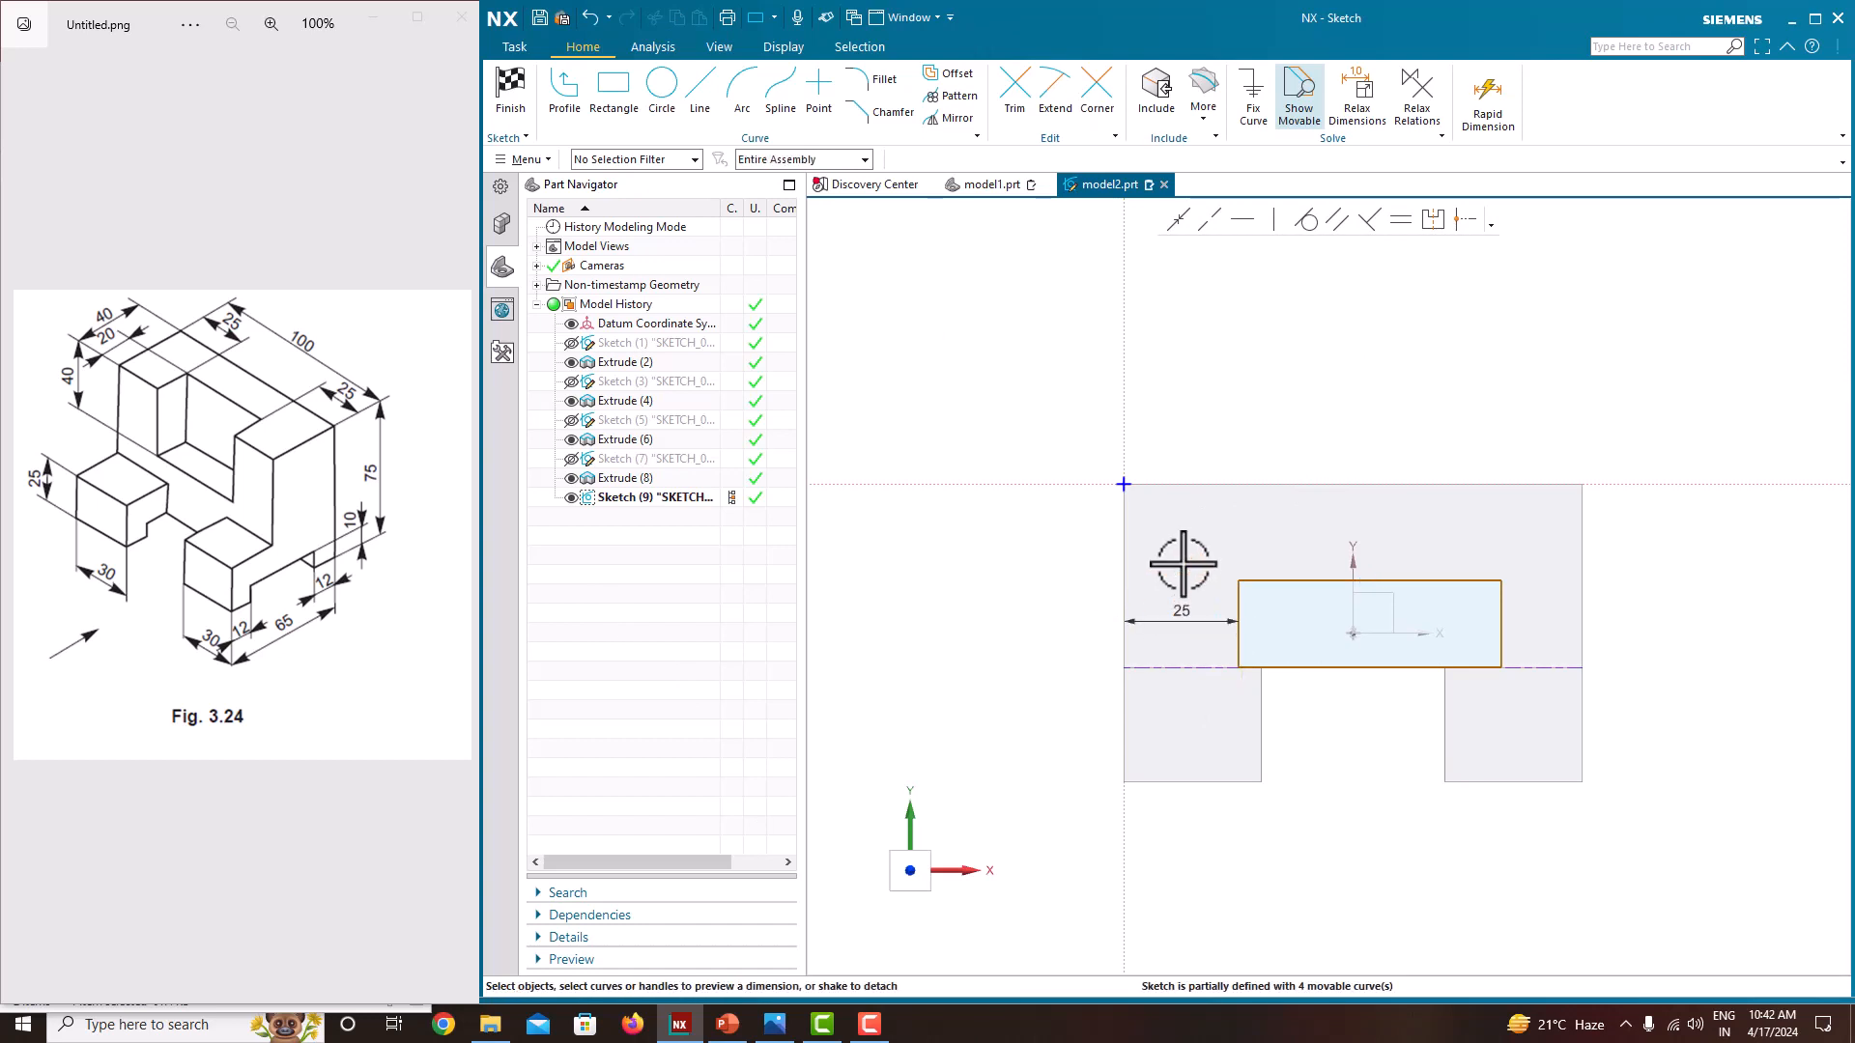
left_click(1506, 650)
left_click(1579, 629)
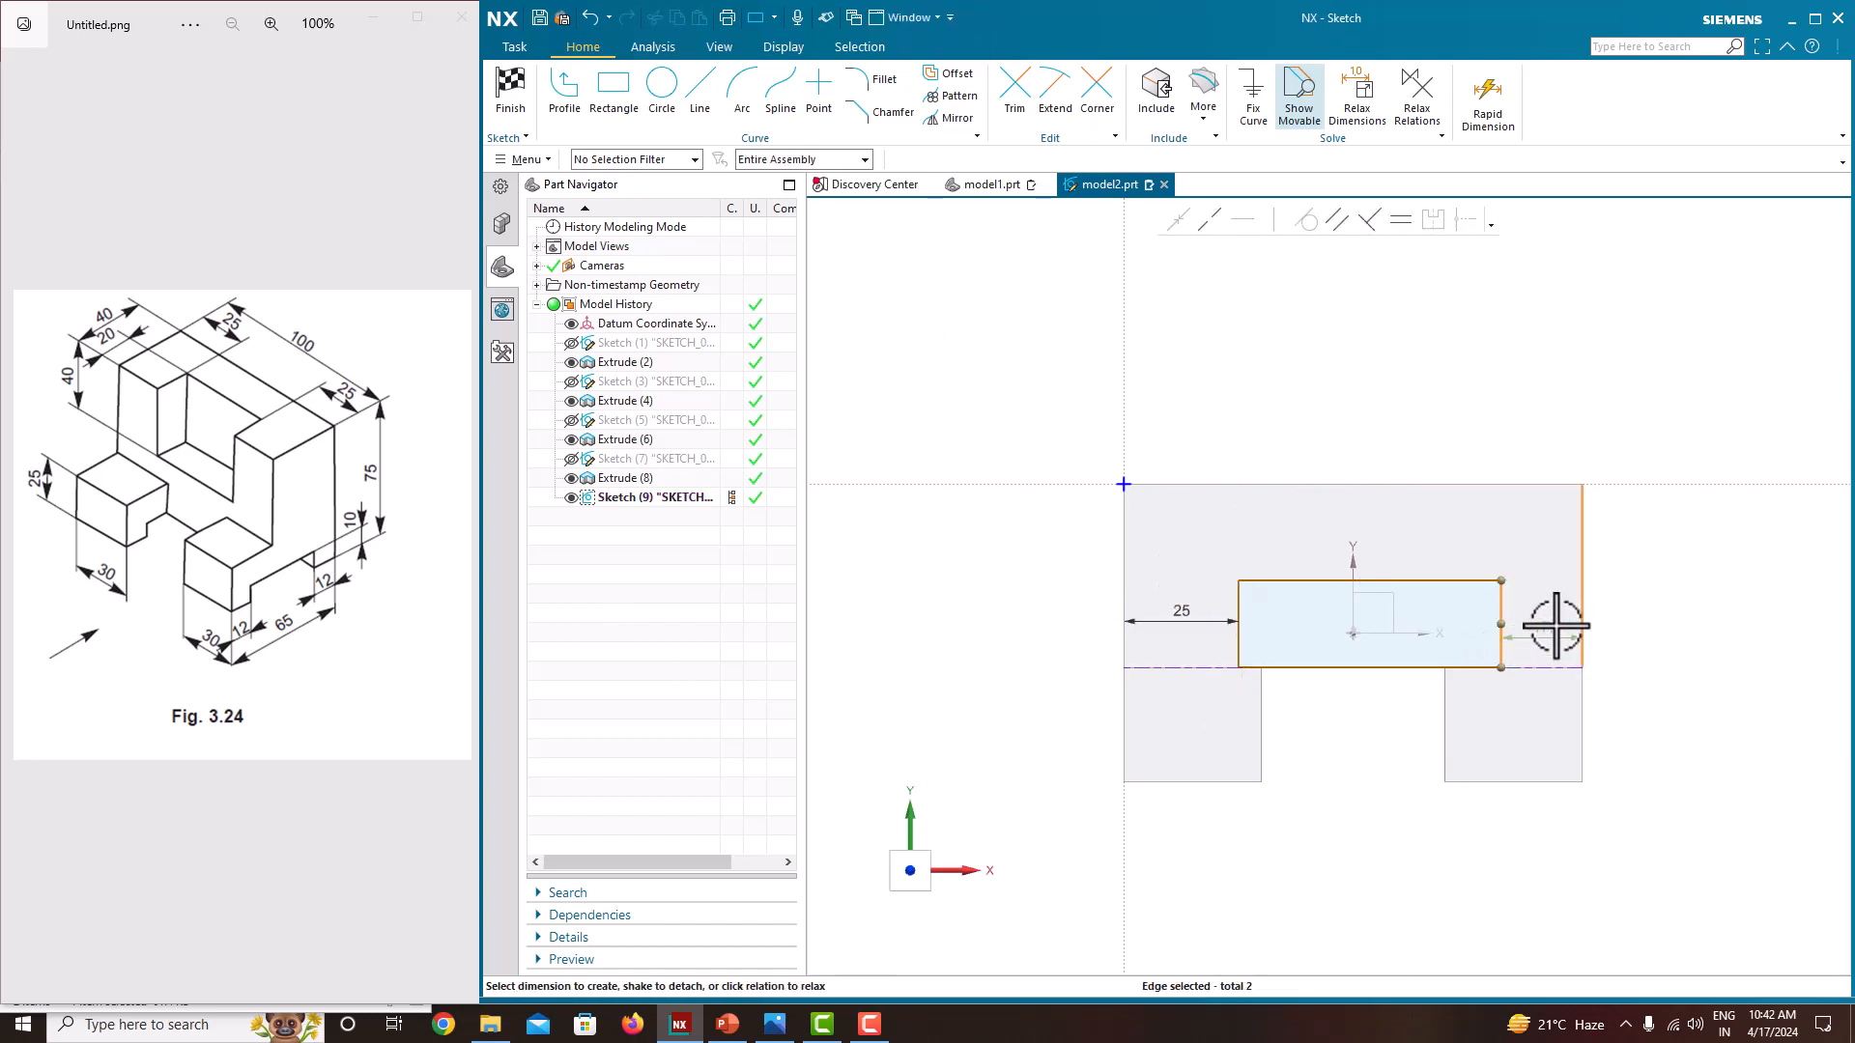
left_click(1549, 625)
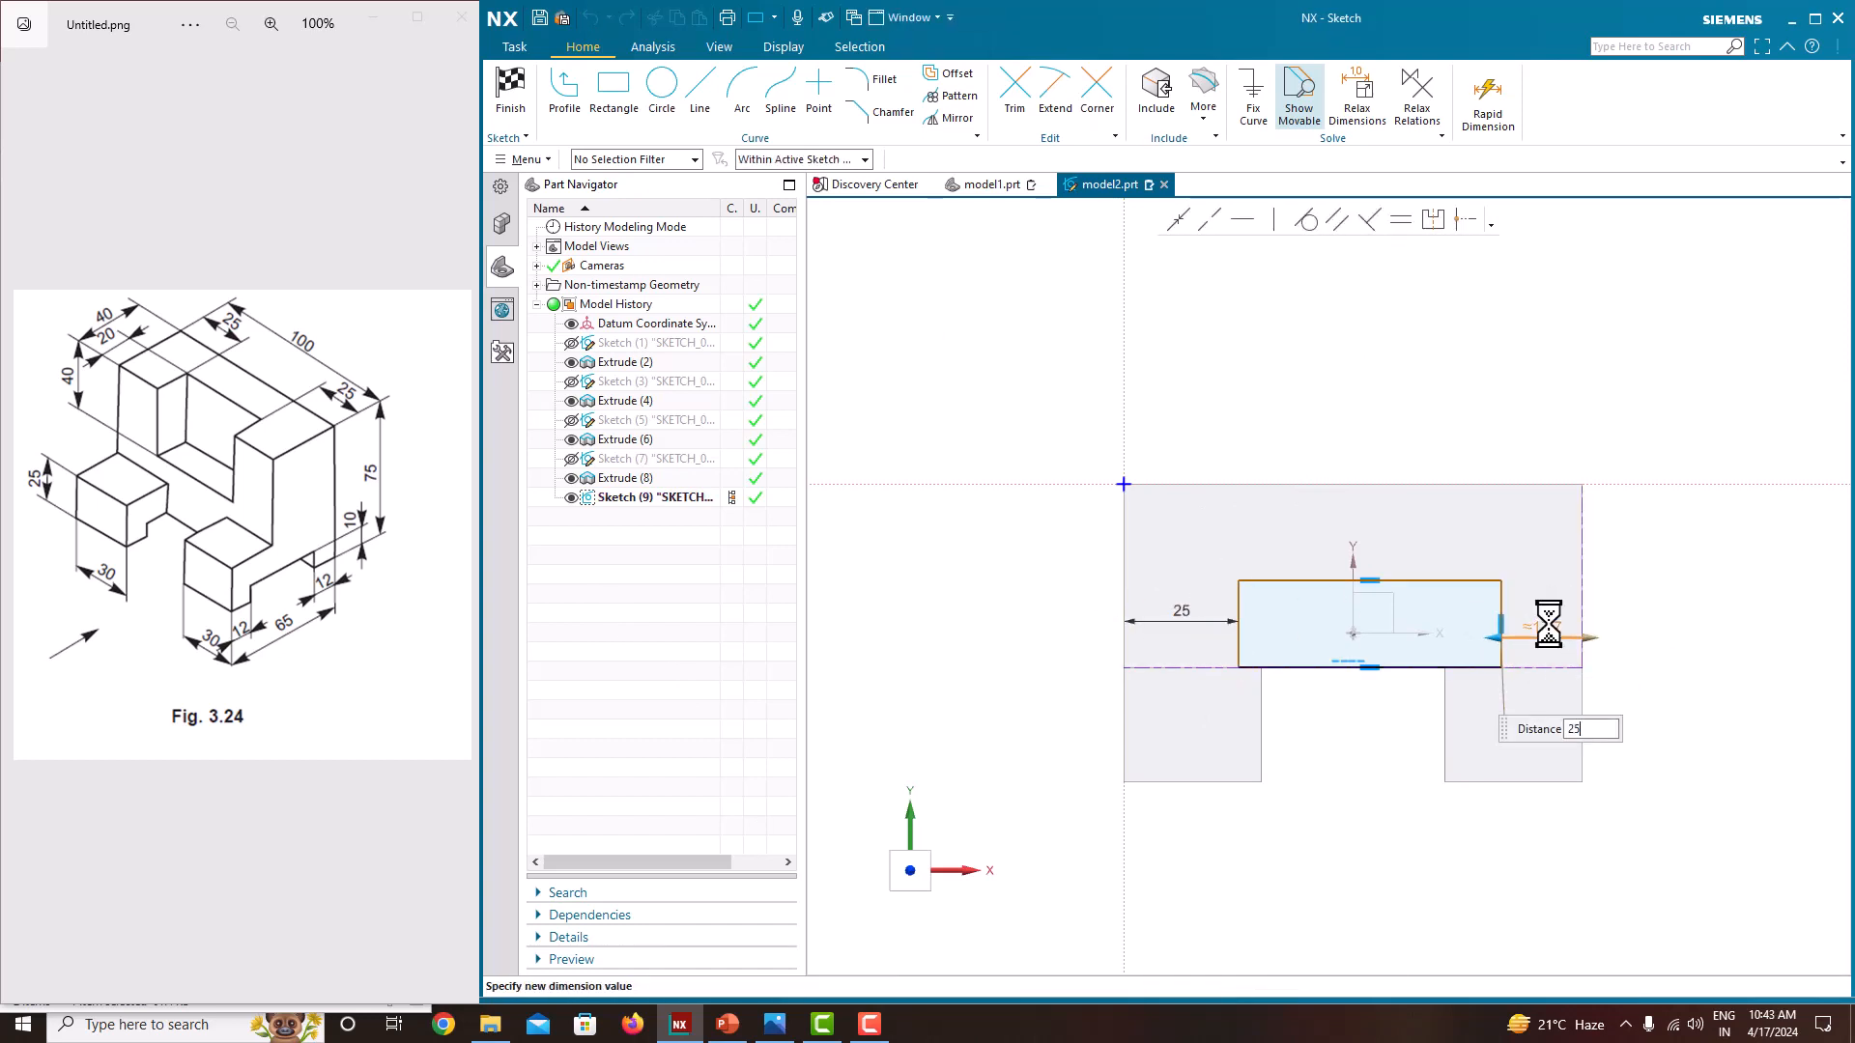
key("Return")
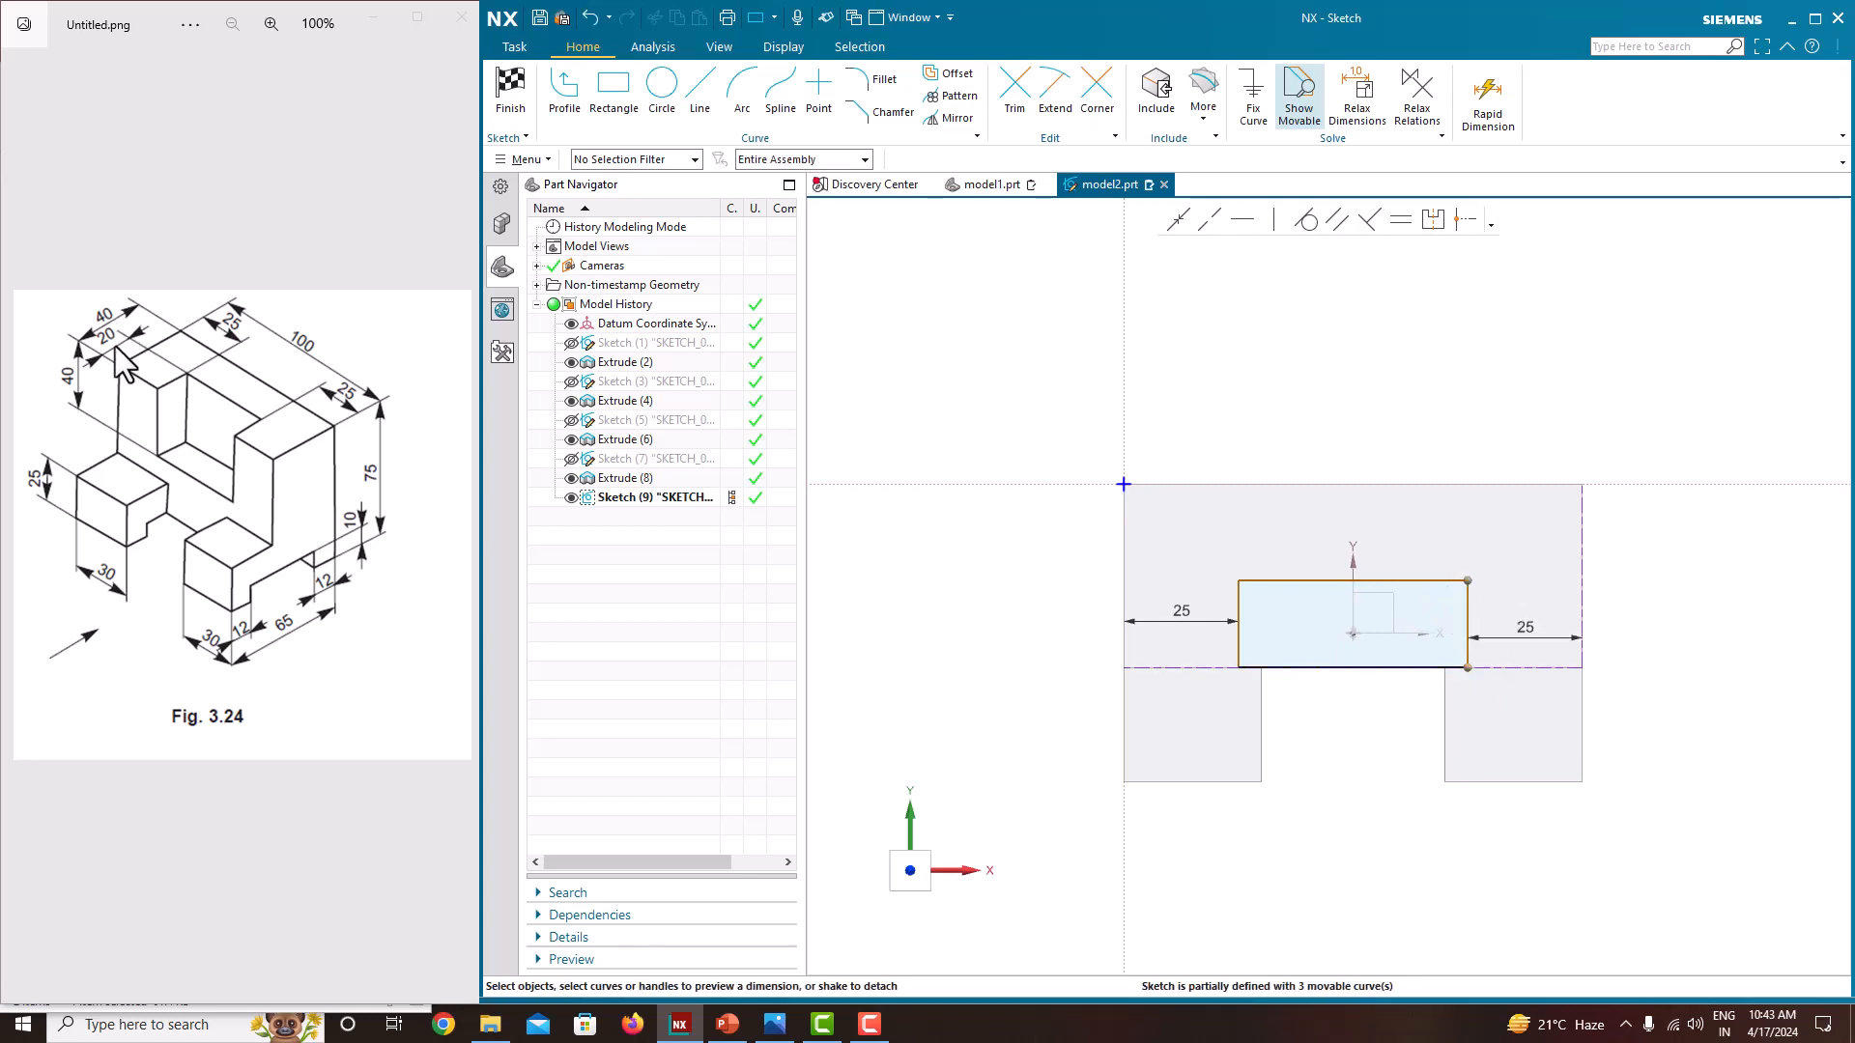
Set the rectangle's depth to 20 mm and finish the sketch
left_click(1467, 624)
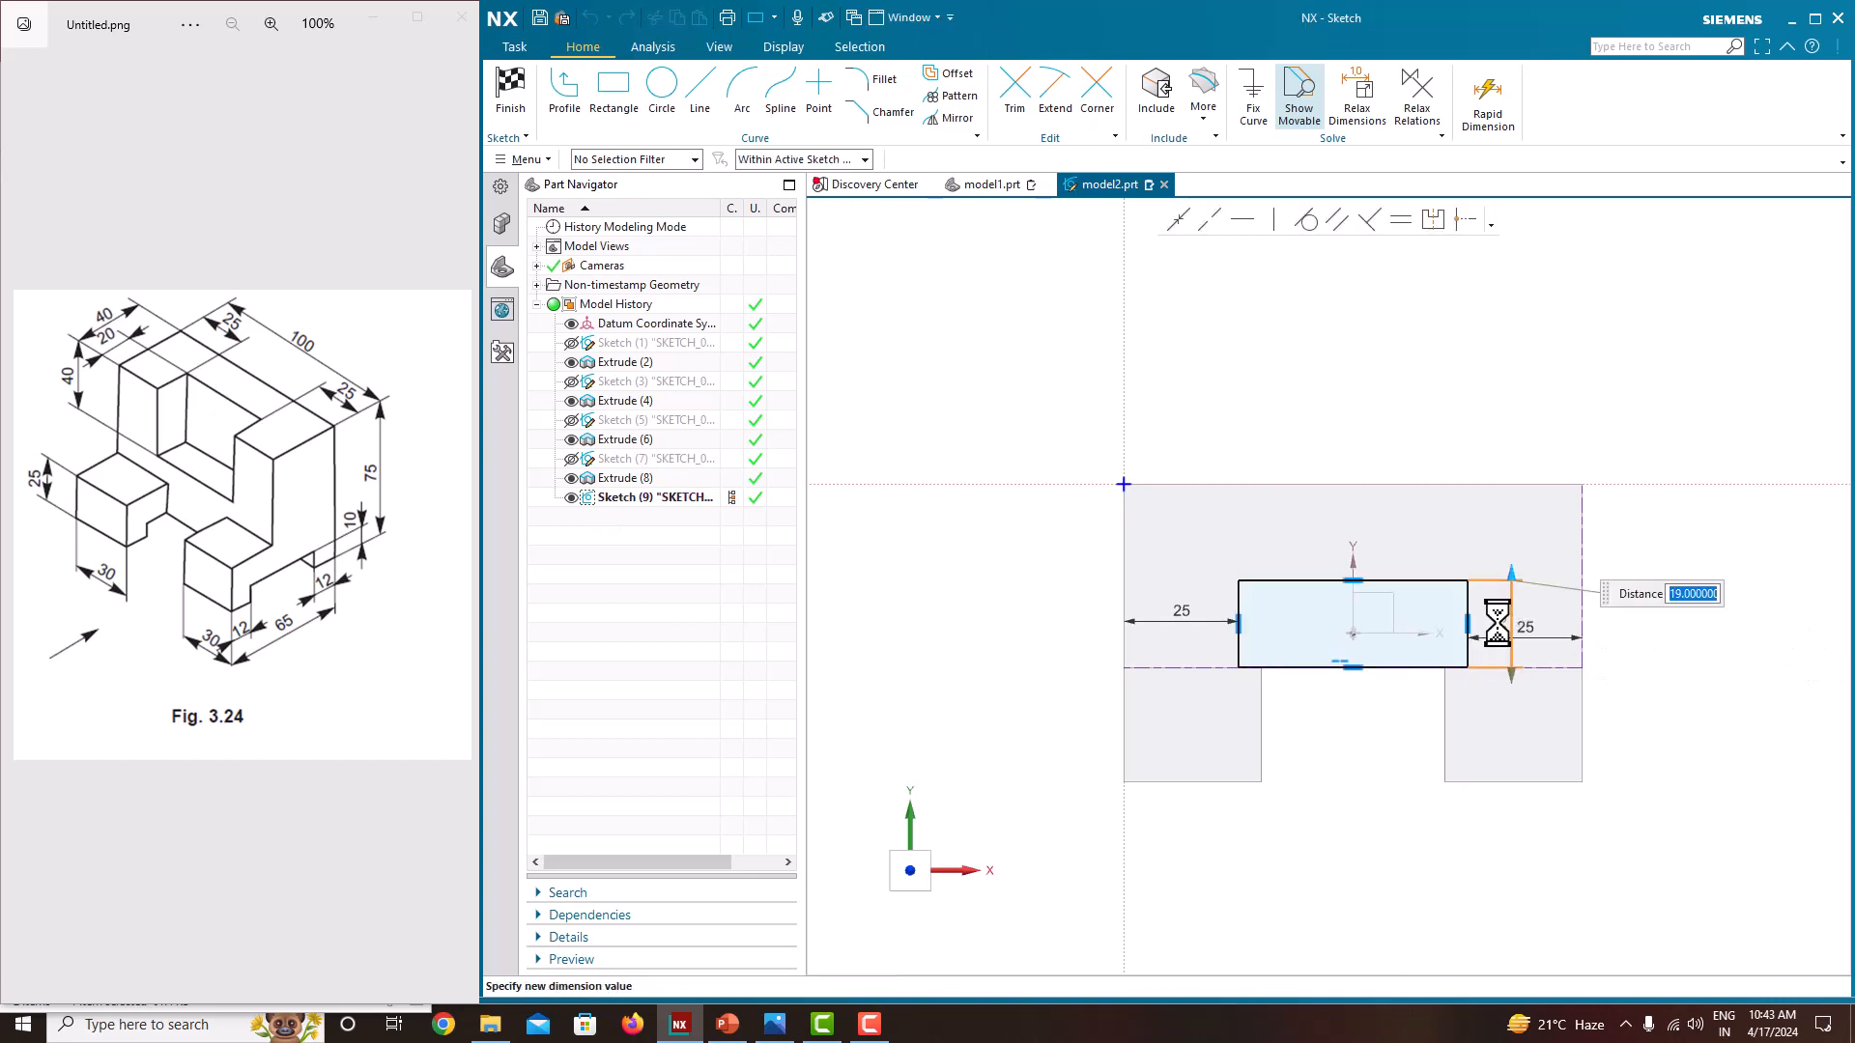
type("20")
key("Return")
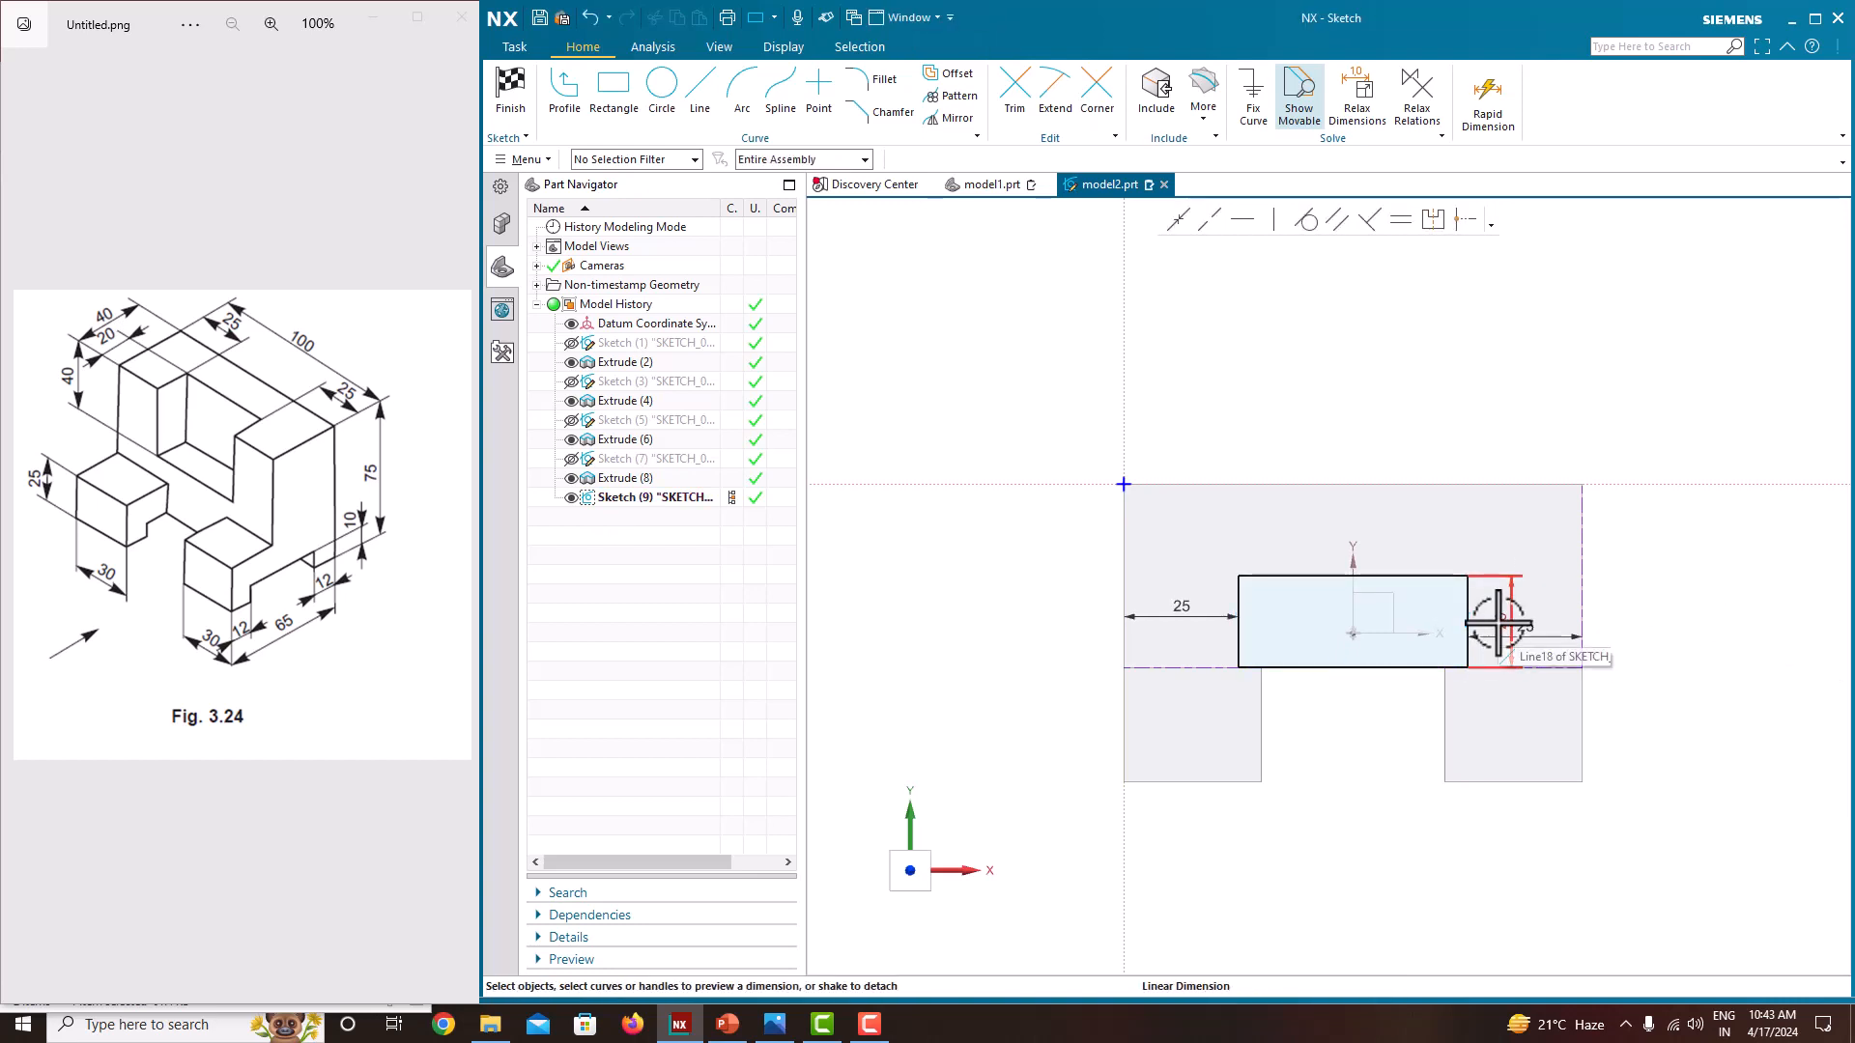
right_click(1400, 431)
left_click(1440, 444)
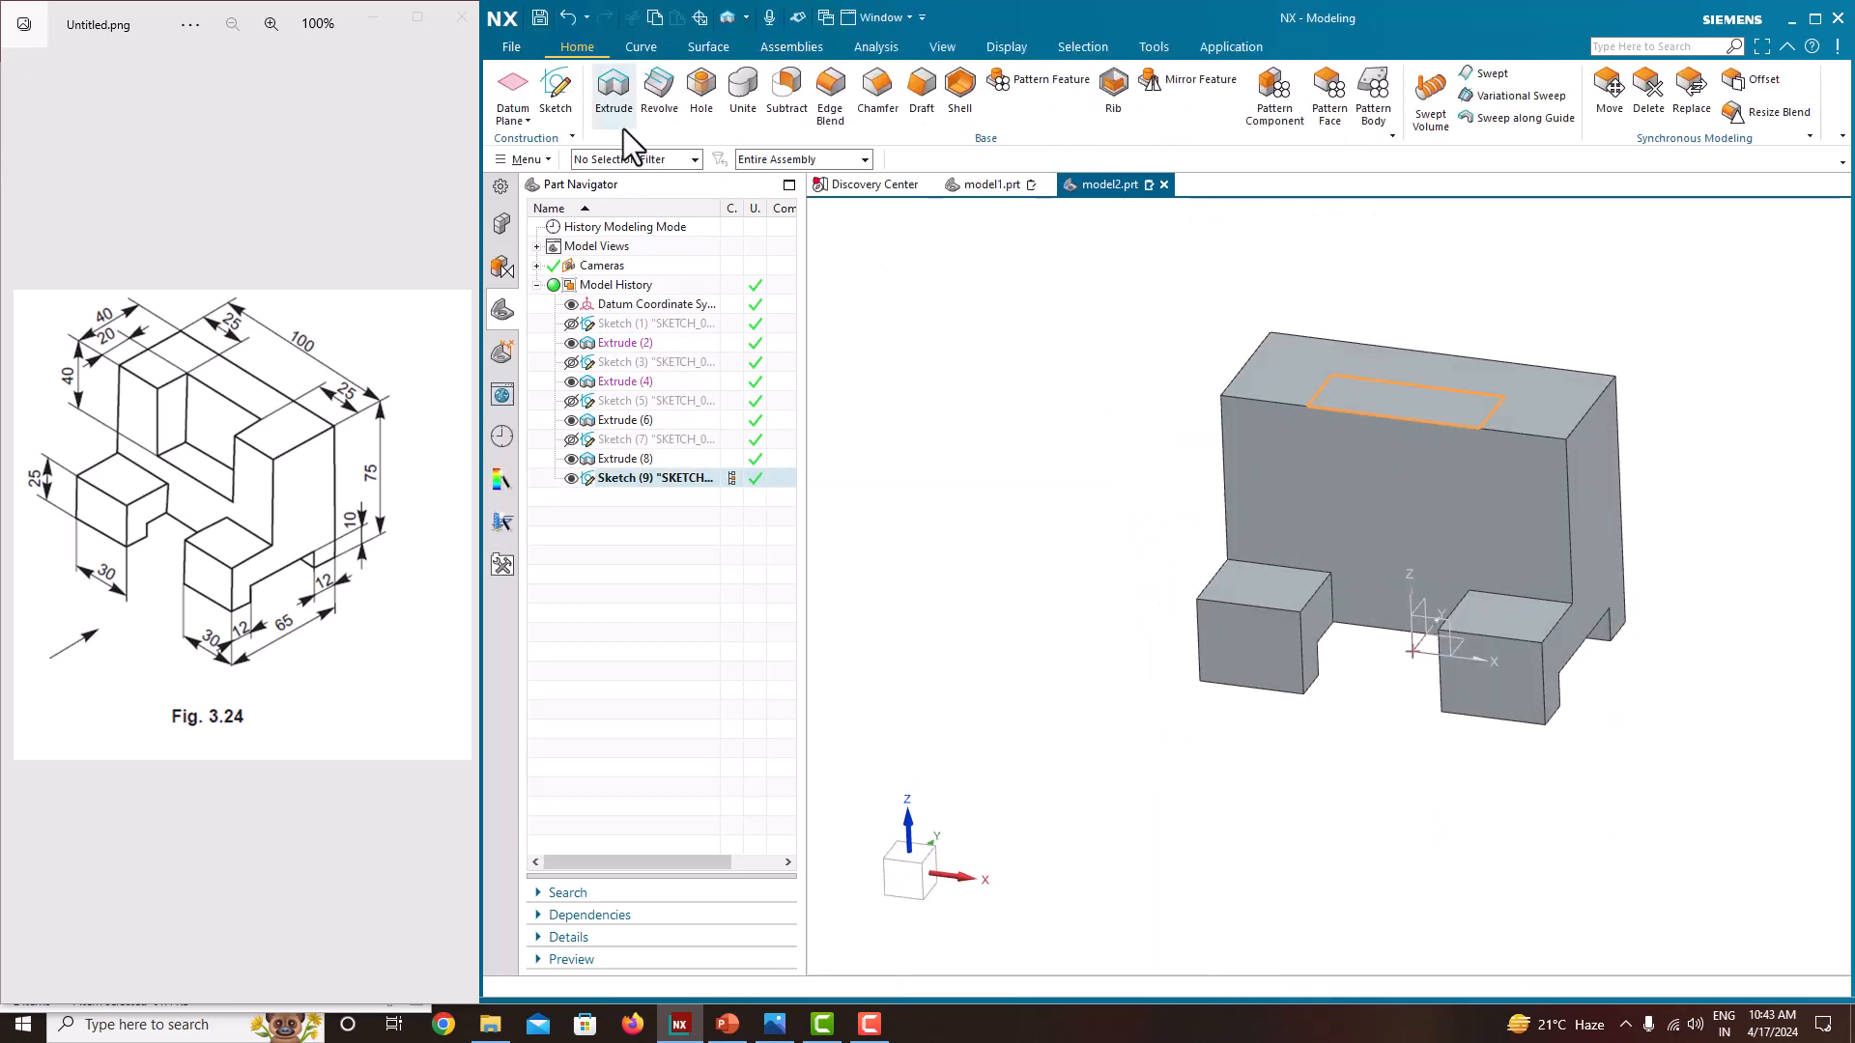
Extrude the top-face rectangle 40 mm down into the block as a subtractive cut to form the notch
left_click(614, 102)
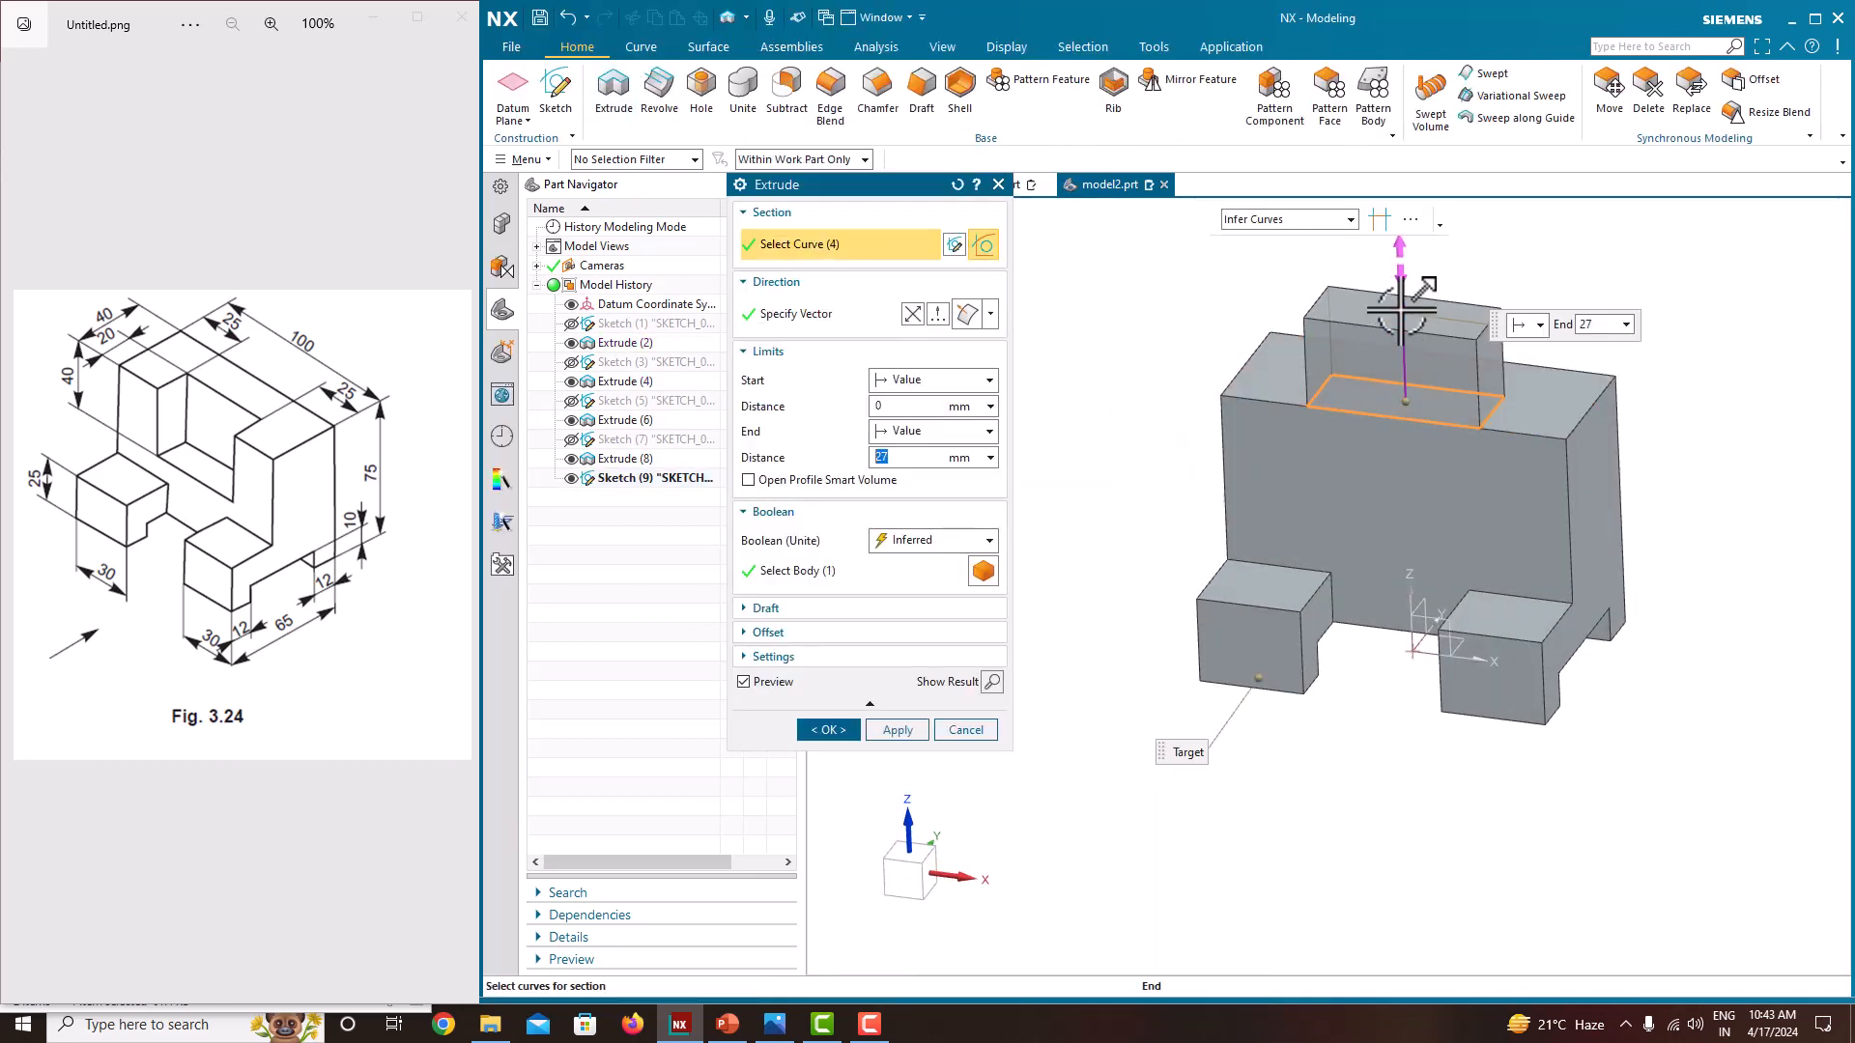
left_click_drag(1401, 309, 1408, 486)
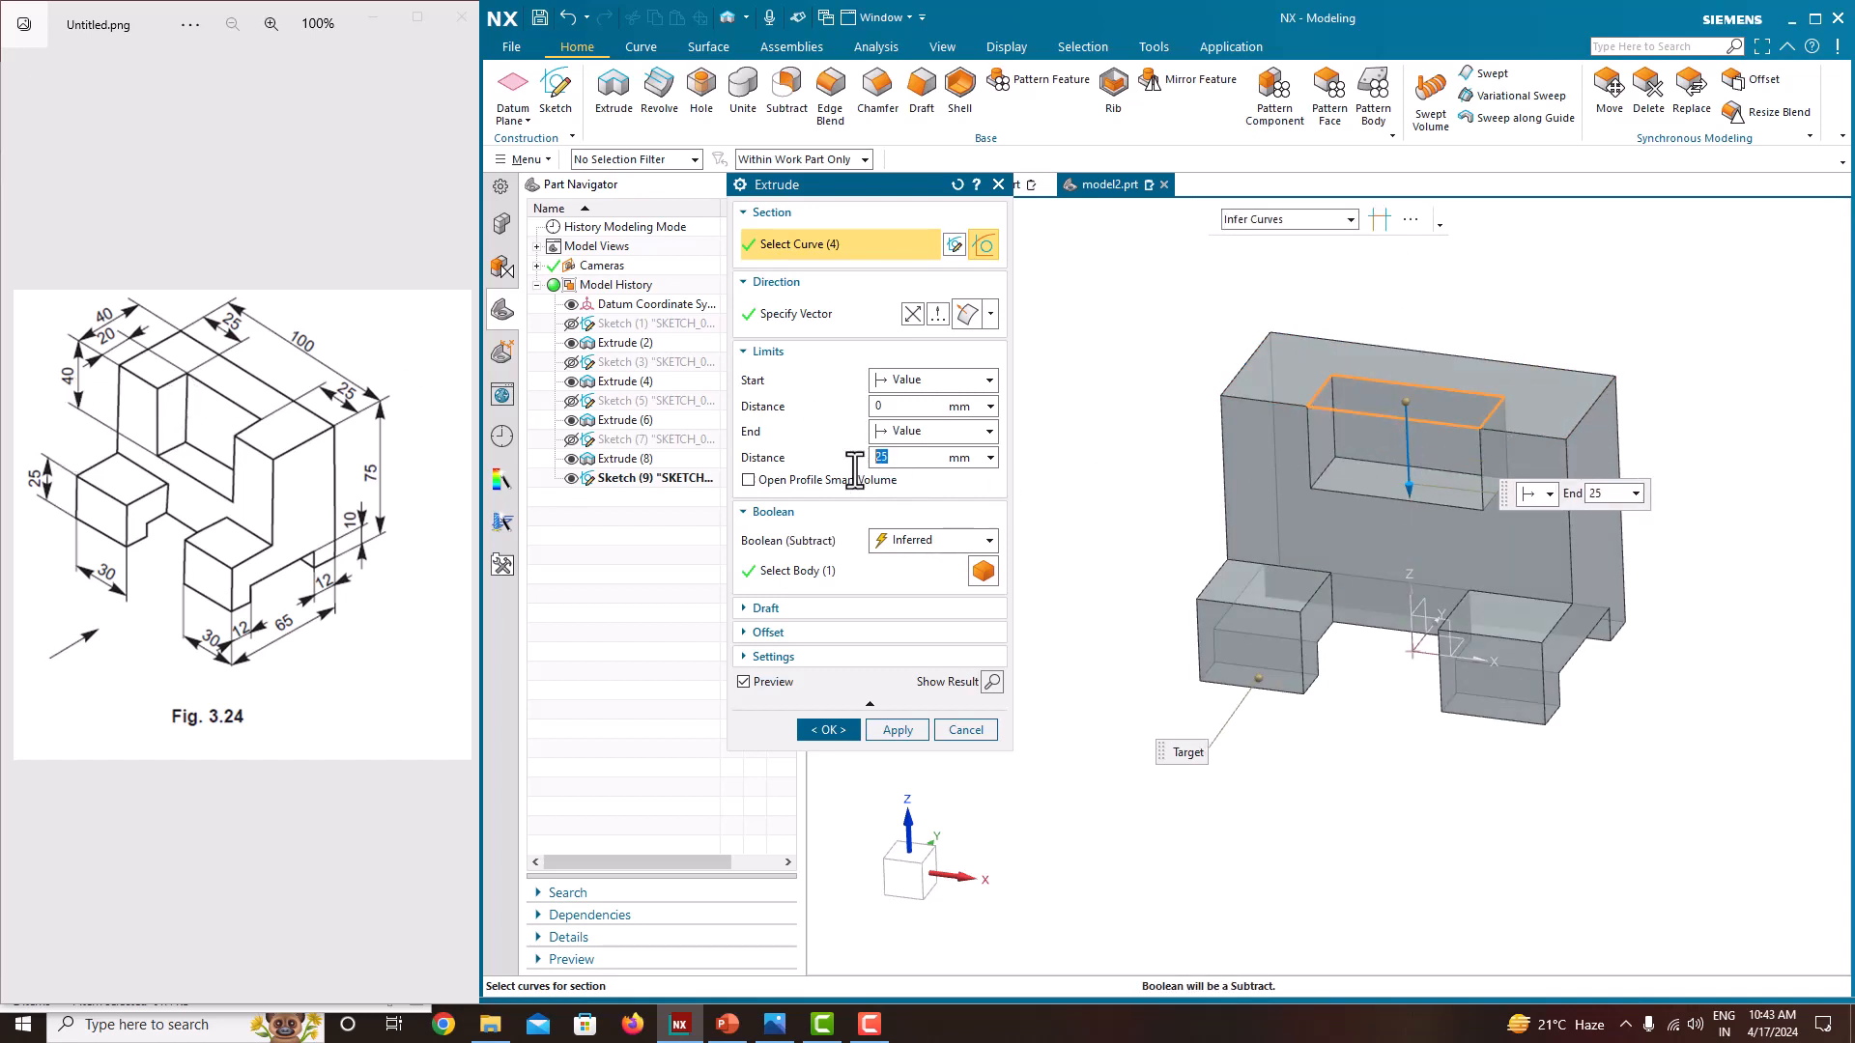
key("Return")
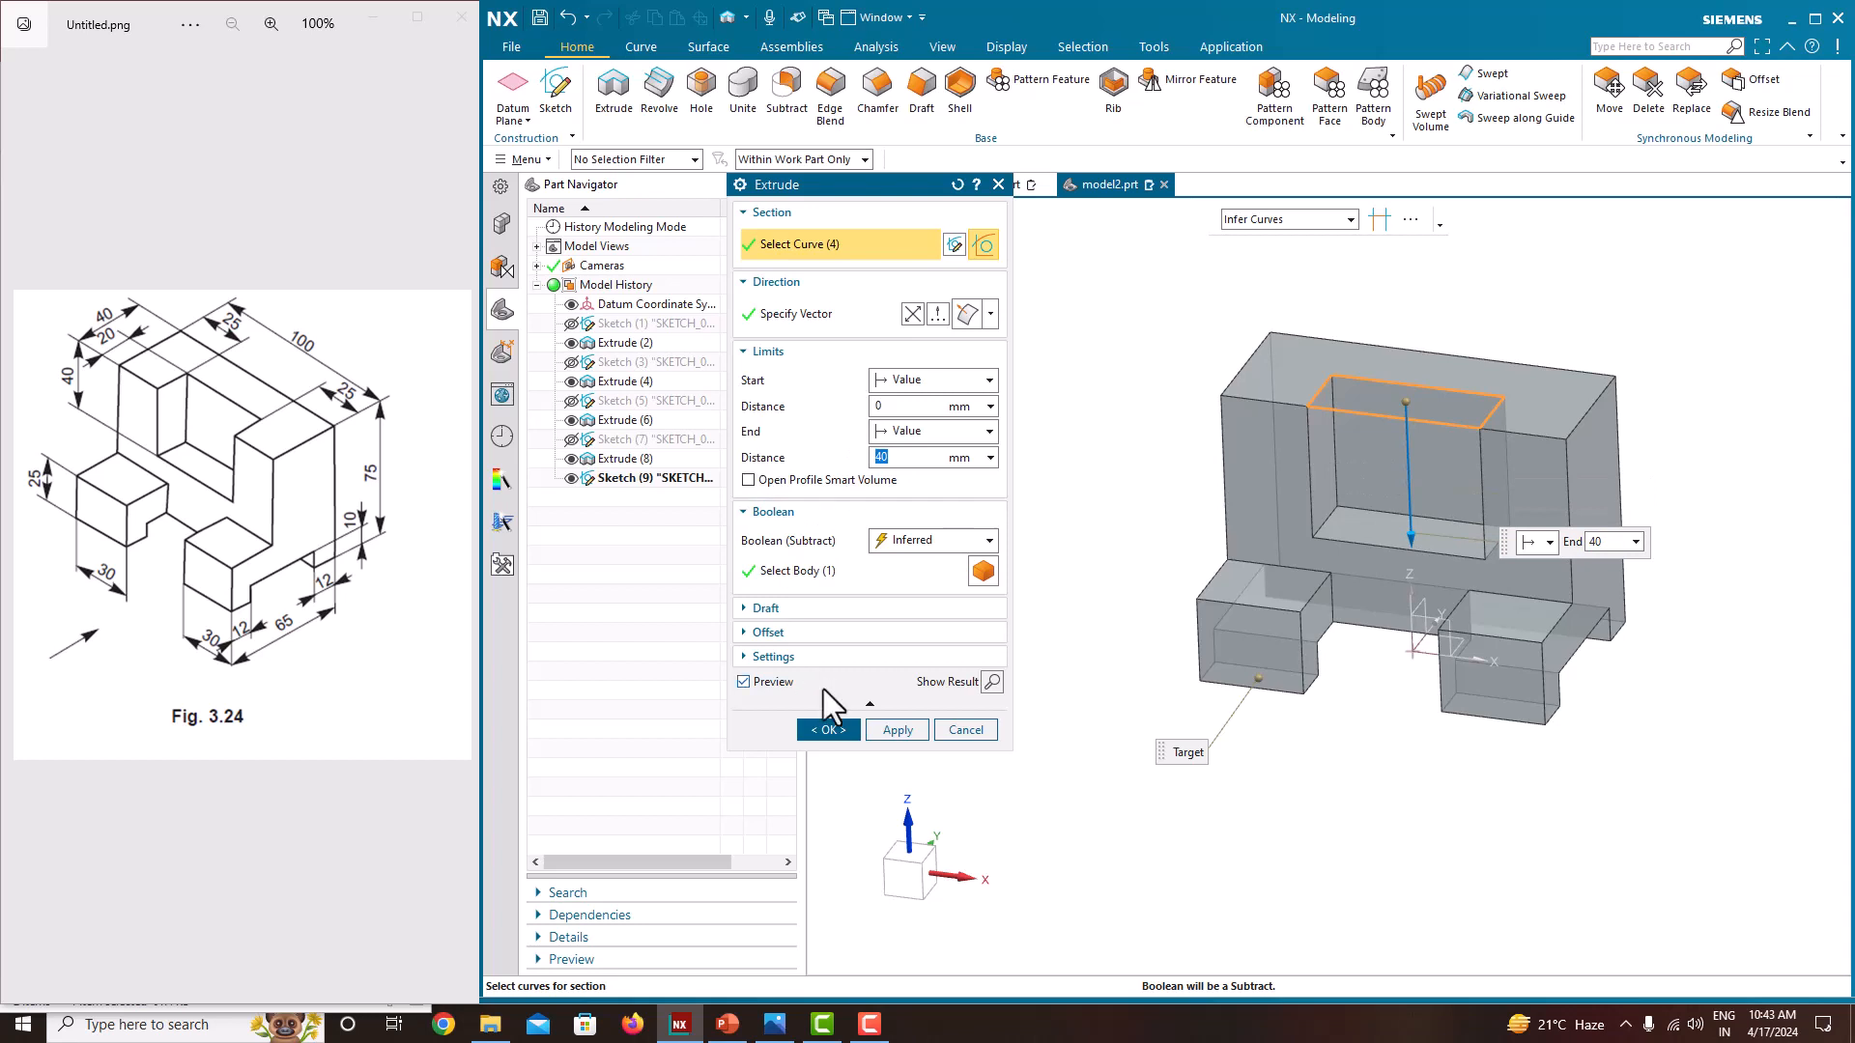
left_click(831, 729)
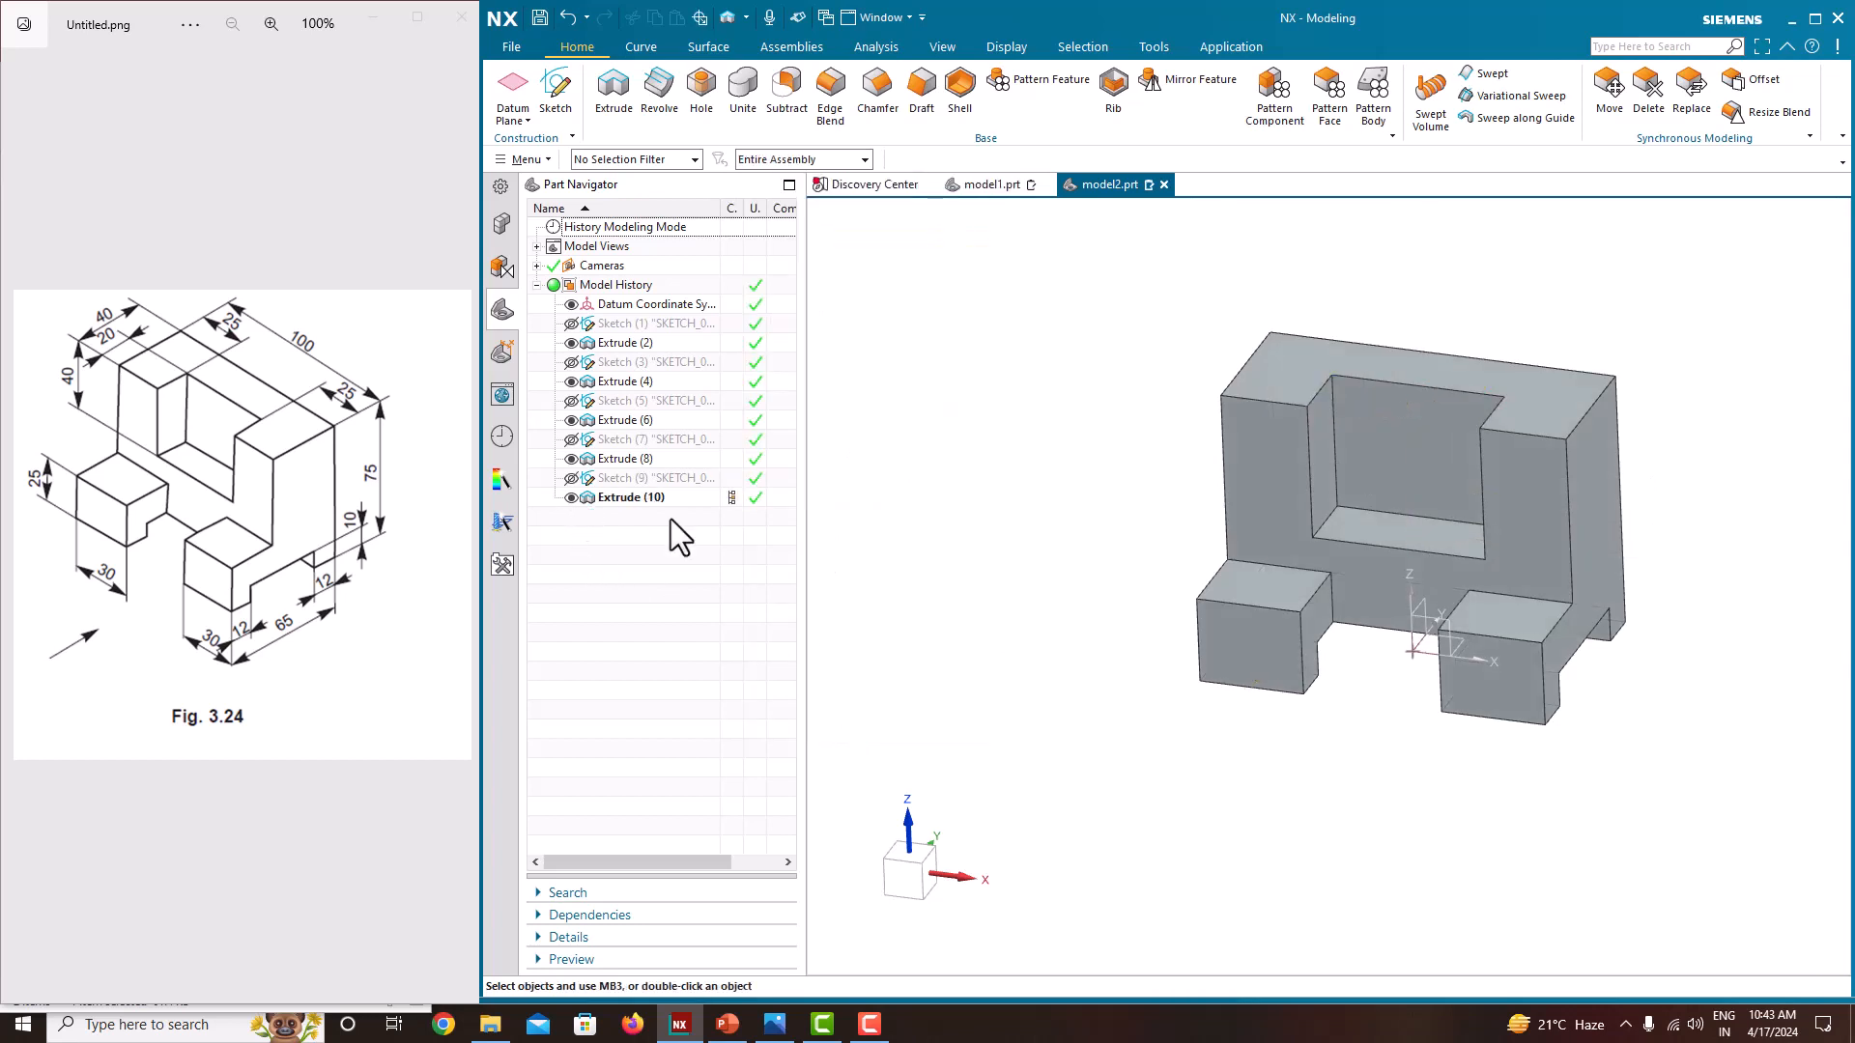
Change the object display colour of the whole solid body to light blue
middle_click_drag(1076, 509, 1031, 505)
scroll(1047, 555, "up", 5)
scroll(1209, 538, "down", 5)
scroll(1397, 546, "up", 3)
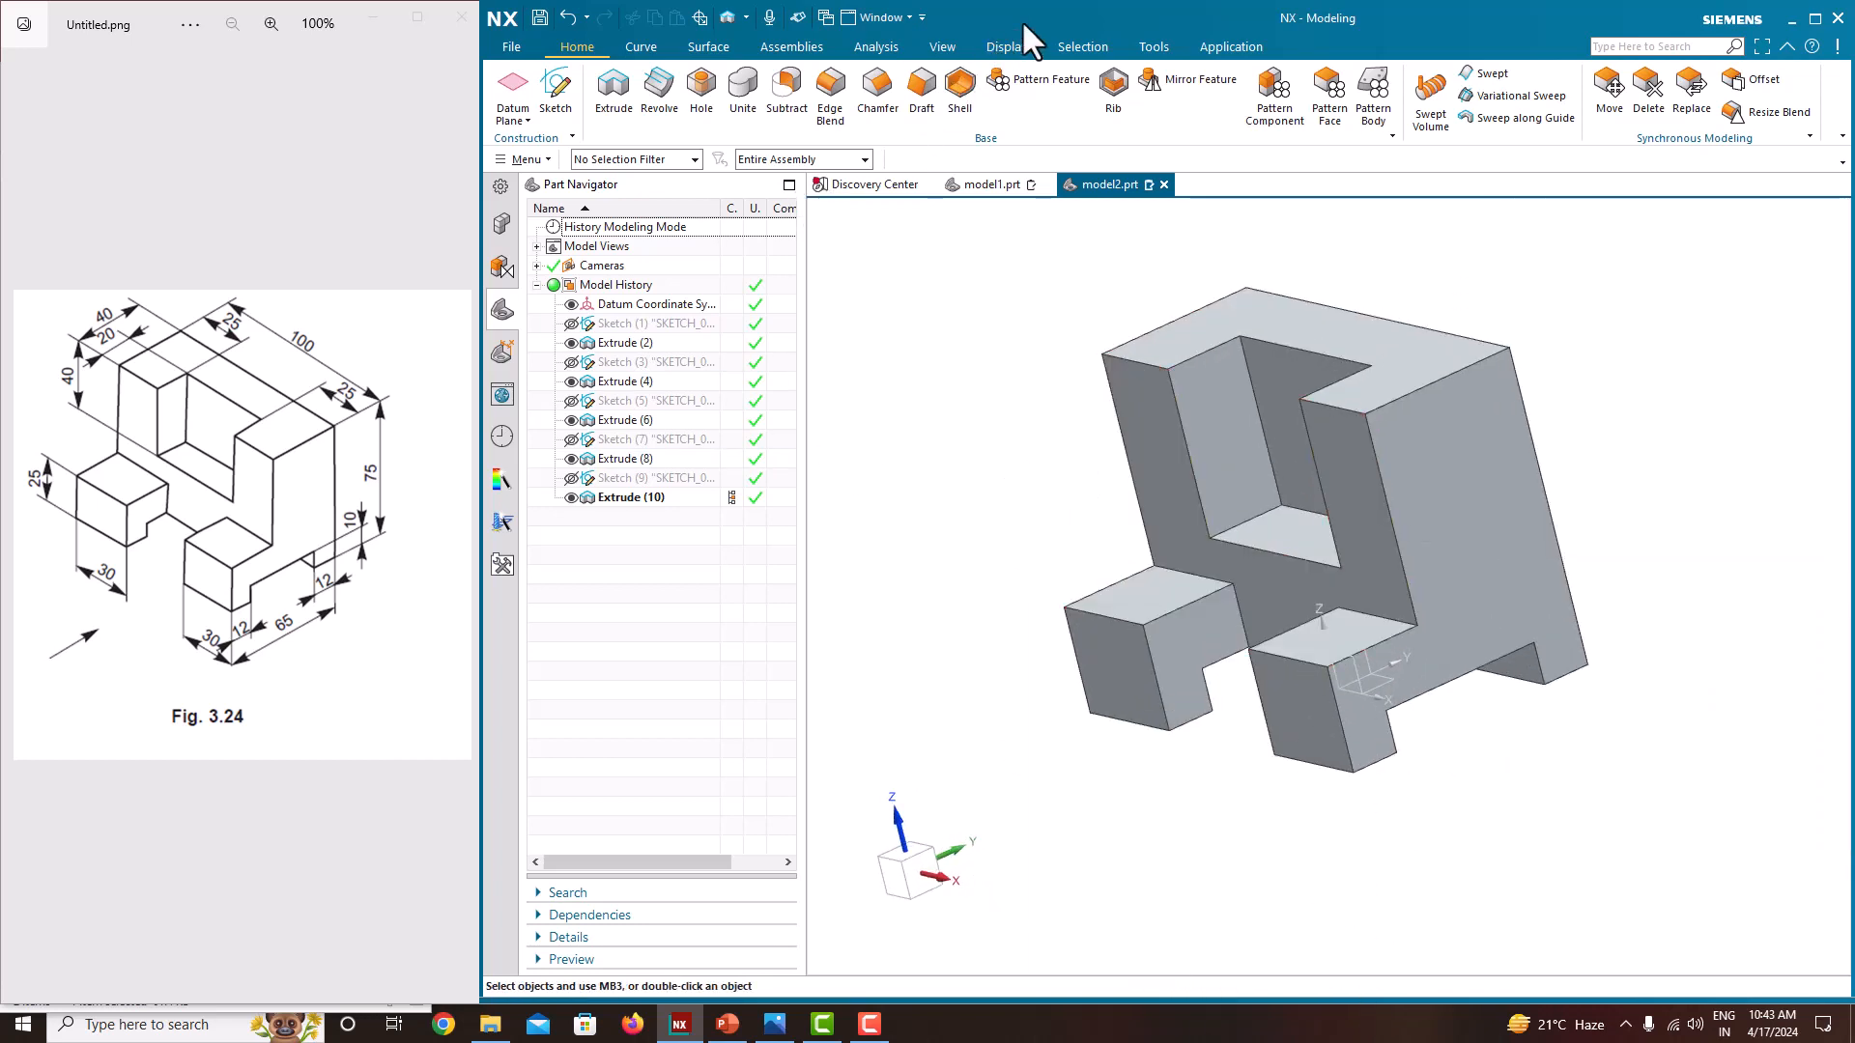
left_click(1015, 46)
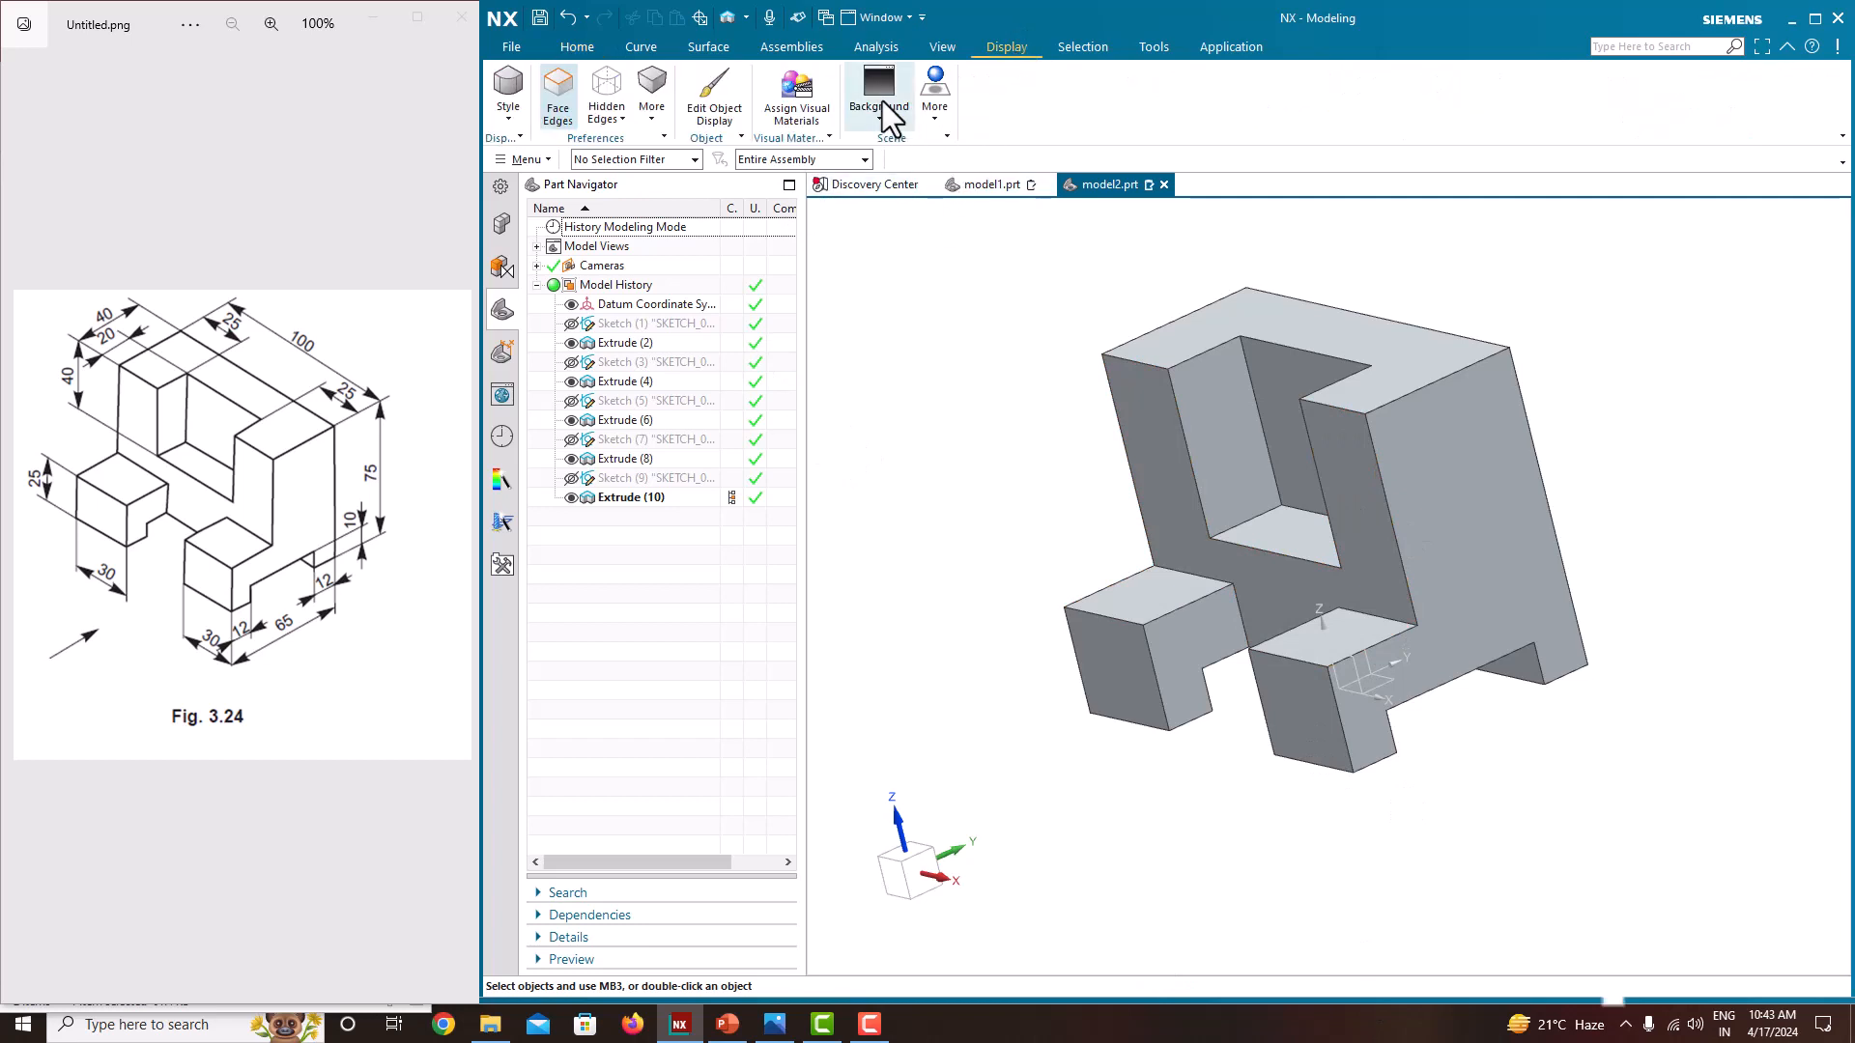
left_click(931, 43)
left_click(1015, 46)
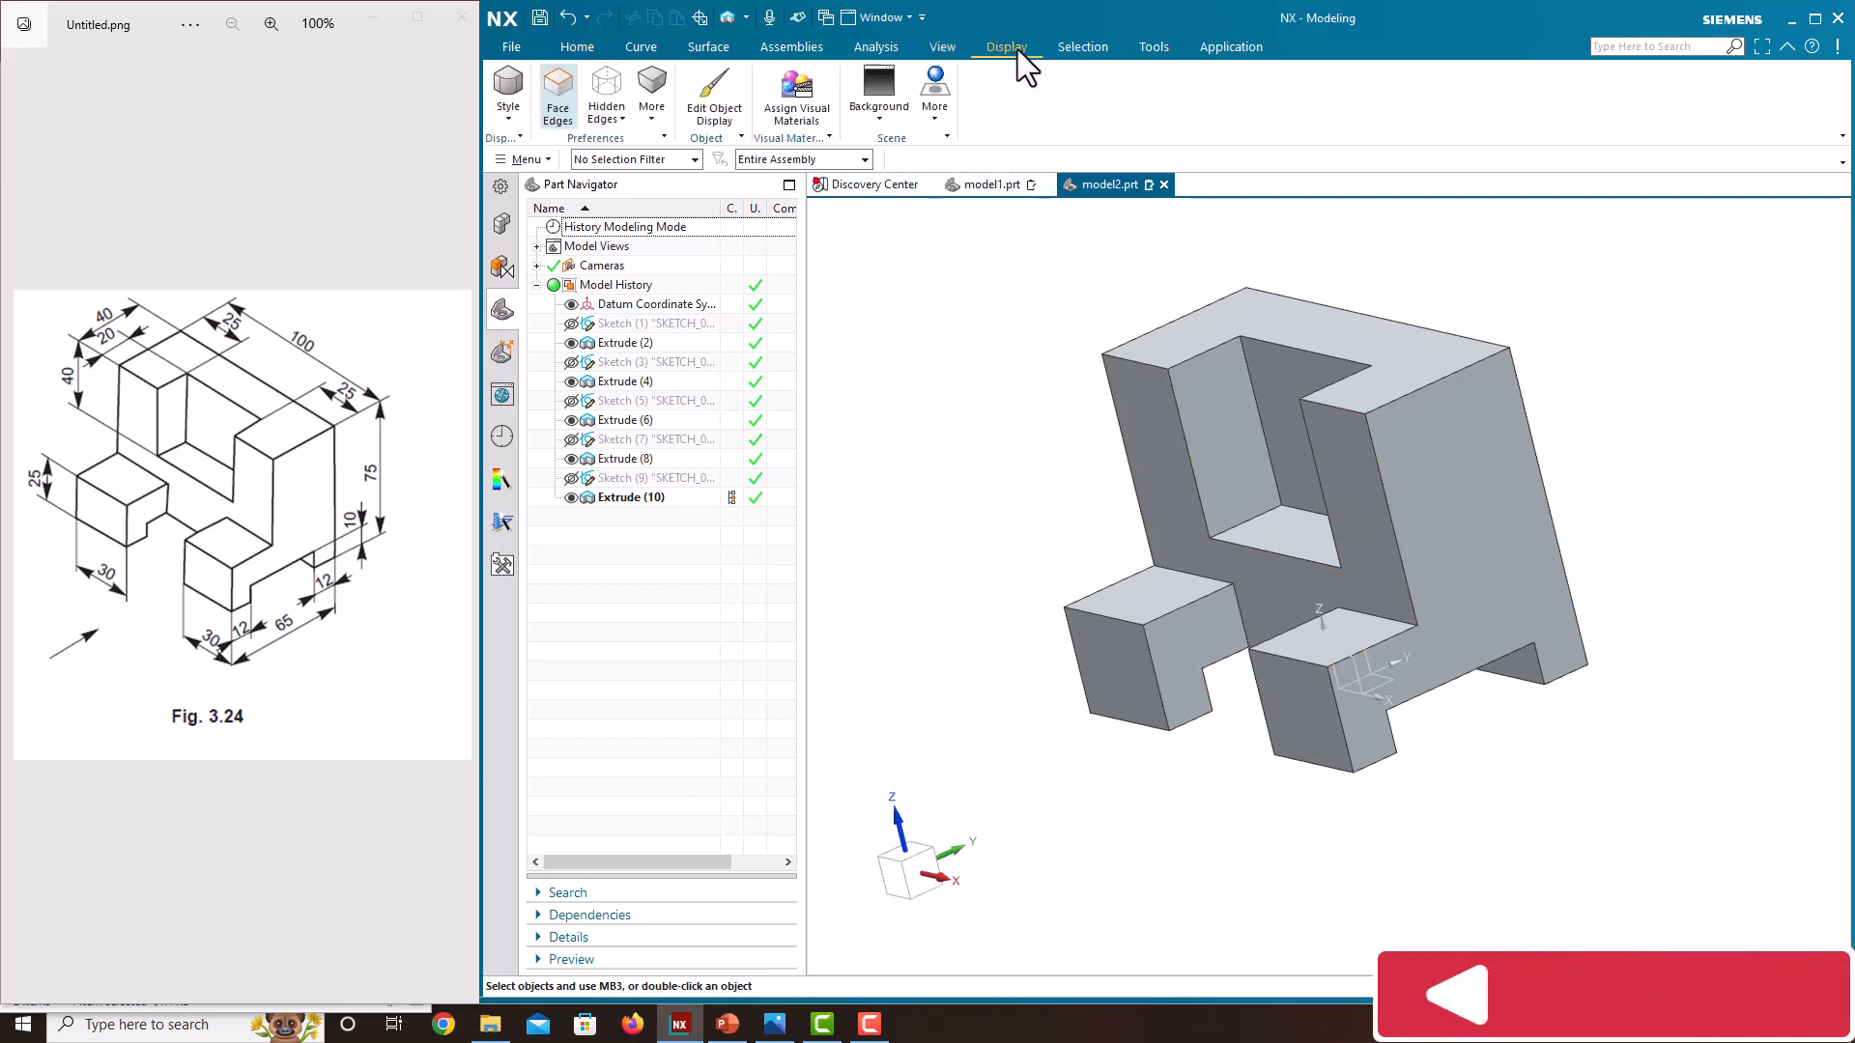
left_click(704, 106)
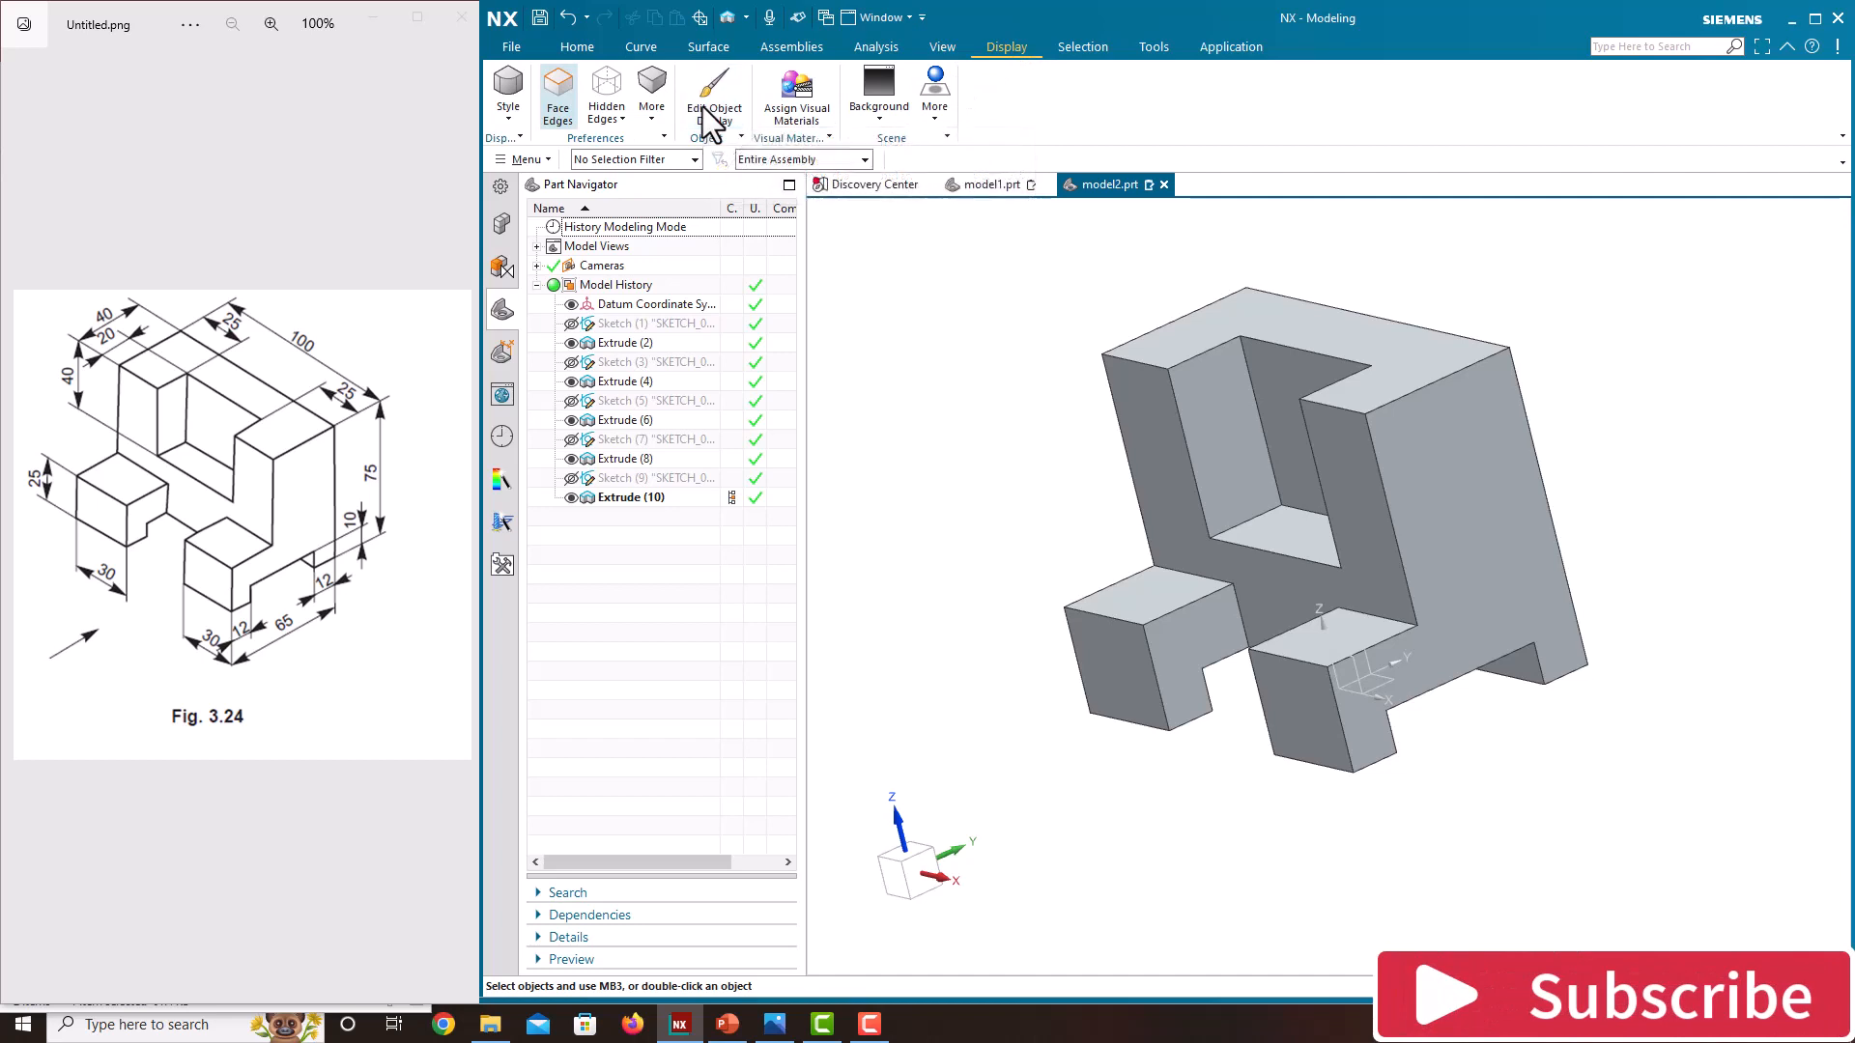
left_click(1223, 413)
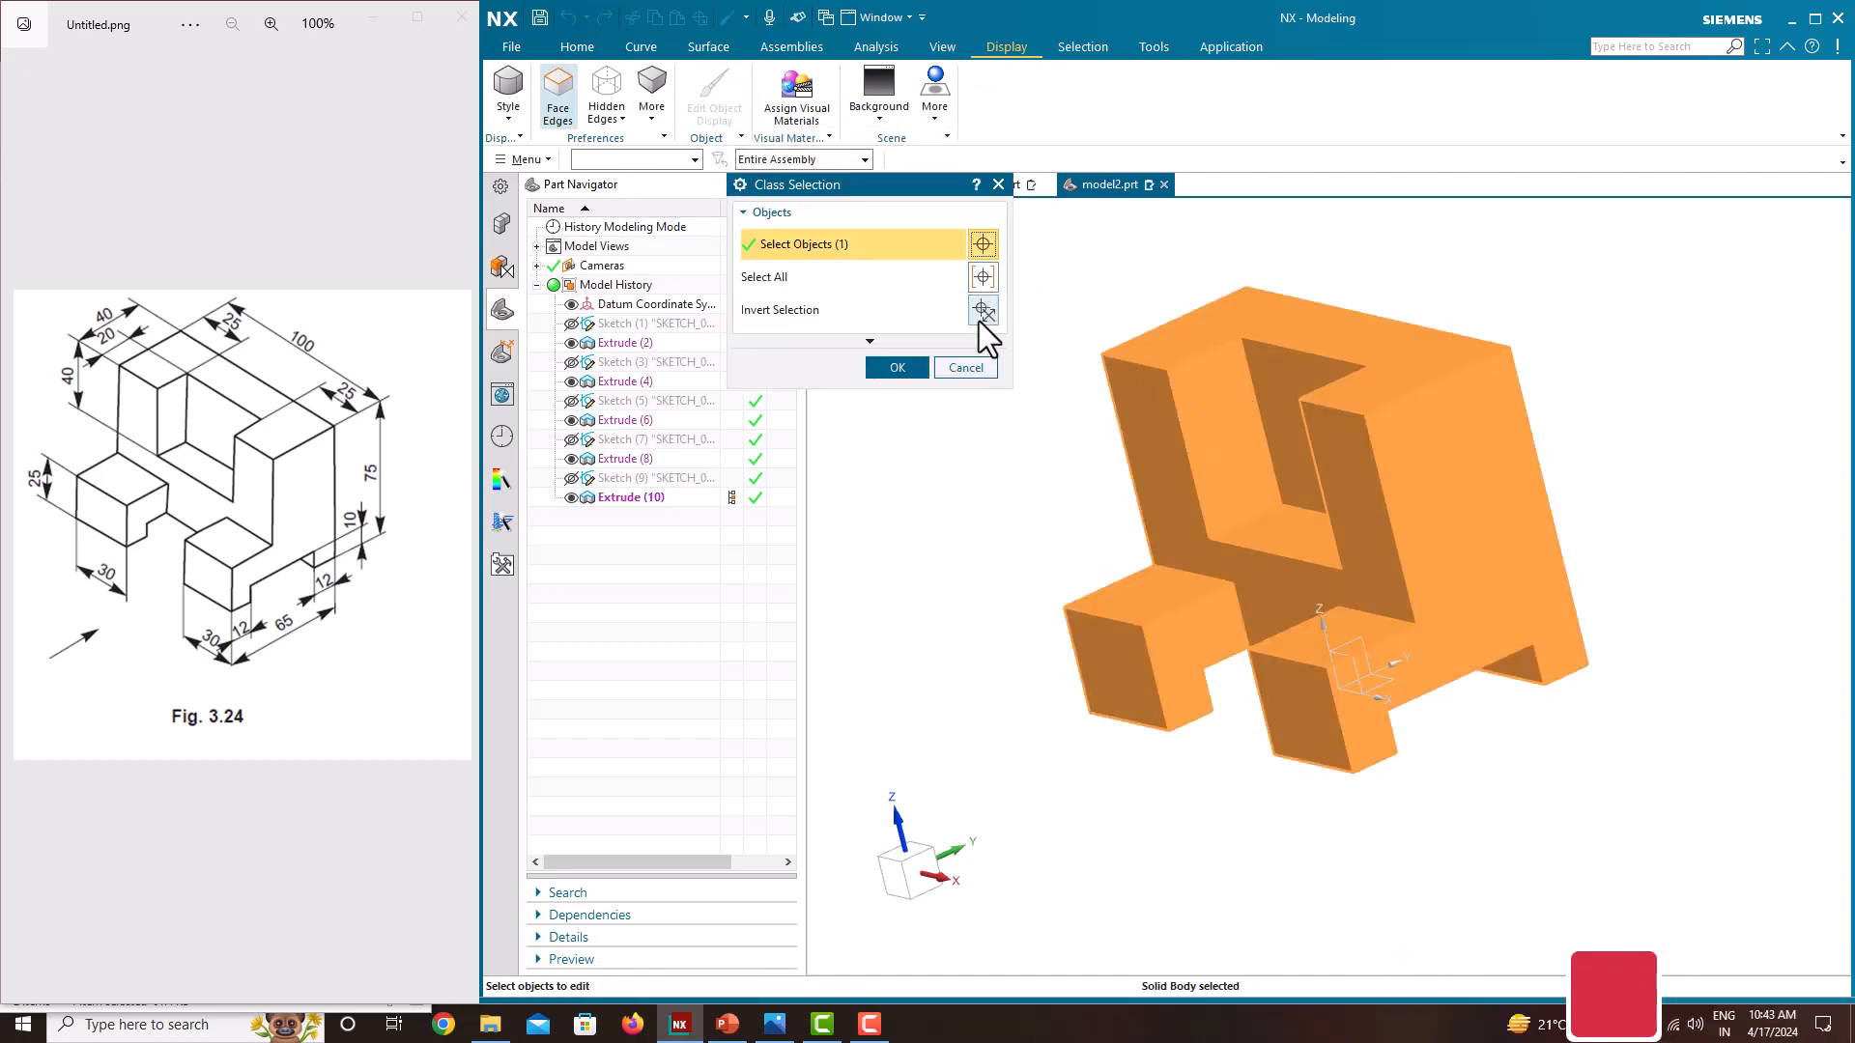
left_click(897, 367)
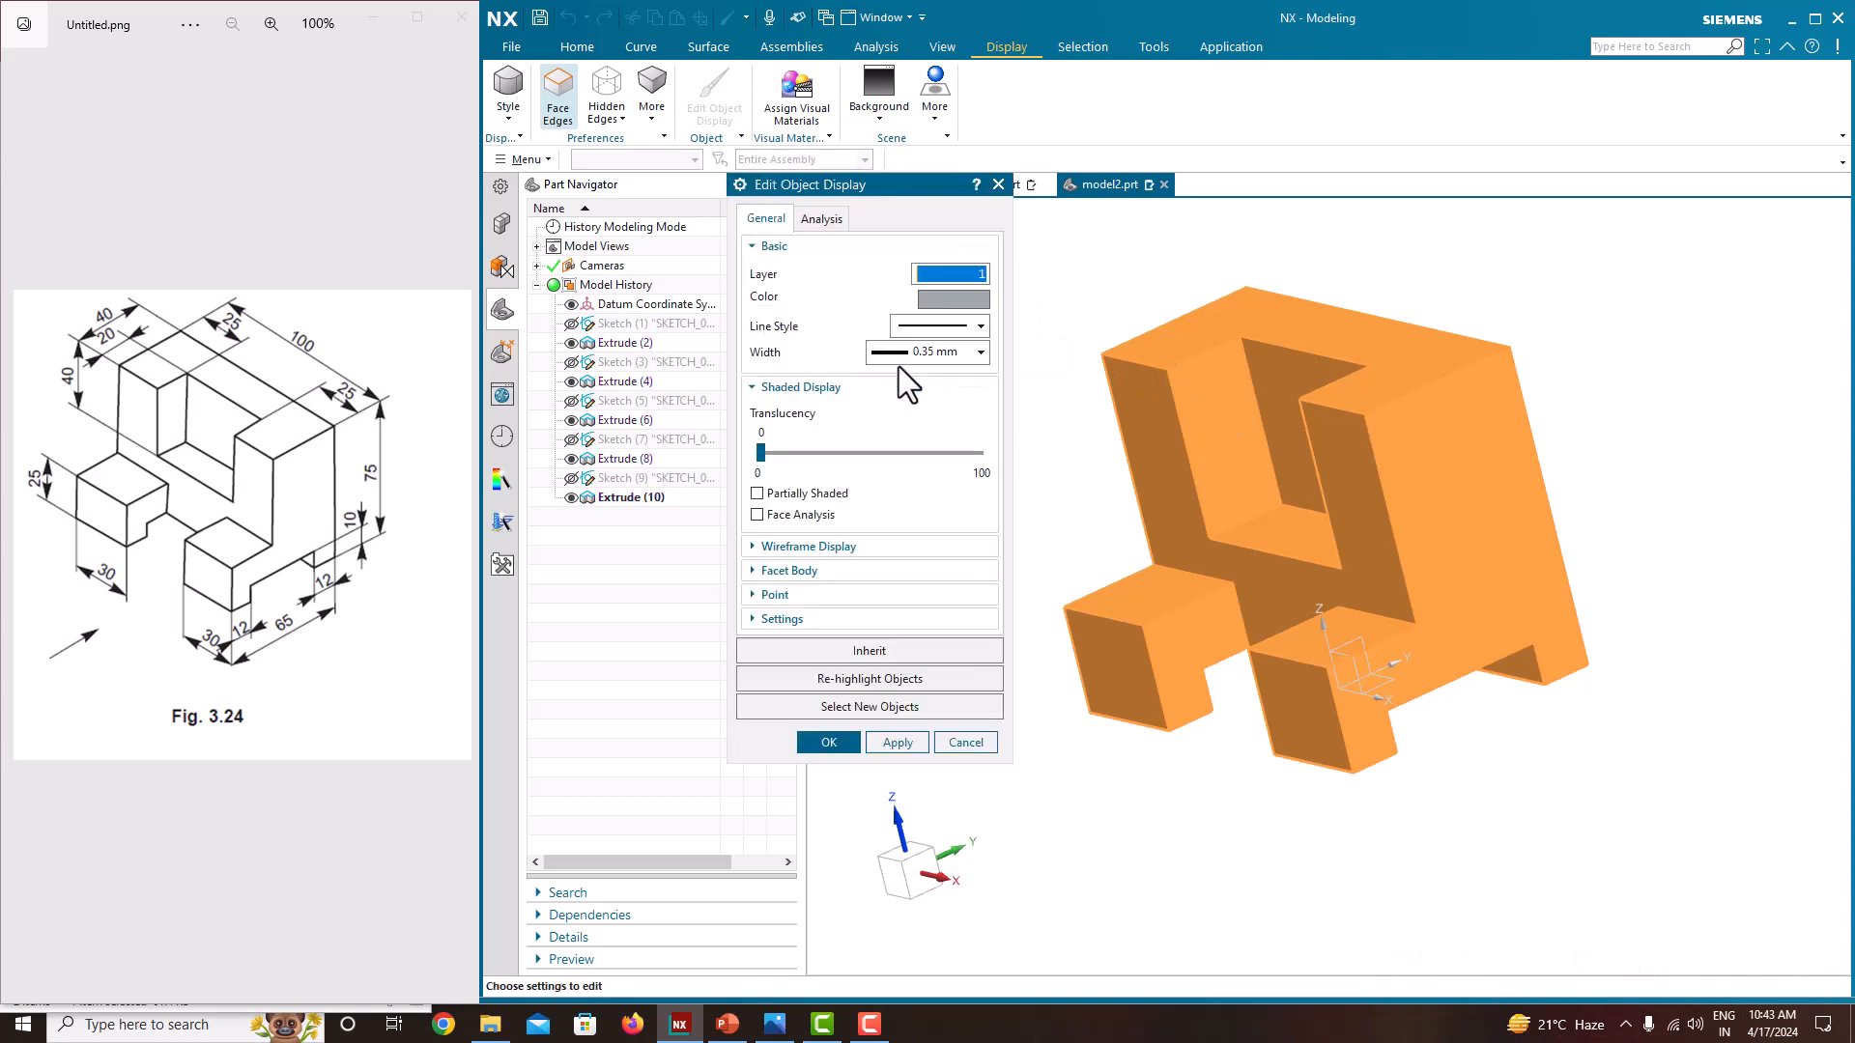
left_click(933, 301)
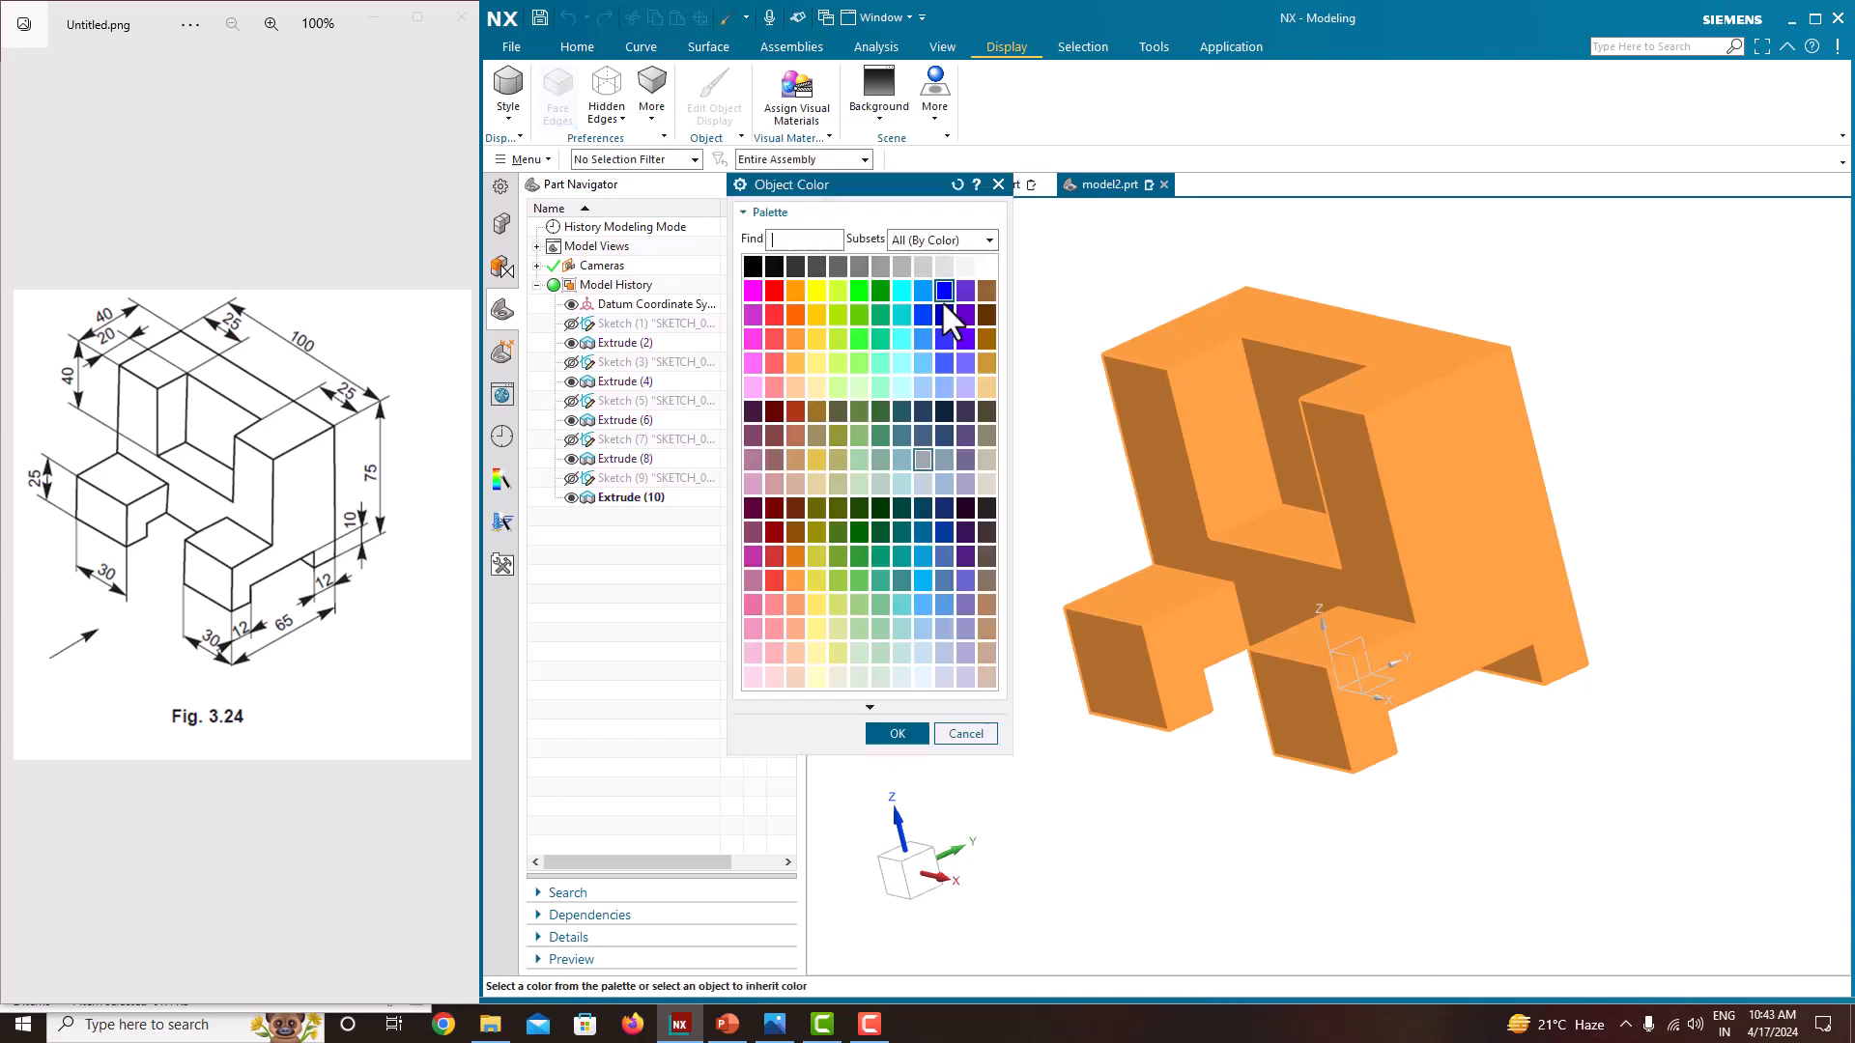
left_click(920, 386)
left_click(903, 734)
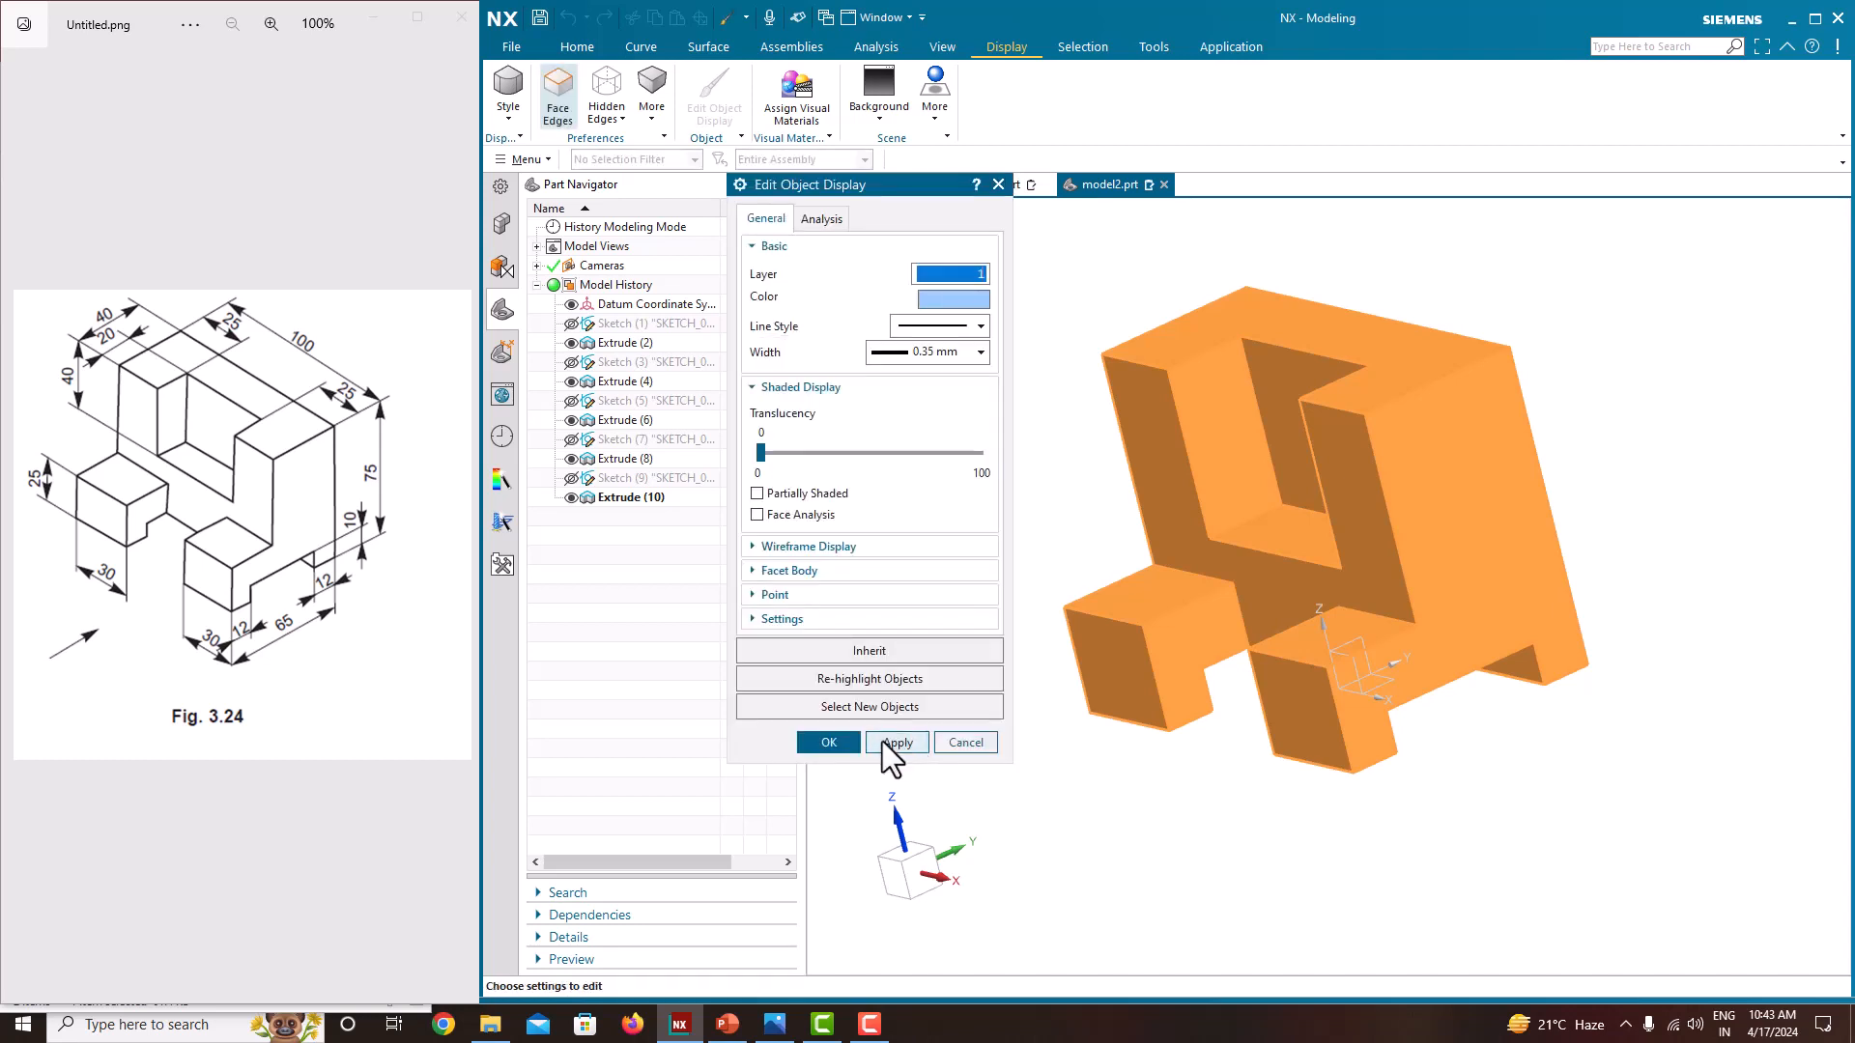
left_click(884, 744)
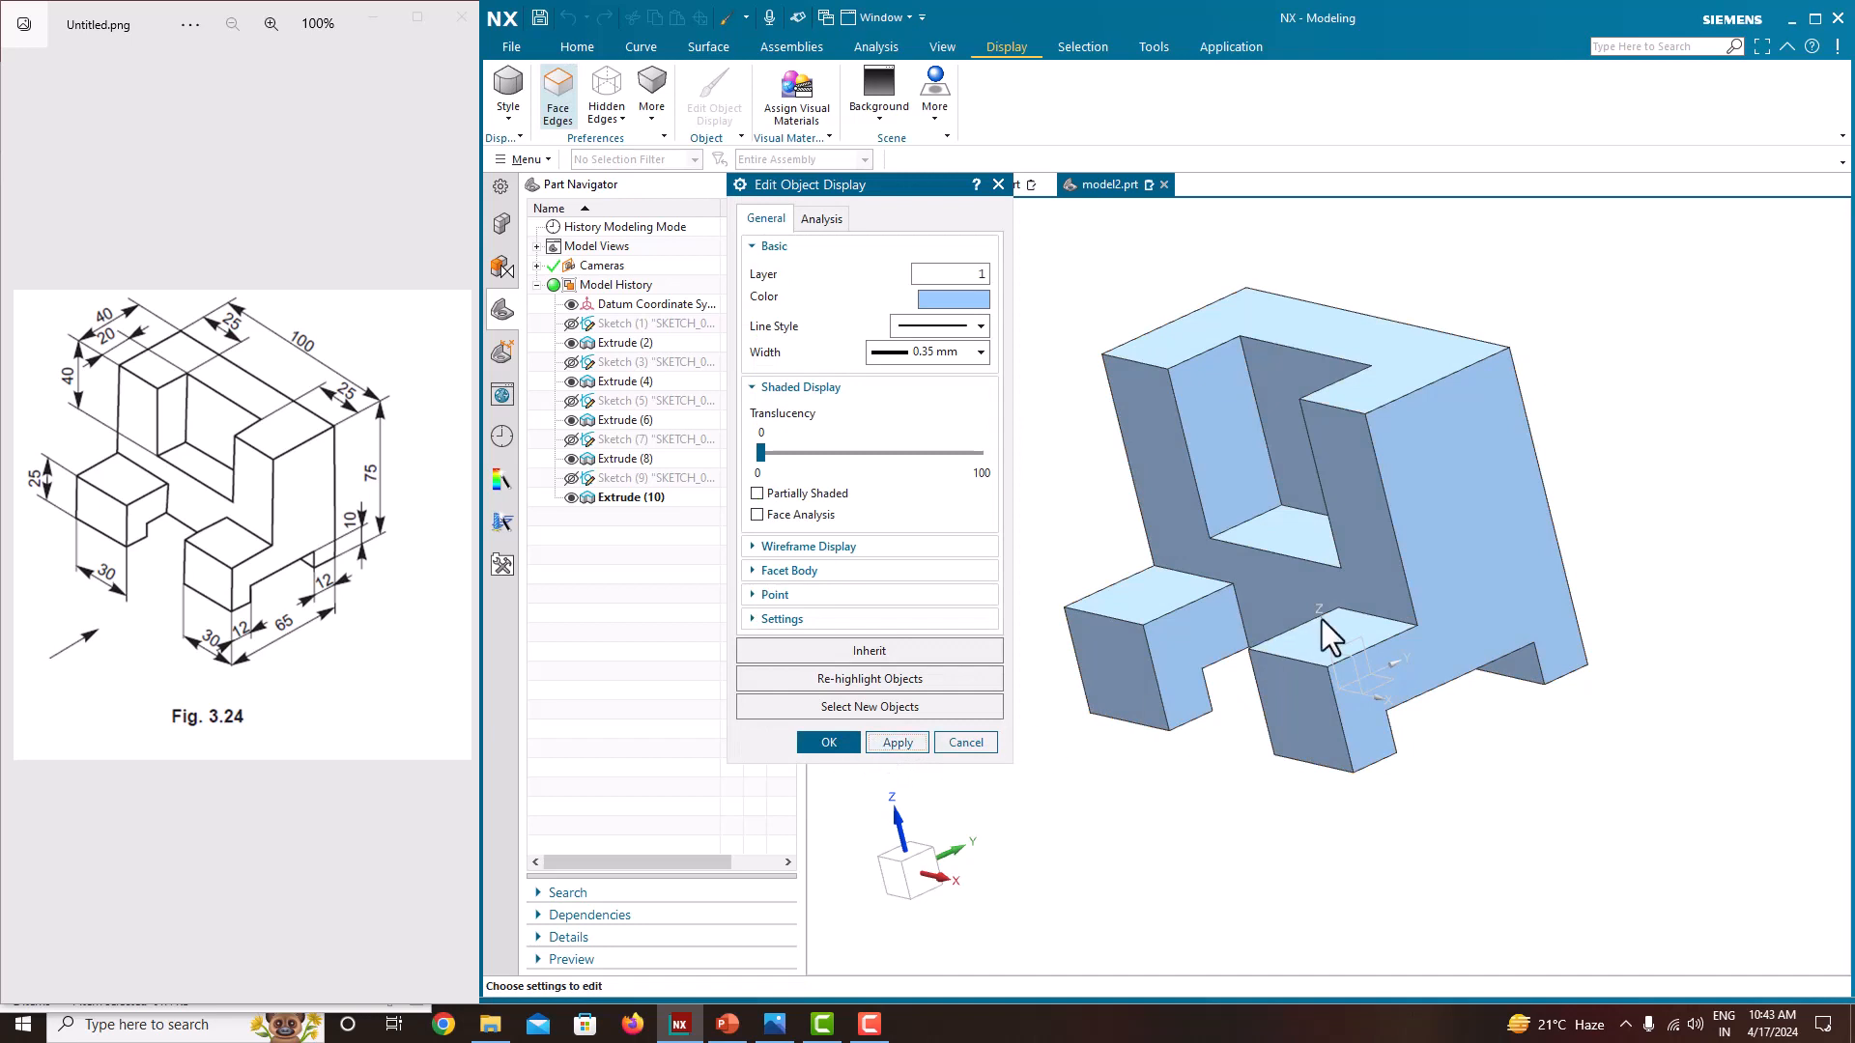
middle_click_drag(1321, 619, 1362, 601)
scroll(1360, 601, "up", 4)
scroll(1360, 601, "down", 5)
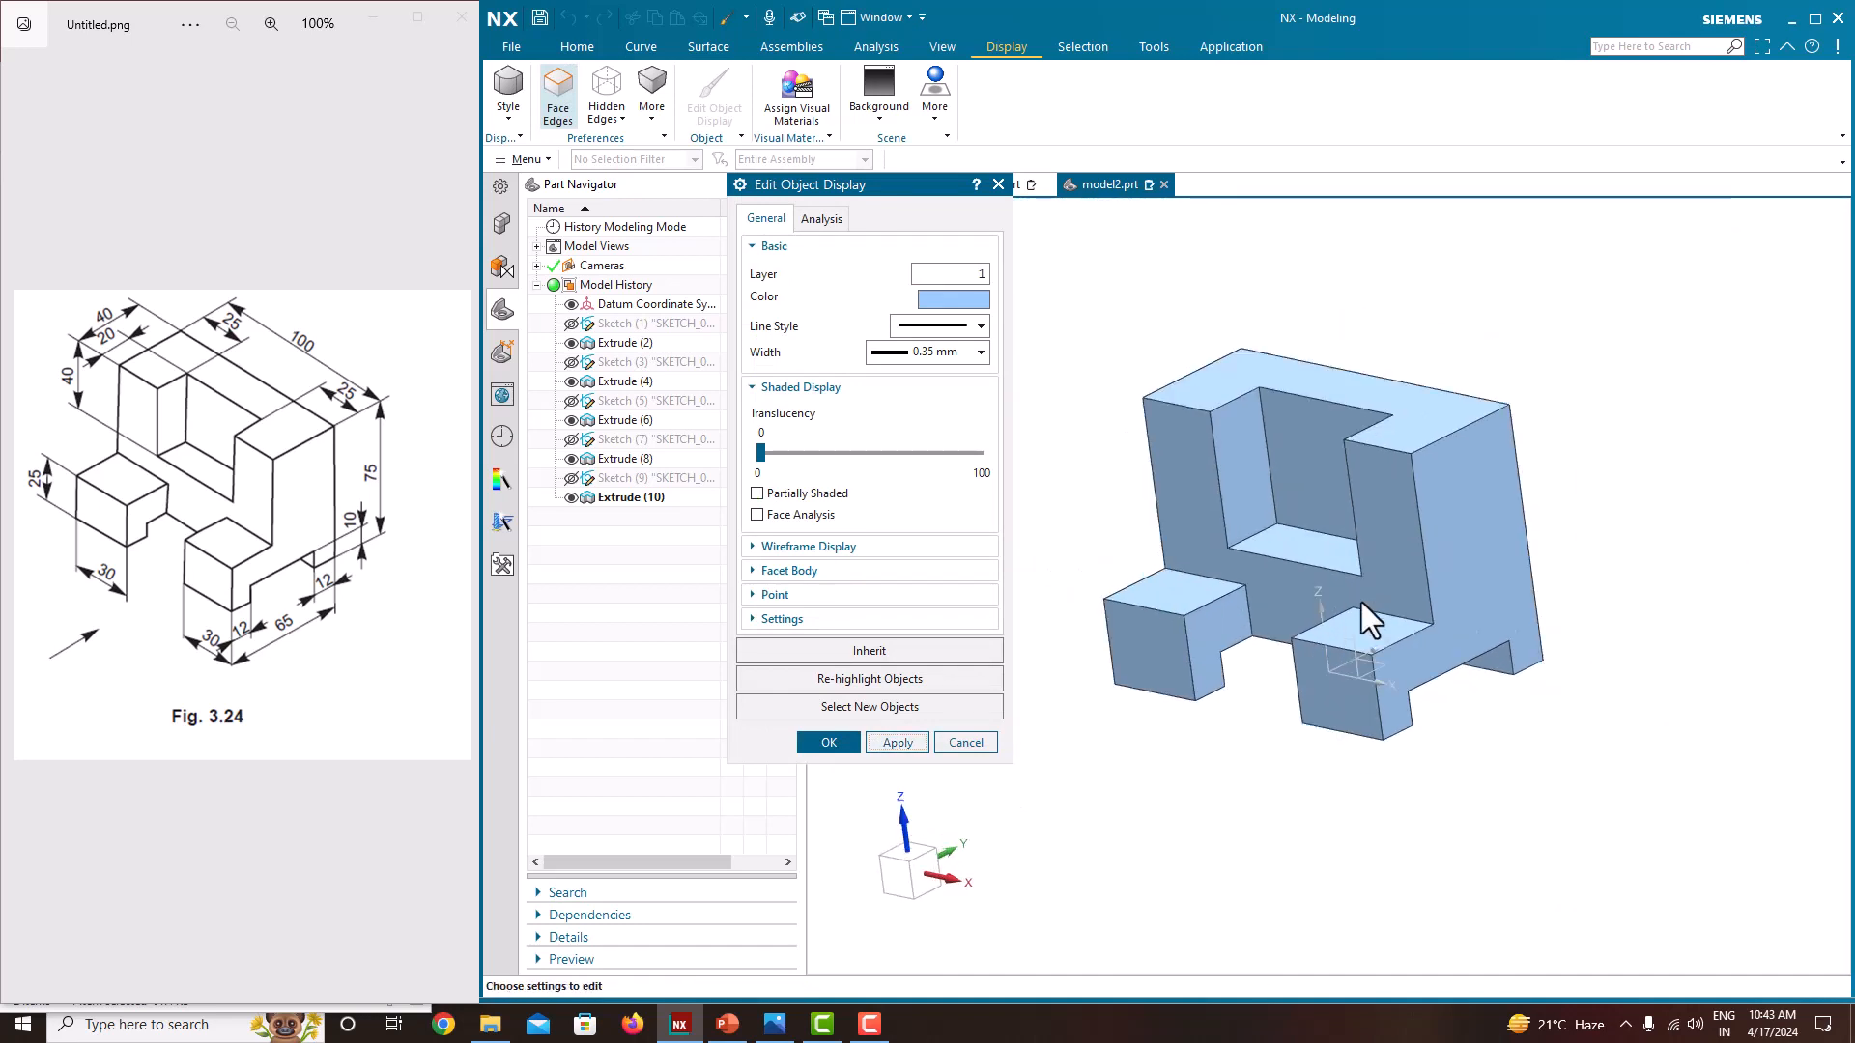
scroll(1187, 411, "up", 2)
scroll(1190, 413, "down", 1)
left_click(828, 742)
middle_click_drag(1169, 464, 1198, 502)
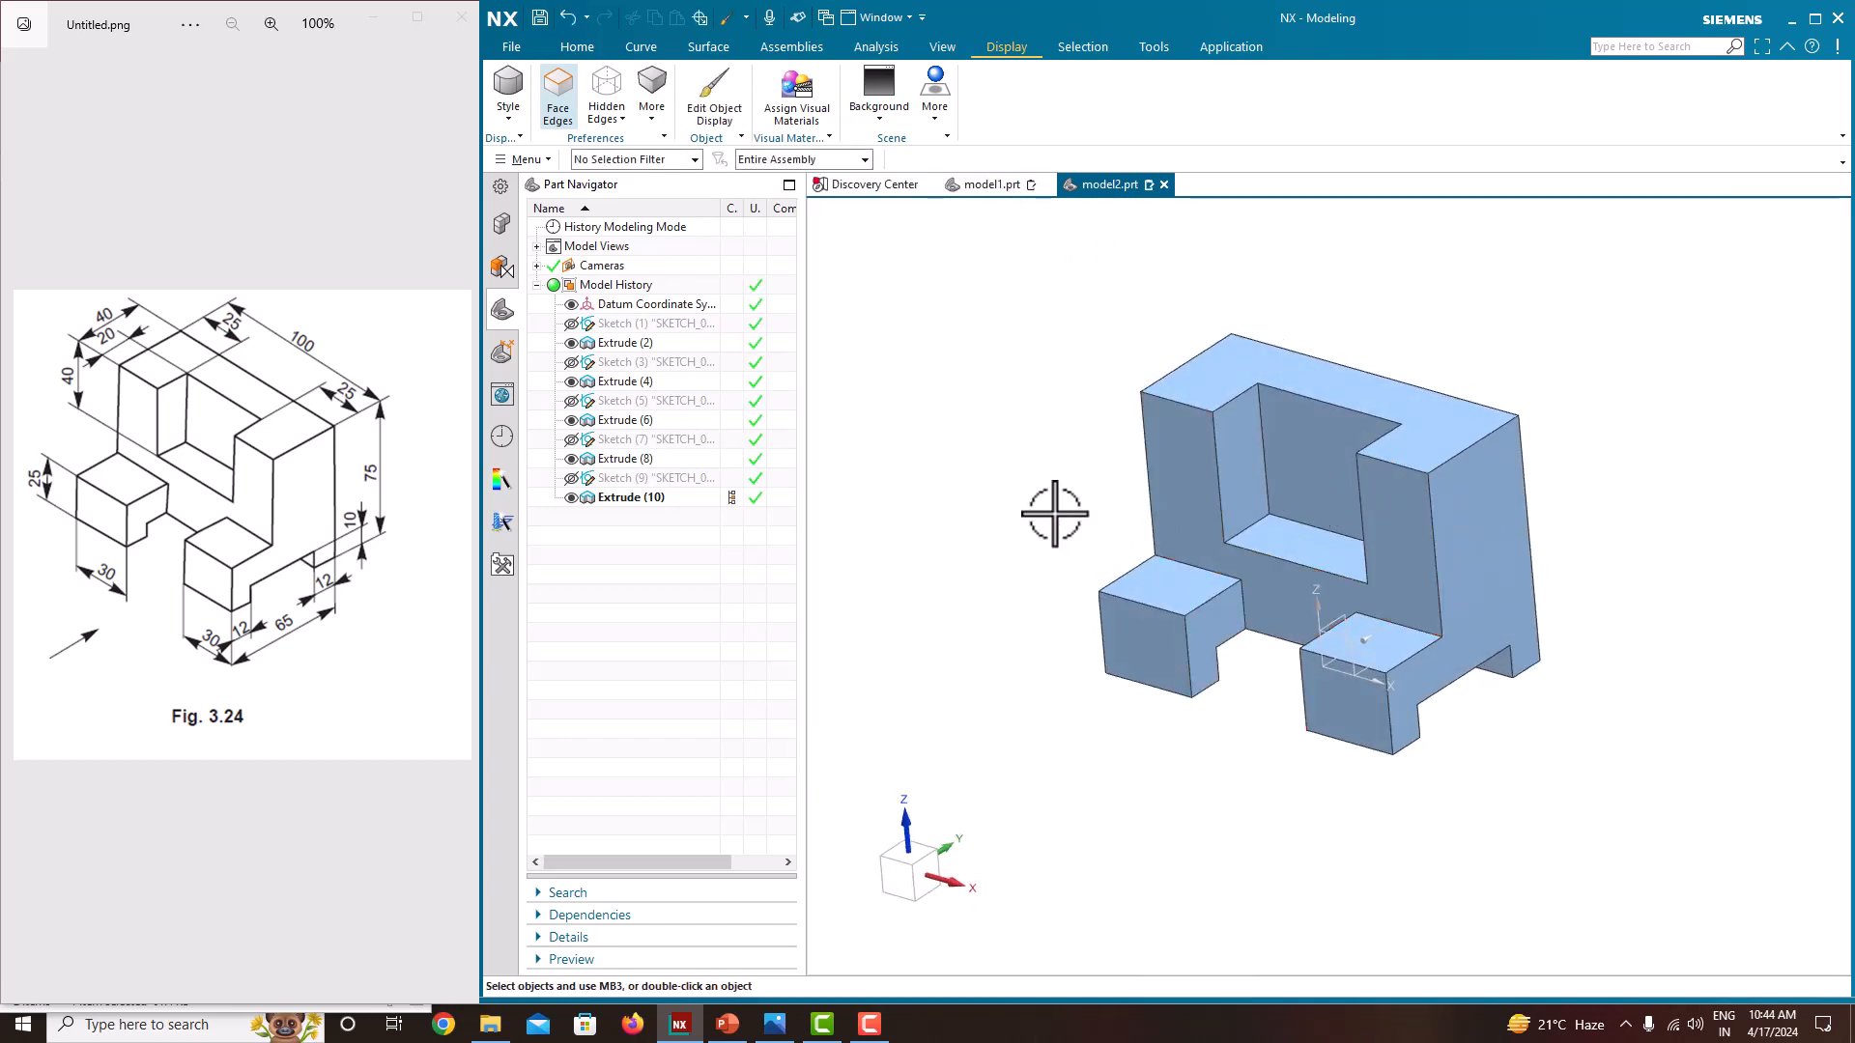